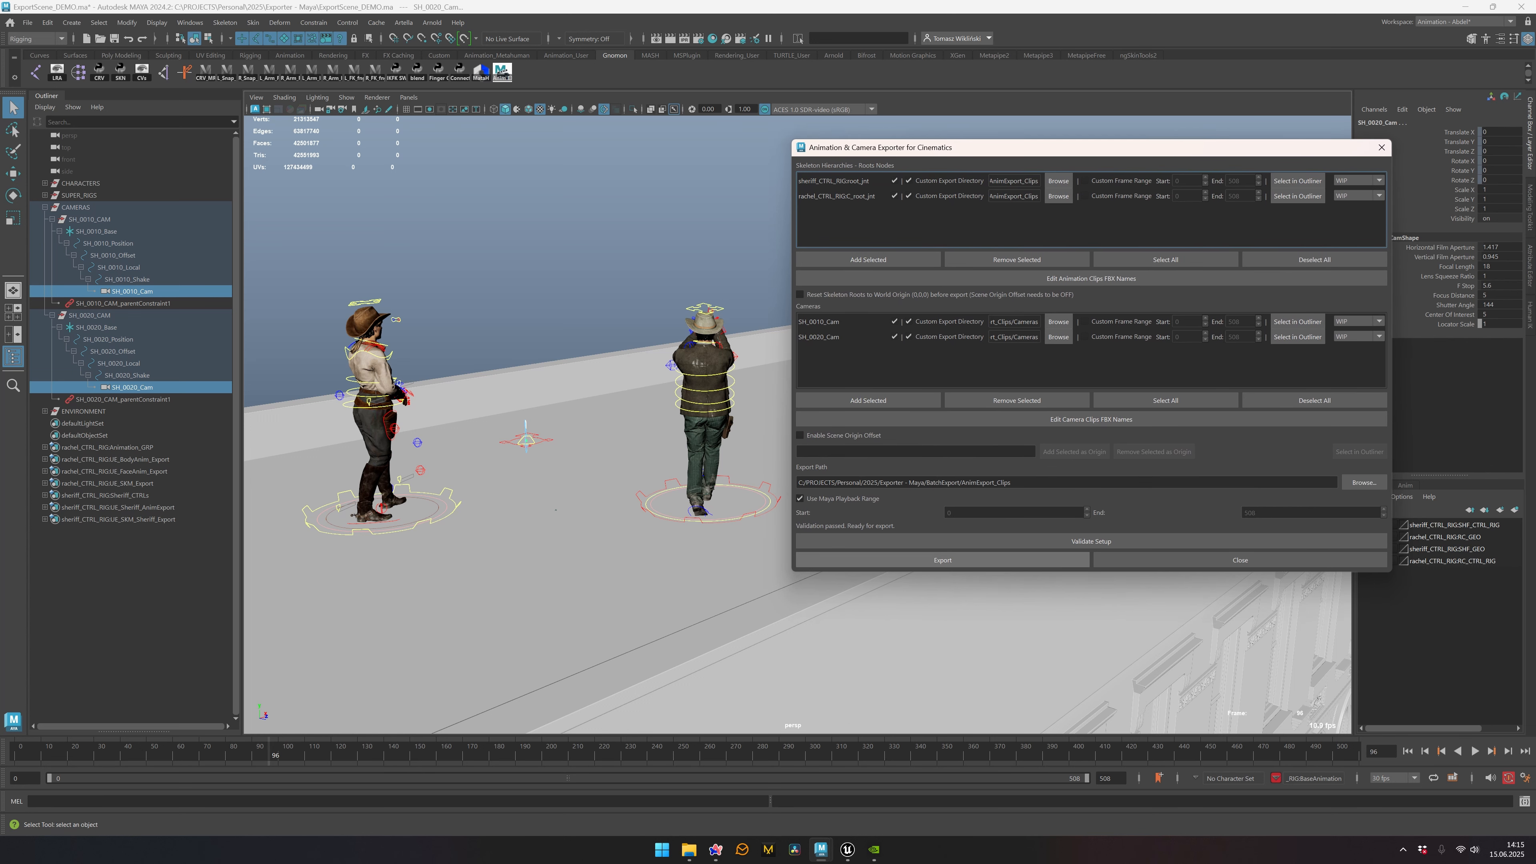
# Step: Export the listed skeleton animation and camera clips, and dismiss the warnings and errors report
pyautogui.click(943, 560)
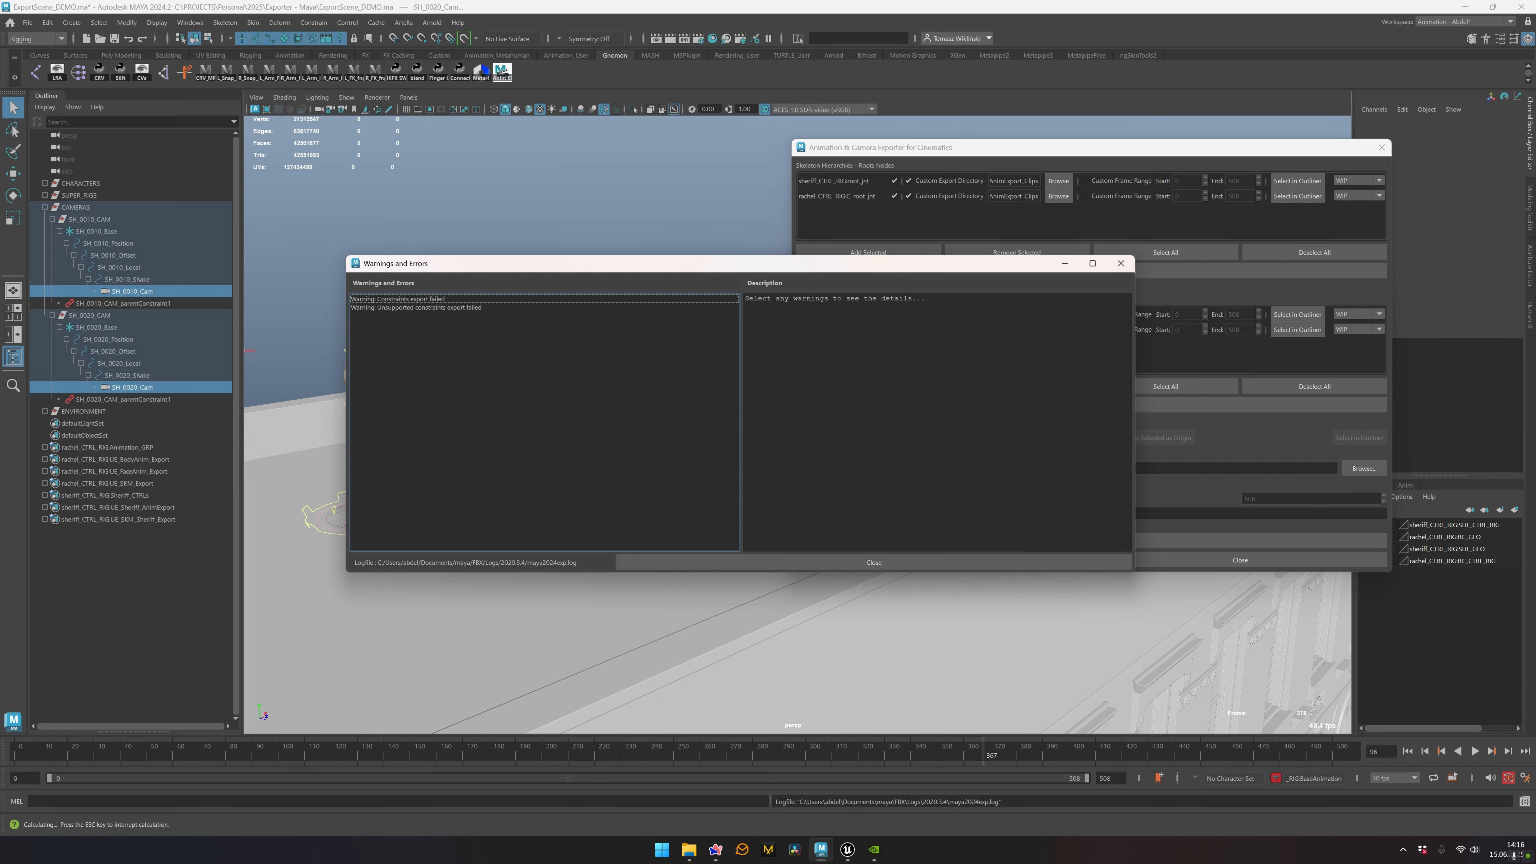
pyautogui.click(874, 562)
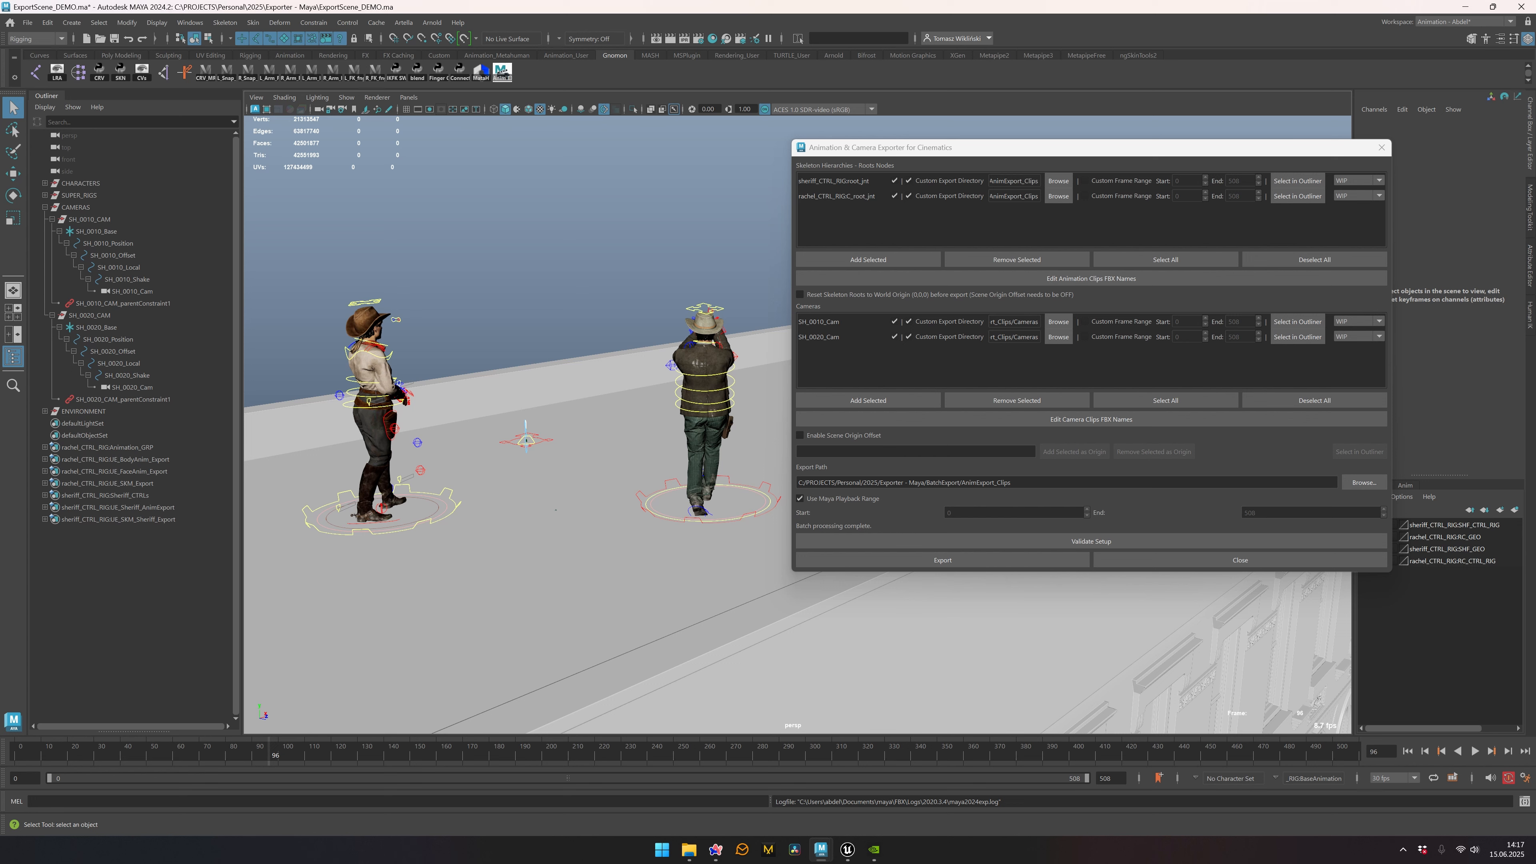
# Step: Switch to the Cowgirl_WO.fbx scene, frame the C_root_jnt skeleton and play back its exported animation
pyautogui.moveTo(820, 849)
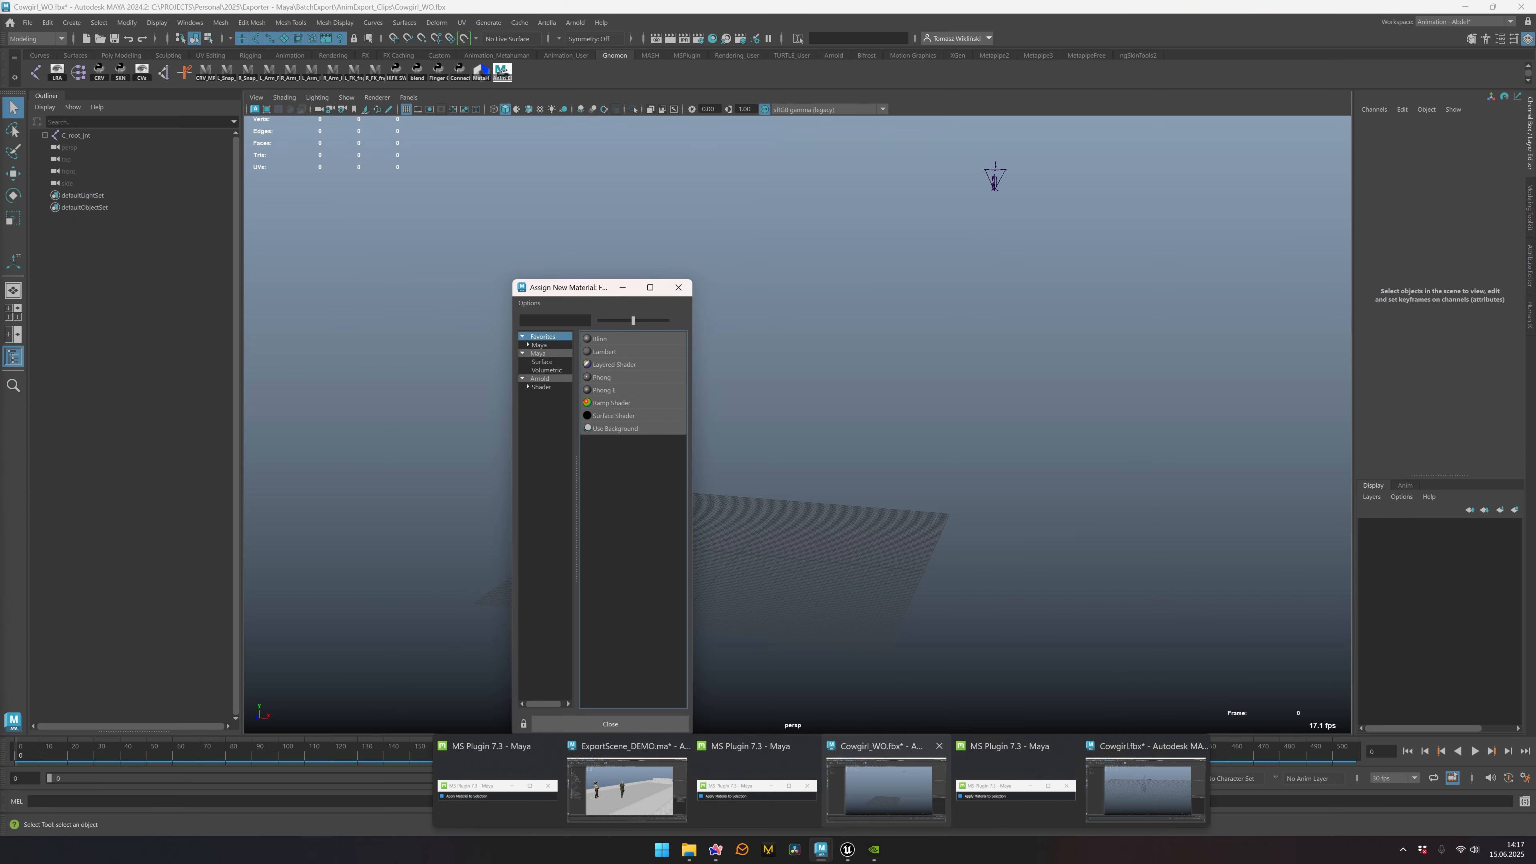
pyautogui.click(886, 790)
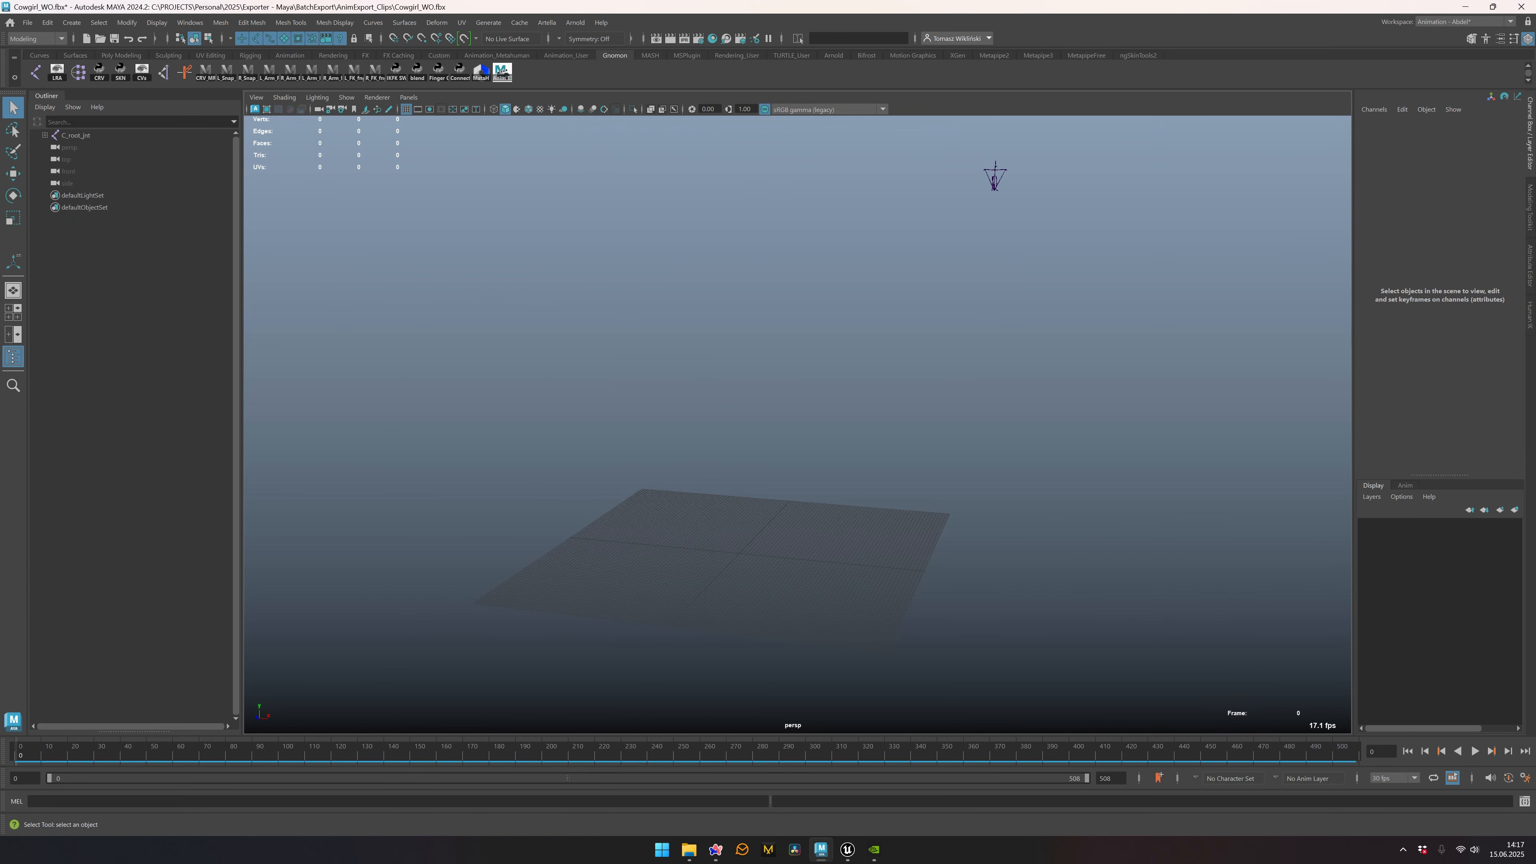
pyautogui.click(75, 136)
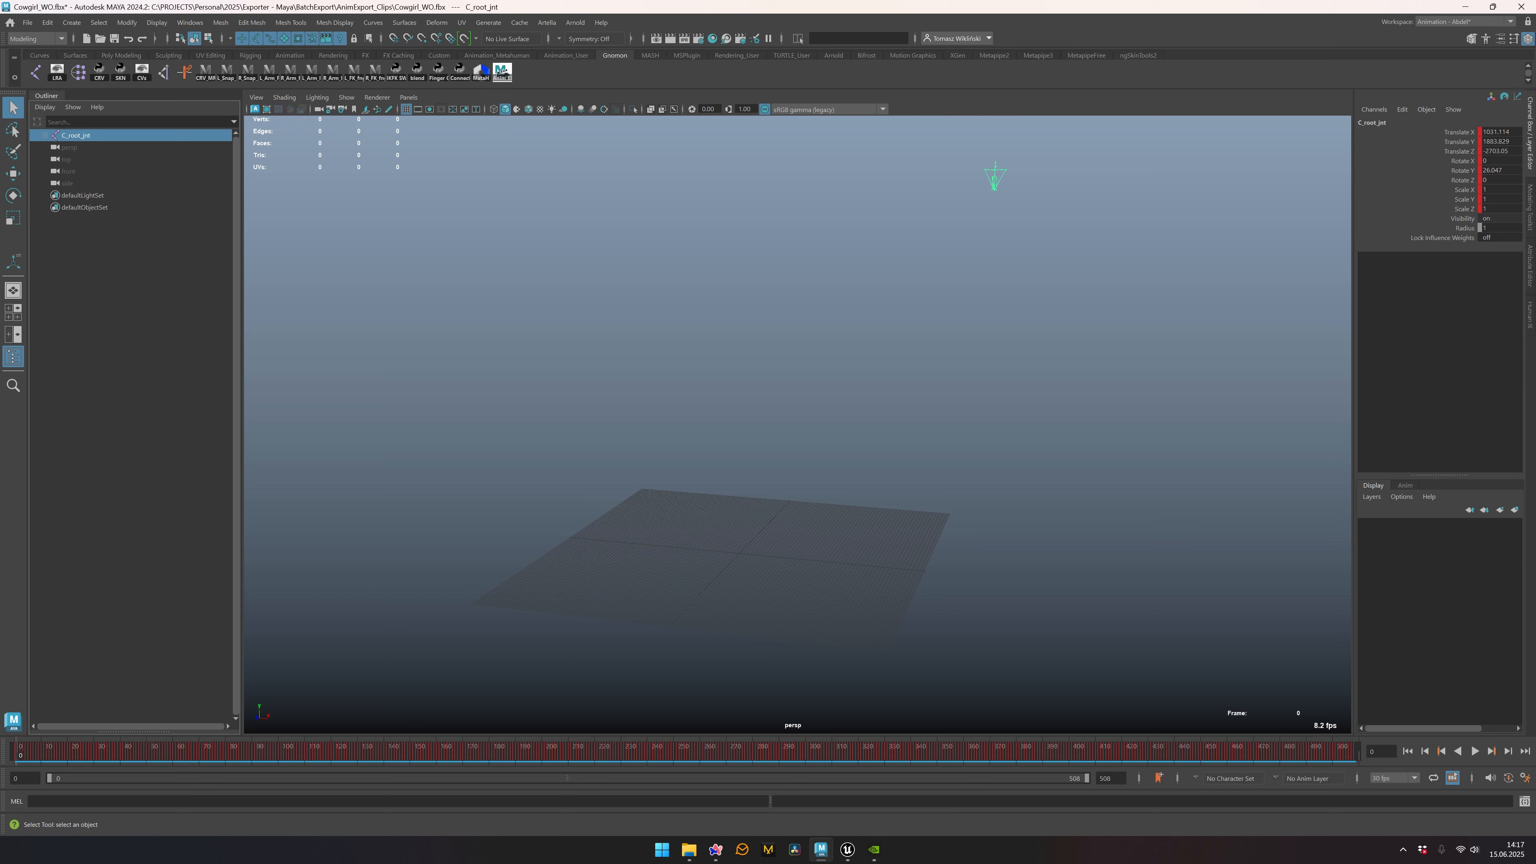
pyautogui.press('f')
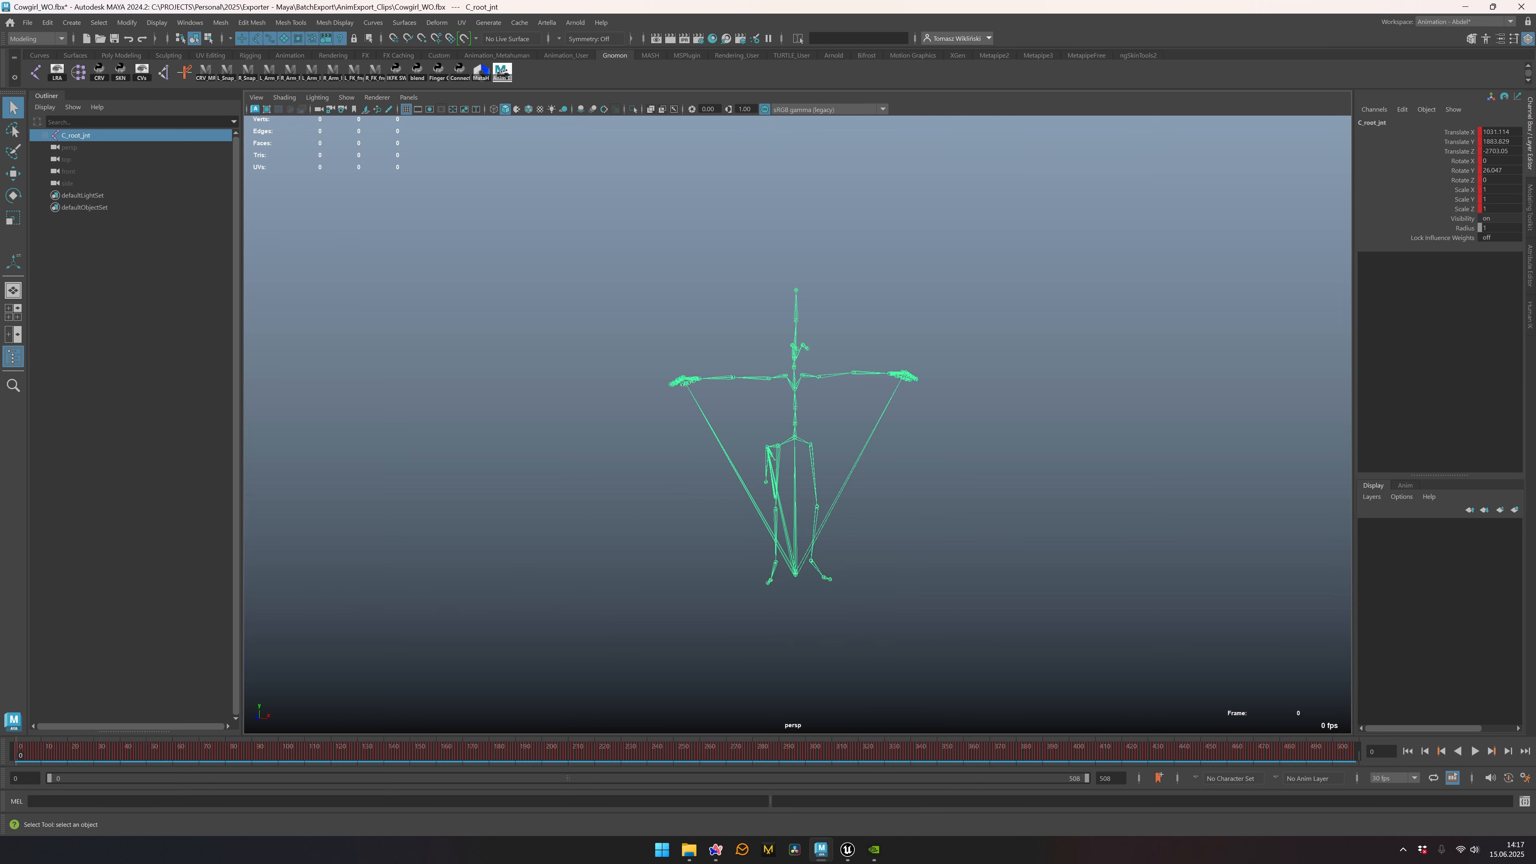
pyautogui.keyDown('alt'); pyautogui.moveTo(792, 436); pyautogui.dragTo(828, 437); pyautogui.keyUp('alt')
pyautogui.hotkey('alt', 'v')
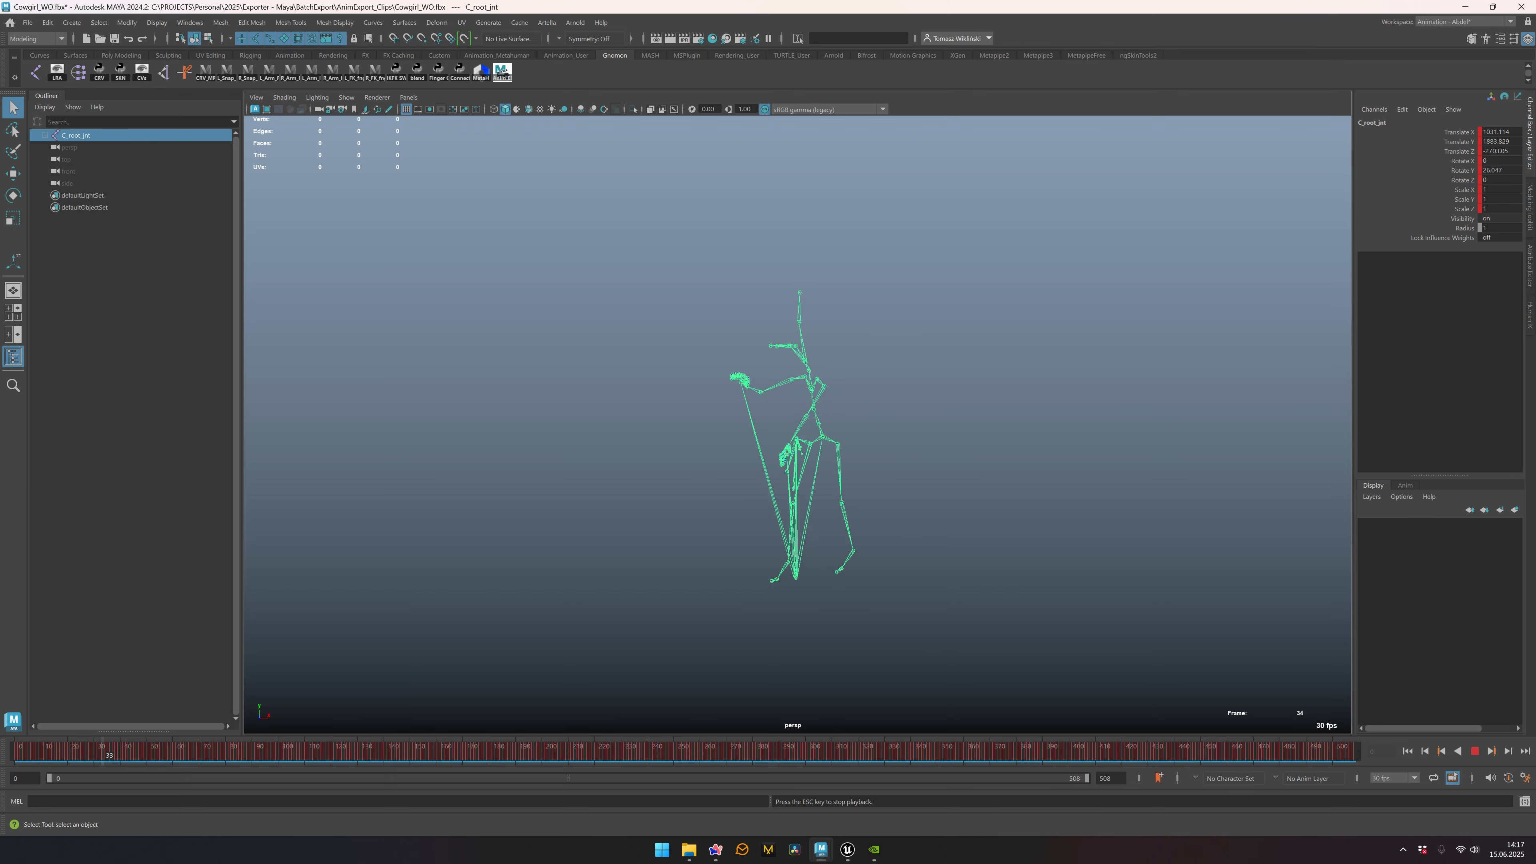
pyautogui.click(942, 436)
pyautogui.keyDown('alt'); pyautogui.moveTo(847, 448); pyautogui.dragTo(1007, 449); pyautogui.keyUp('alt')
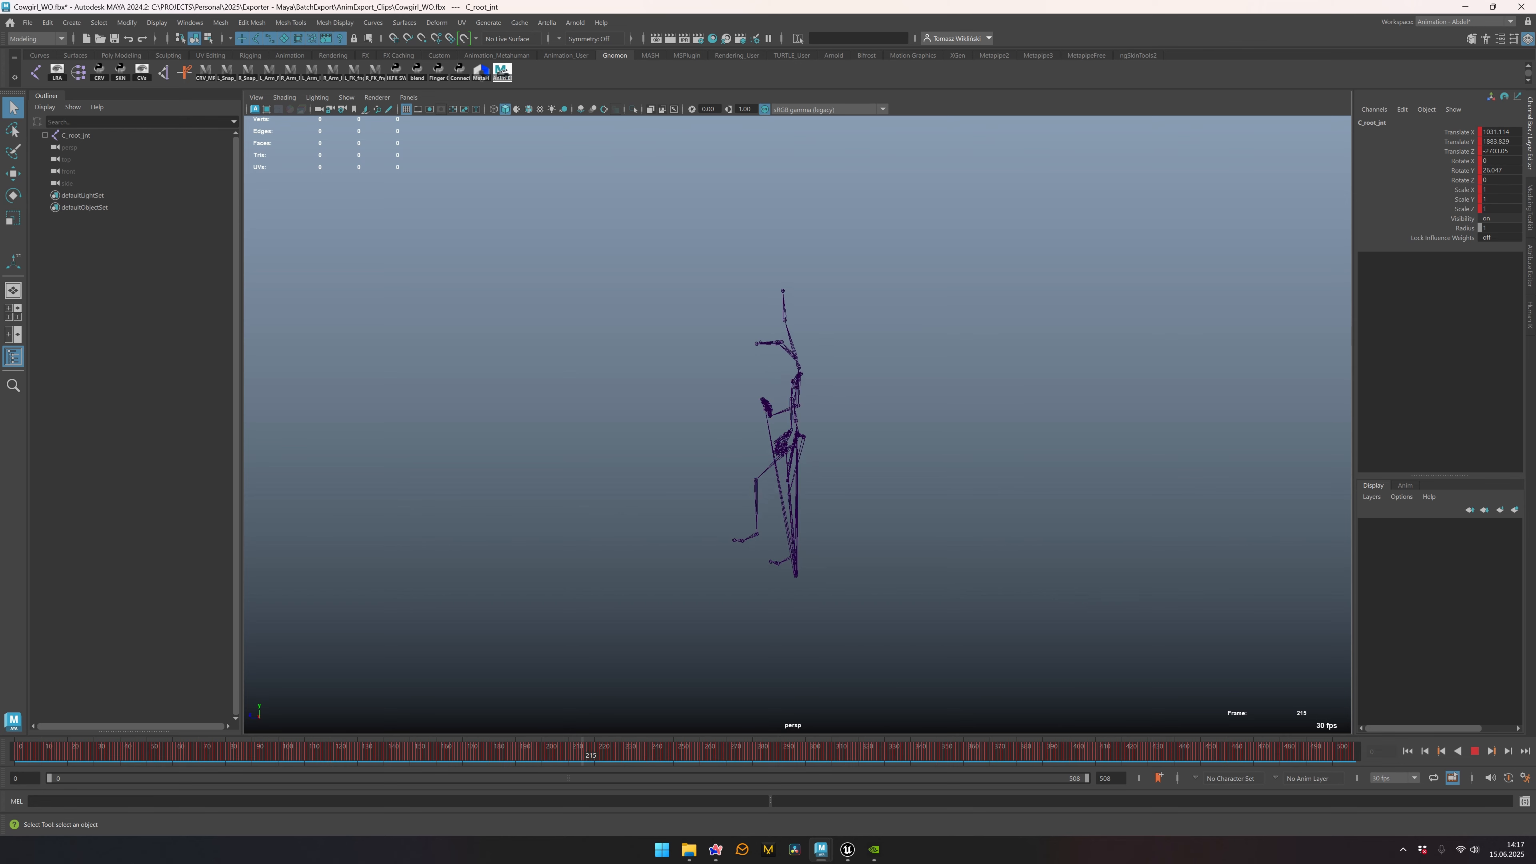
pyautogui.press('Escape')
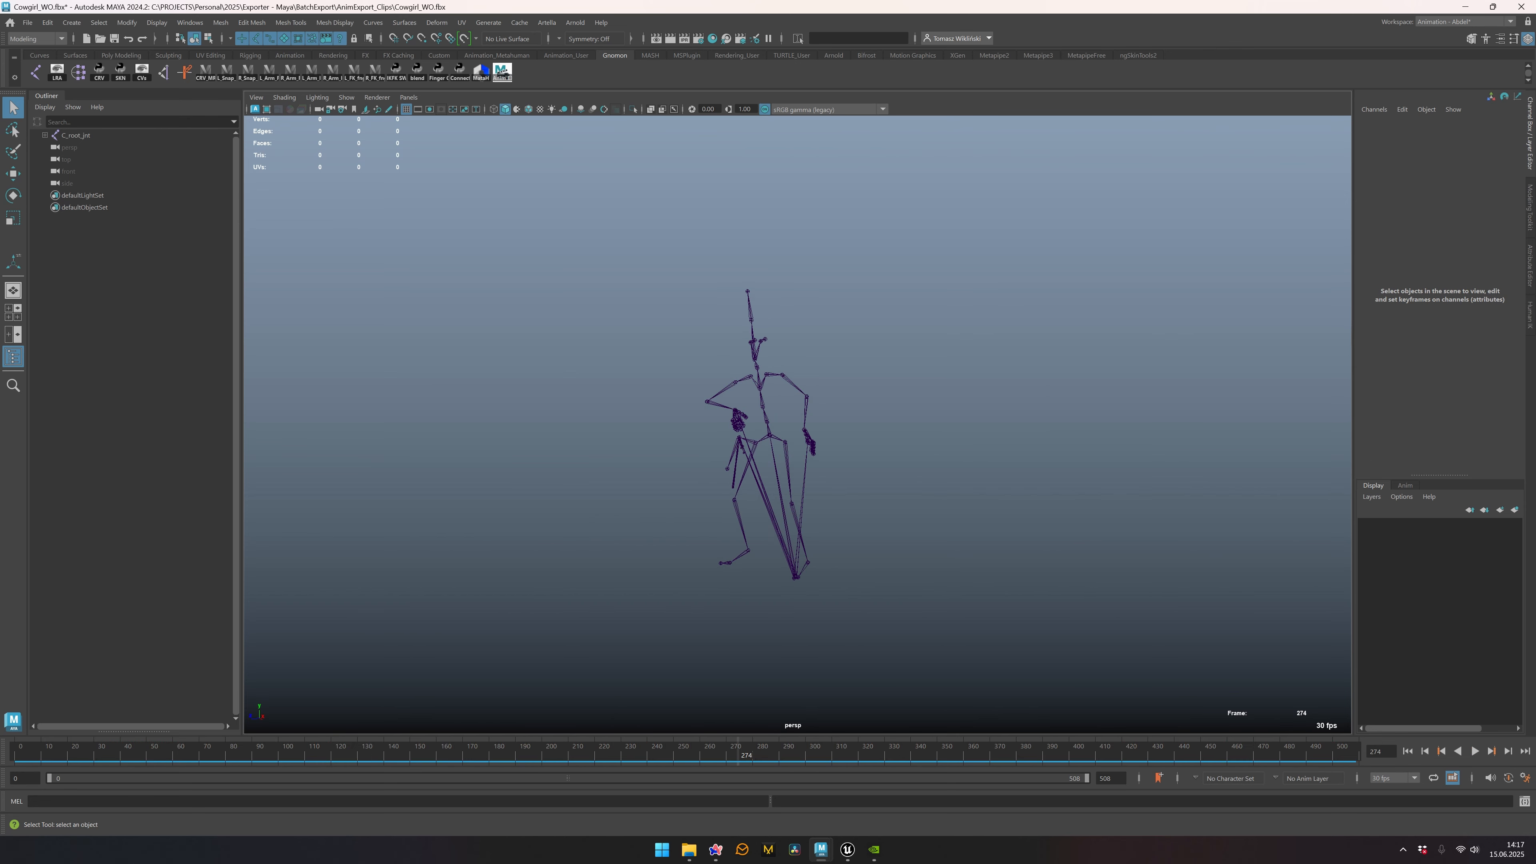
# Step: Switch to Unreal Editor, play the master sequence through the shot cameras and inspect both characters in the free view
pyautogui.click(847, 849)
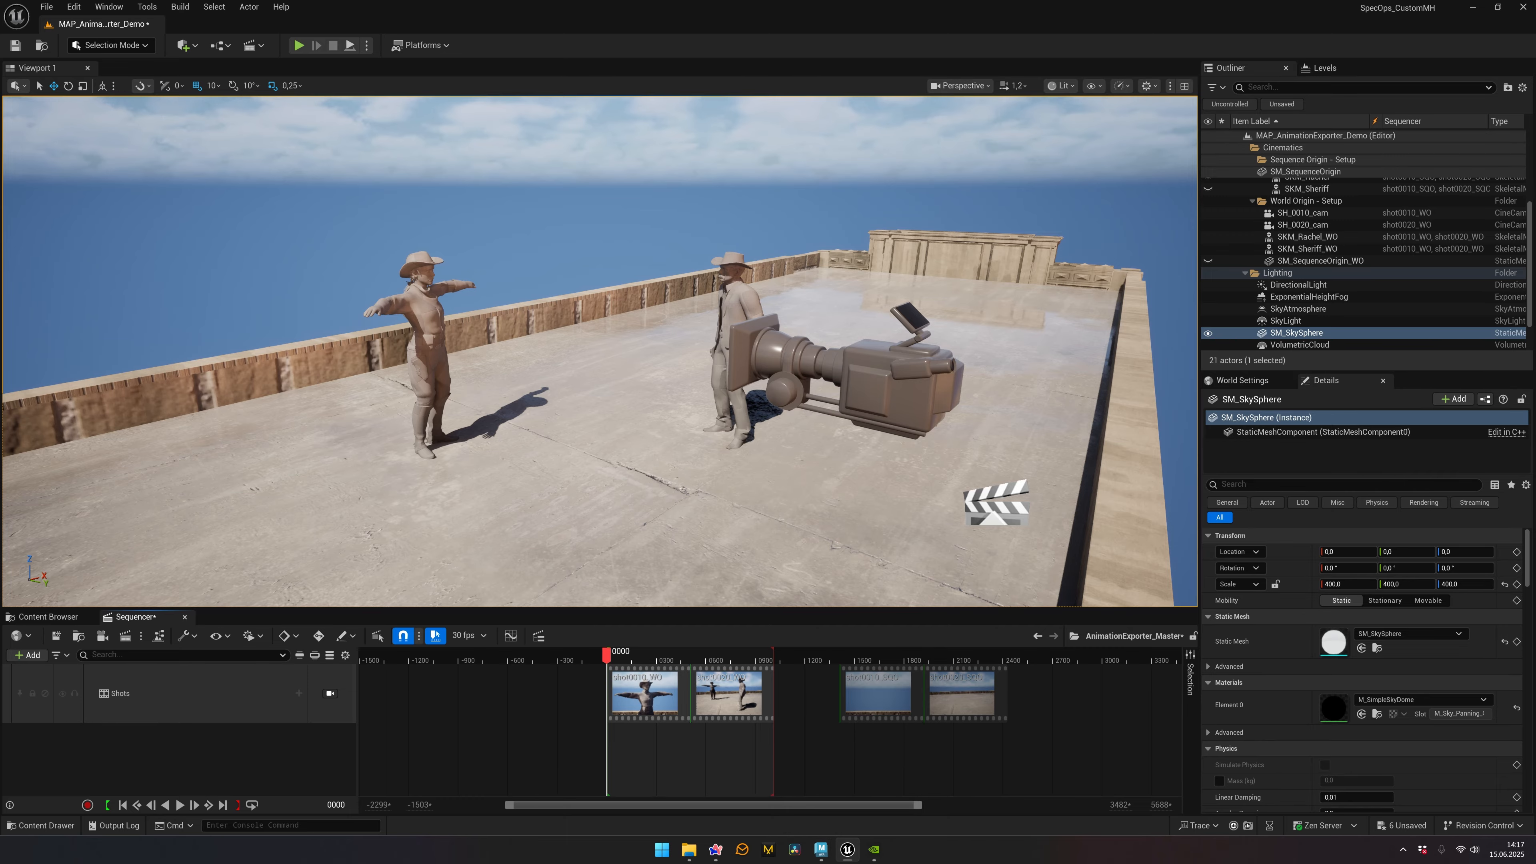
pyautogui.moveTo(665, 363); pyautogui.dragTo(535, 369, button='right')
pyautogui.click(330, 693)
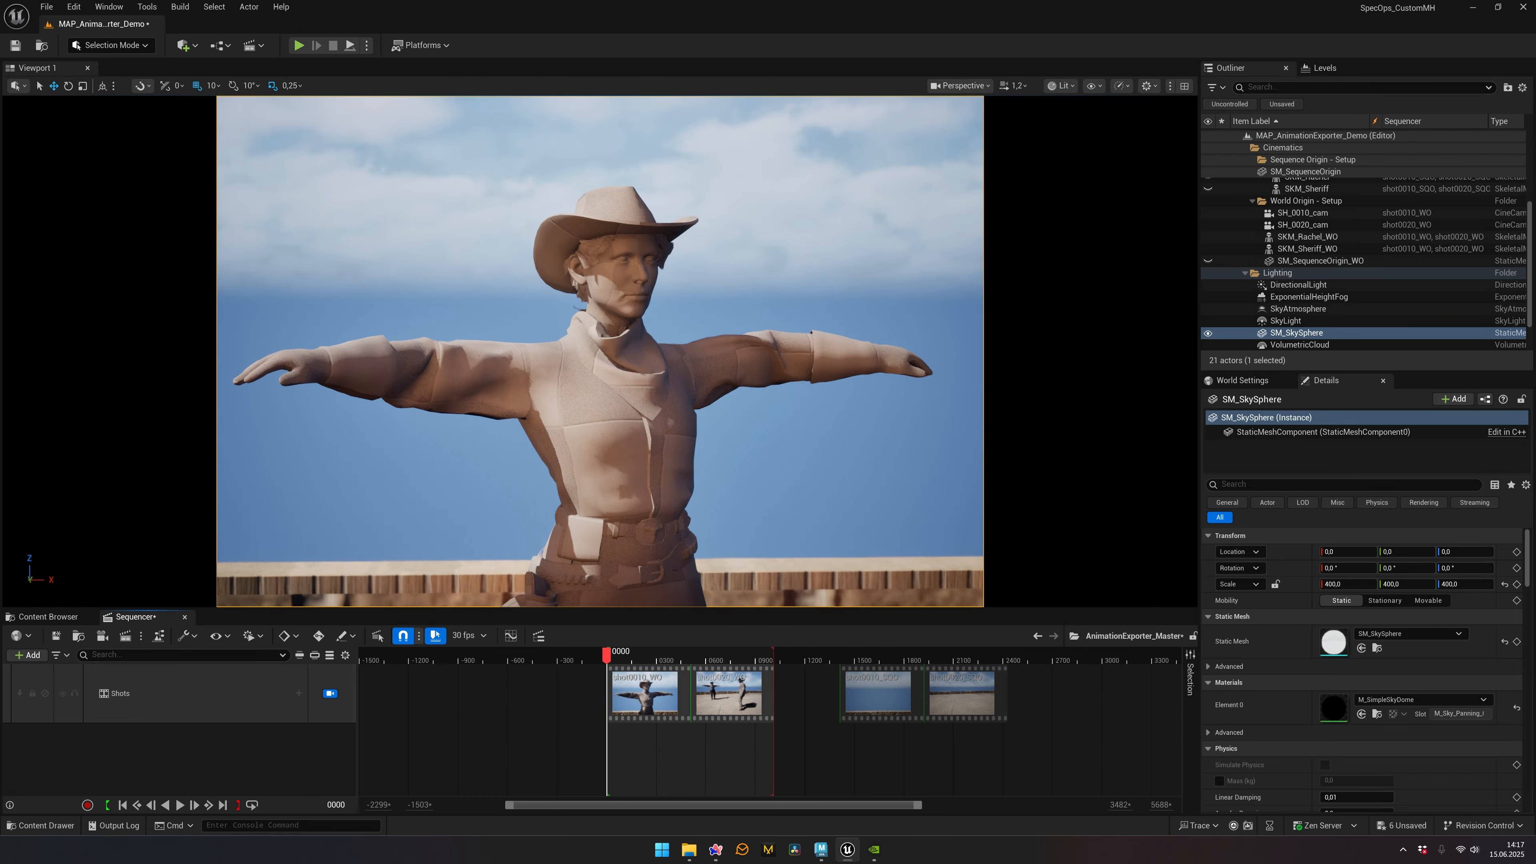
pyautogui.press('space')
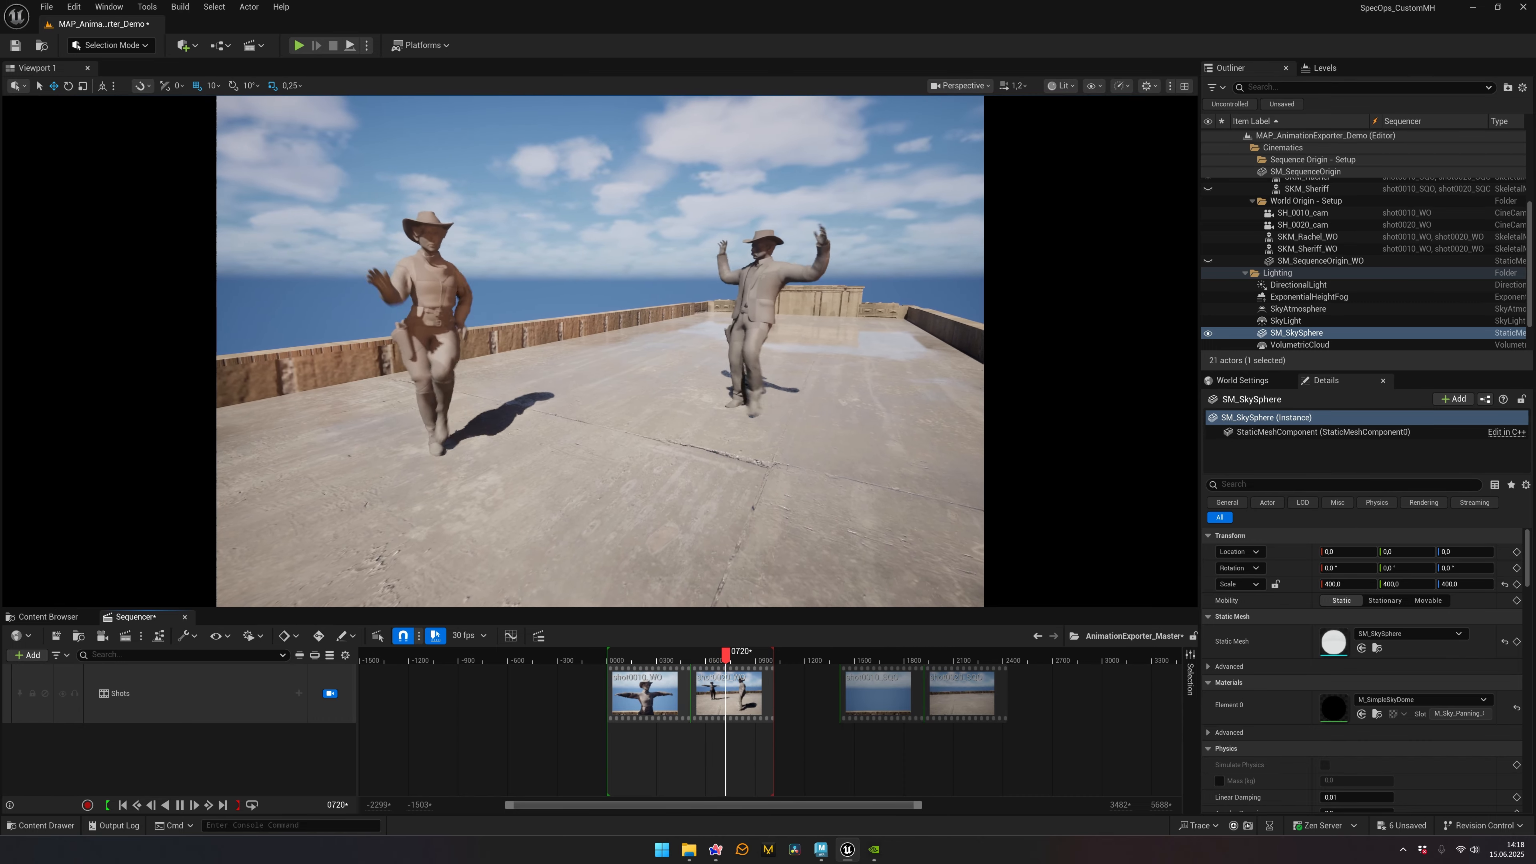
pyautogui.click(330, 693)
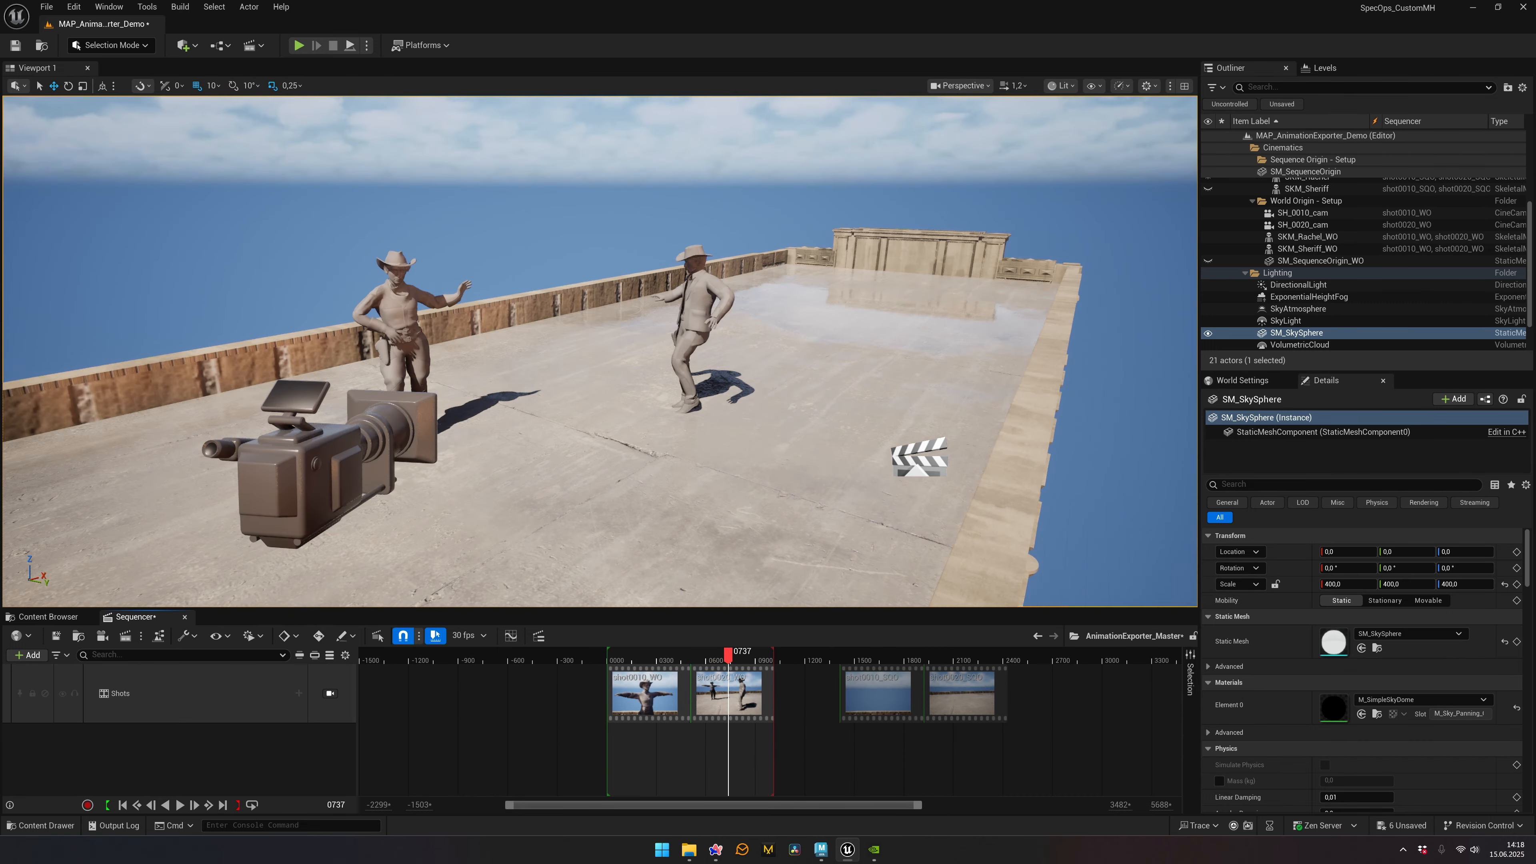
pyautogui.keyDown('alt'); pyautogui.moveTo(545, 387); pyautogui.dragTo(447, 366); pyautogui.keyUp('alt')
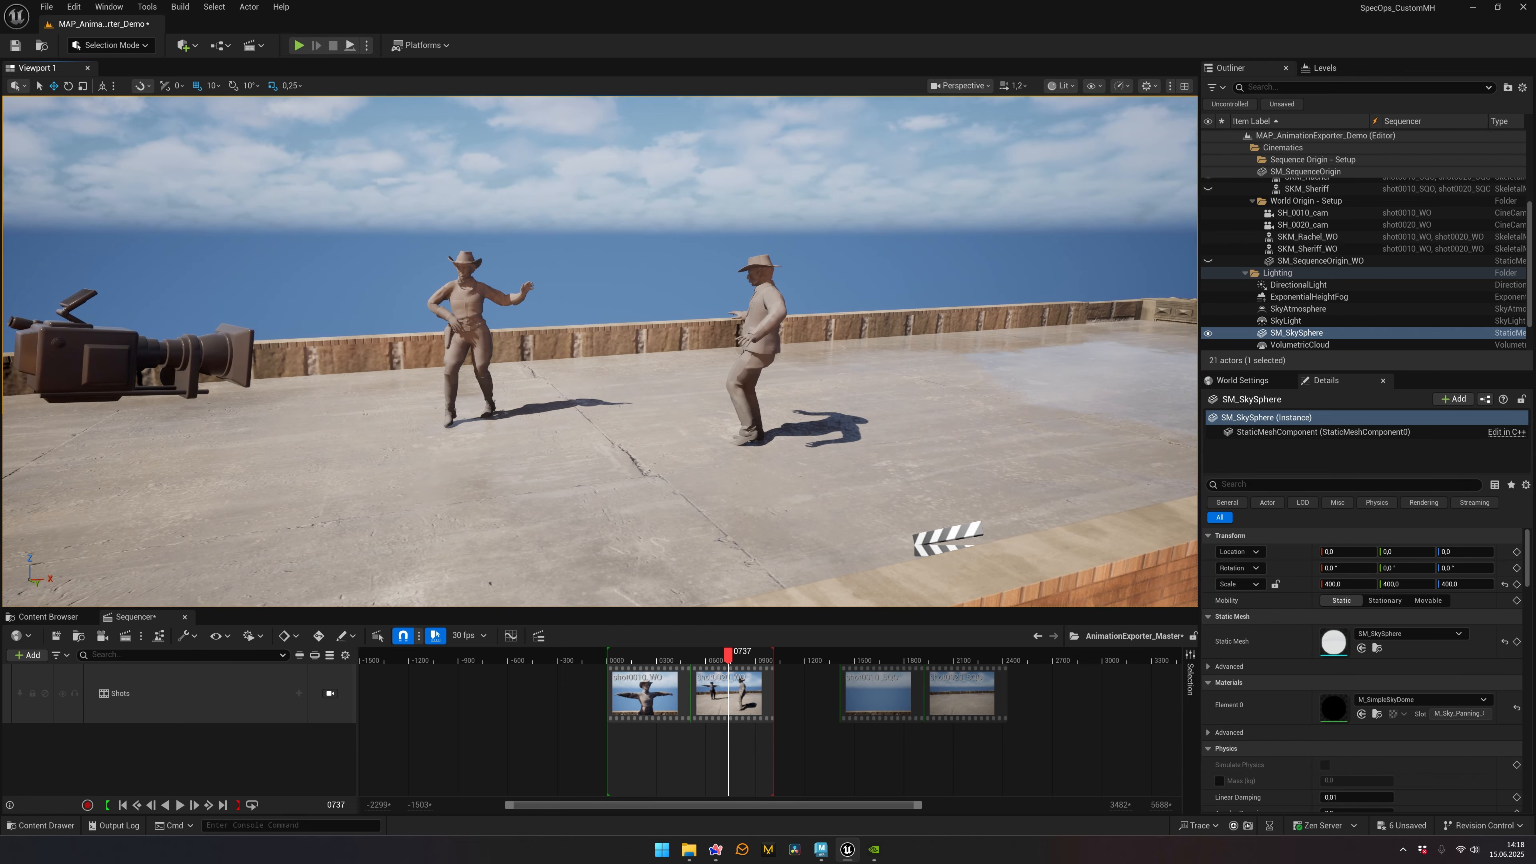
# Step: Switch back to the ExportScene_DEMO scene in Maya and close the Animation & Camera Exporter dialog
pyautogui.hotkey('alt', 'Tab')
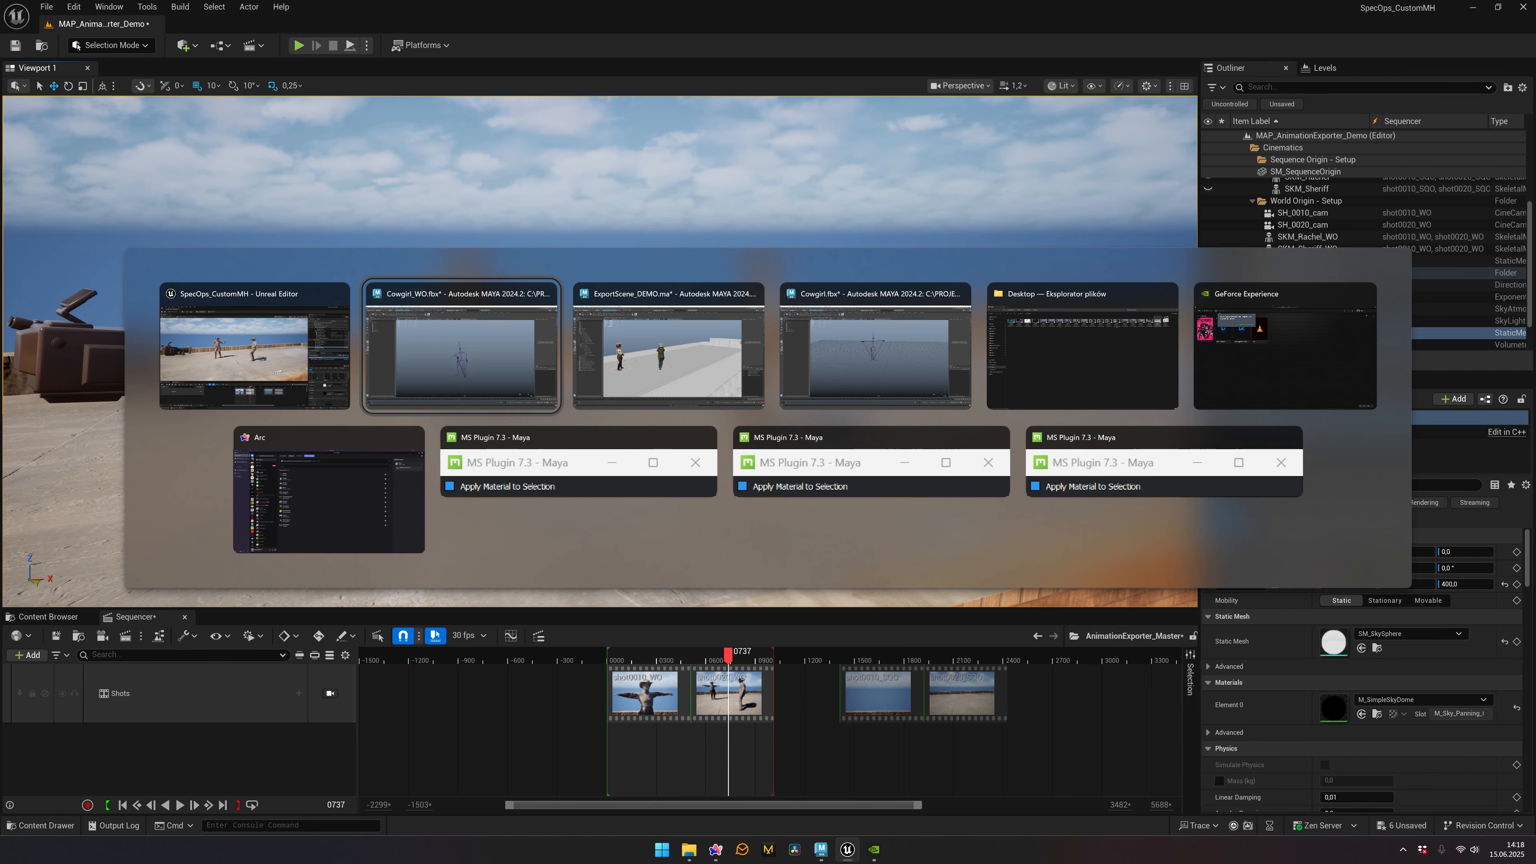
pyautogui.hotkey('alt', 'Tab')
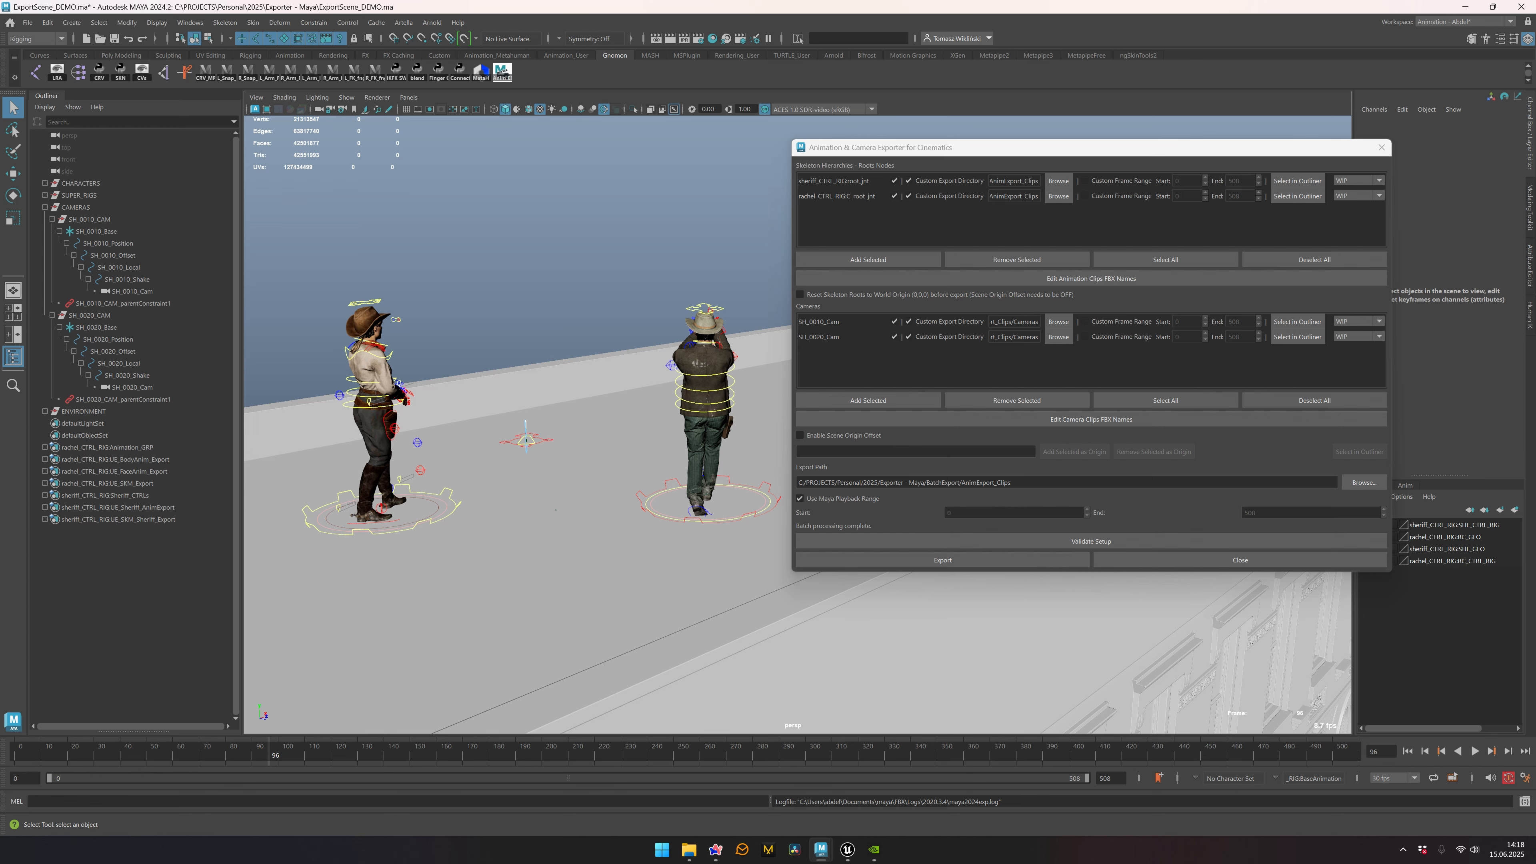
pyautogui.click(1381, 148)
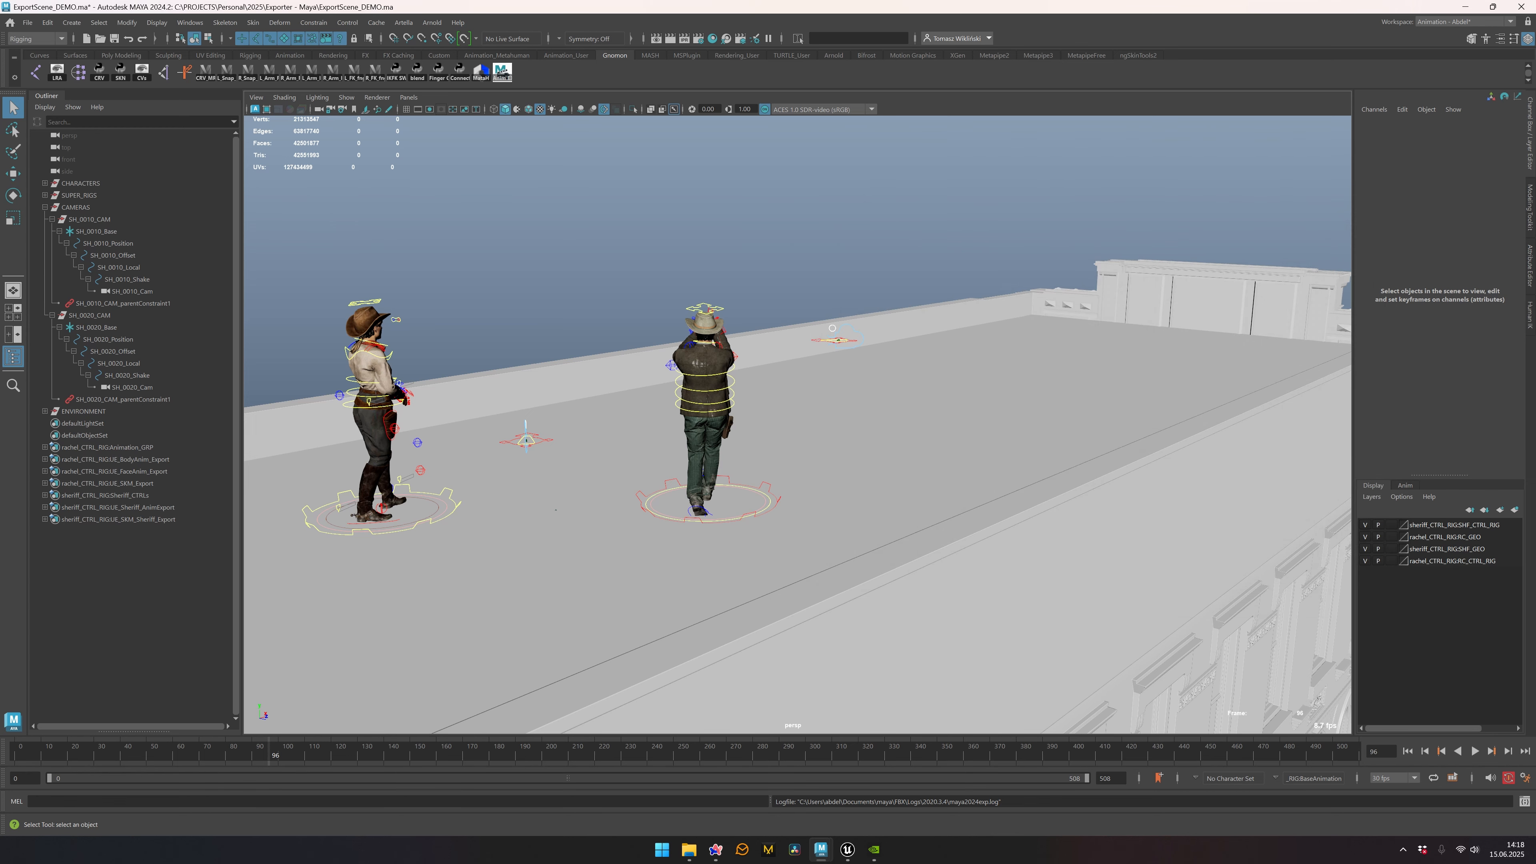
# Step: Examine where the two characters stand on the rooftop in relation to the surrounding buildings
pyautogui.keyDown('alt'); pyautogui.moveTo(786, 435); pyautogui.dragTo(735, 426); pyautogui.keyUp('alt')
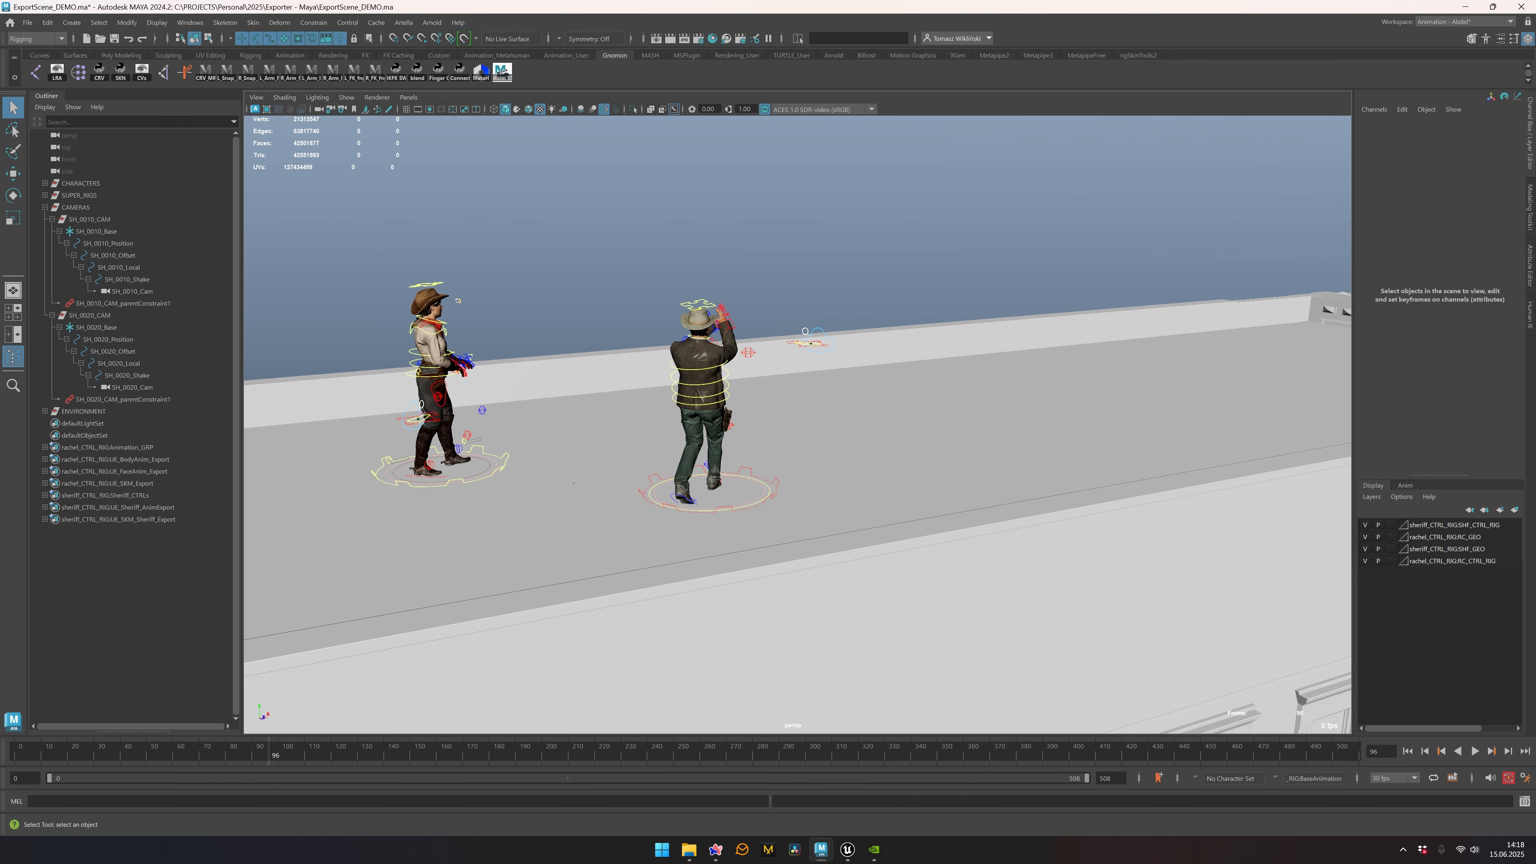
pyautogui.keyDown('alt'); pyautogui.moveTo(735, 426); pyautogui.dragTo(867, 439, button='middle'); pyautogui.keyUp('alt')
pyautogui.keyDown('alt'); pyautogui.moveTo(726, 436); pyautogui.dragTo(1073, 396); pyautogui.keyUp('alt')
pyautogui.scroll(-10, 1027, 450)
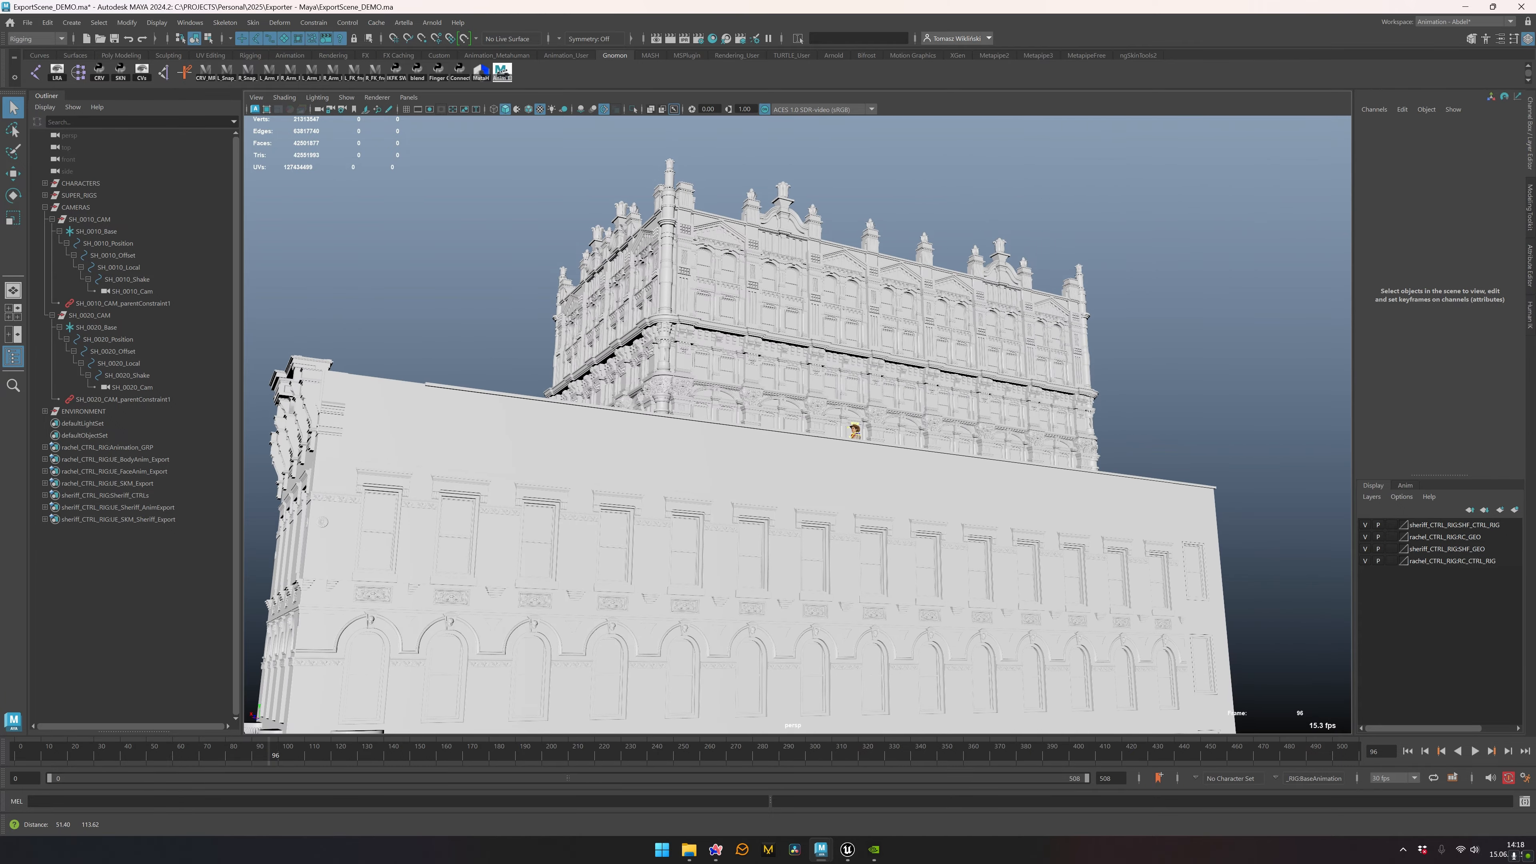
pyautogui.keyDown('alt'); pyautogui.moveTo(1072, 397); pyautogui.dragTo(1027, 511, button='middle'); pyautogui.keyUp('alt')
pyautogui.scroll(5, 1027, 511)
pyautogui.keyDown('alt'); pyautogui.moveTo(1026, 511); pyautogui.dragTo(1022, 547); pyautogui.keyUp('alt')
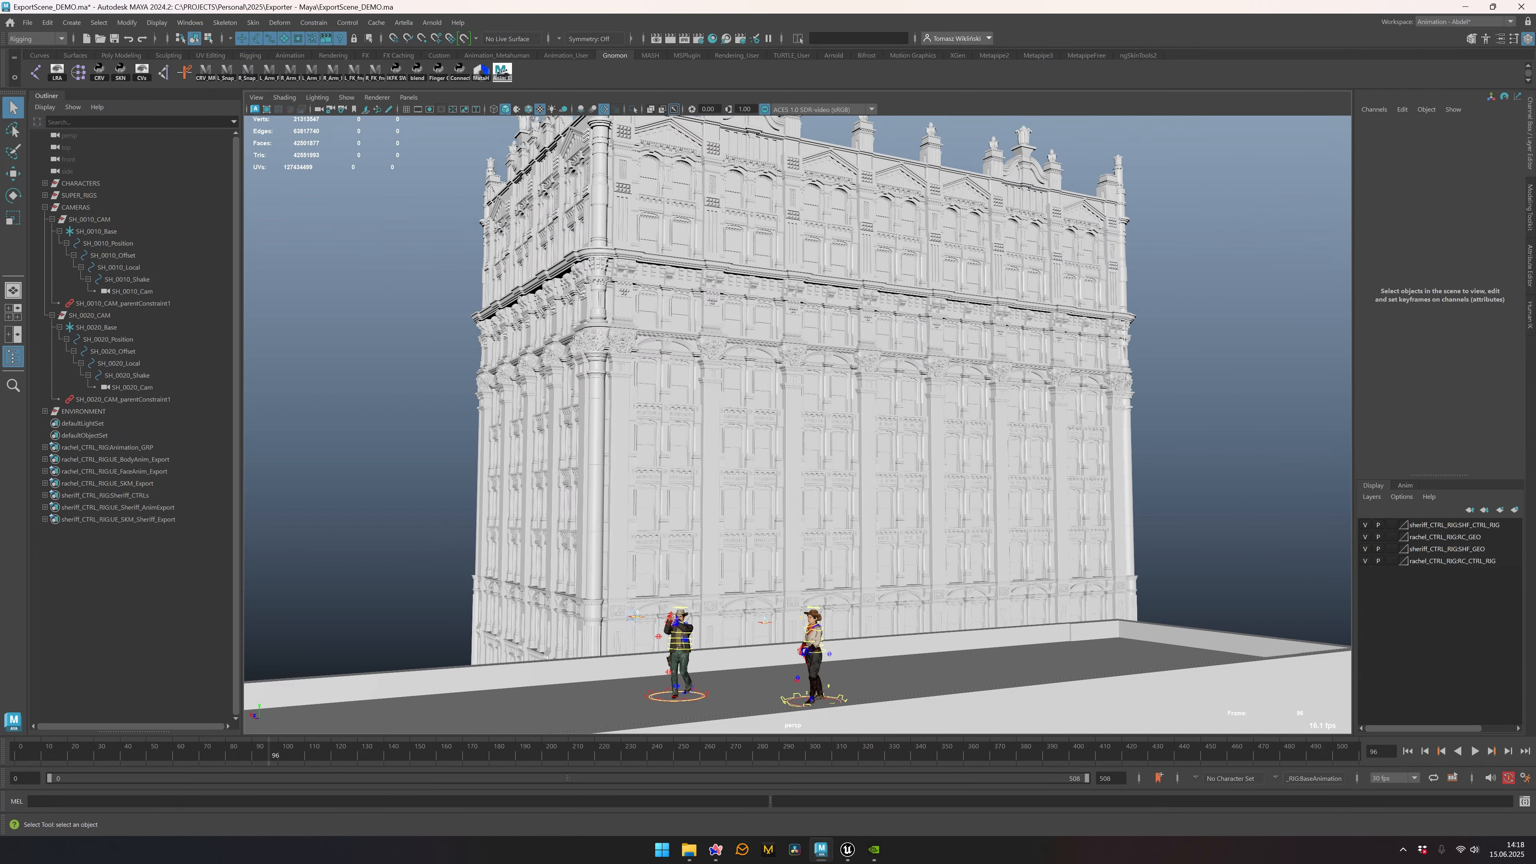
pyautogui.keyDown('alt'); pyautogui.moveTo(1022, 547); pyautogui.dragTo(1022, 499, button='middle'); pyautogui.keyUp('alt')
pyautogui.keyDown('alt'); pyautogui.moveTo(1022, 499); pyautogui.dragTo(813, 502); pyautogui.keyUp('alt')
pyautogui.scroll(3, 1009, 524)
pyautogui.keyDown('alt'); pyautogui.moveTo(813, 502); pyautogui.dragTo(720, 321, button='middle'); pyautogui.keyUp('alt')
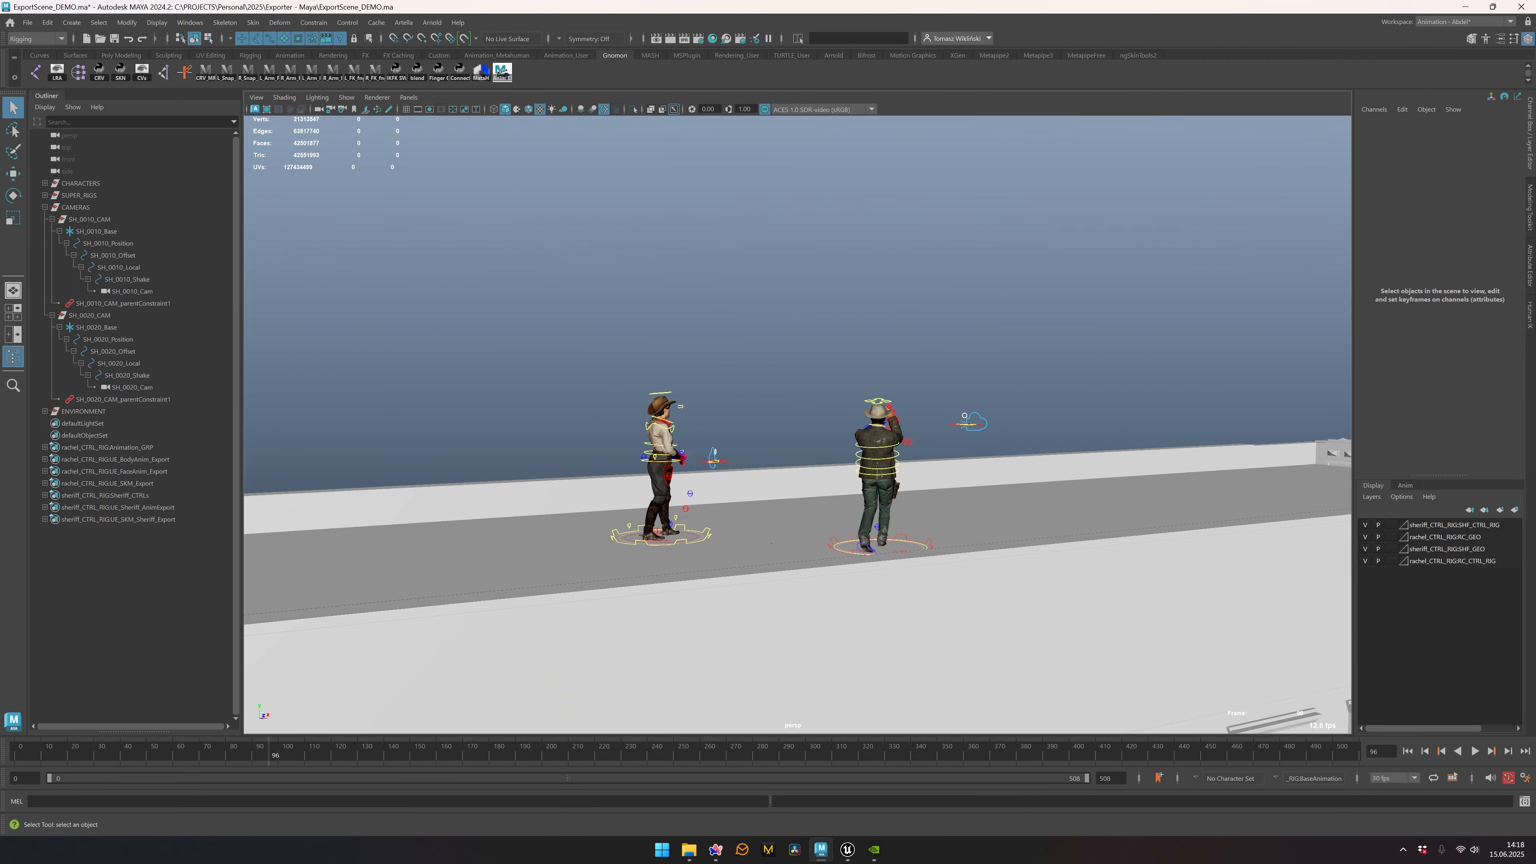
pyautogui.keyDown('alt'); pyautogui.moveTo(720, 321); pyautogui.dragTo(763, 332); pyautogui.keyUp('alt')
pyautogui.scroll(-2, 738, 357)
pyautogui.scroll(4, 763, 332)
pyautogui.keyDown('alt'); pyautogui.moveTo(763, 332); pyautogui.dragTo(719, 270, button='middle'); pyautogui.keyUp('alt')
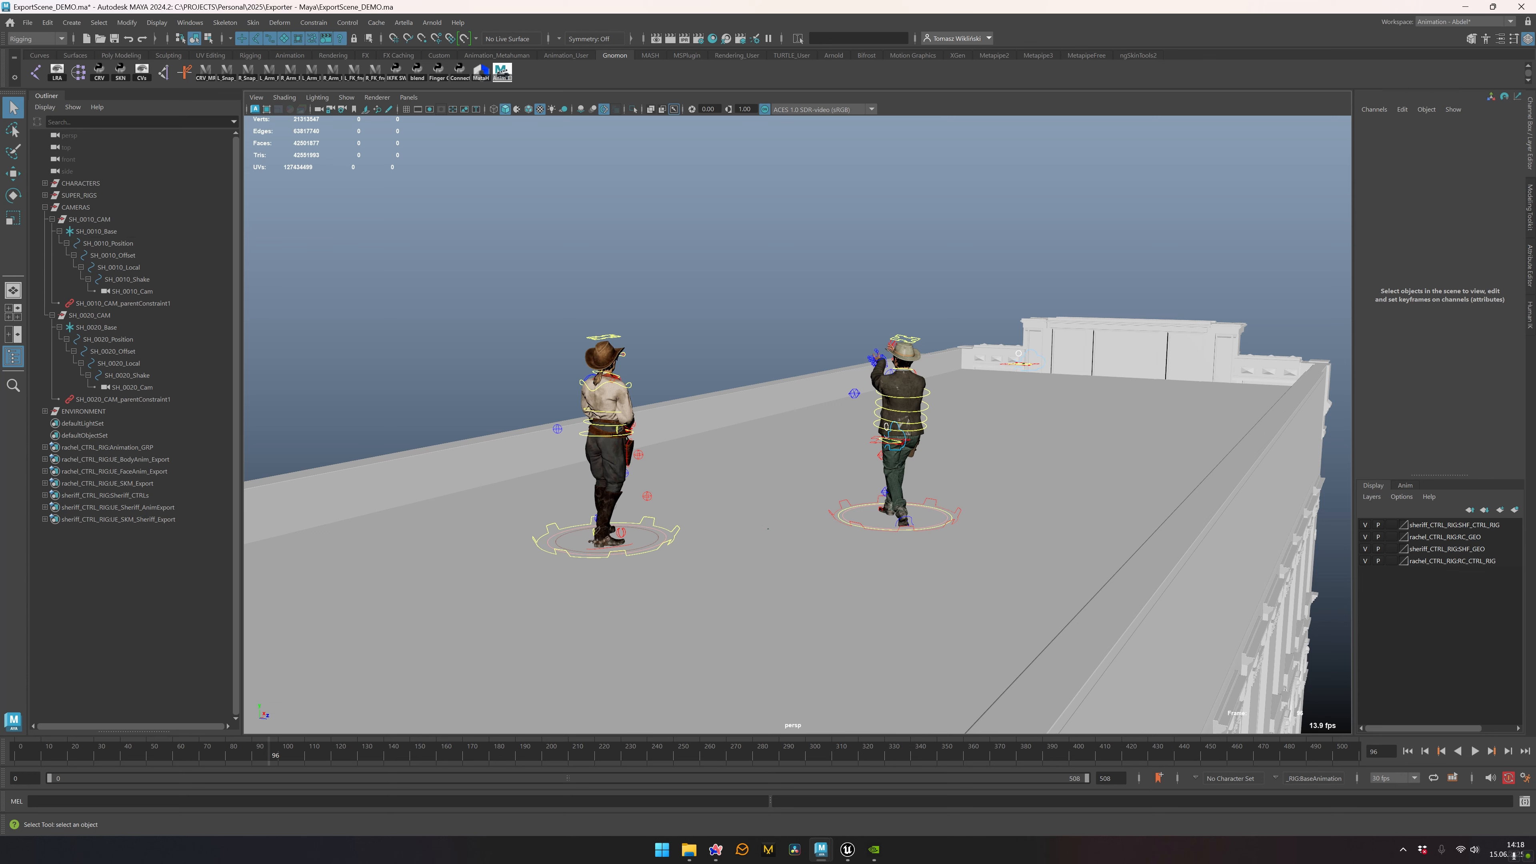
pyautogui.keyDown('alt'); pyautogui.moveTo(798, 424); pyautogui.dragTo(778, 434); pyautogui.keyUp('alt')
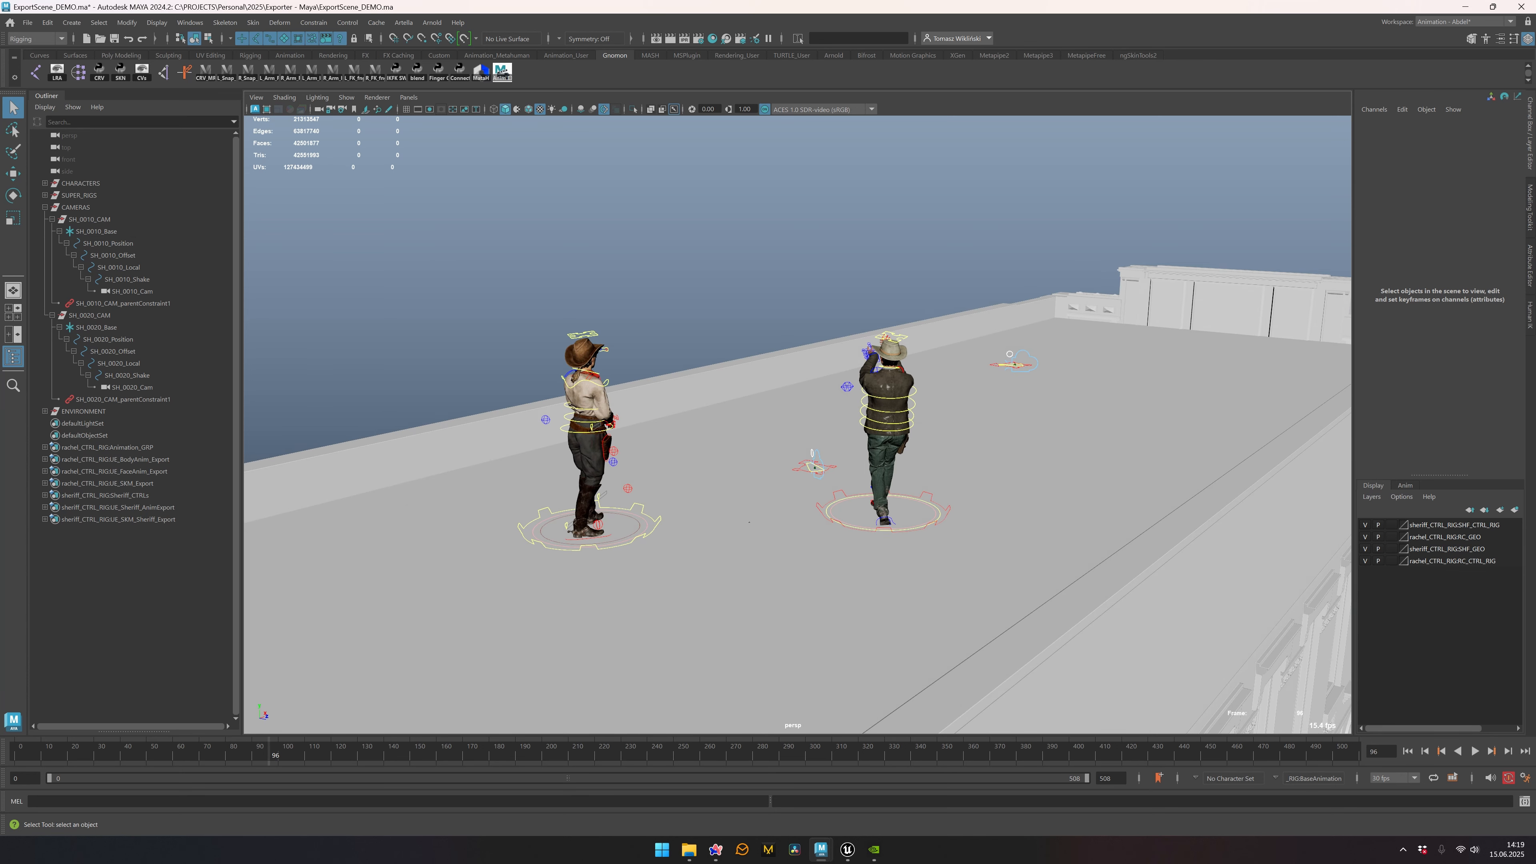
# Step: Collapse the CAMERAS group, expand SUPER_RIGS and unhide the Sheriff and Cowgirl Flight_Rig_ToPath_Con controls
pyautogui.click(45, 207)
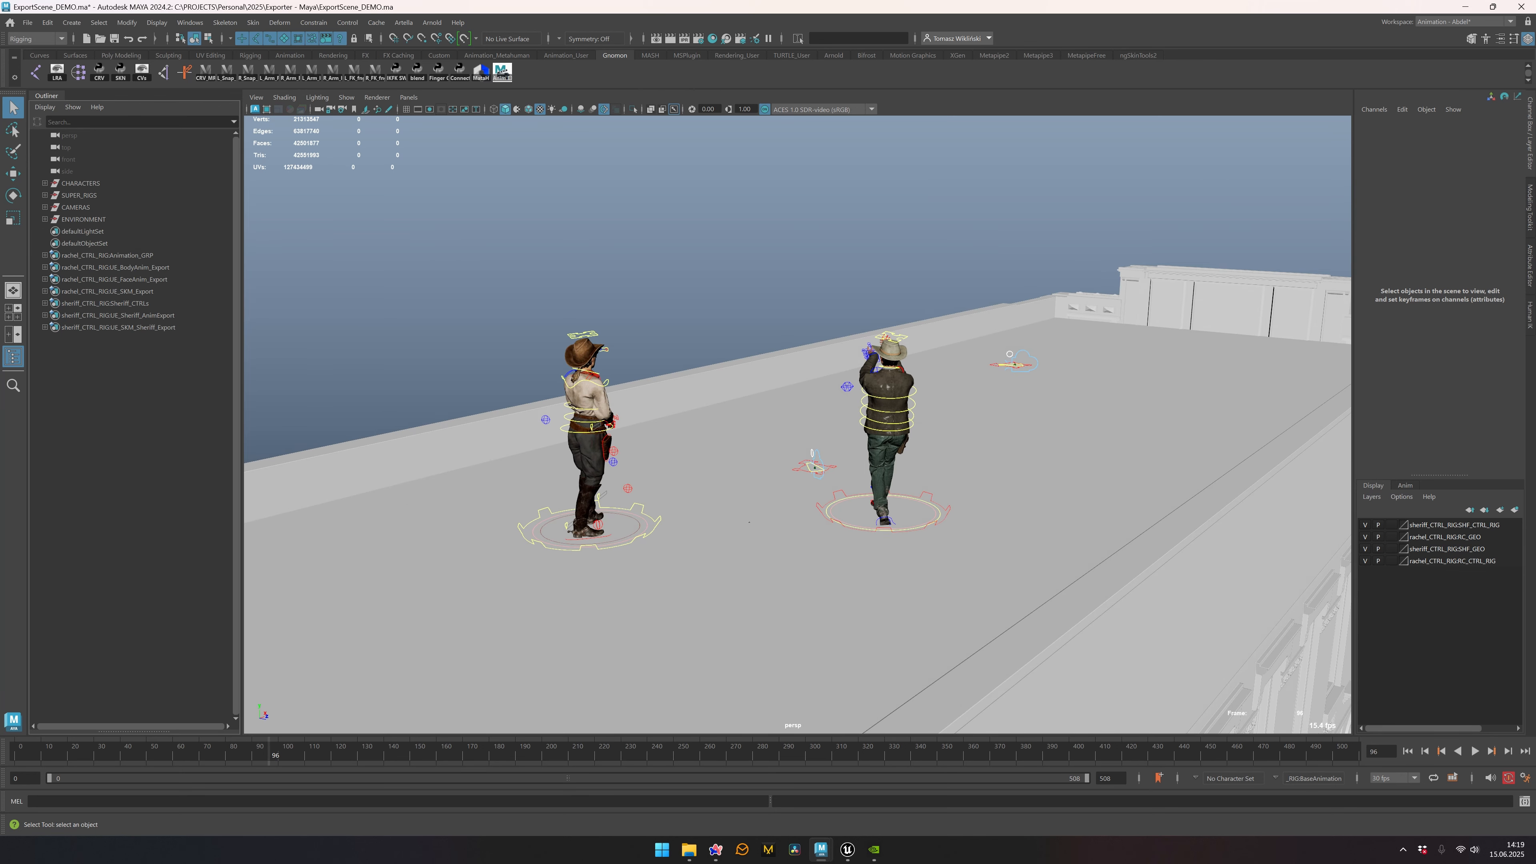
pyautogui.click(45, 196)
pyautogui.click(110, 220)
pyautogui.keyDown('shift'); pyautogui.click(112, 231); pyautogui.keyUp('shift')
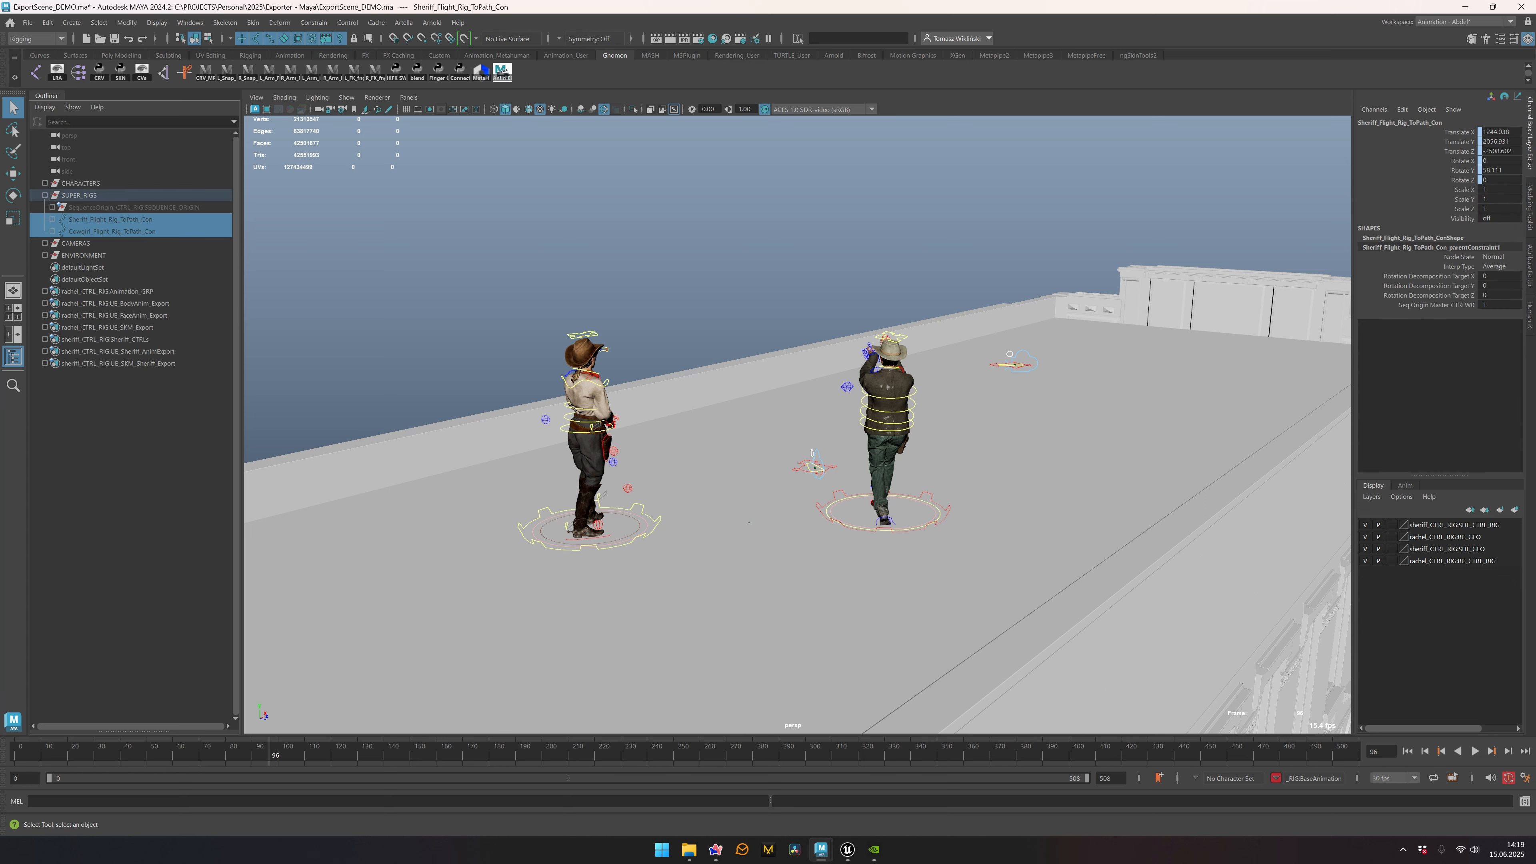
pyautogui.hotkey('shift', 'h')
pyautogui.keyDown('alt'); pyautogui.moveTo(798, 424); pyautogui.dragTo(759, 421); pyautogui.keyUp('alt')
pyautogui.click(728, 290)
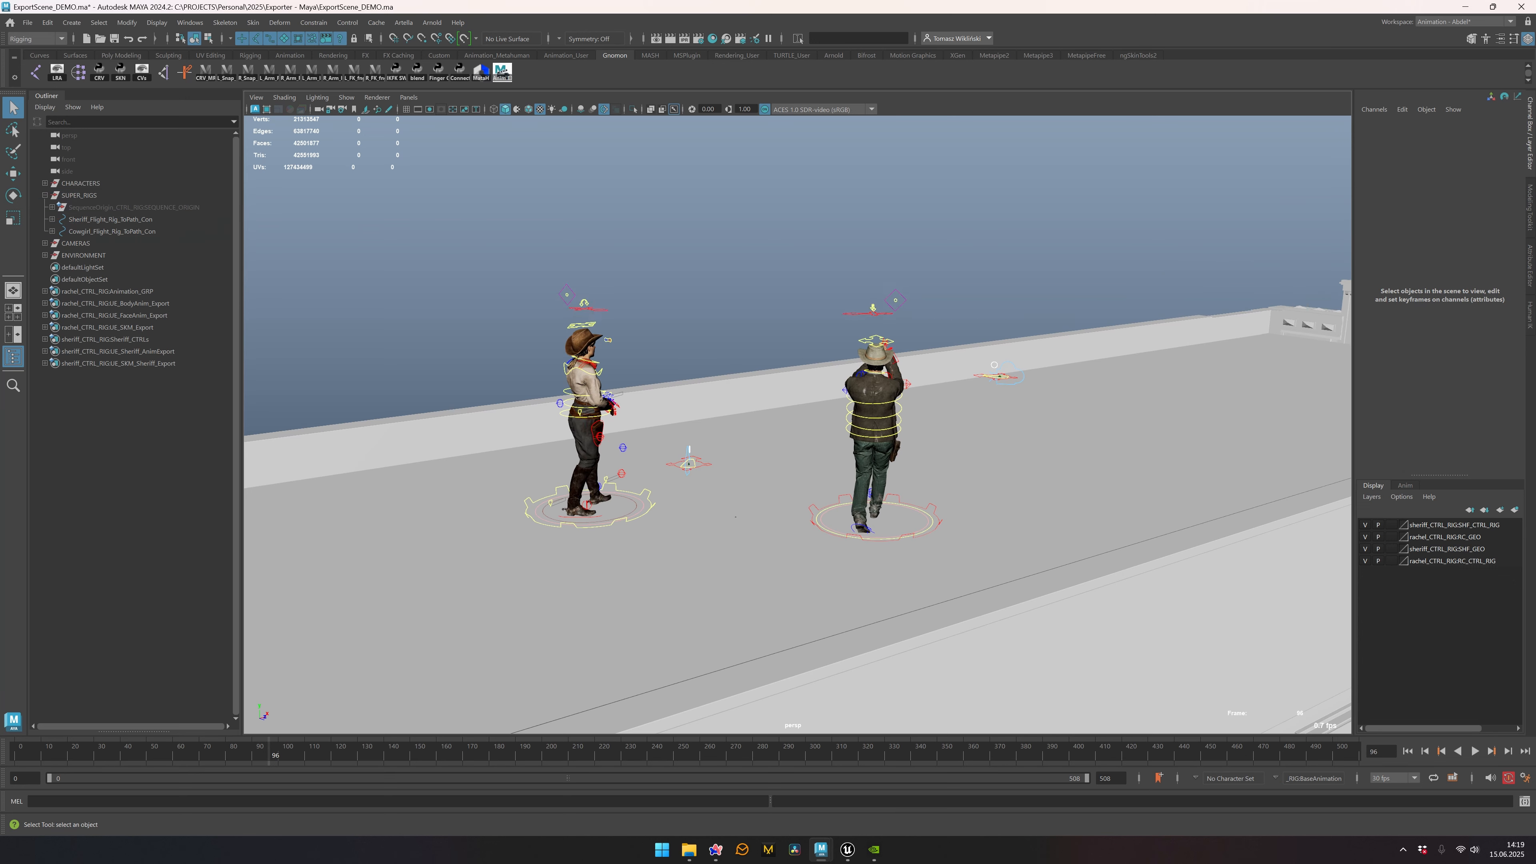
# Step: Try moving the sheriff's flight rig main direction control about 25 units along Z, and undo the move
pyautogui.scroll(2, 729, 364)
pyautogui.keyDown('alt'); pyautogui.moveTo(728, 363); pyautogui.dragTo(746, 402); pyautogui.keyUp('alt')
pyautogui.click(872, 307)
pyautogui.press('w')
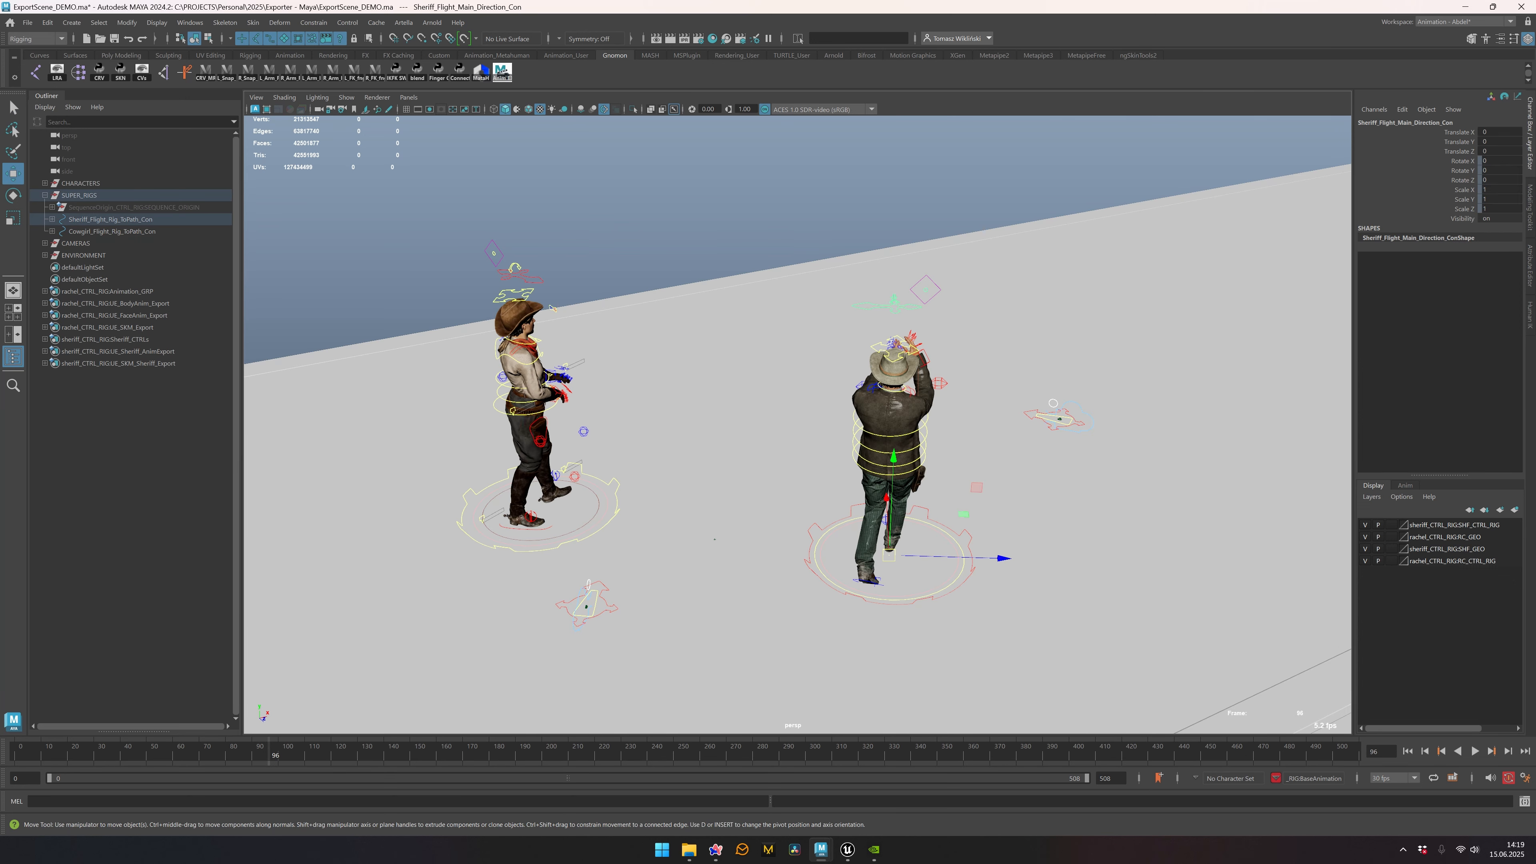
pyautogui.moveTo(1004, 558)
pyautogui.mouseDown()
pyautogui.moveTo(1068, 560)
pyautogui.moveTo(947, 556)
pyautogui.moveTo(1027, 558)
pyautogui.mouseUp()
pyautogui.hotkey('ctrl', 'z')
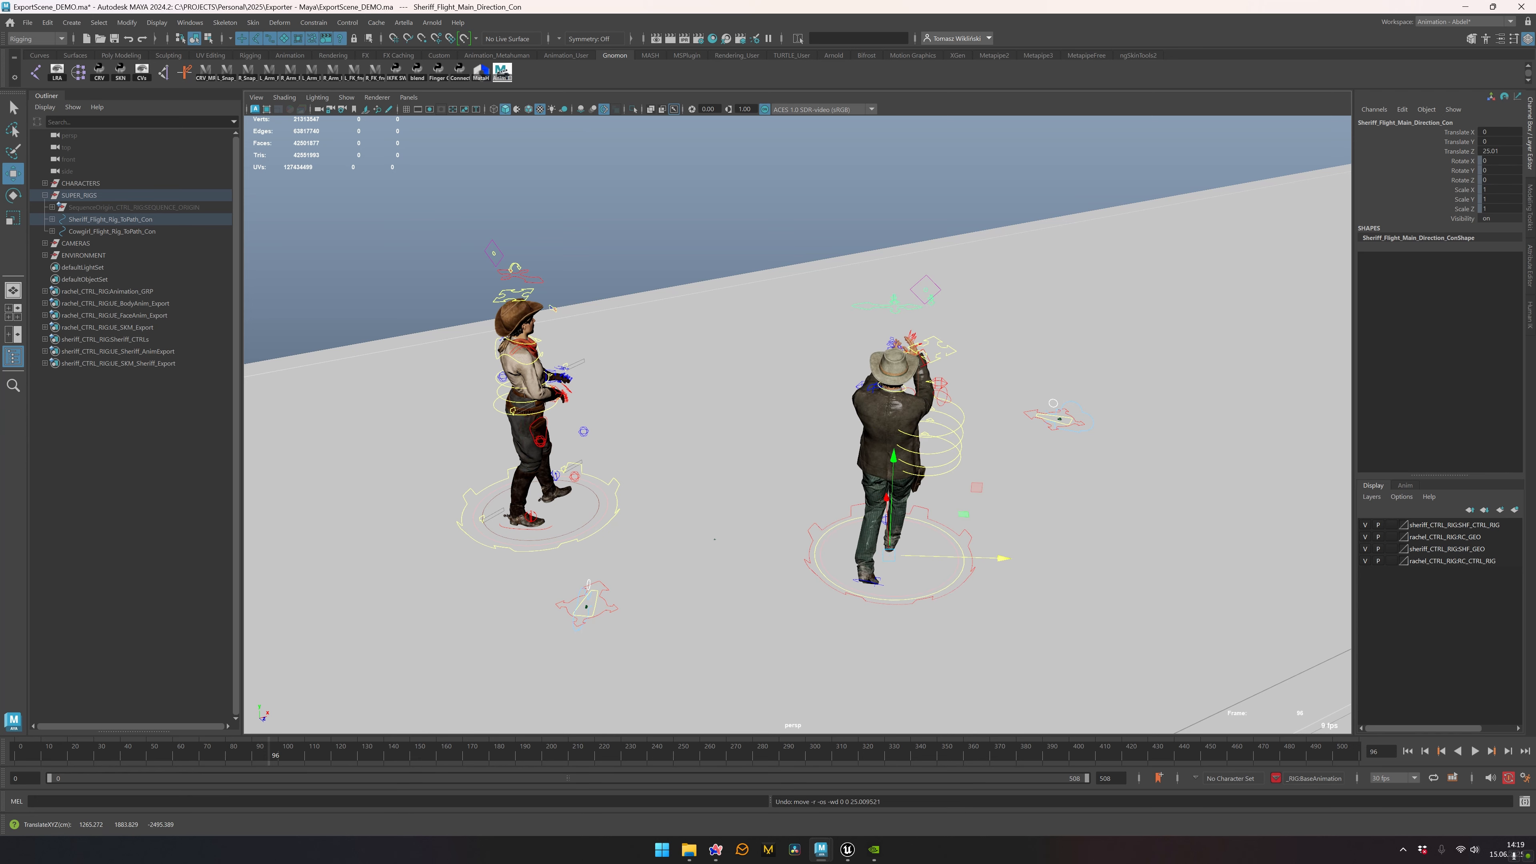
pyautogui.keyDown('alt'); pyautogui.moveTo(974, 487); pyautogui.dragTo(1031, 457); pyautogui.keyUp('alt')
pyautogui.click(1035, 458)
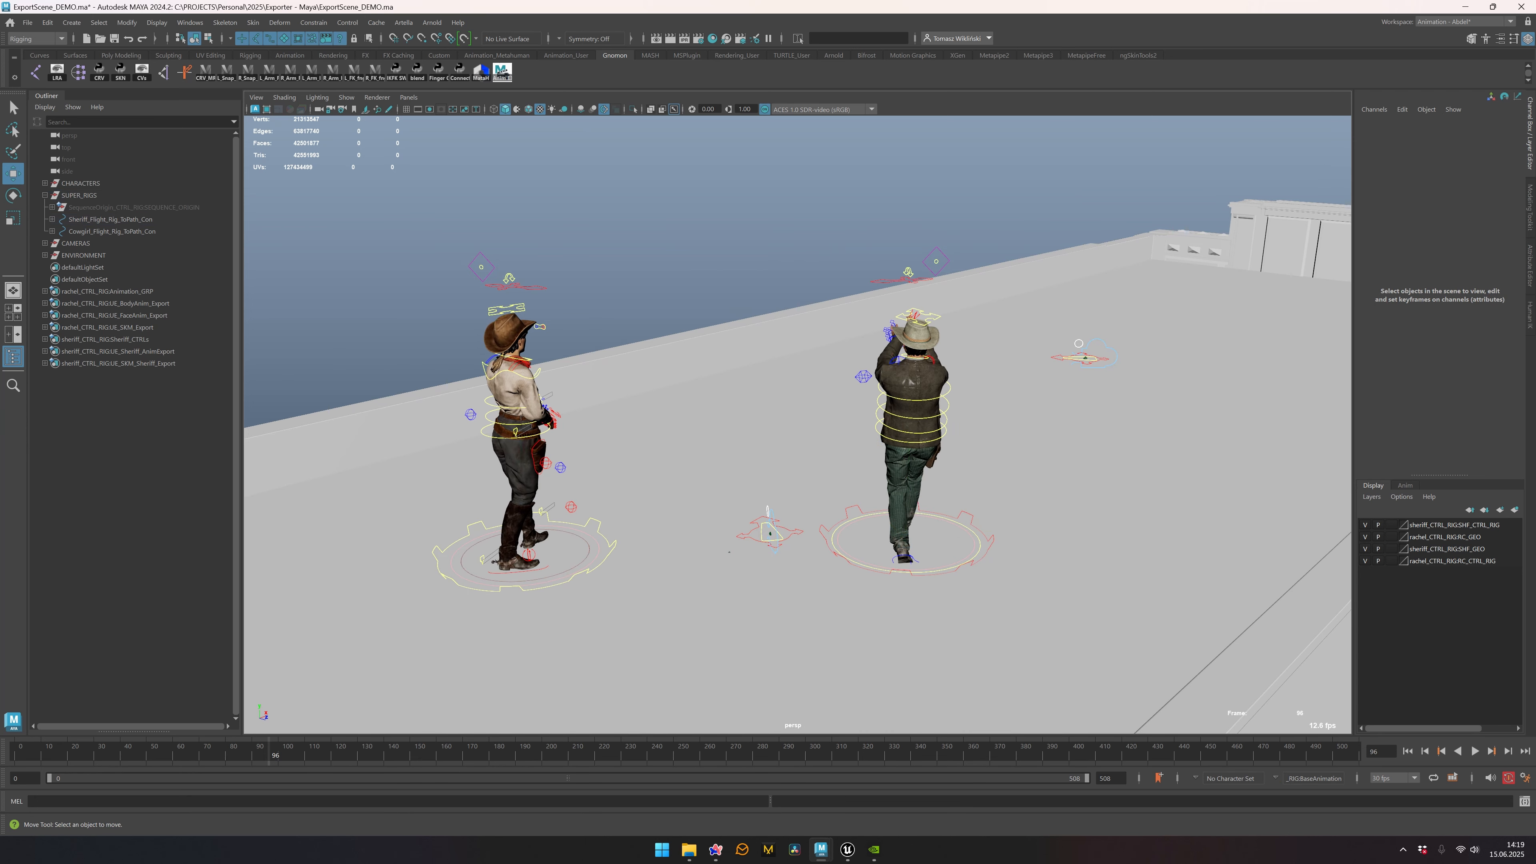
# Step: Unhide the SEQUENCE_ORIGIN rig in the SUPER_RIGS group
pyautogui.click(133, 208)
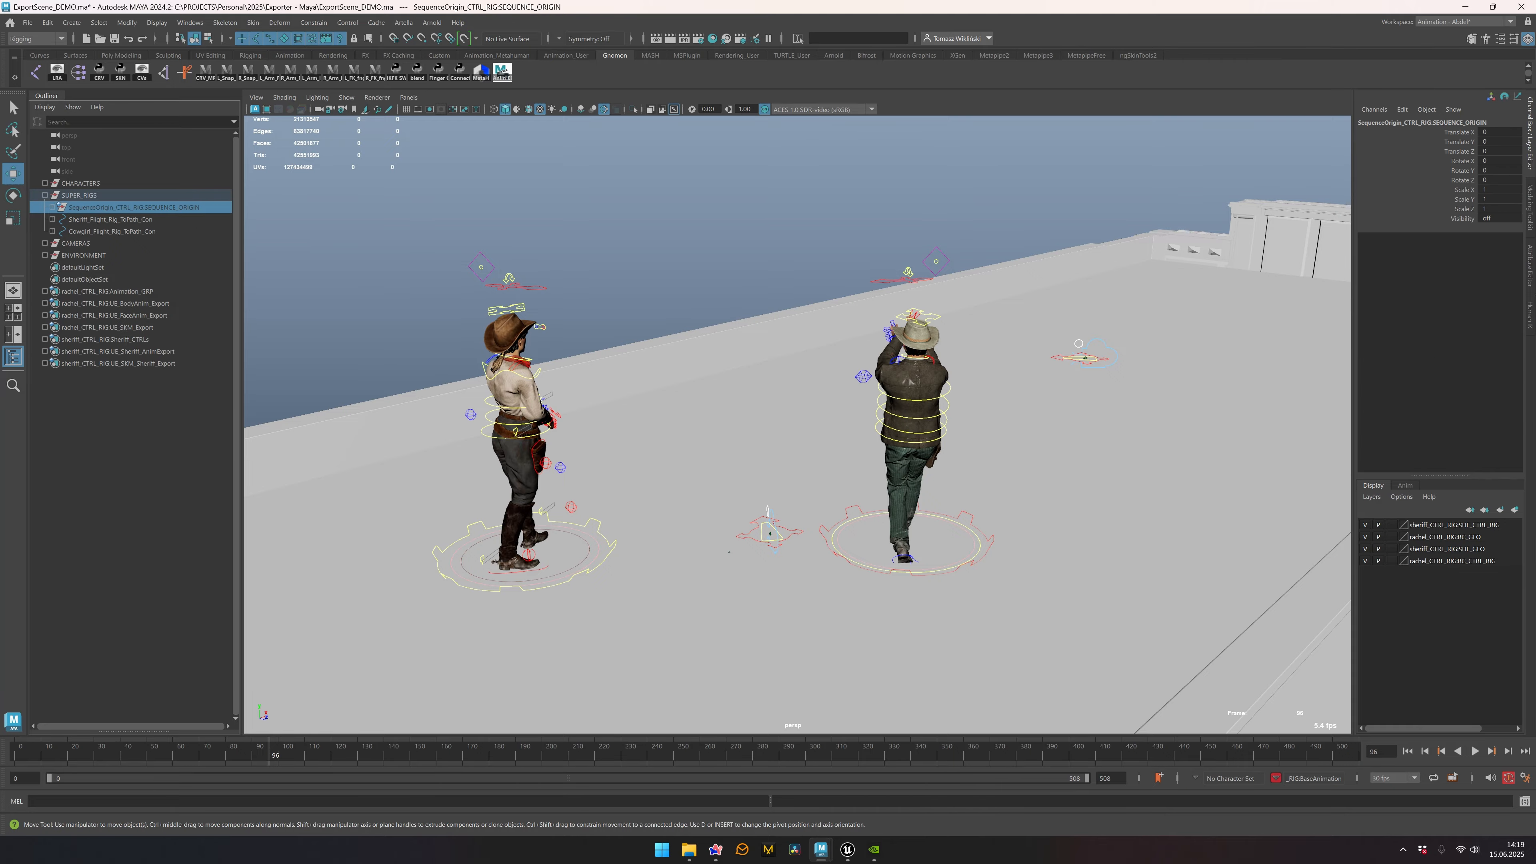
pyautogui.hotkey('shift', 'h')
pyautogui.click(1035, 458)
# Step: Move the sequence origin master control across the rooftop to about X 1212, Z -2572, and rotate it about -105° around Y
pyautogui.keyDown('alt'); pyautogui.moveTo(1035, 457); pyautogui.dragTo(596, 295); pyautogui.keyUp('alt')
pyautogui.press('q')
pyautogui.click(672, 511)
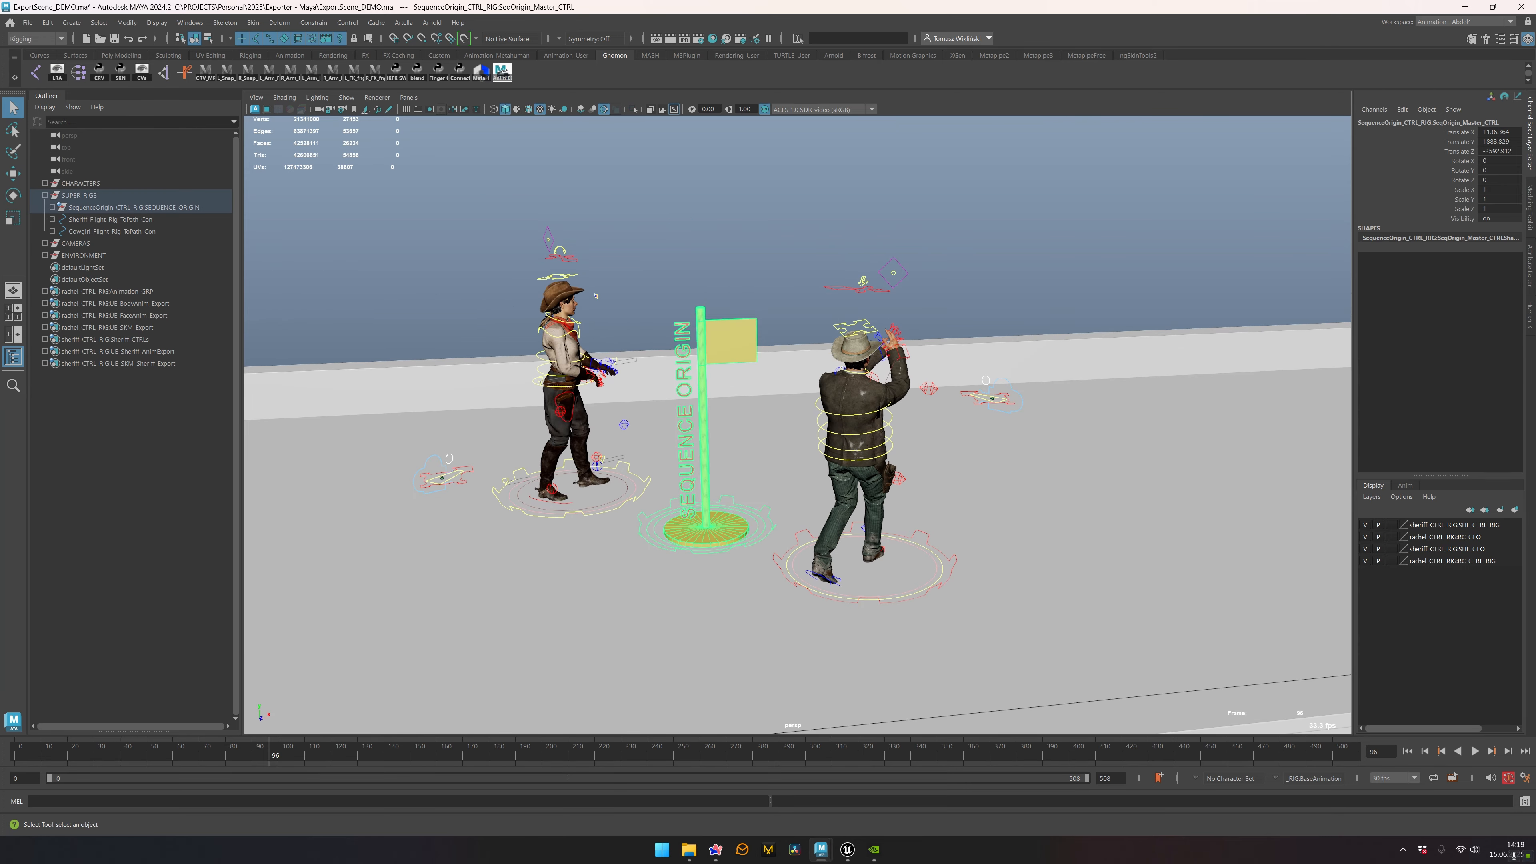
pyautogui.scroll(-3, 671, 502)
pyautogui.keyDown('alt'); pyautogui.moveTo(670, 499); pyautogui.dragTo(815, 501); pyautogui.keyUp('alt')
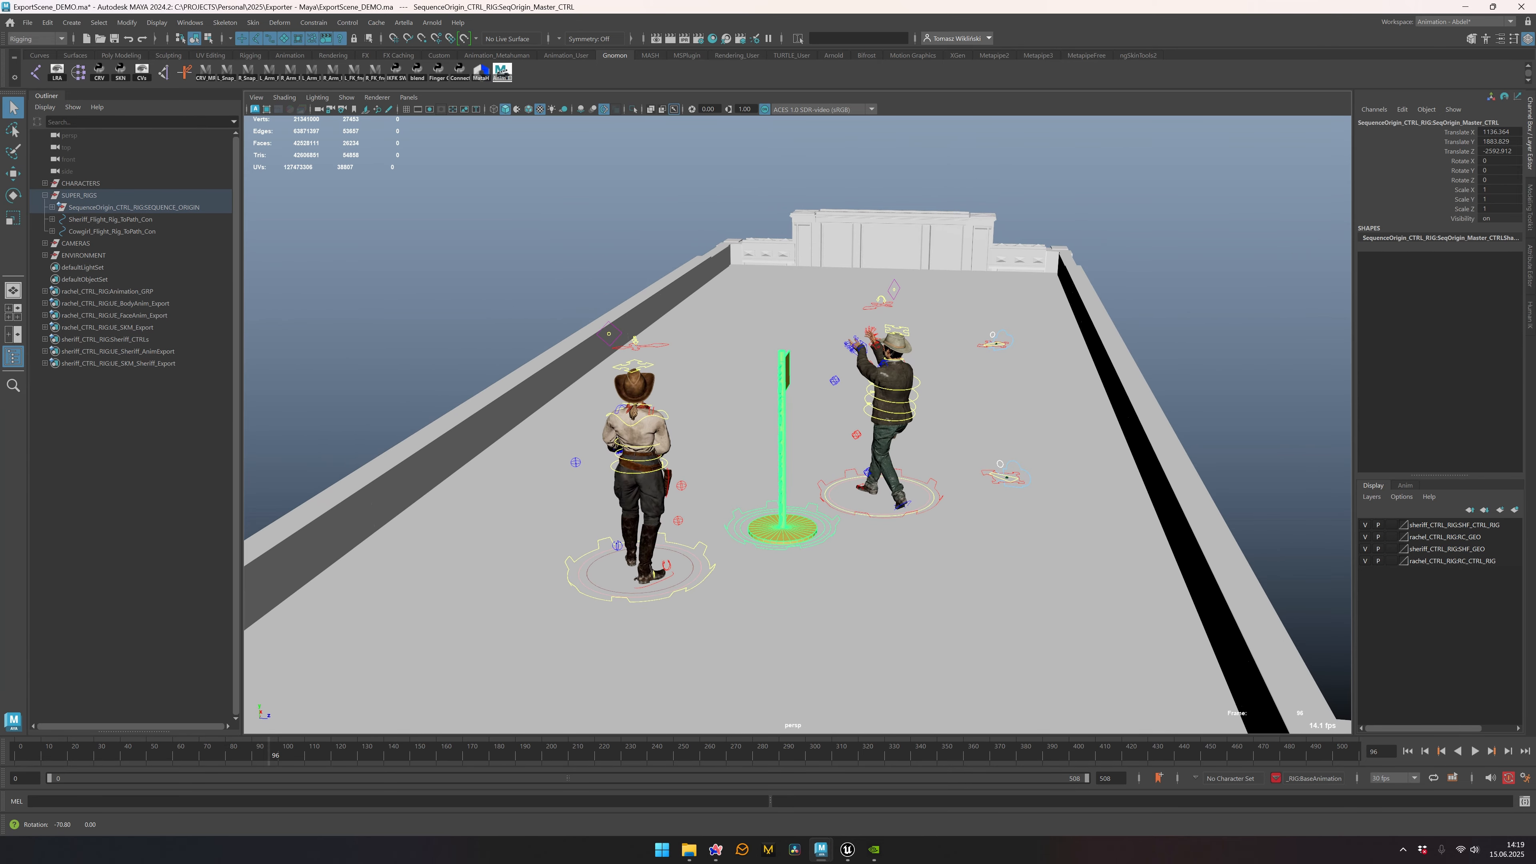
pyautogui.scroll(-2, 815, 501)
pyautogui.scroll(-1, 815, 501)
pyautogui.press('w')
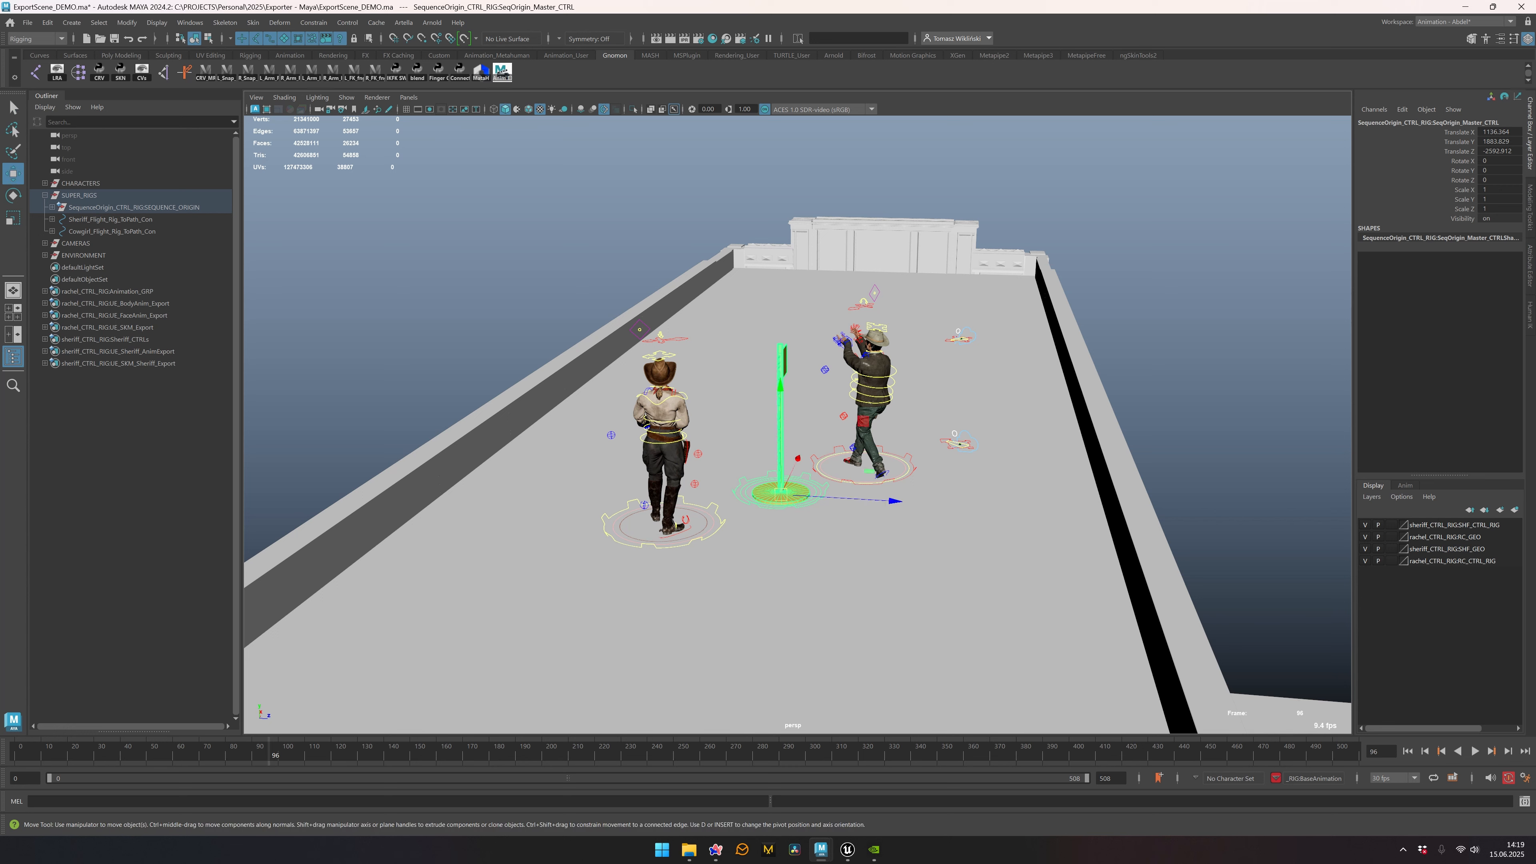
pyautogui.moveTo(780, 494); pyautogui.dragTo(894, 431)
pyautogui.press('e')
pyautogui.press('w')
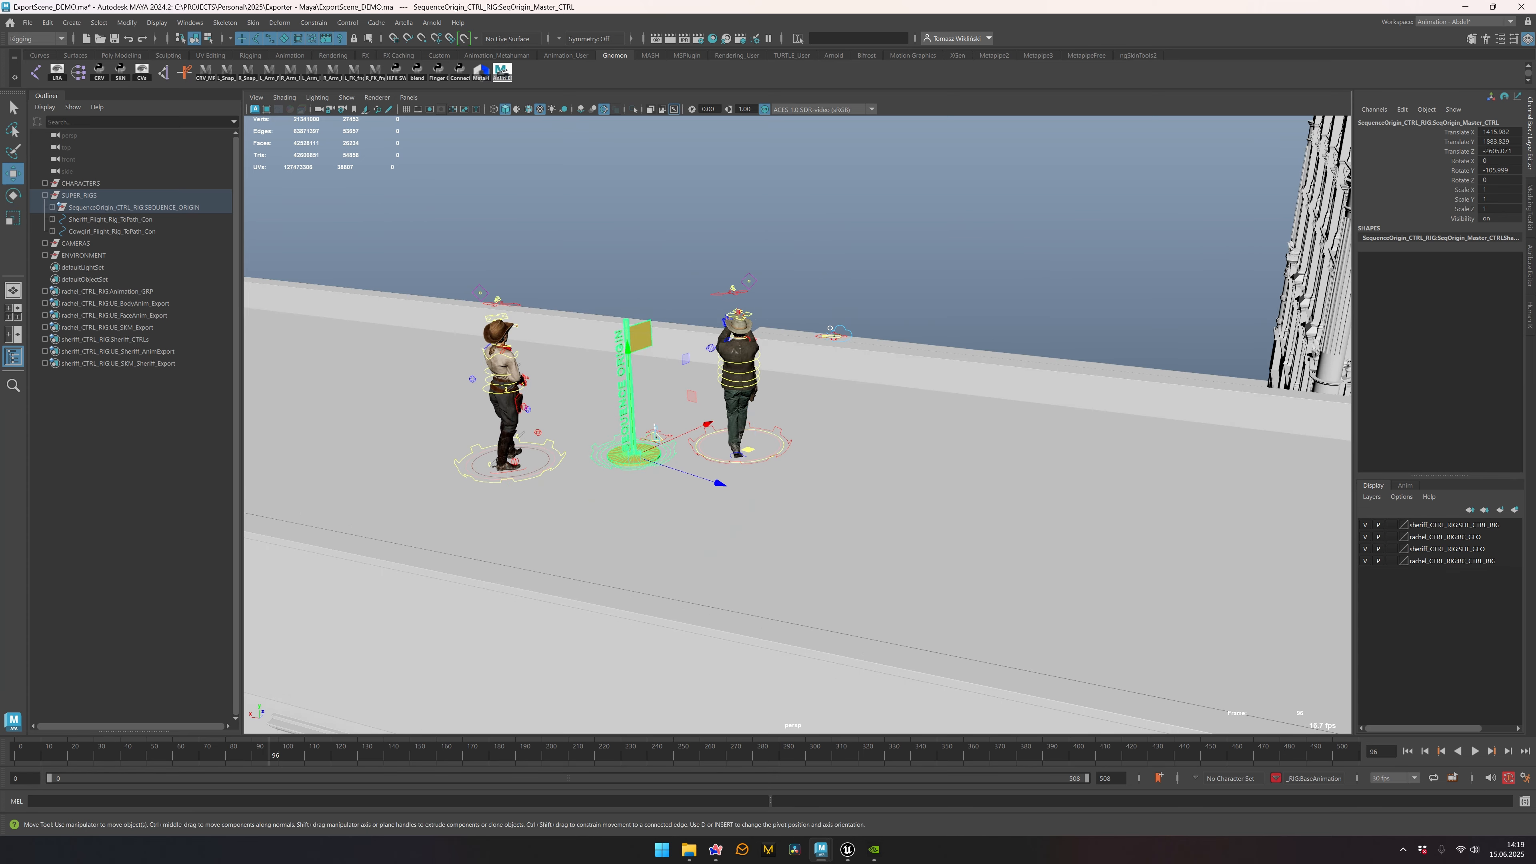
pyautogui.moveTo(654, 427); pyautogui.dragTo(493, 505)
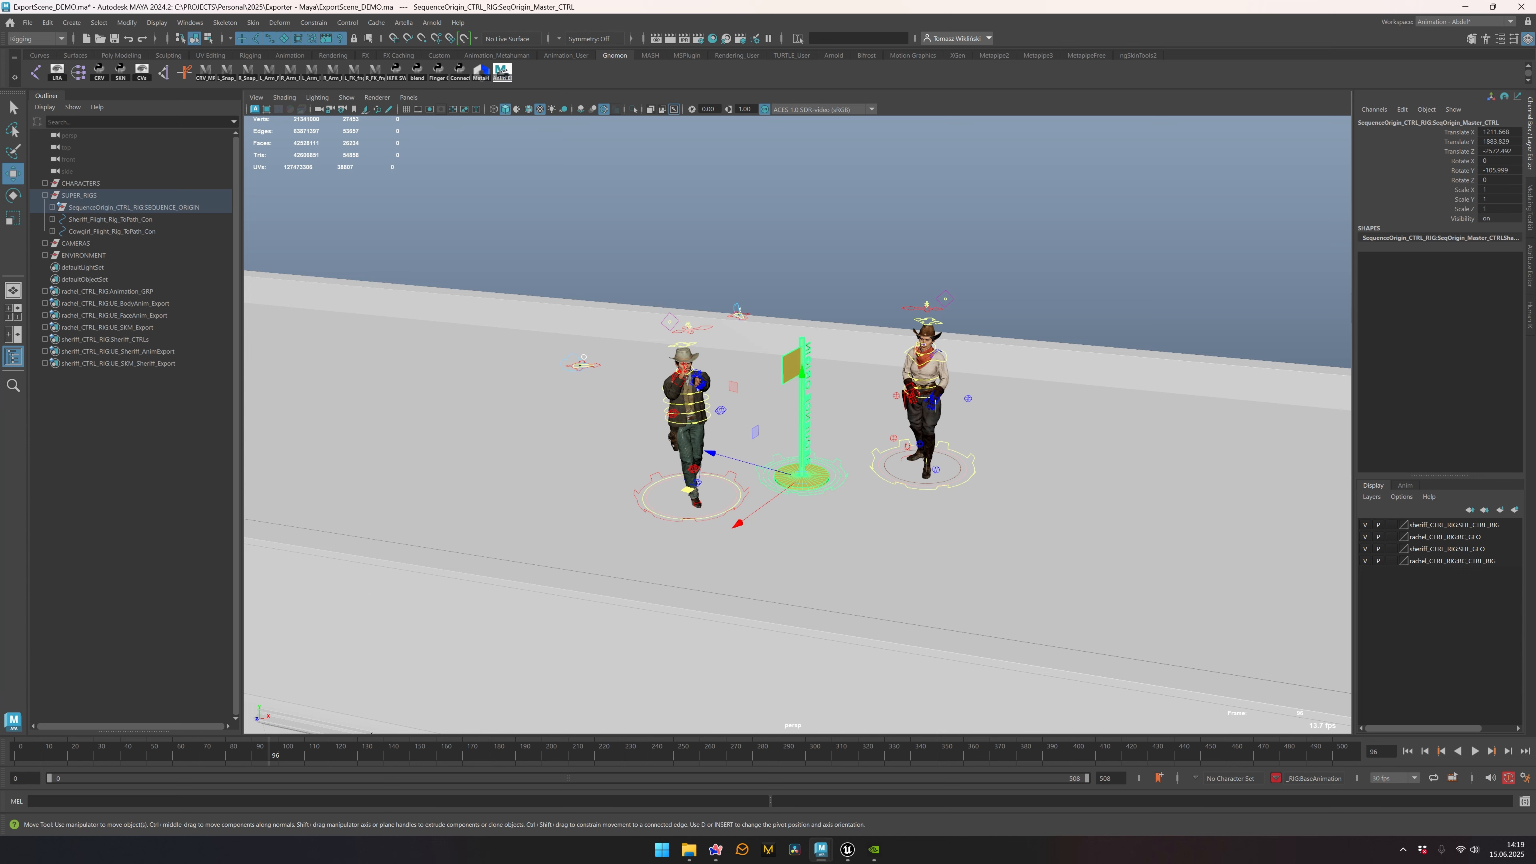
# Step: Undo the move and rotation of the sequence origin master control and the edits leading up to it
pyautogui.hotkey('ctrl', 'z')
pyautogui.hotkey('ctrl', 'z')
pyautogui.hotkey('ctrl', 'z')
pyautogui.hotkey('ctrl', 'z')
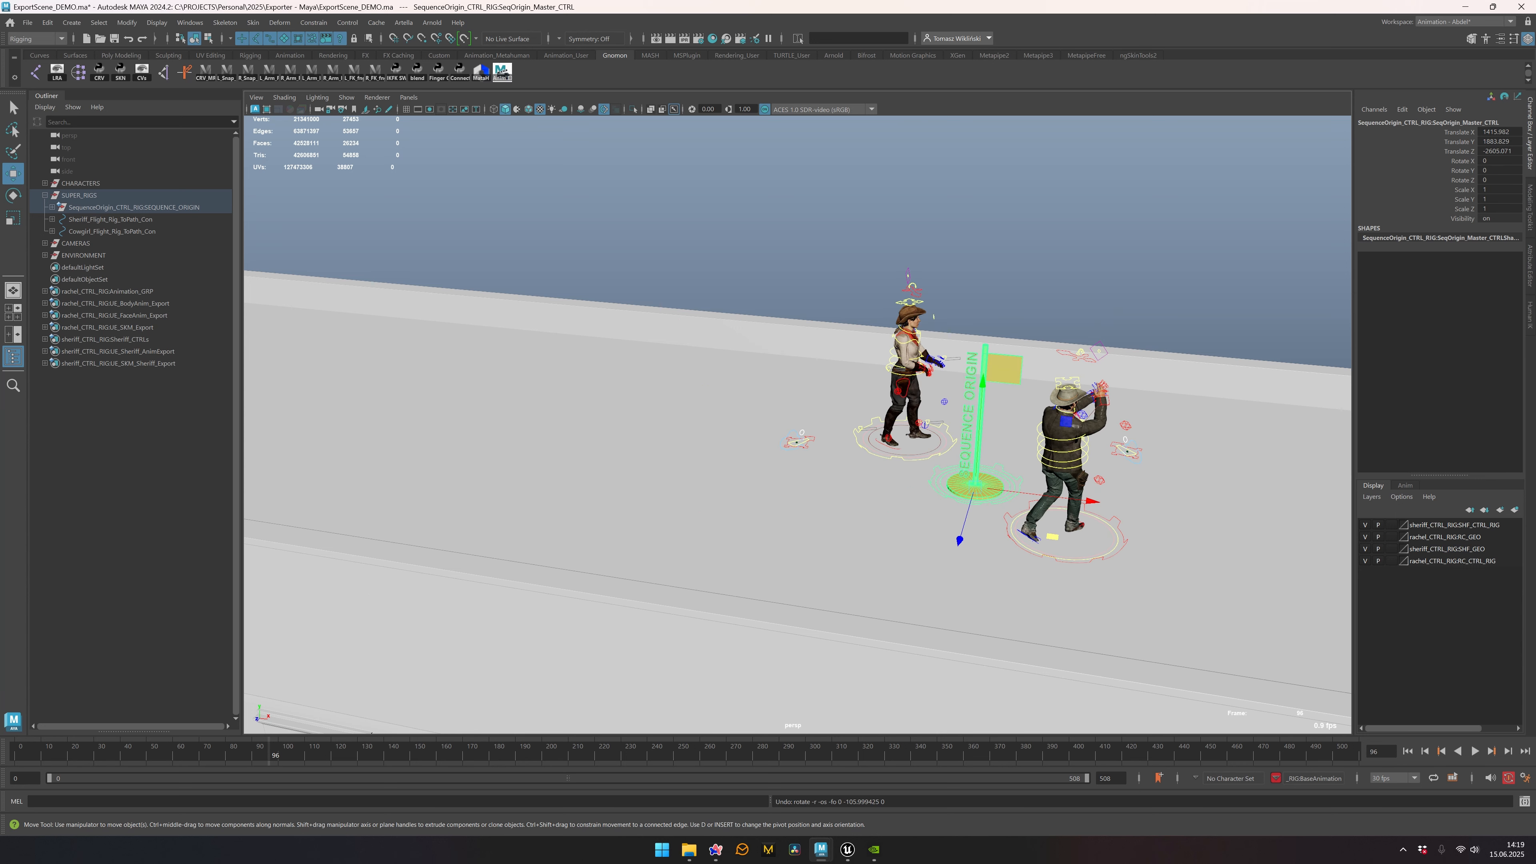
pyautogui.hotkey('ctrl', 'z')
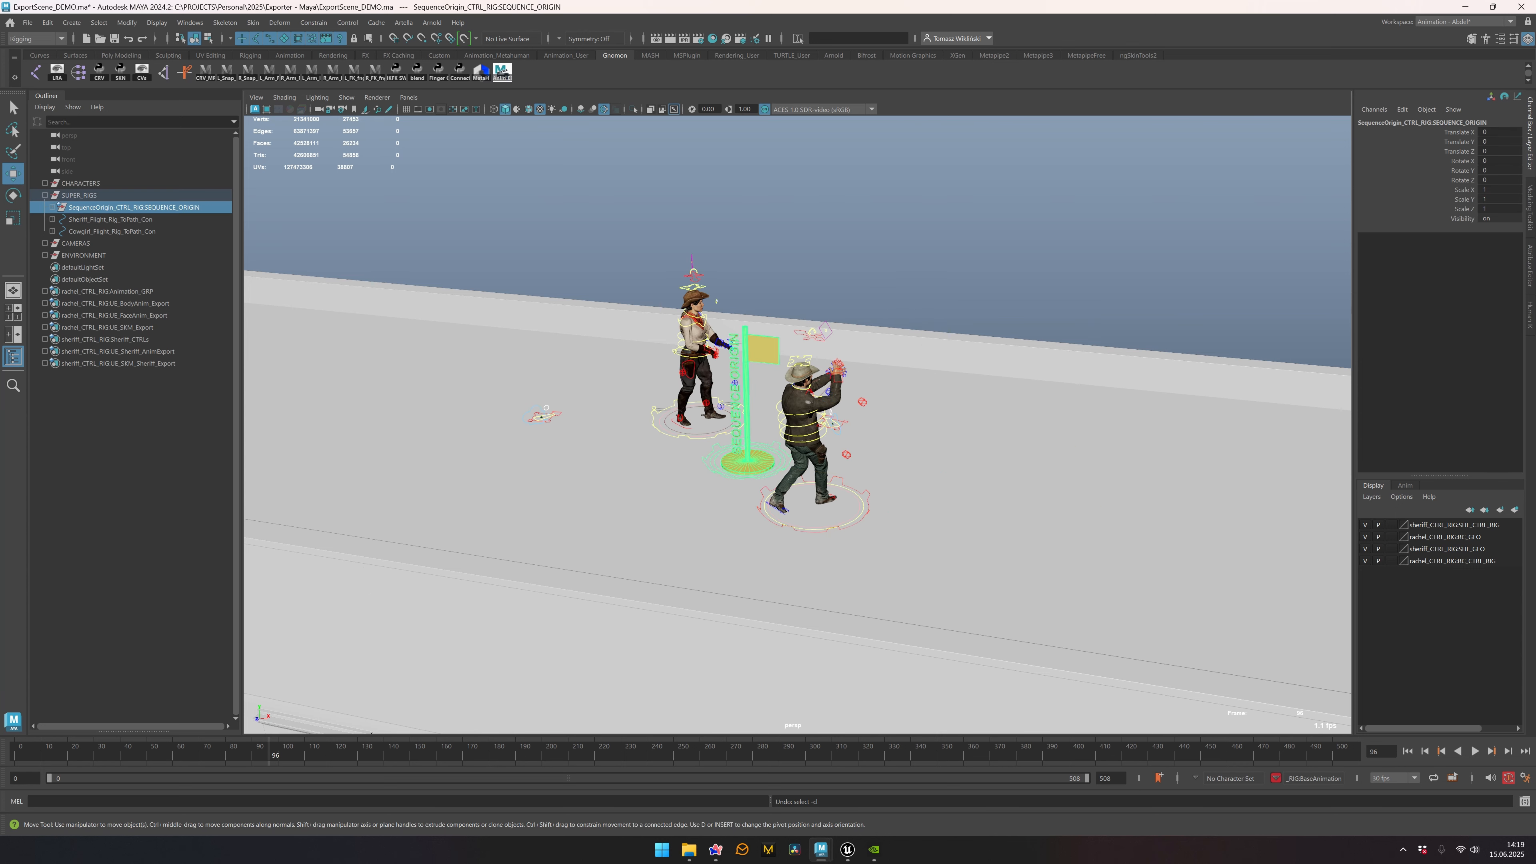
pyautogui.hotkey('ctrl', 'z')
pyautogui.hotkey('ctrl', 'z')
pyautogui.hotkey('ctrl', 'z')
pyautogui.hotkey('ctrl', 'z')
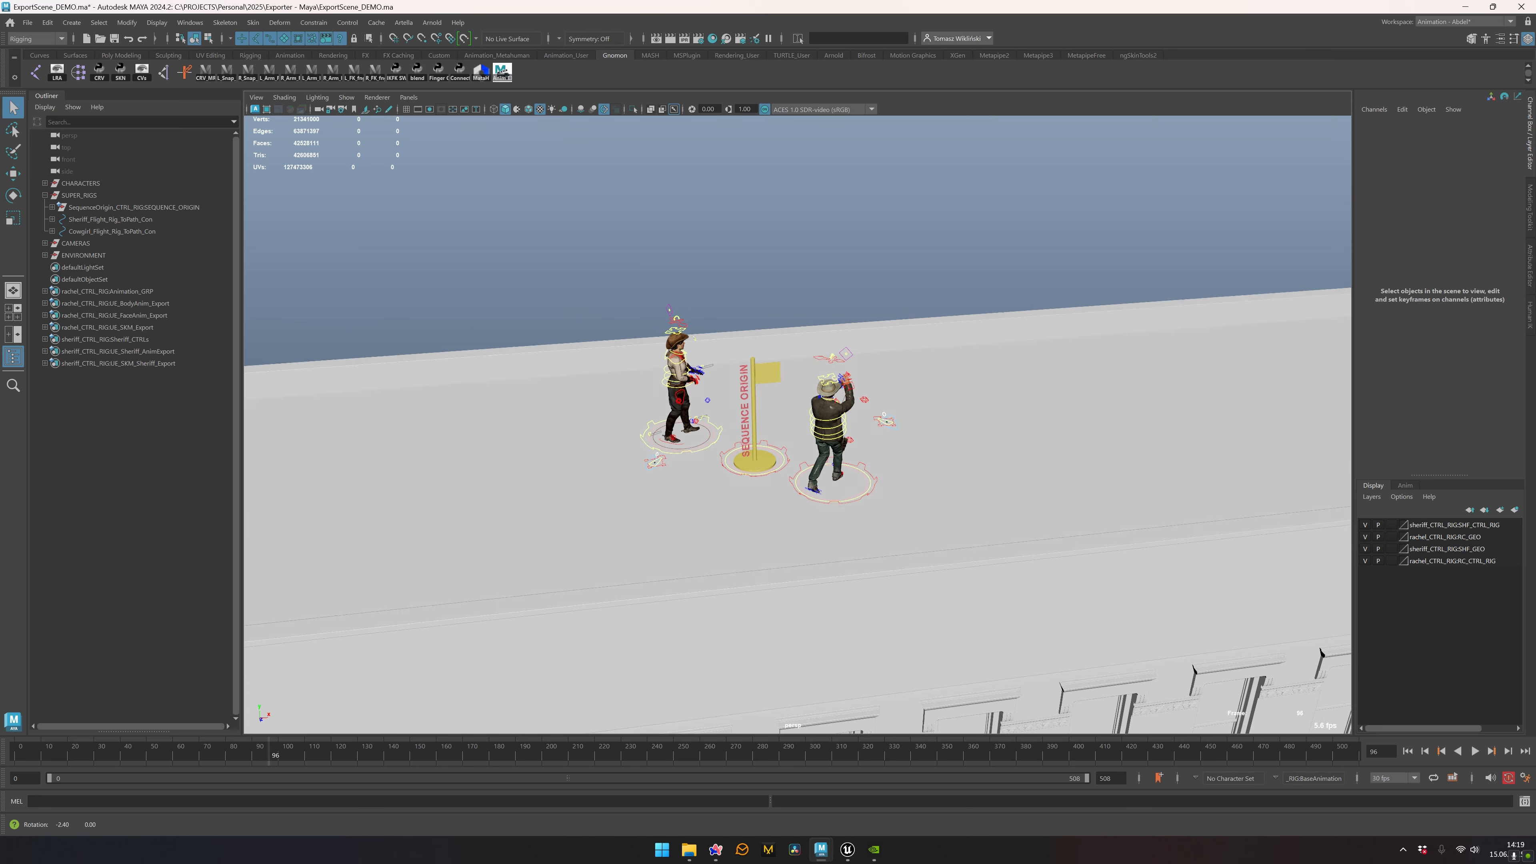
pyautogui.hotkey('ctrl', 'z')
pyautogui.hotkey('ctrl', 'z')
pyautogui.hotkey('ctrl', 'z')
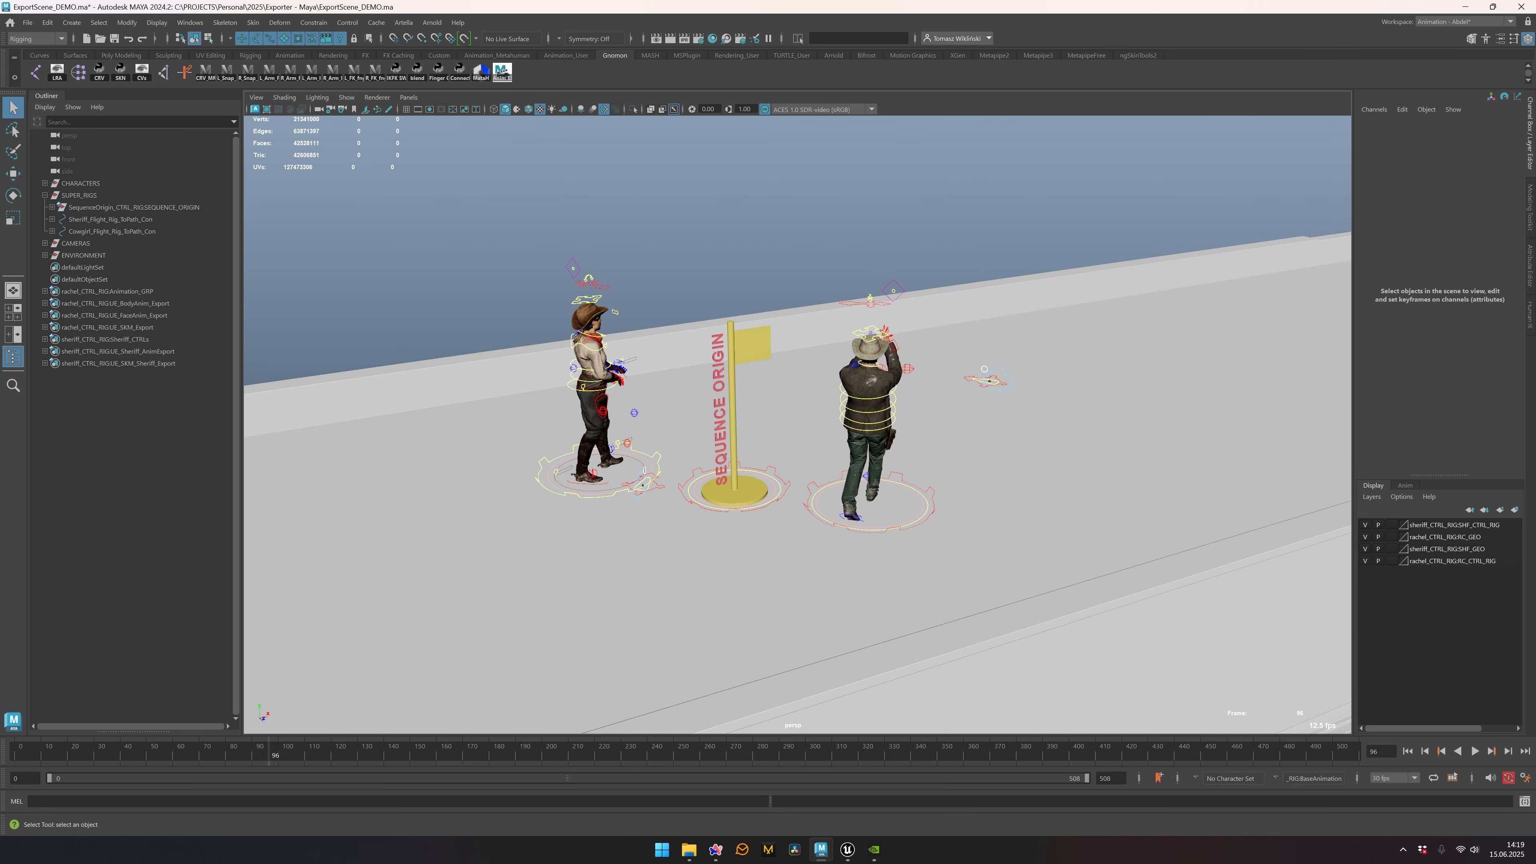
pyautogui.keyDown('alt'); pyautogui.moveTo(792, 424); pyautogui.dragTo(806, 425); pyautogui.keyUp('alt')
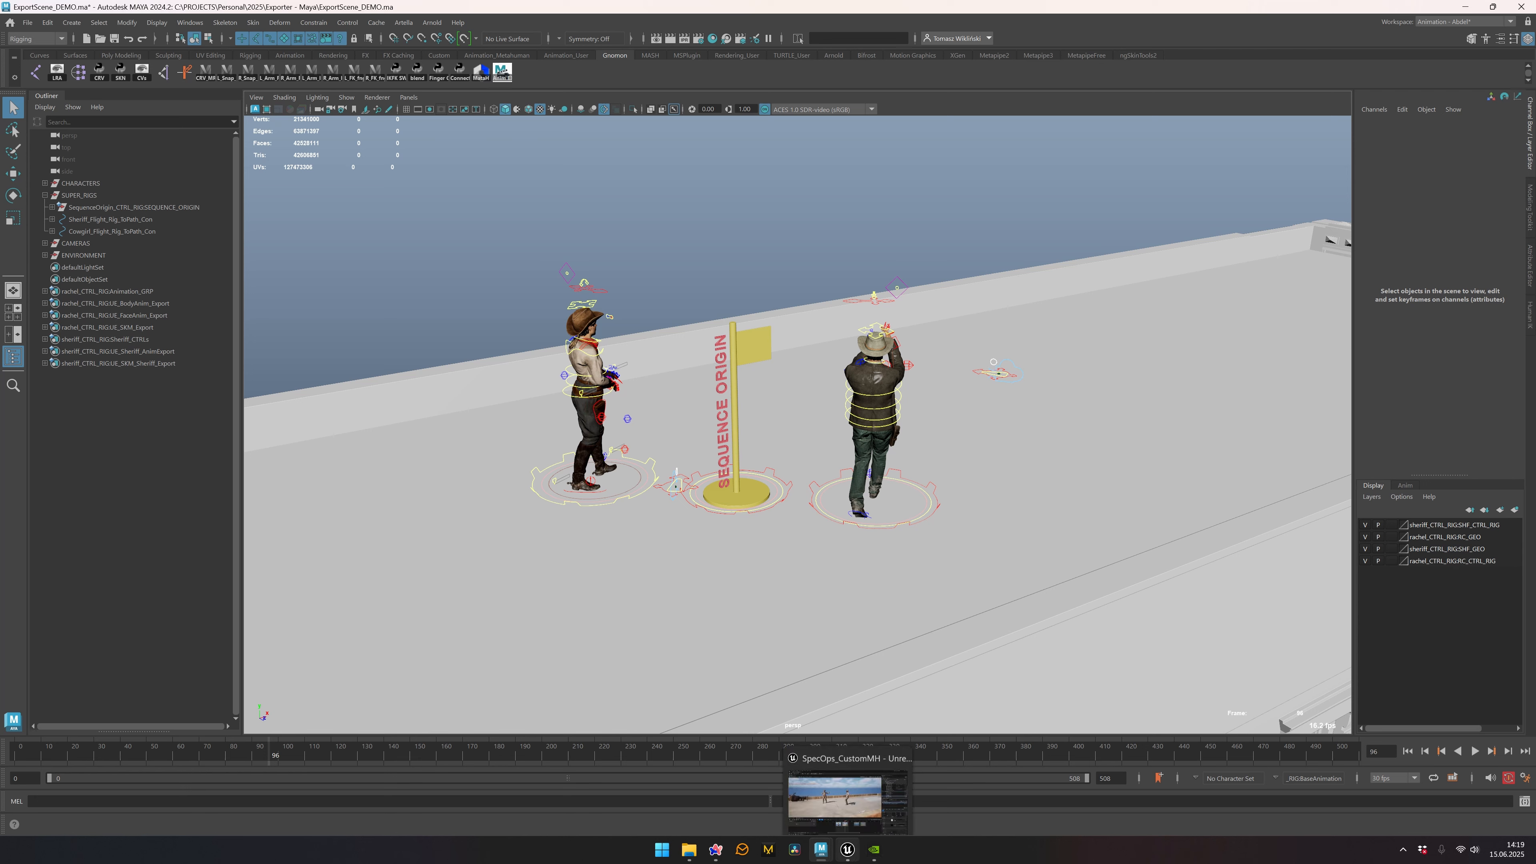
# Step: Switch to Unreal Editor and unhide the SM_SequenceOrigin_WO actor in the World Origin - Setup folder
pyautogui.click(847, 849)
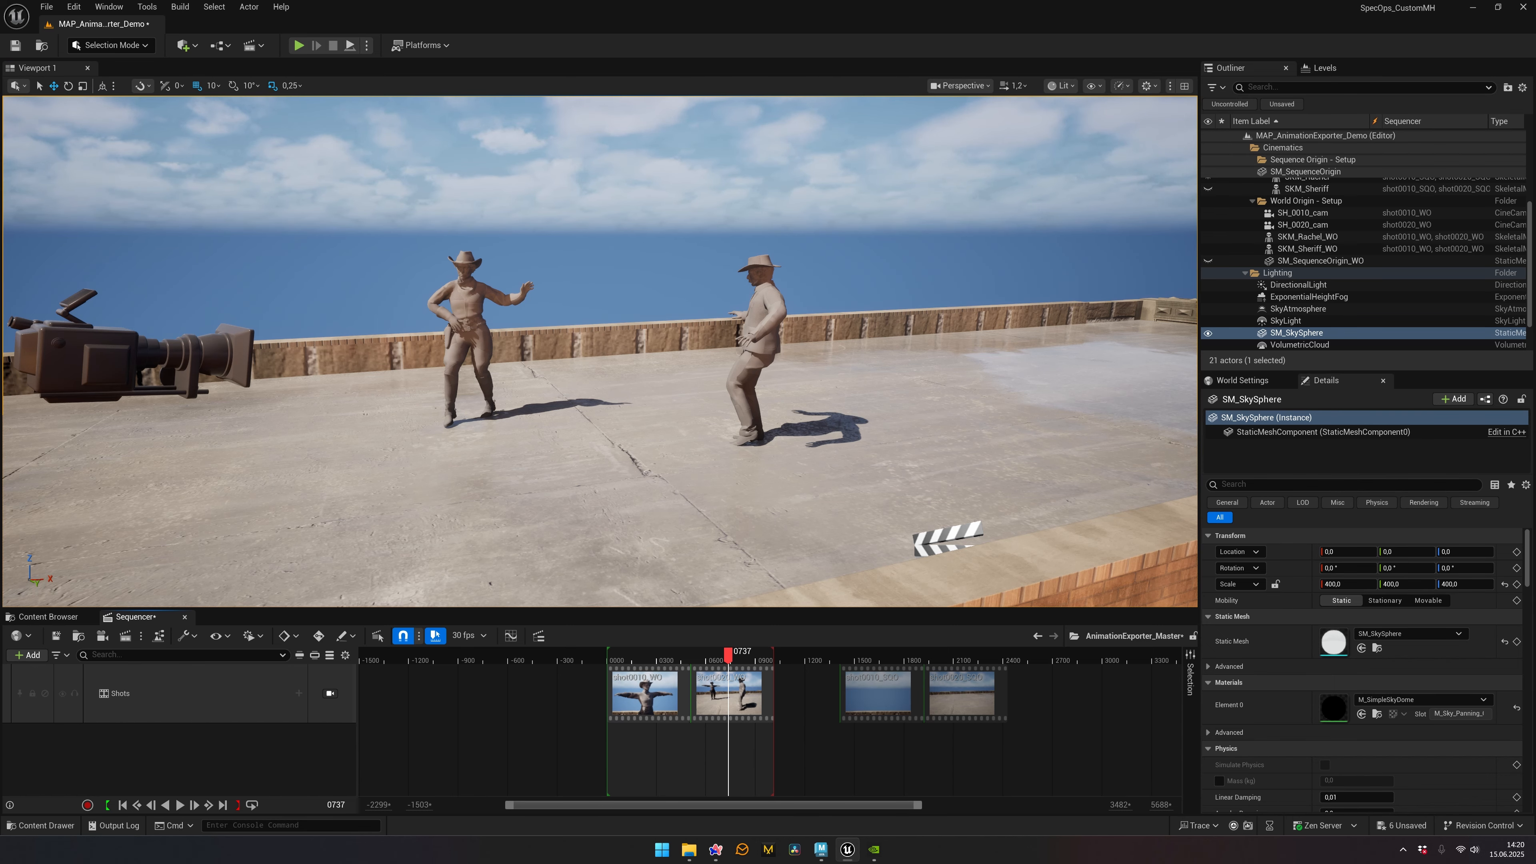
pyautogui.click(762, 327)
pyautogui.click(464, 321)
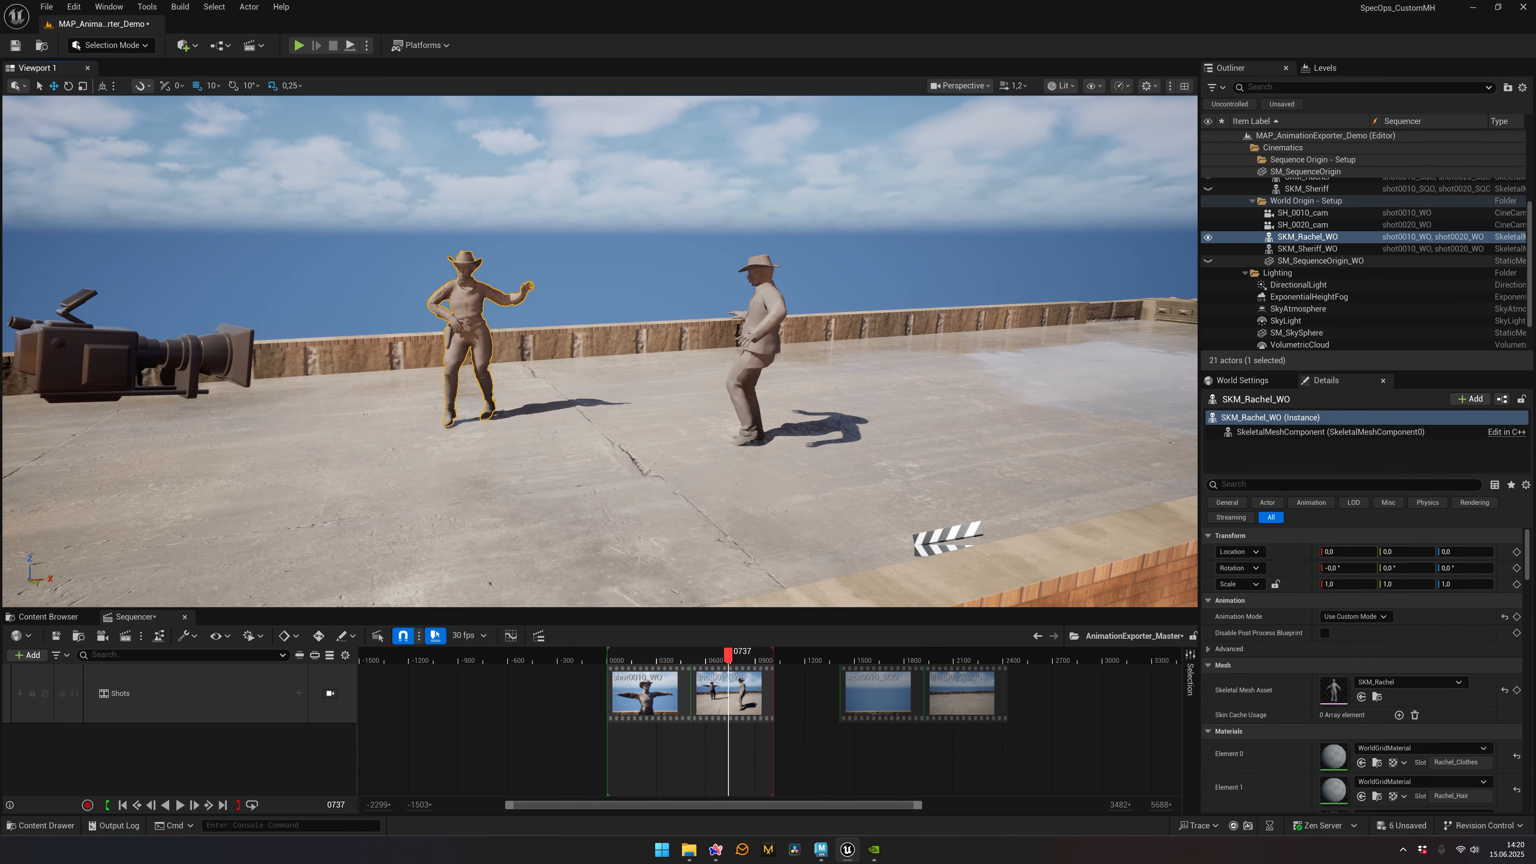
pyautogui.click(1319, 261)
pyautogui.click(1208, 261)
pyautogui.click(877, 200)
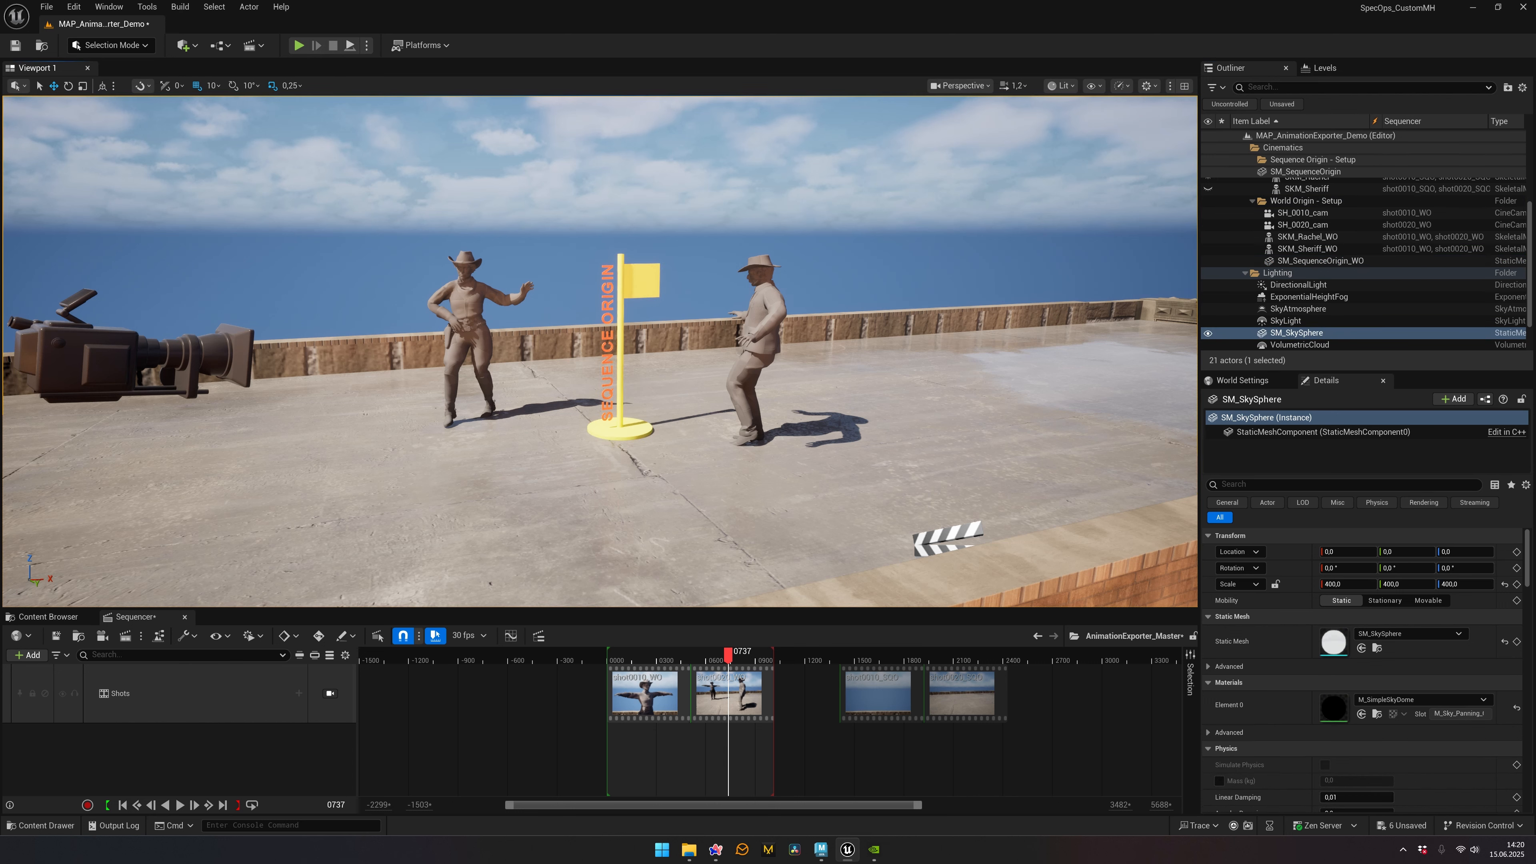
# Step: Compare the transform values of SKM_Rachel_WO and SM_SequenceOrigin_WO
pyautogui.scroll(5, 877, 200)
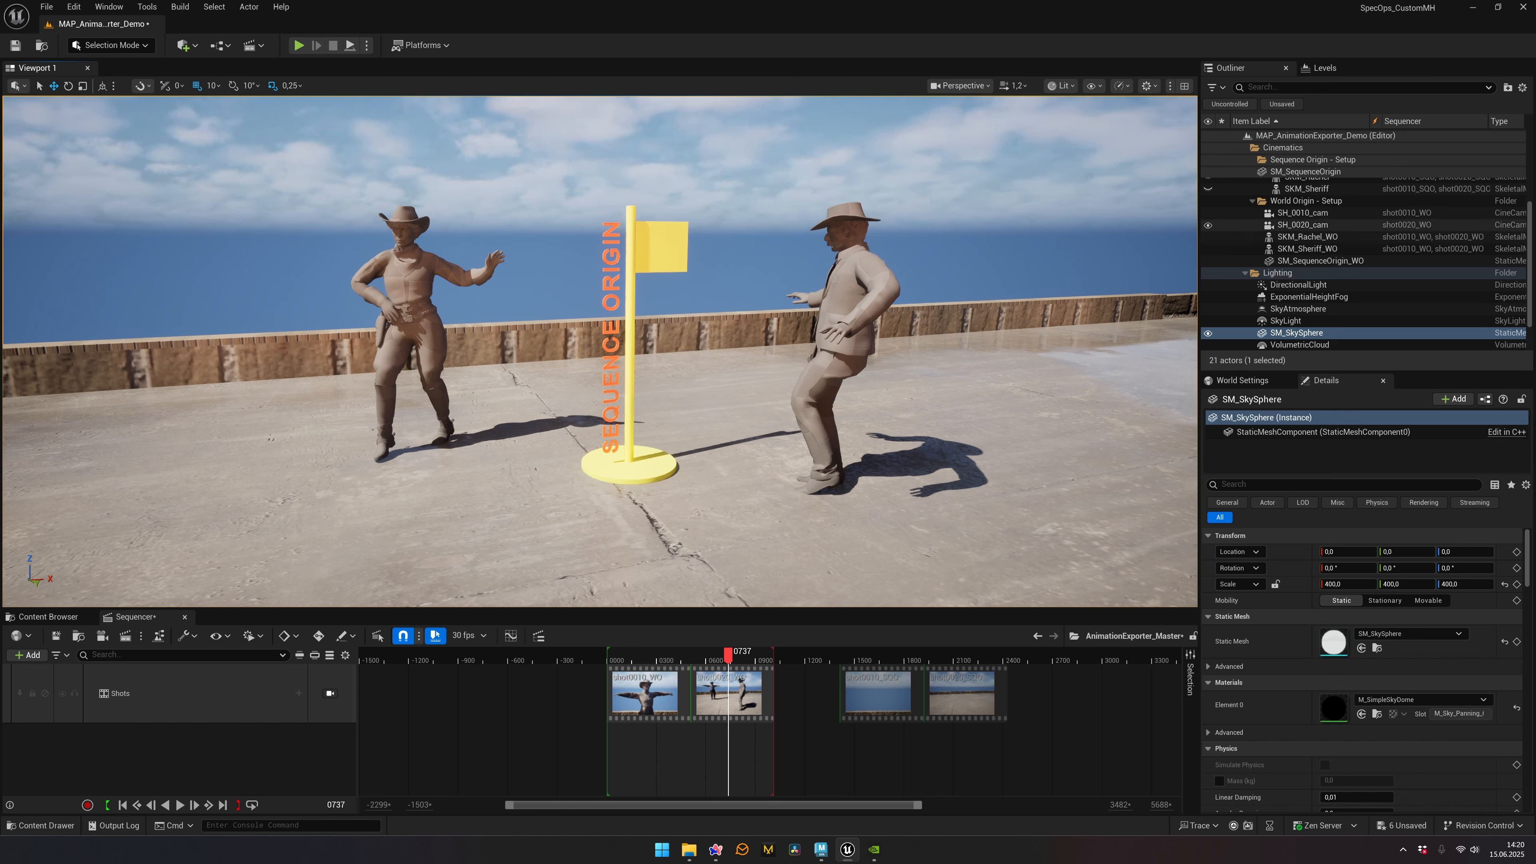
pyautogui.click(1308, 236)
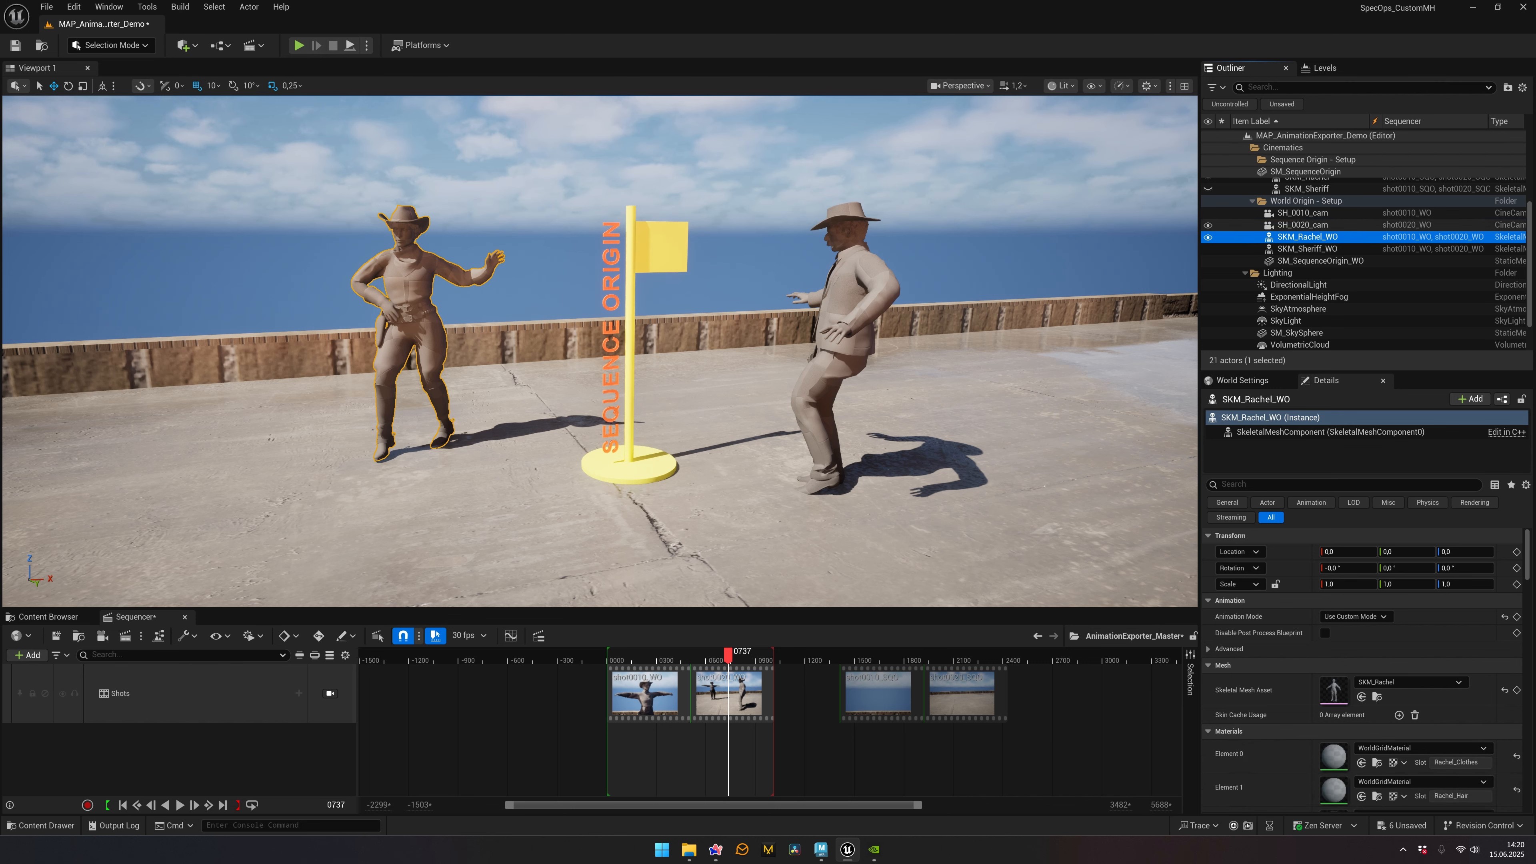
pyautogui.click(1320, 261)
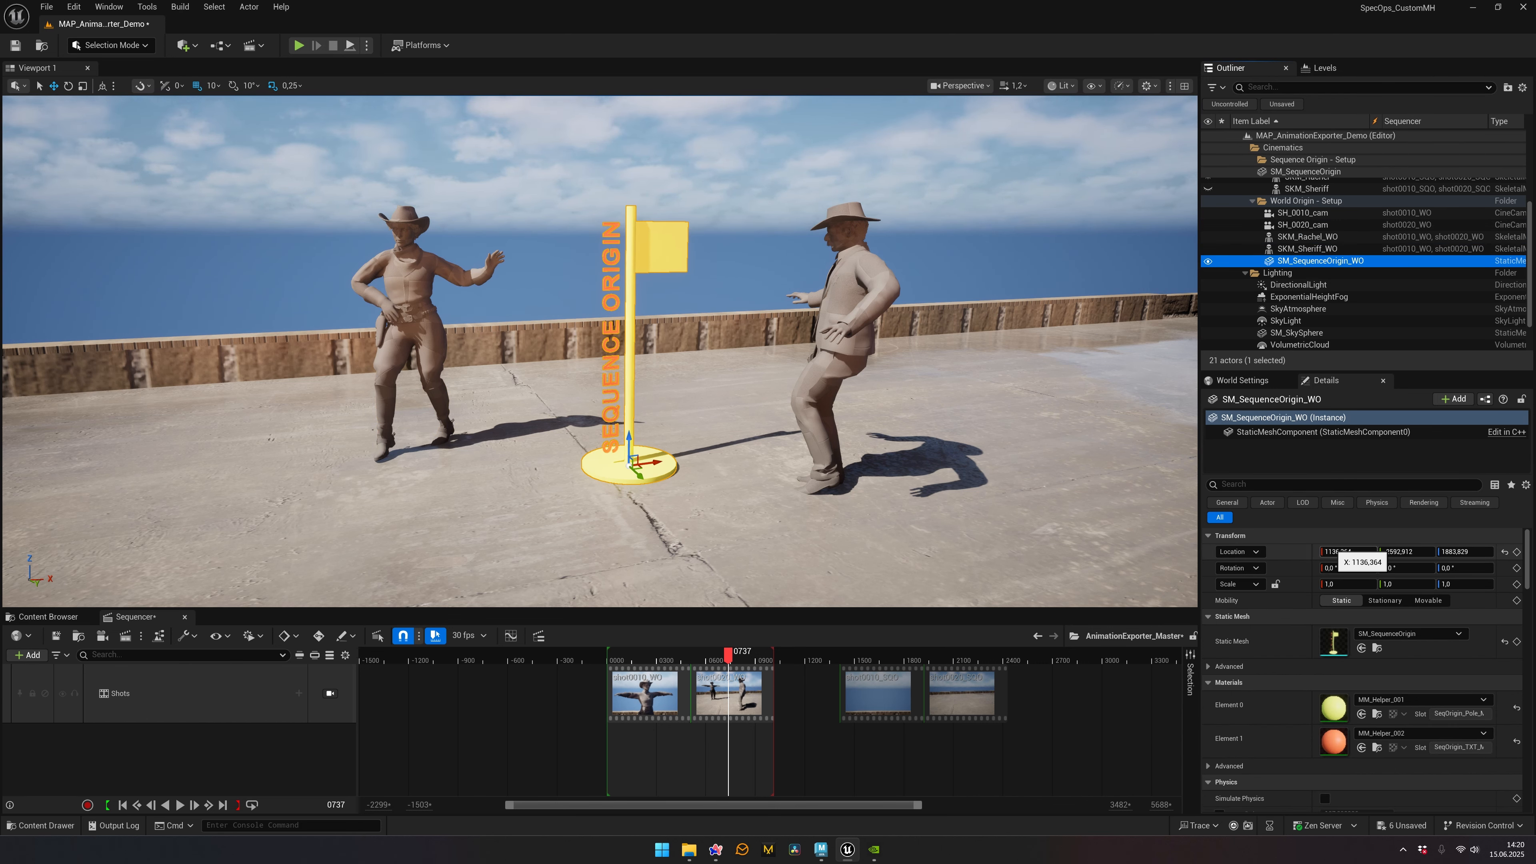
# Step: Try parenting SH_0010_cam, SH_0020_cam, SKM_Rachel_WO and SKM_Sheriff_WO directly to SM_SequenceOrigin_WO in the level
pyautogui.moveTo(696, 375); pyautogui.dragTo(420, 431, button='right')
pyautogui.click(1300, 213)
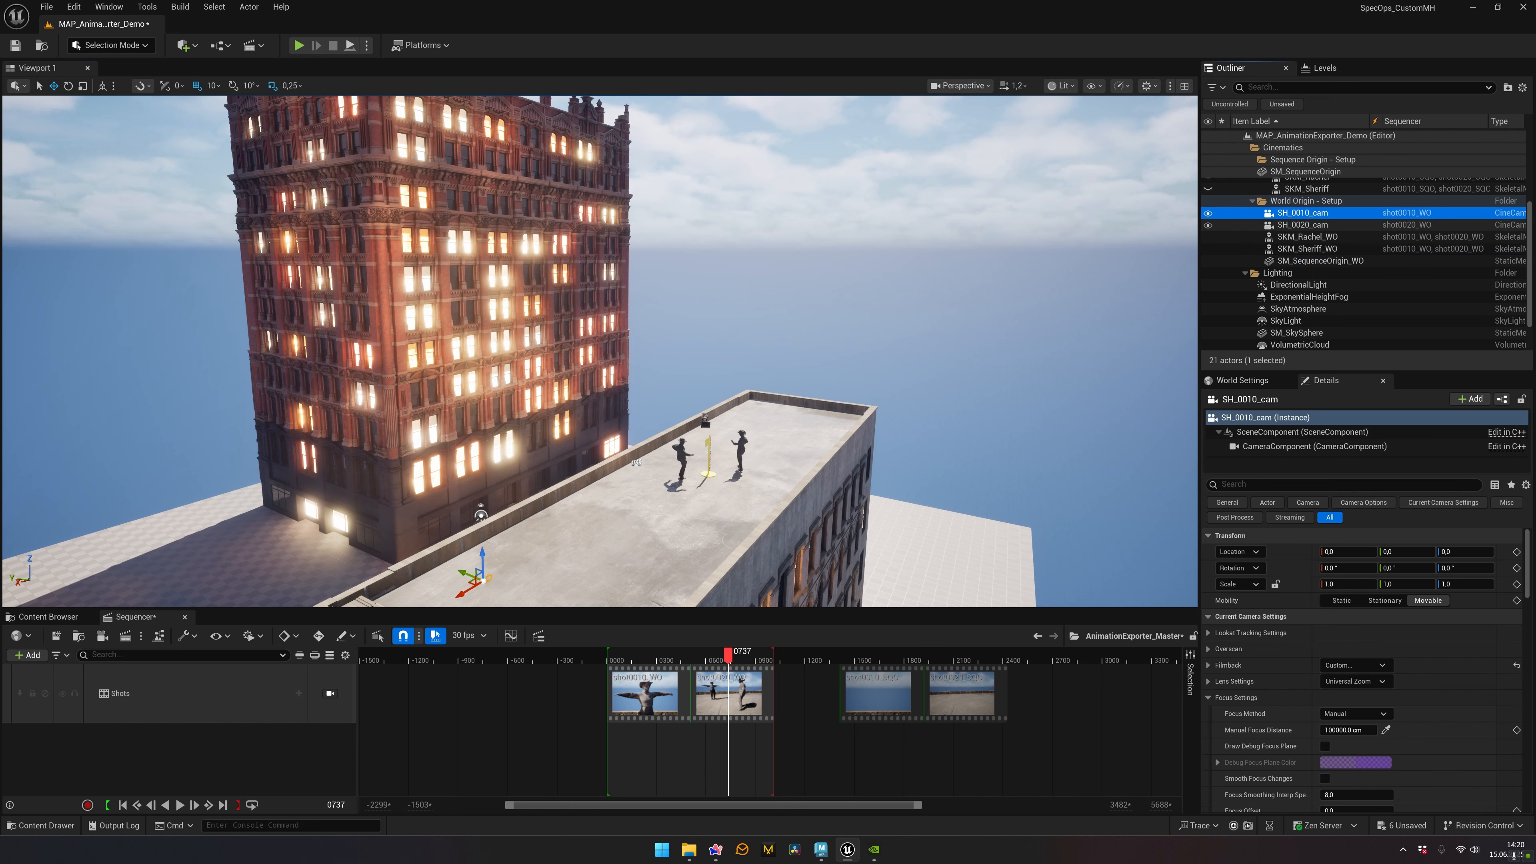
pyautogui.keyDown('shift'); pyautogui.click(1307, 249); pyautogui.keyUp('shift')
pyautogui.moveTo(1306, 248); pyautogui.dragTo(1309, 262)
pyautogui.click(1309, 213)
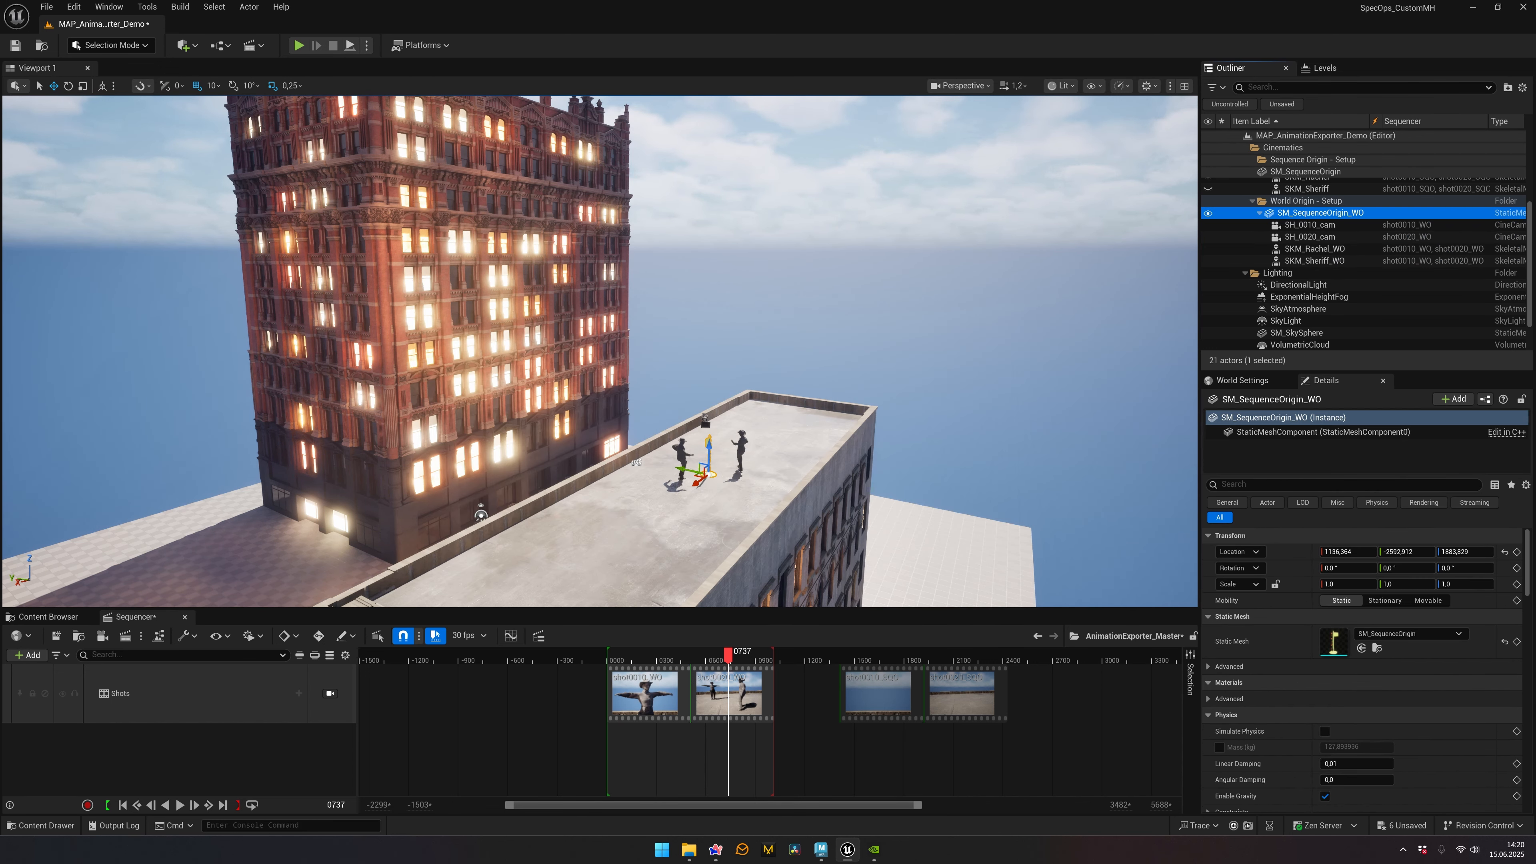
# Step: Try rotating SM_SequenceOrigin_WO about 51° around Z with the cameras and characters parented to it
pyautogui.click(943, 339)
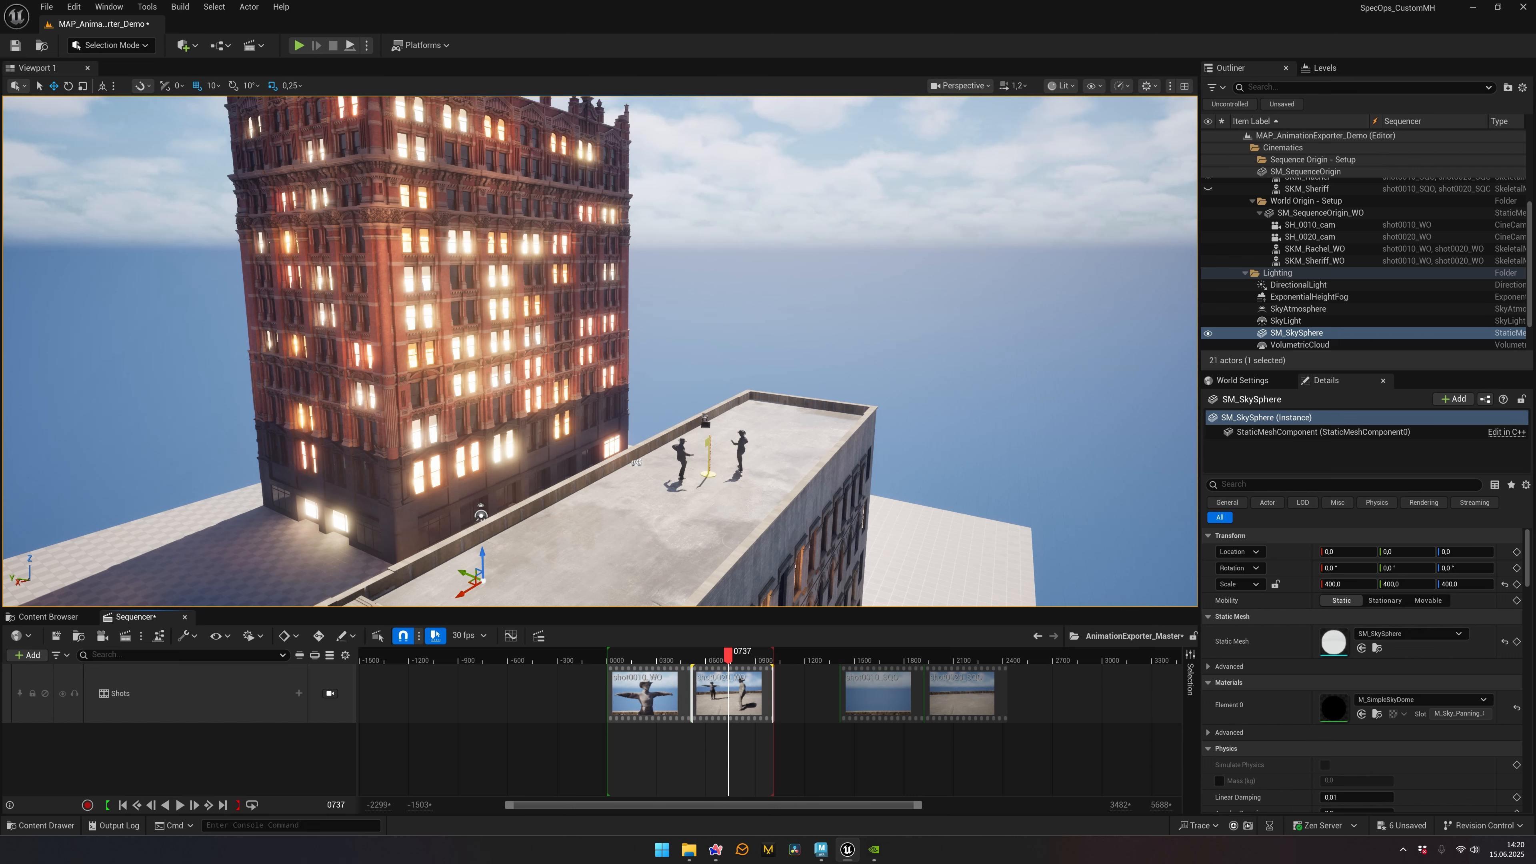
pyautogui.click(735, 695)
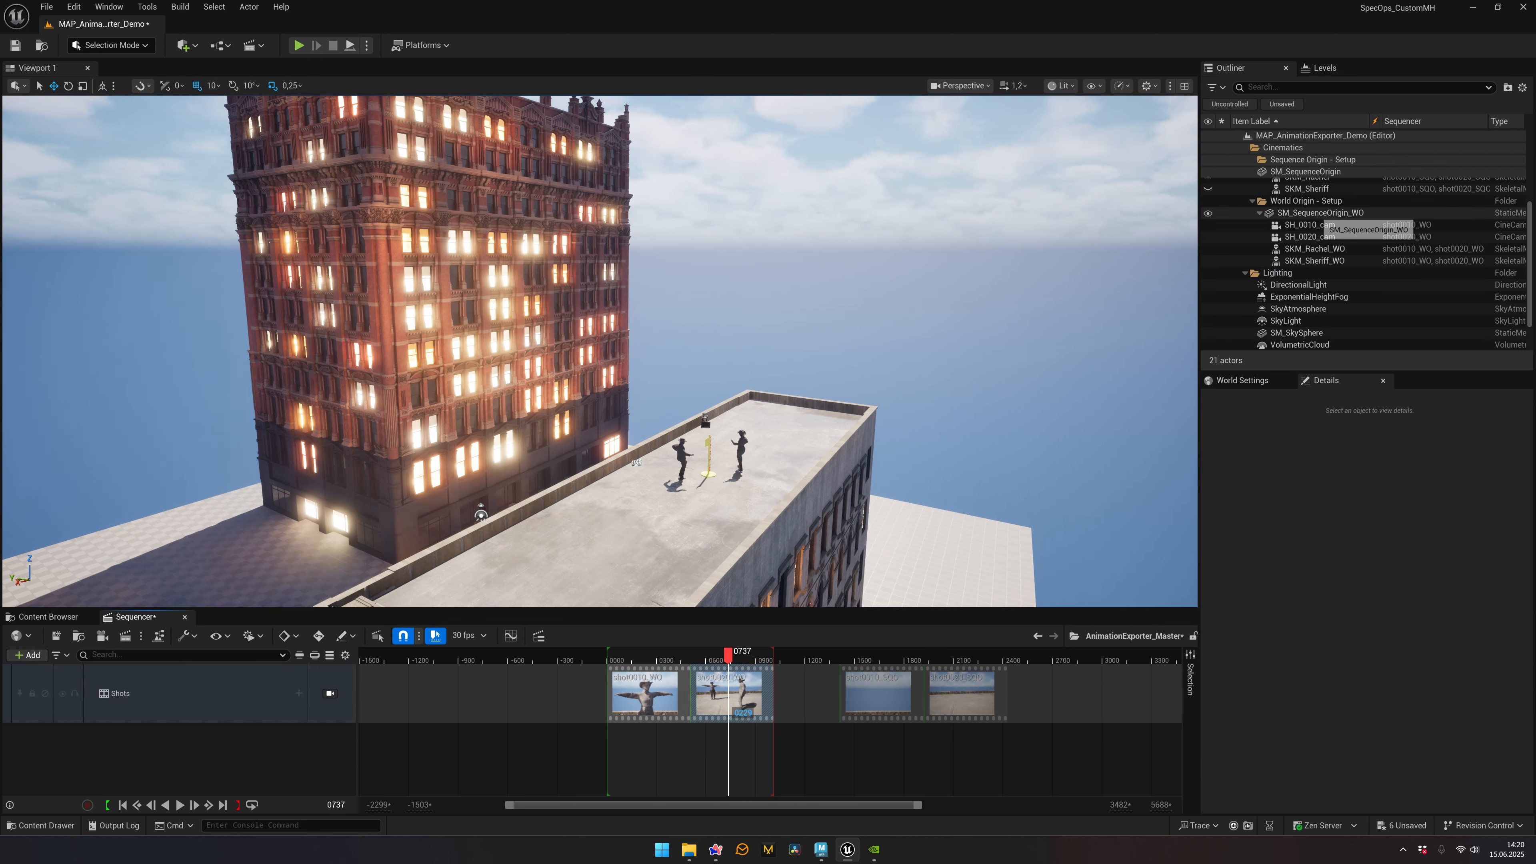
pyautogui.click(1320, 213)
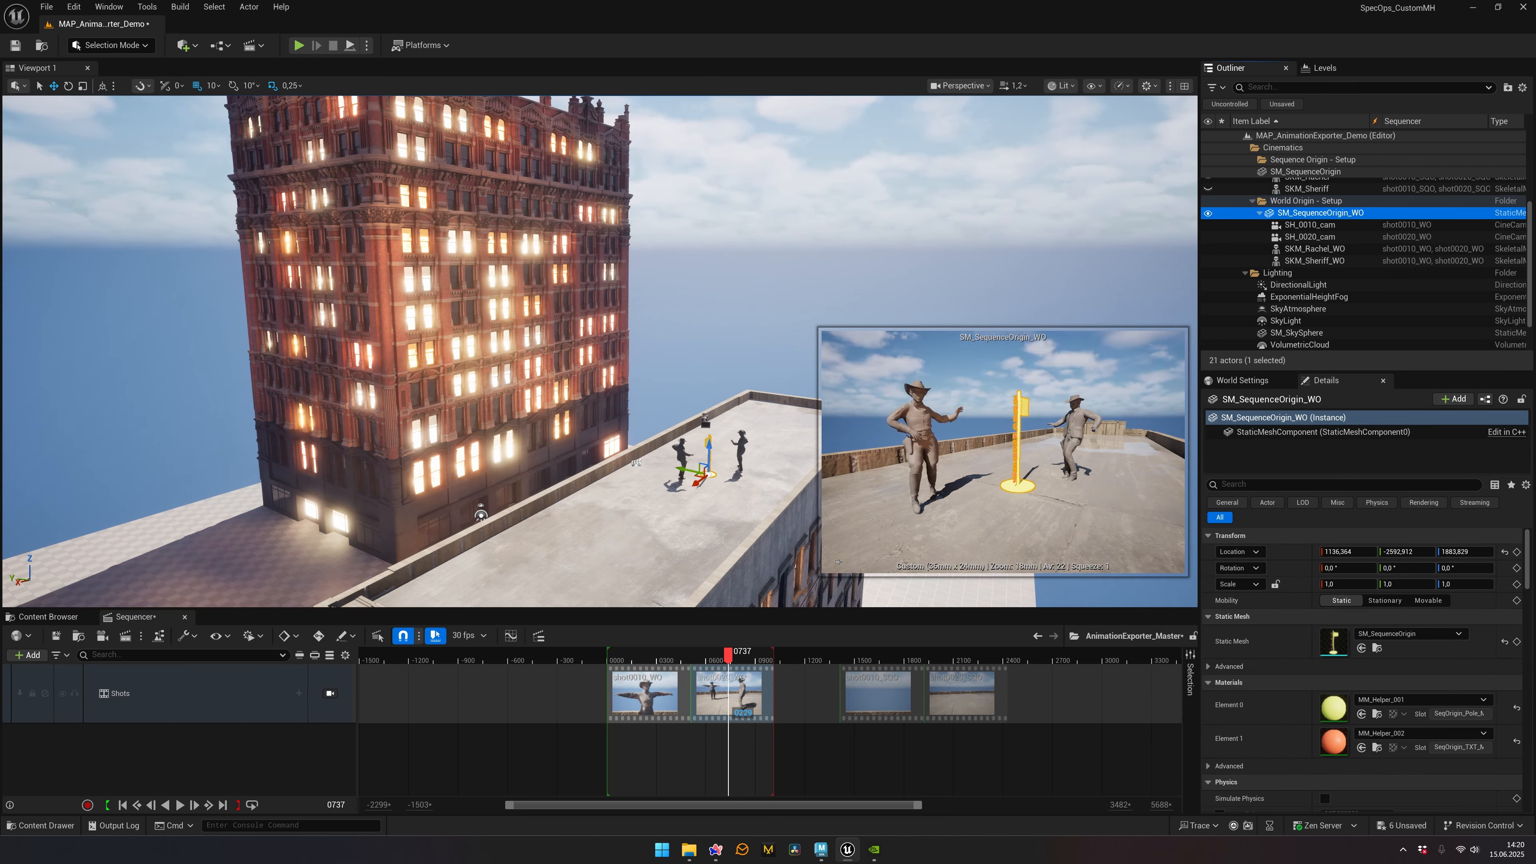
pyautogui.press('e')
pyautogui.moveTo(720, 491); pyautogui.dragTo(672, 489)
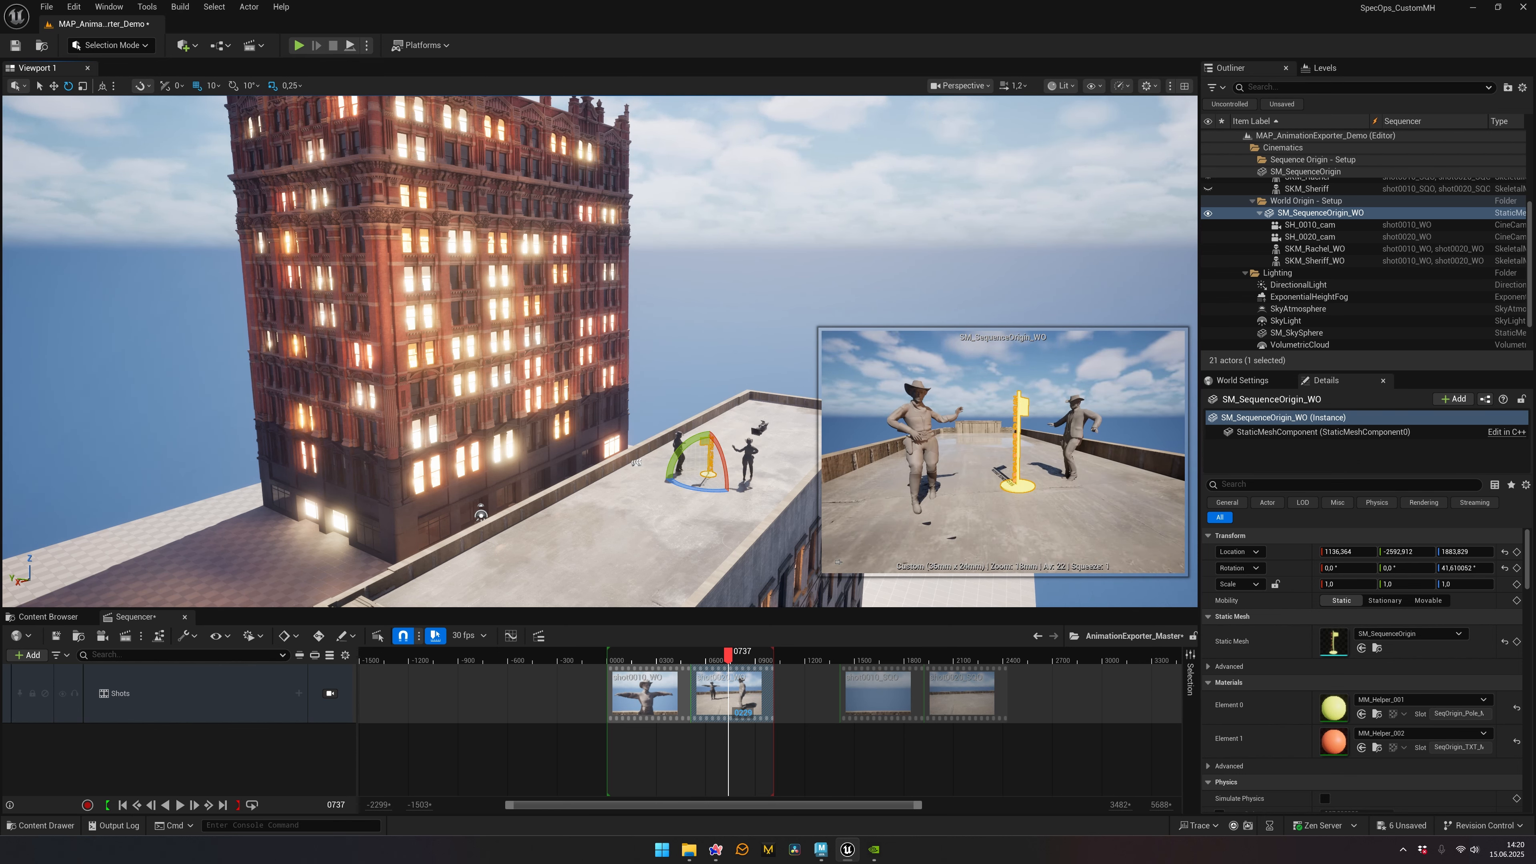
# Step: Scrub the sequence back to frame 0637 and examine where the characters and camera sit relative to the rooftop
pyautogui.moveTo(727, 656)
pyautogui.mouseDown()
pyautogui.moveTo(675, 656)
pyautogui.moveTo(712, 656)
pyautogui.mouseUp()
pyautogui.moveTo(683, 508); pyautogui.dragTo(866, 489, button='right')
pyautogui.press('d')
pyautogui.scroll(2, 692, 509)
pyautogui.press('a')
pyautogui.press('s')
pyautogui.moveTo(696, 469); pyautogui.dragTo(696, 469)
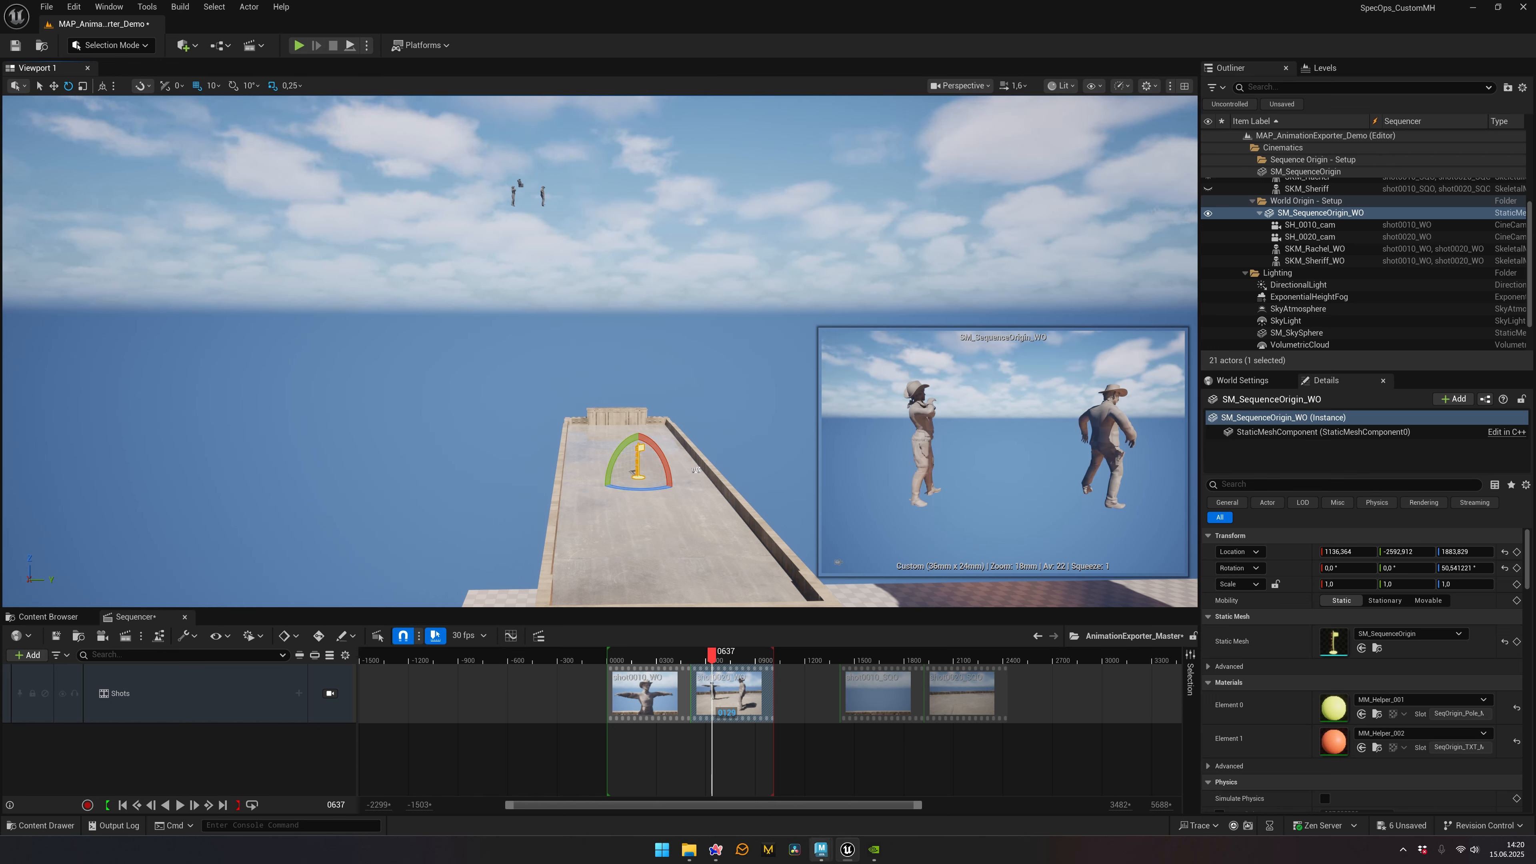
# Step: Switch to the Maya scene Cowgirl_WO.fbx and examine the exported skeleton's position relative to the world origin
pyautogui.click(820, 850)
pyautogui.click(880, 787)
pyautogui.click(684, 289)
pyautogui.scroll(-4, 713, 339)
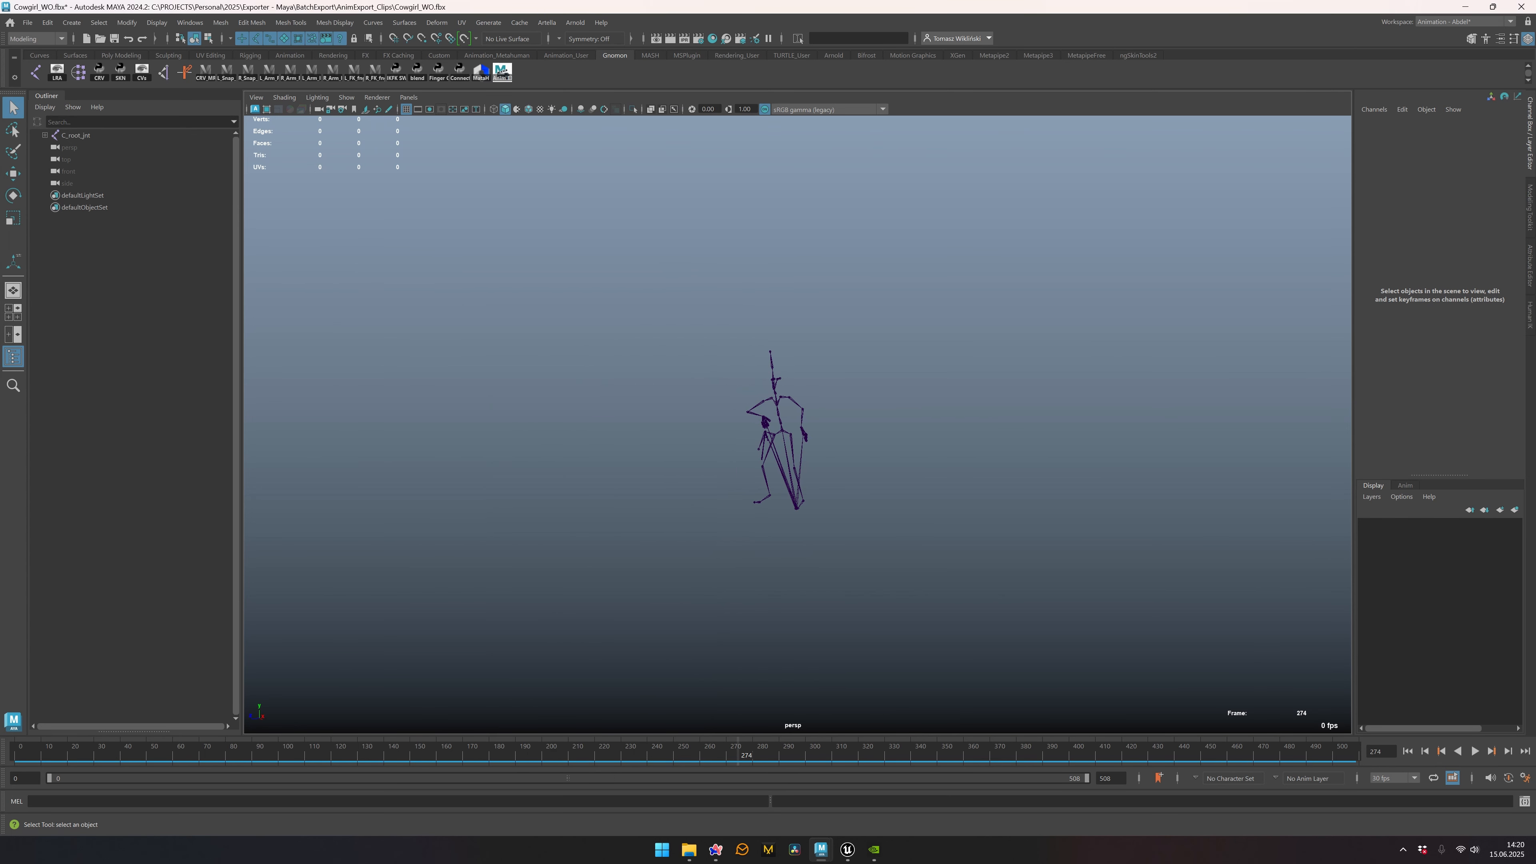
pyautogui.scroll(-12, 798, 423)
pyautogui.keyDown('alt'); pyautogui.moveTo(797, 423); pyautogui.dragTo(878, 359, button='middle'); pyautogui.keyUp('alt')
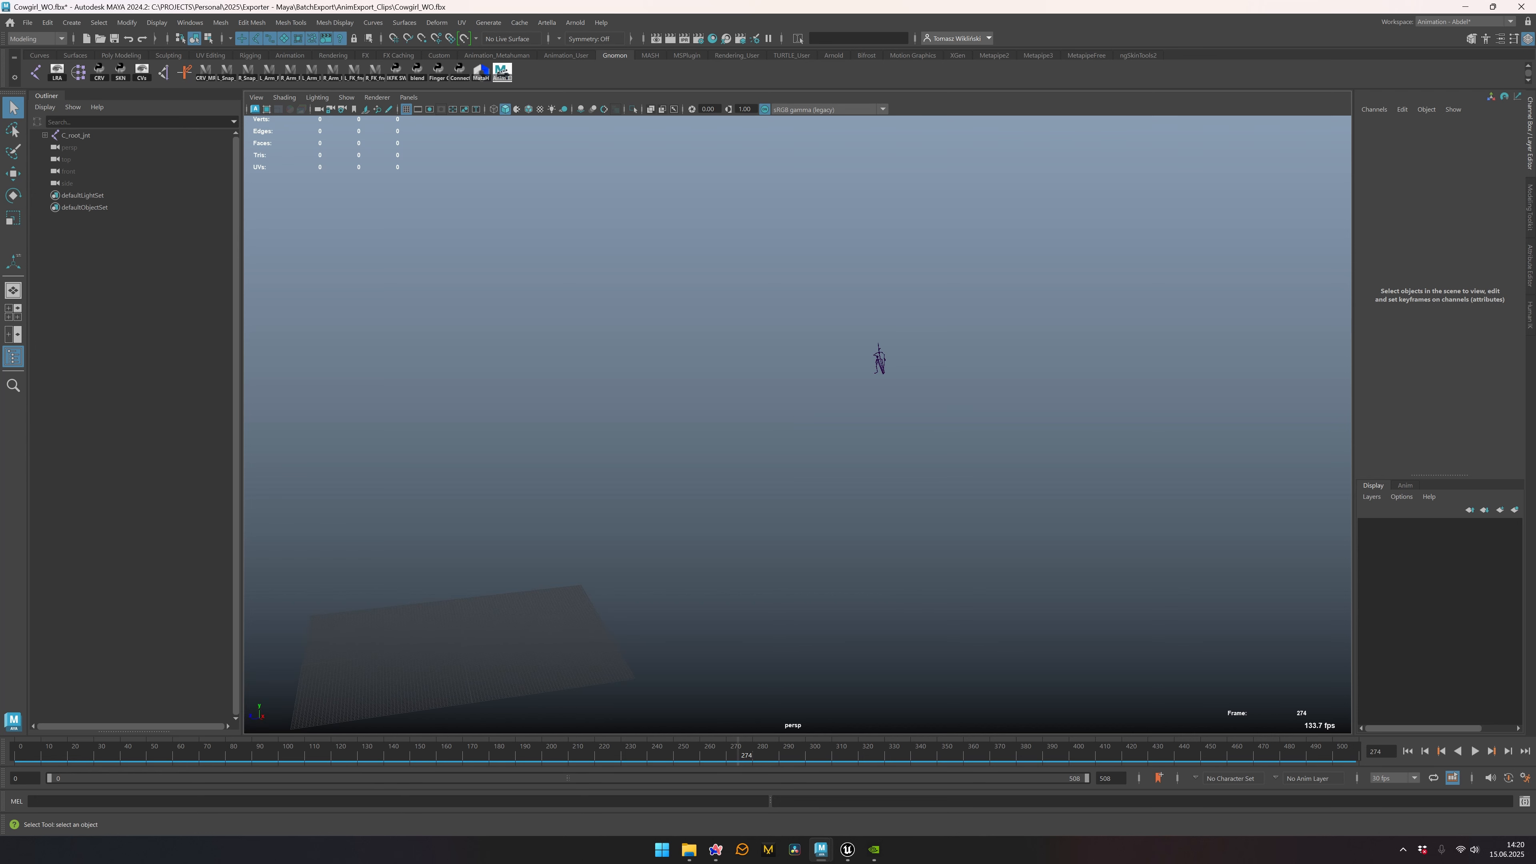
# Step: Return to Unreal Editor and undo SM_SequenceOrigin_WO's rotation and the parenting of the cameras and characters
pyautogui.hotkey('alt', 'Tab')
pyautogui.hotkey('alt', 'Tab')
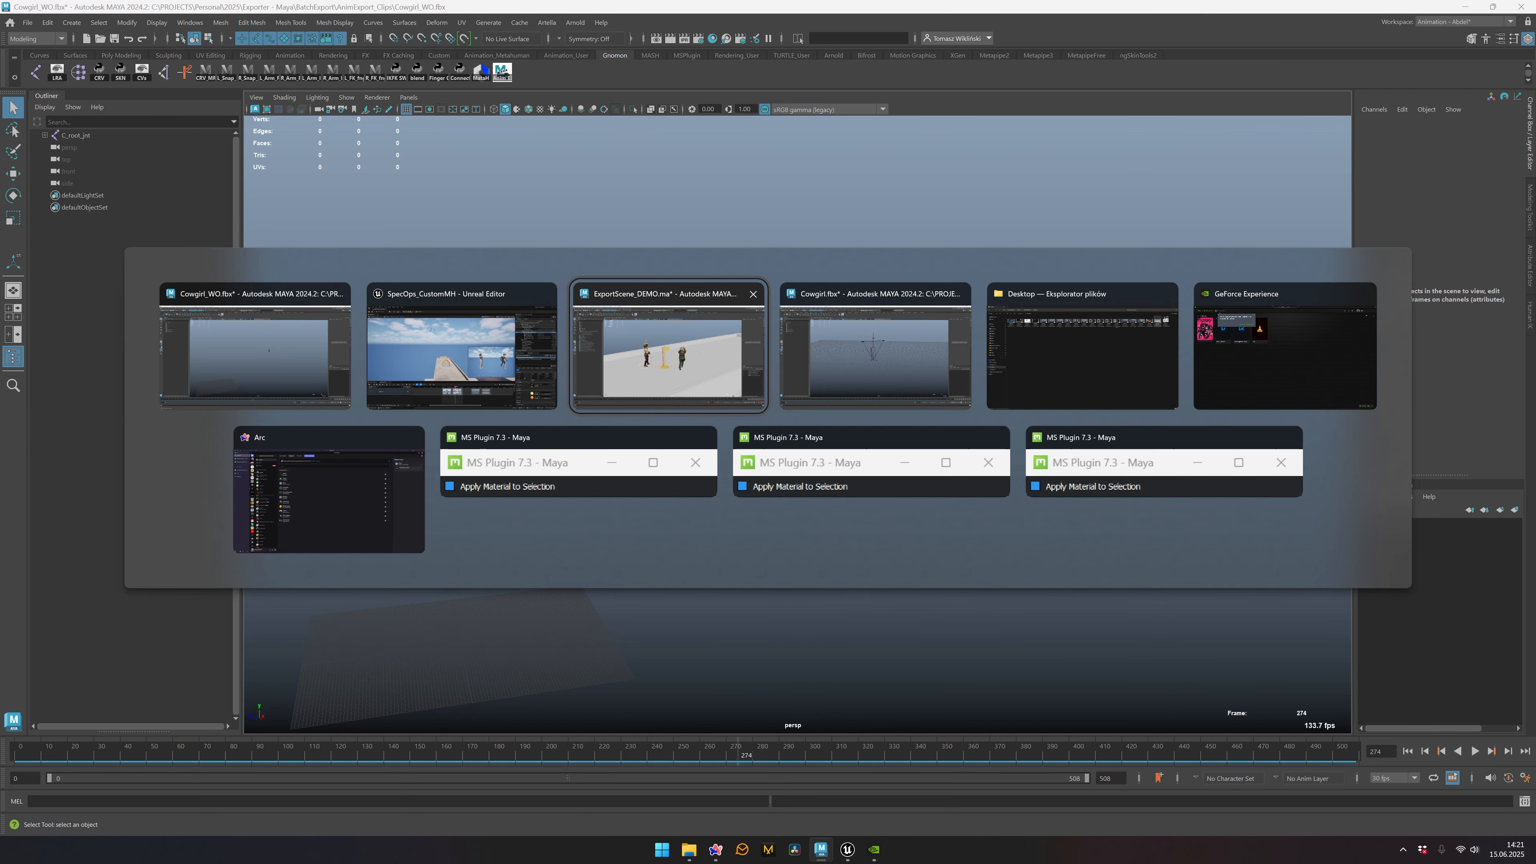
pyautogui.hotkey('shift', 'alt', 'Tab')
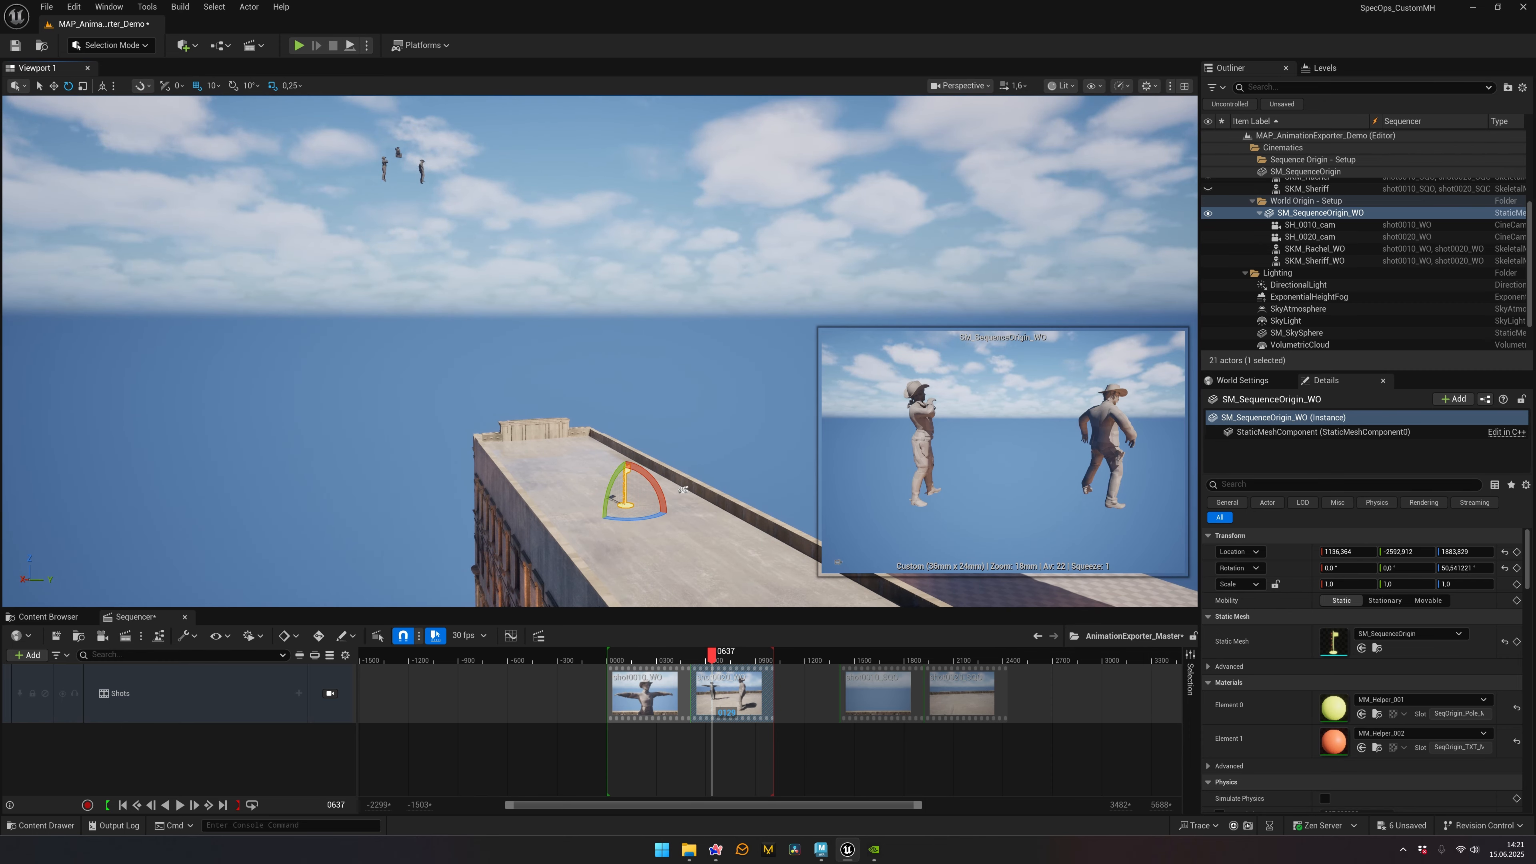
pyautogui.moveTo(599, 350); pyautogui.dragTo(538, 399, button='right')
pyautogui.hotkey('ctrl', 'z')
pyautogui.hotkey('ctrl', 'z')
pyautogui.hotkey('ctrl', 'z')
pyautogui.hotkey('ctrl', 'z')
pyautogui.press('w')
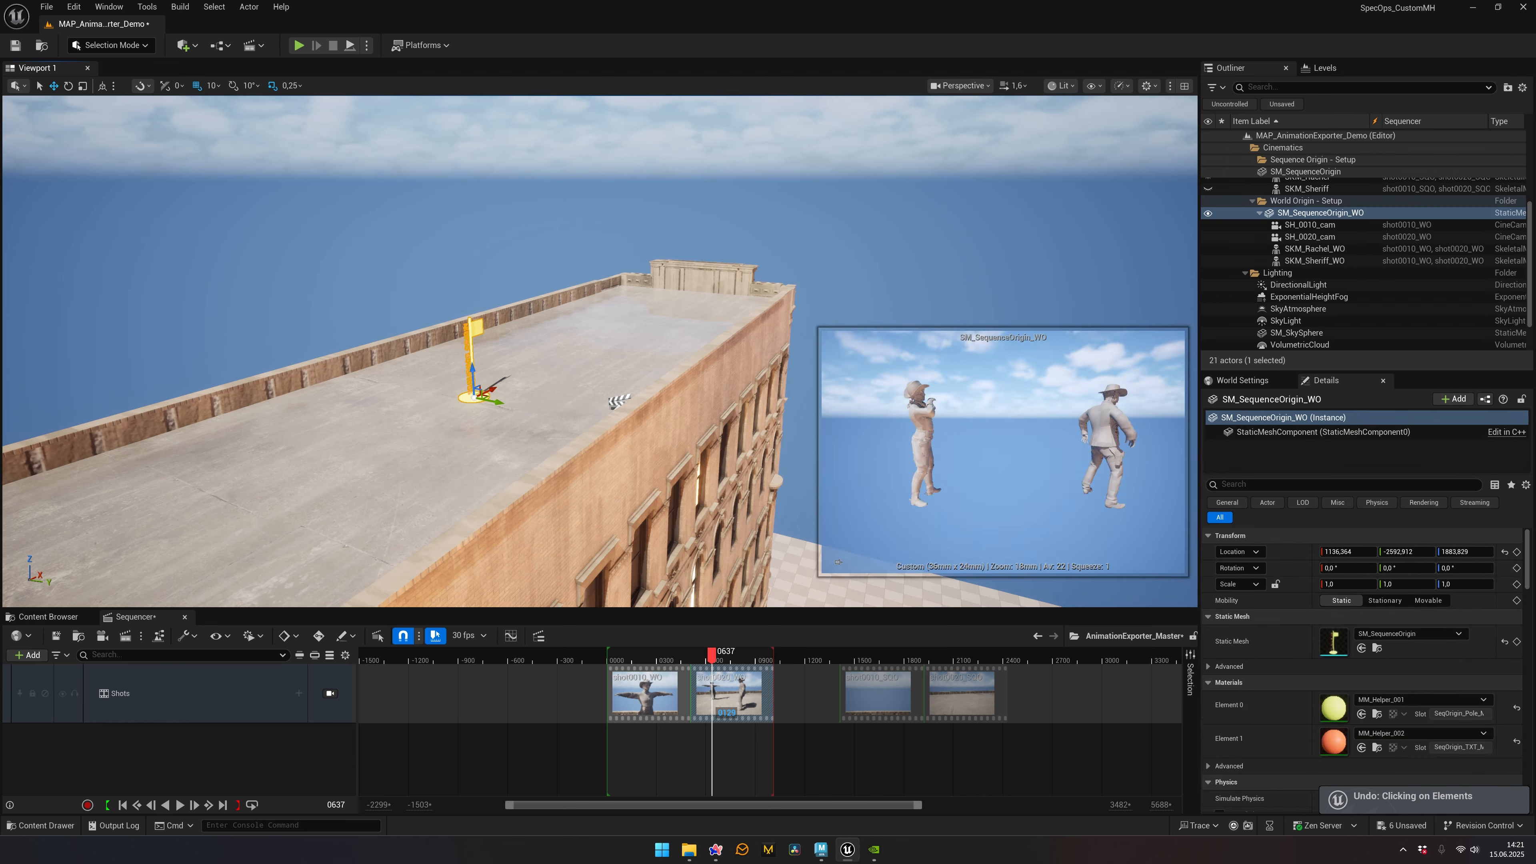
pyautogui.hotkey('ctrl', 'z')
pyautogui.hotkey('ctrl', 'z')
pyautogui.hotkey('ctrl', 'z')
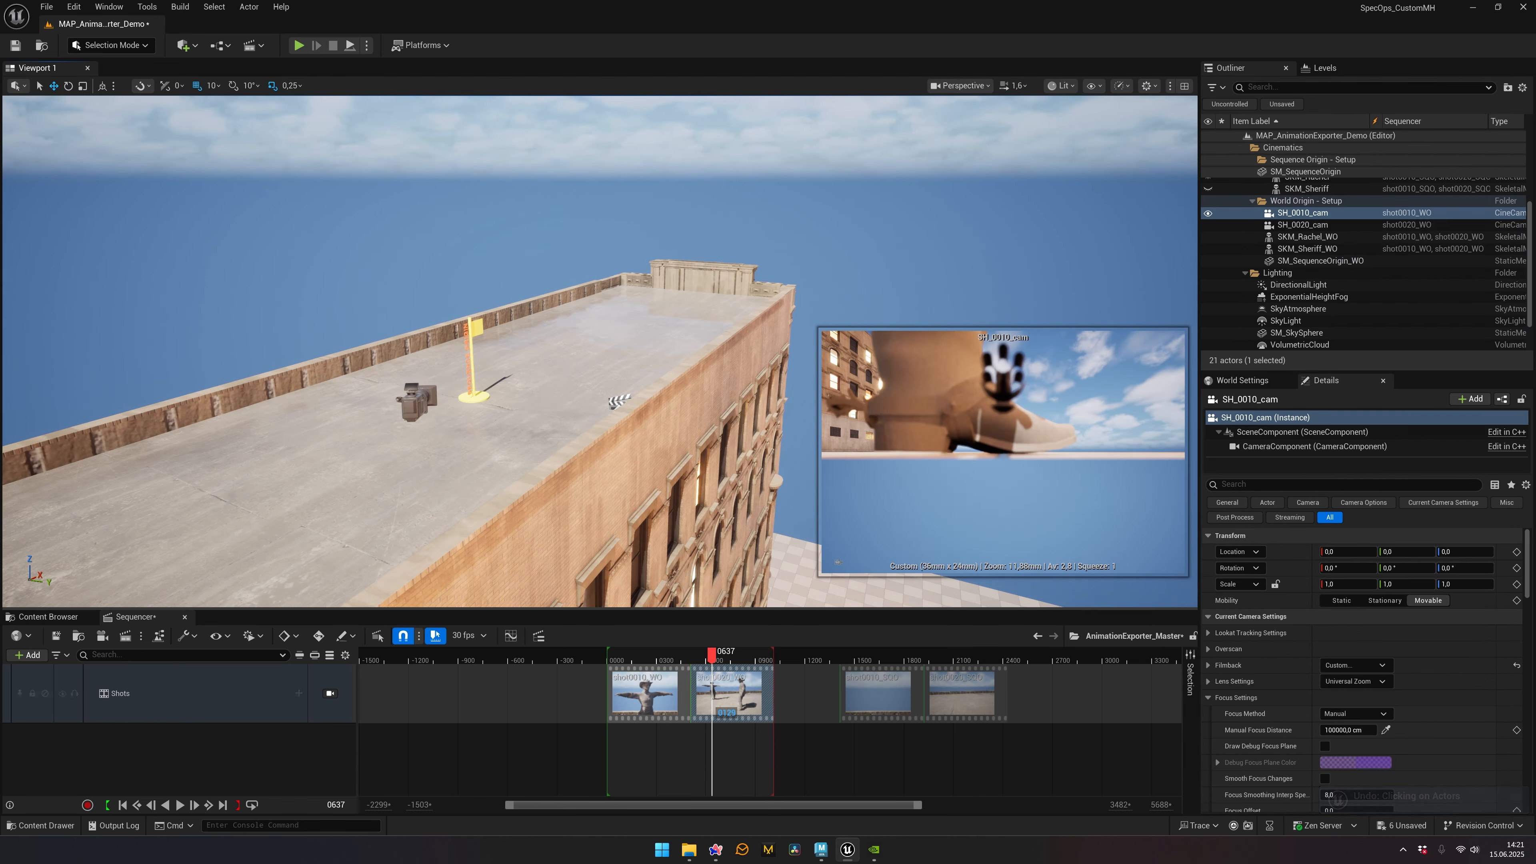
# Step: Open the shot0020_WO sequence at frame 0000 and add SM_SequenceOrigin_WO to it as a track
pyautogui.moveTo(711, 656); pyautogui.dragTo(714, 655)
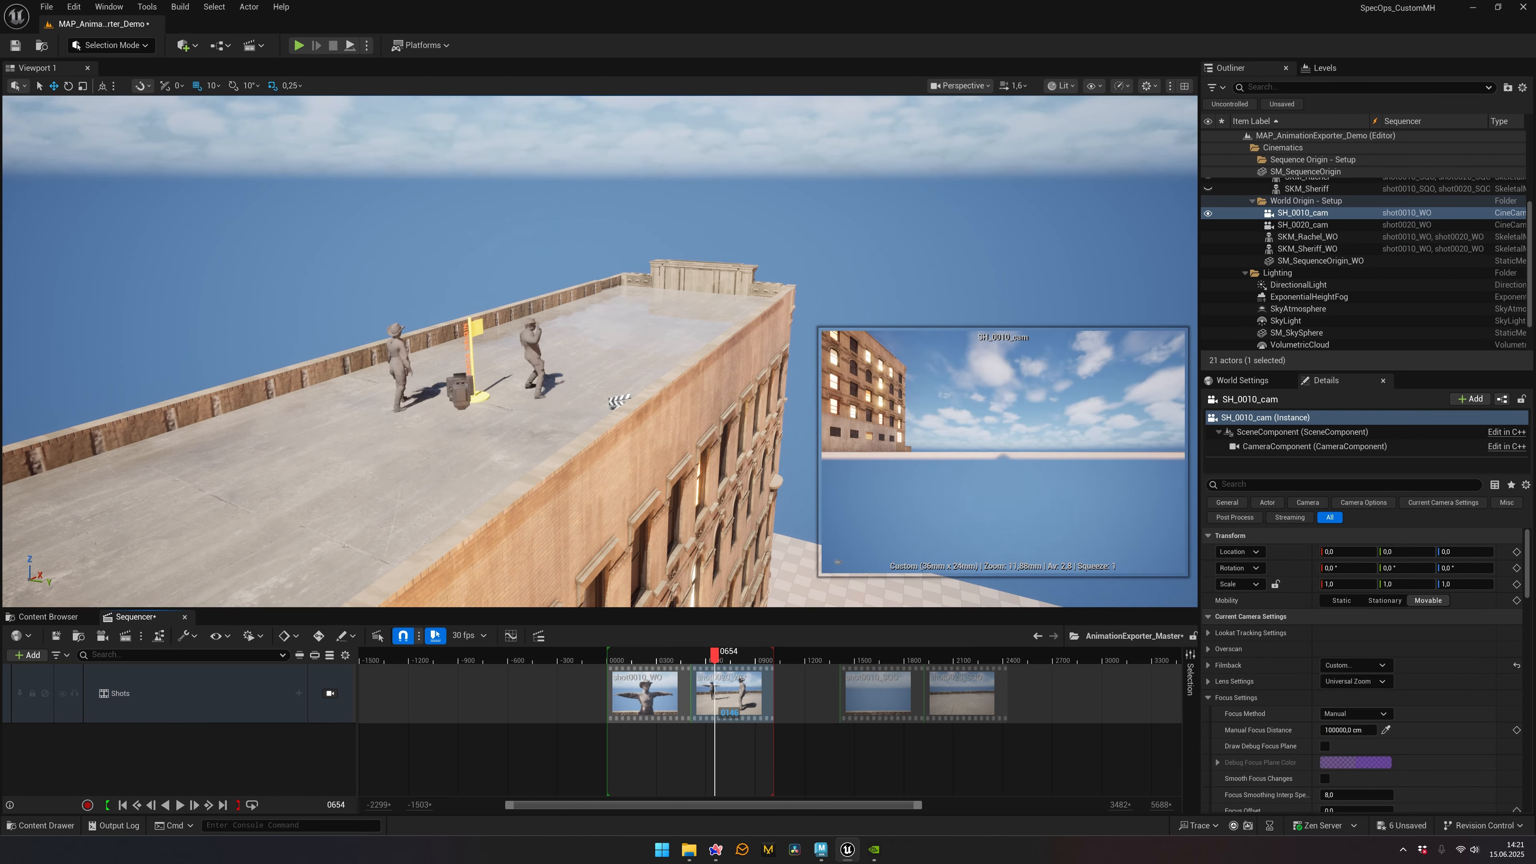
pyautogui.doubleClick(725, 696)
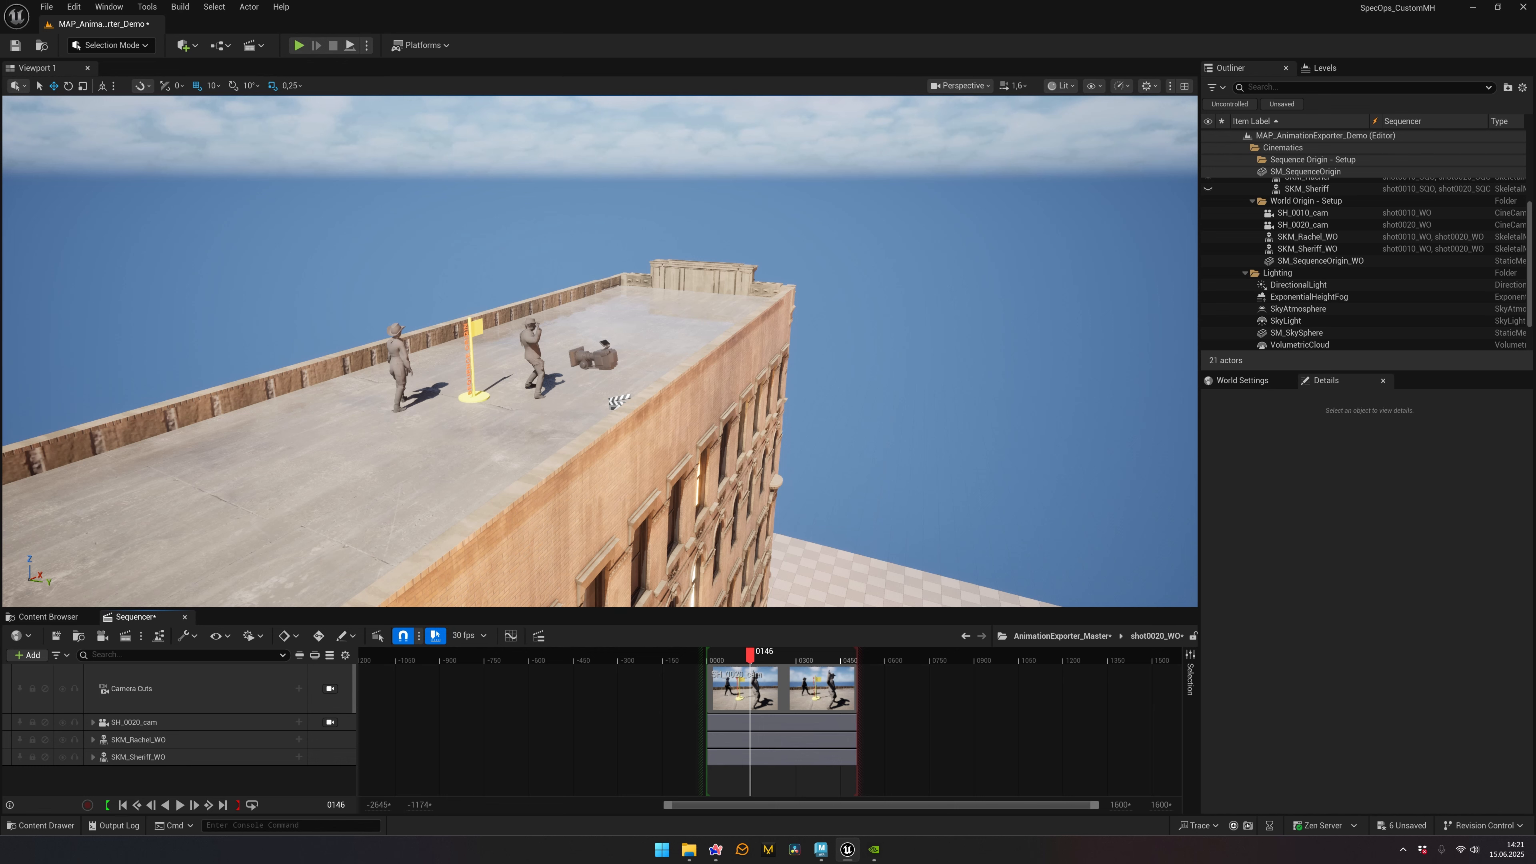
pyautogui.click(122, 805)
pyautogui.click(1329, 261)
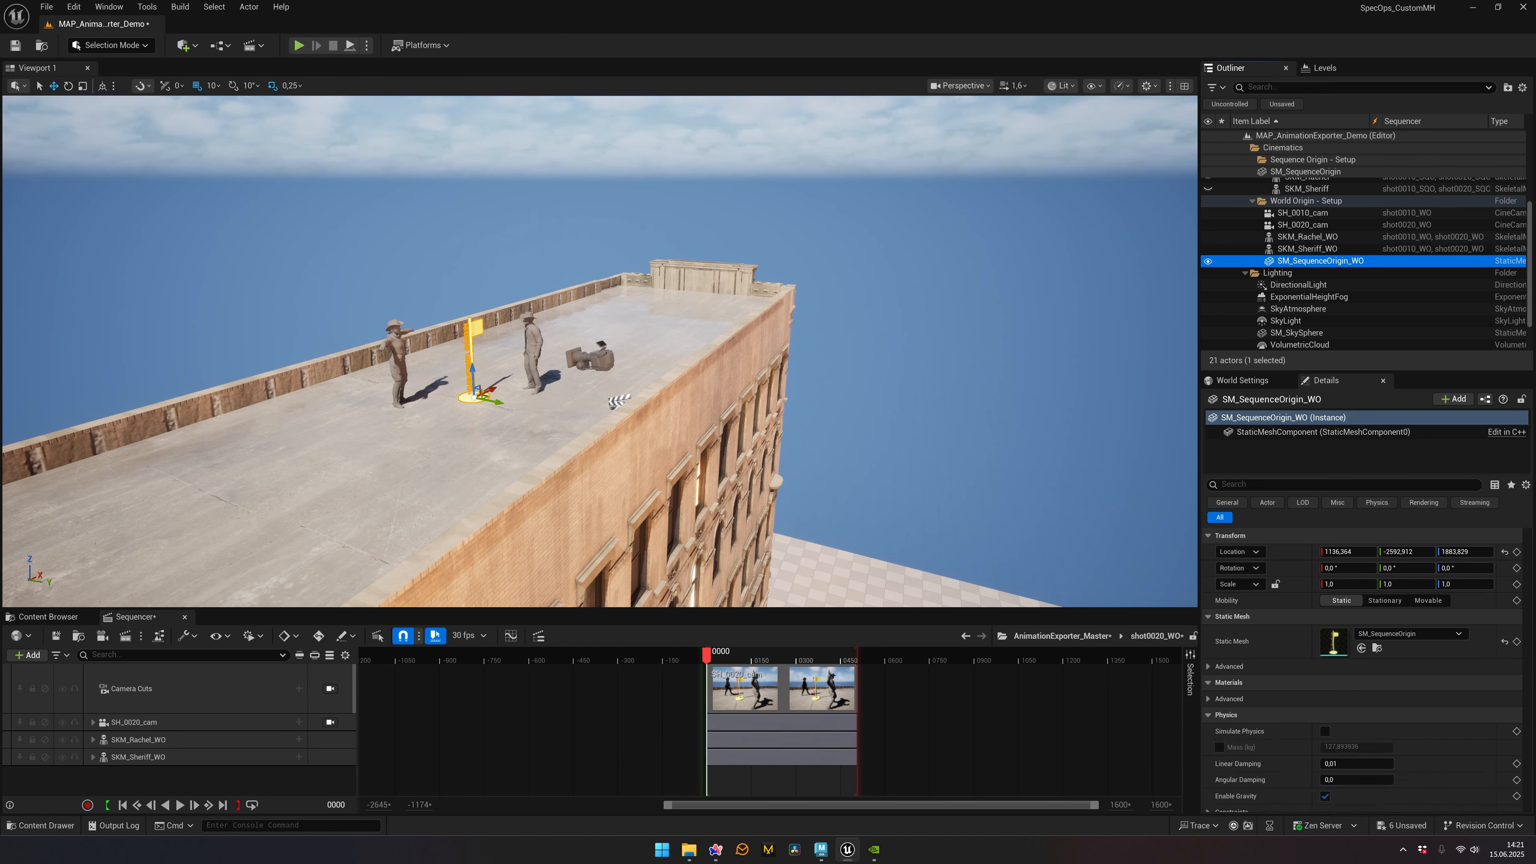
pyautogui.moveTo(1329, 261); pyautogui.dragTo(184, 782)
# Step: Attach the SH_0020_cam, SKM_Rachel_WO and SKM_Sheriff_WO tracks to SM_SequenceOrigin_WO in this sequence, using the Preserve All option
pyautogui.click(145, 717)
pyautogui.keyDown('shift'); pyautogui.click(145, 752); pyautogui.keyUp('shift')
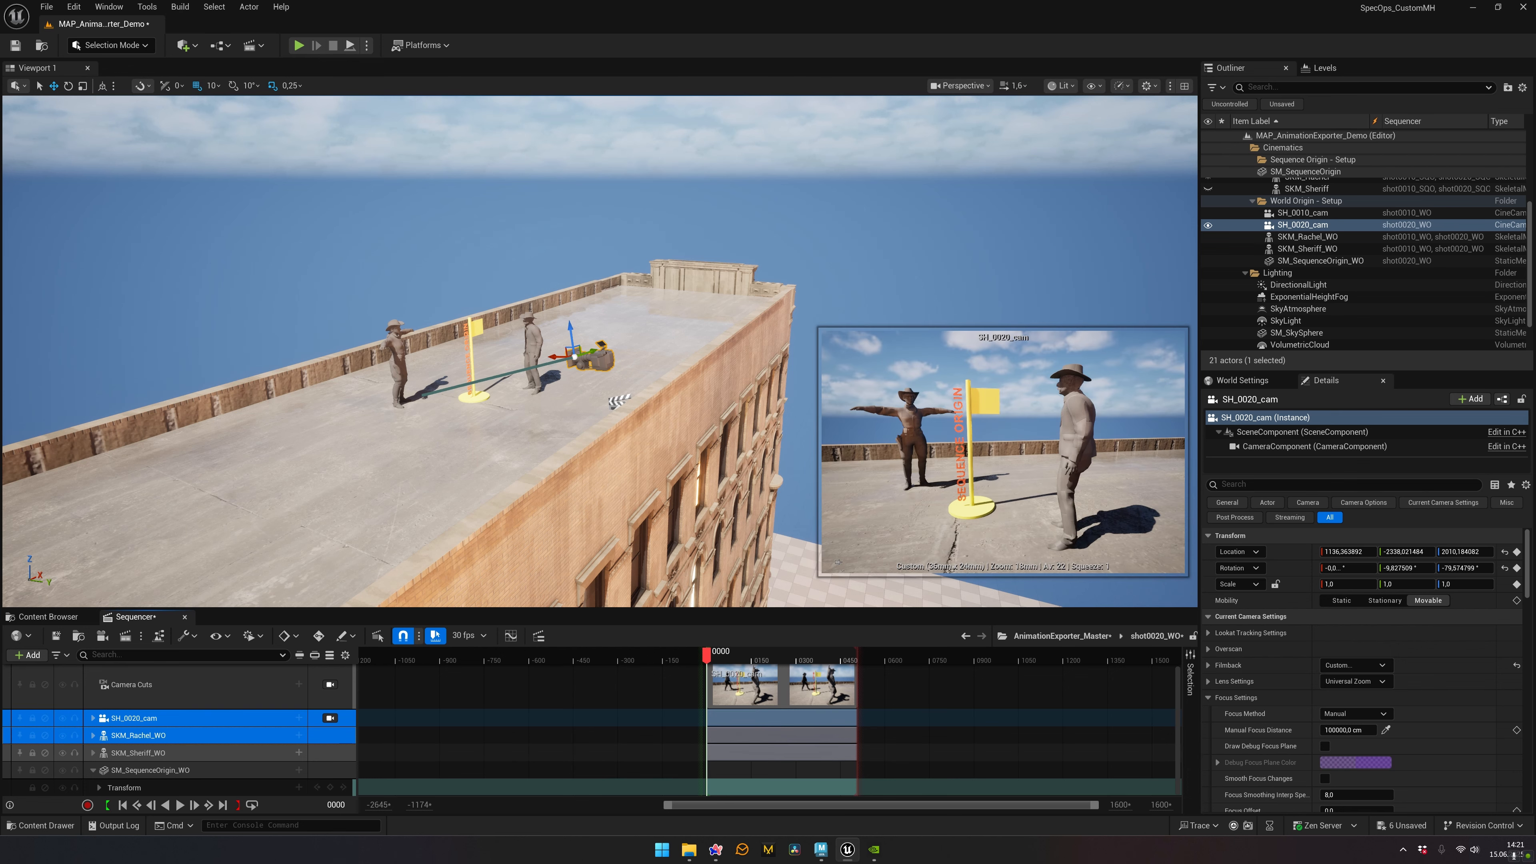
pyautogui.click(298, 717)
pyautogui.moveTo(363, 530)
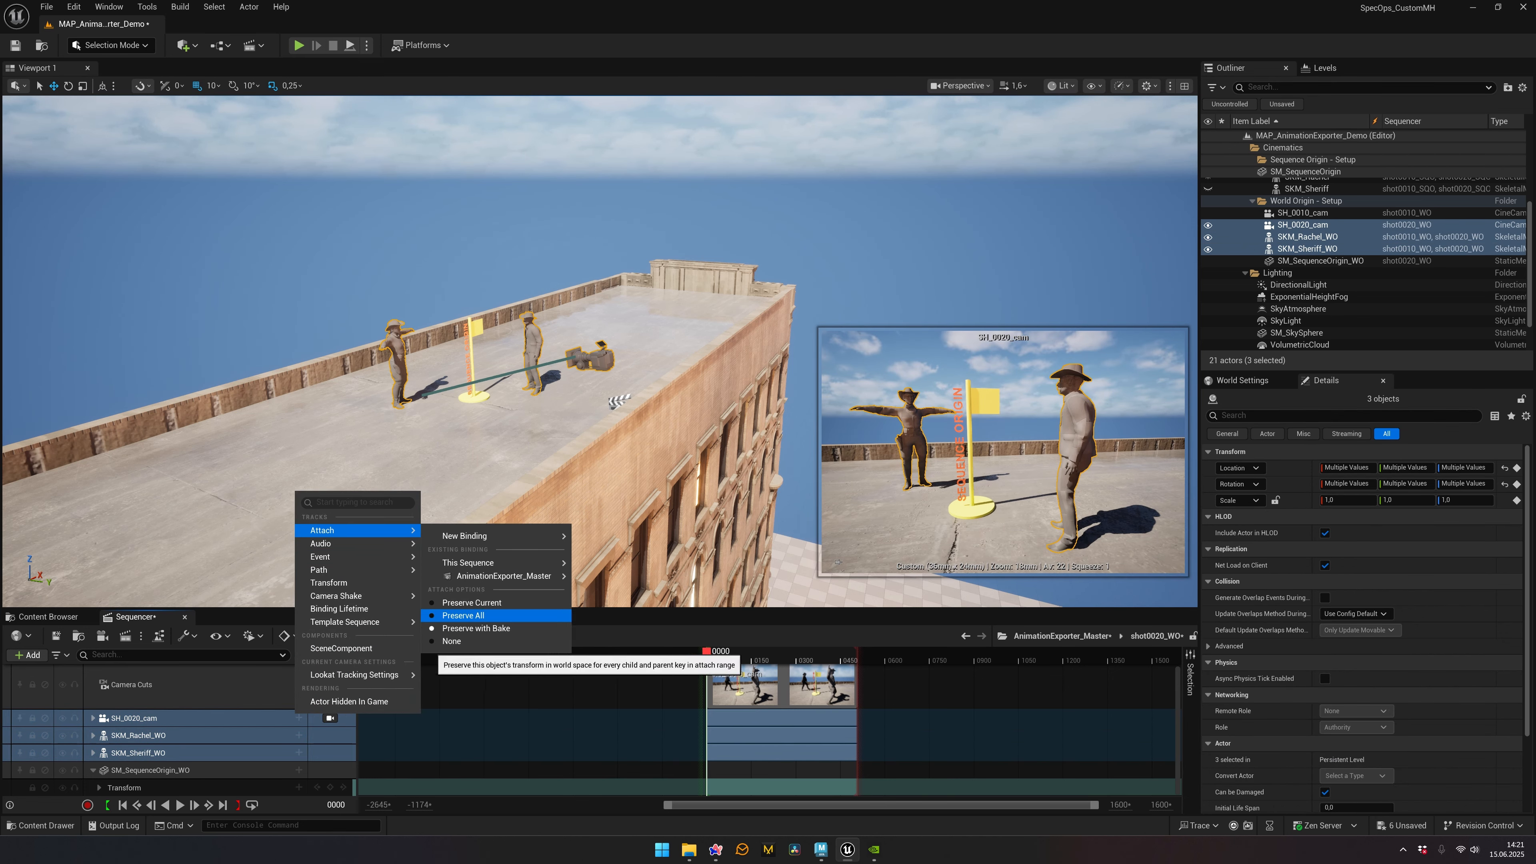
pyautogui.moveTo(467, 563)
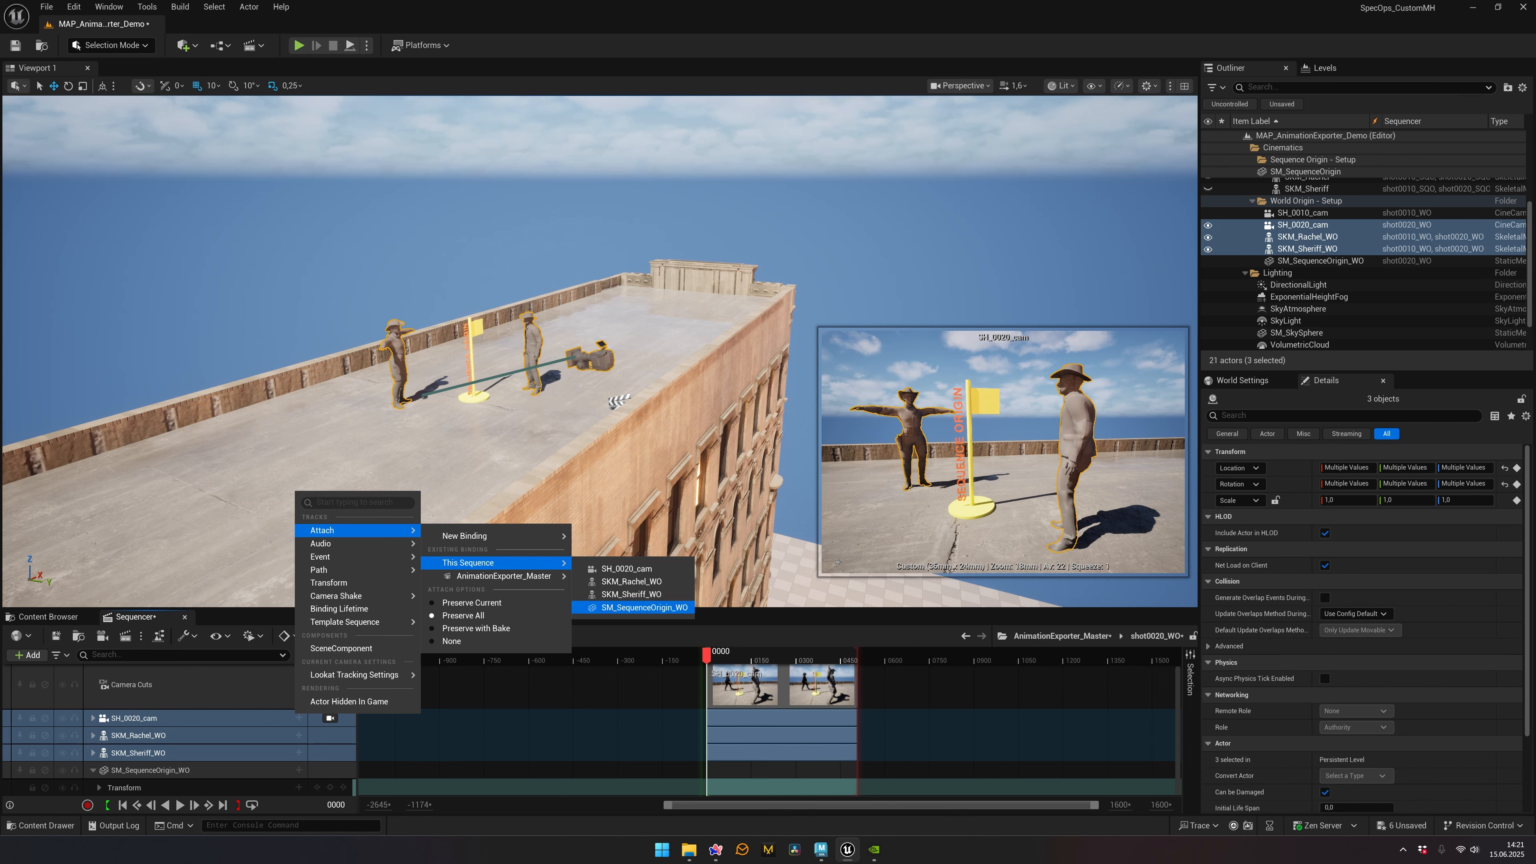
pyautogui.click(645, 607)
# Step: Move SM_SequenceOrigin_WO to about X 1604, Y -2559, rotate it about 54° around Z, and play the shot
pyautogui.click(474, 396)
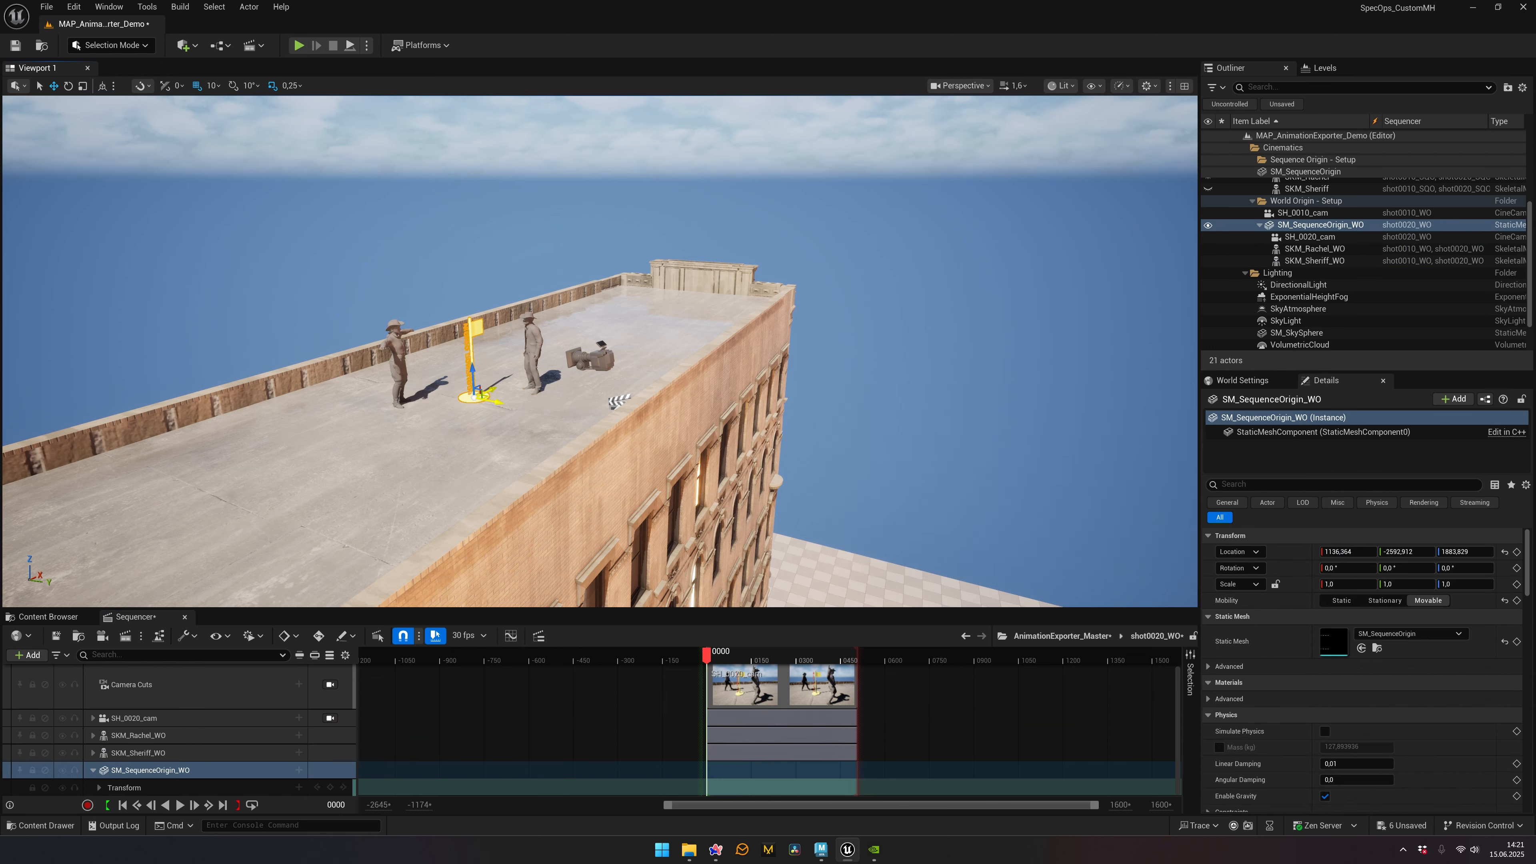
pyautogui.press('e')
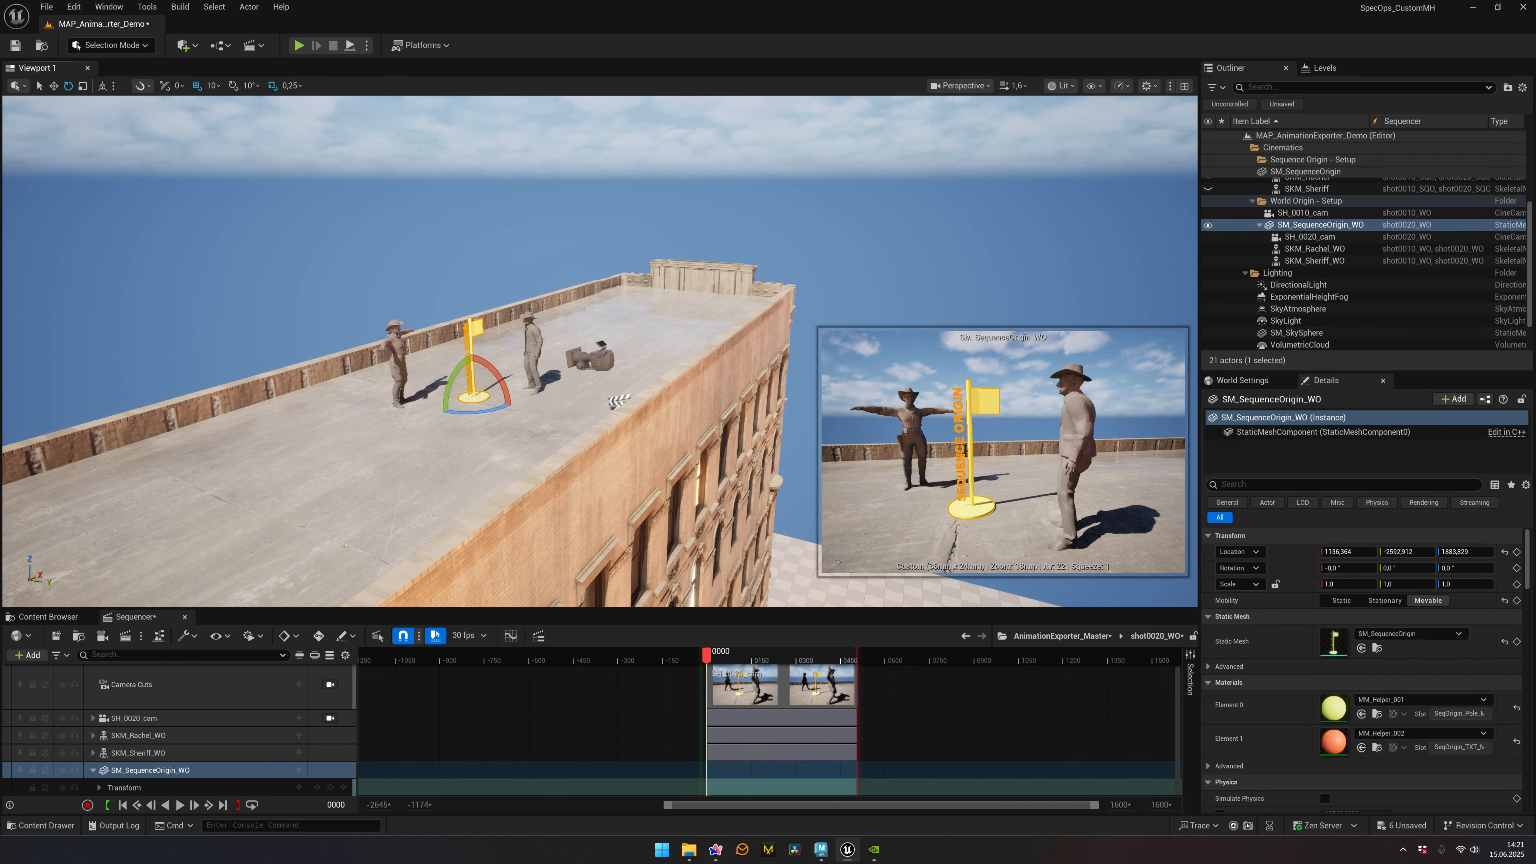
pyautogui.moveTo(477, 413); pyautogui.dragTo(592, 349)
pyautogui.press('w')
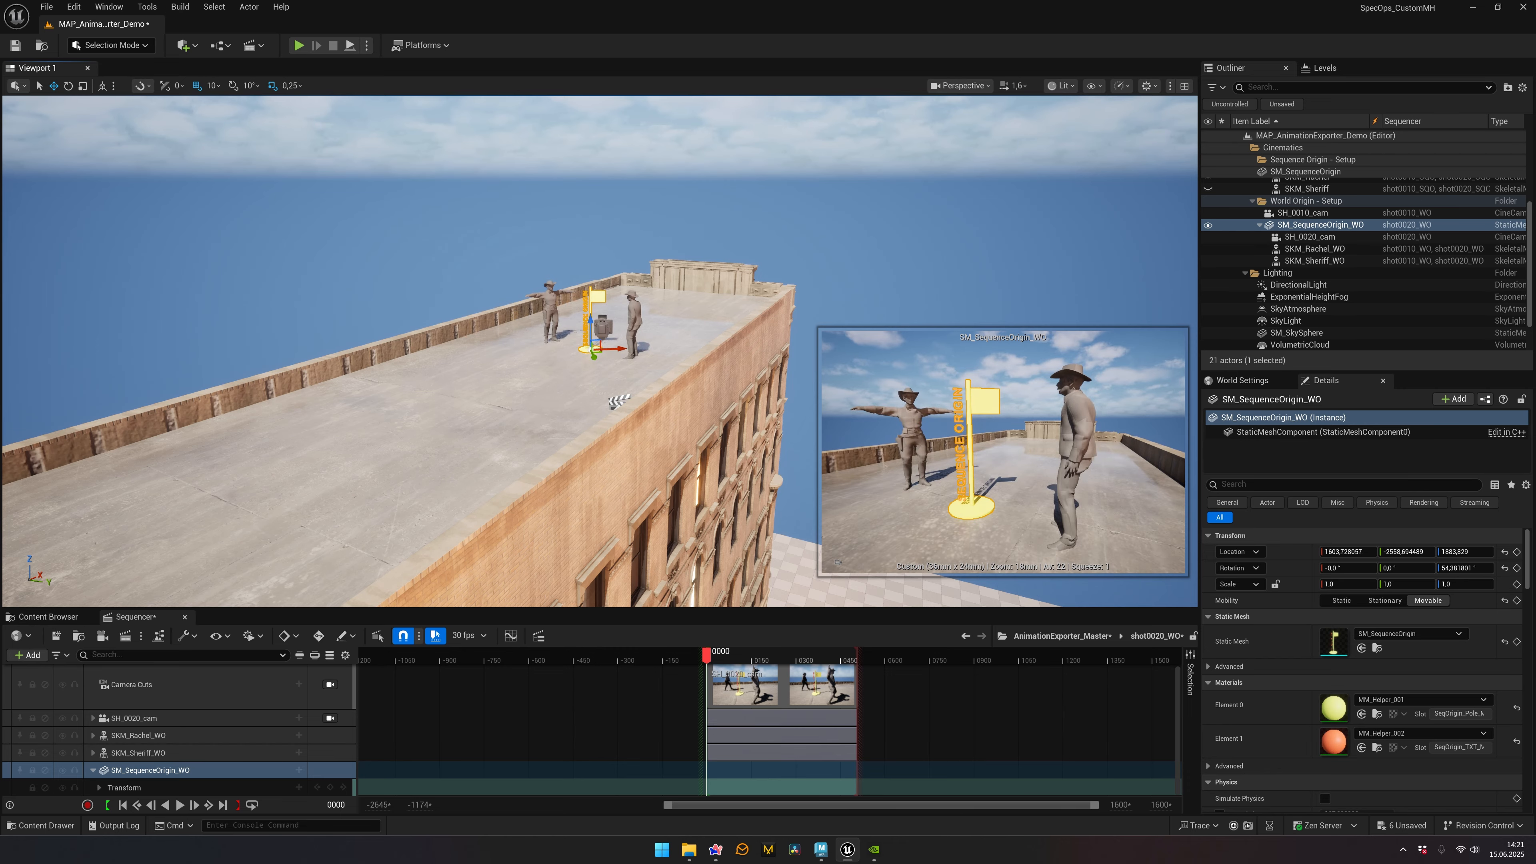
pyautogui.press('space')
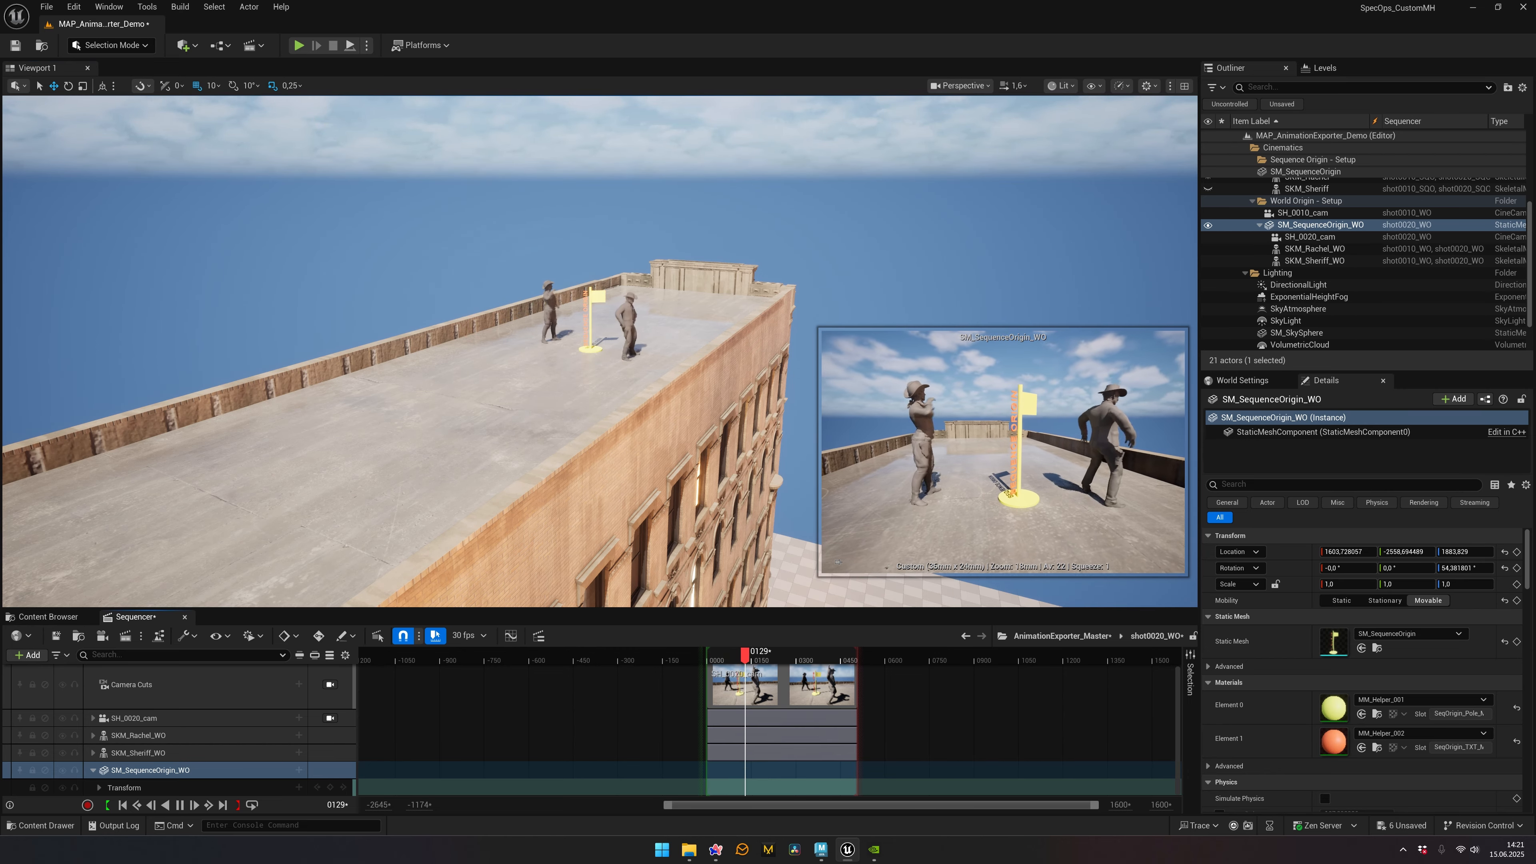
pyautogui.keyDown('alt'); pyautogui.moveTo(593, 387); pyautogui.dragTo(496, 387); pyautogui.keyUp('alt')
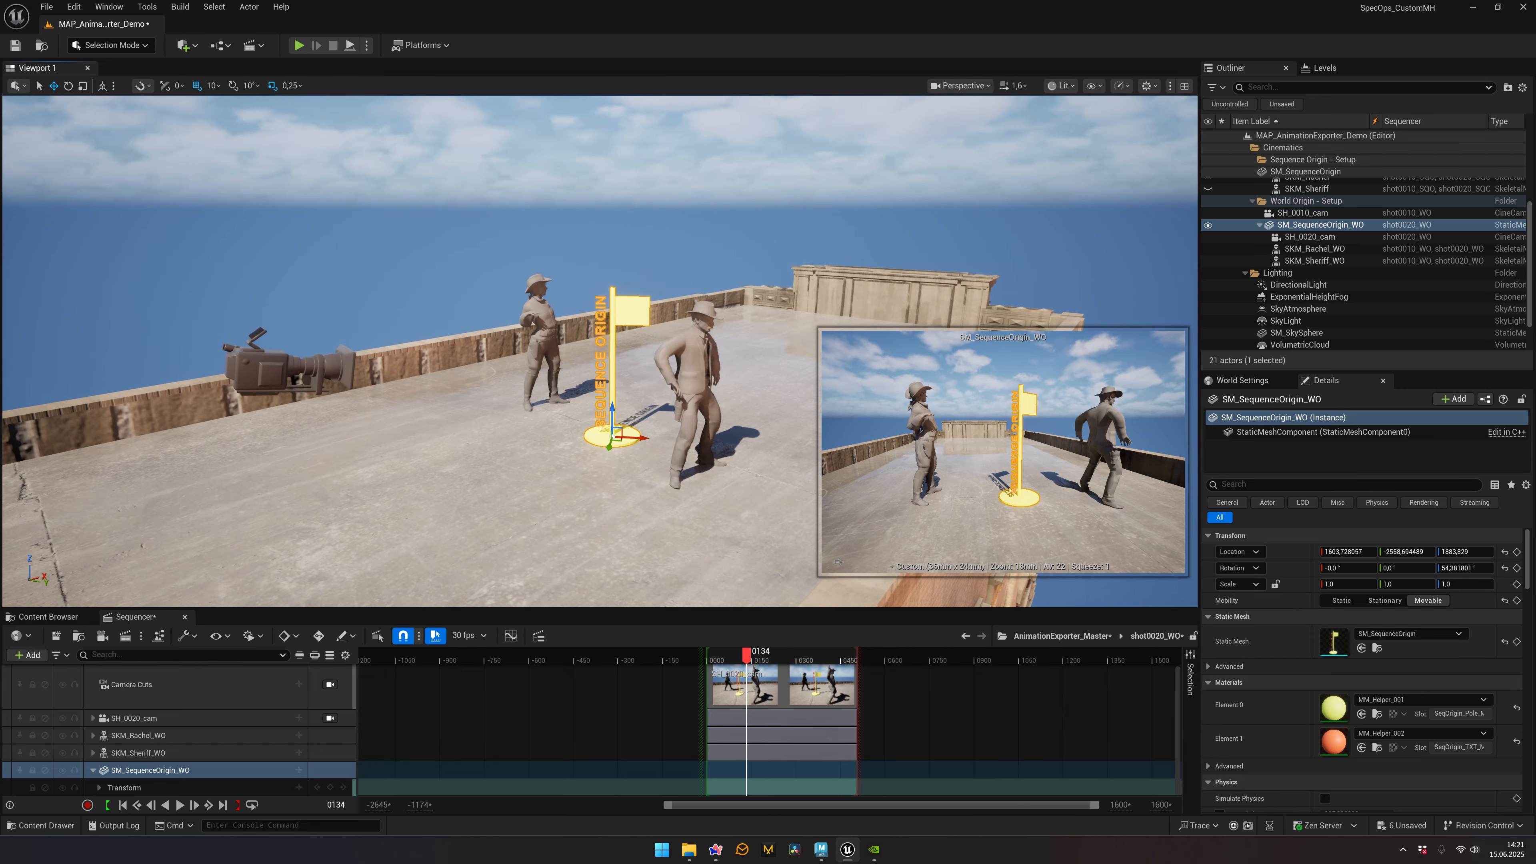
# Step: Undo SM_SequenceOrigin_WO's transform, its attachments and its track in shot0020_WO, and return to the master sequence at frame 0642
pyautogui.keyDown('alt'); pyautogui.moveTo(496, 387); pyautogui.dragTo(447, 387, button='right'); pyautogui.keyUp('alt')
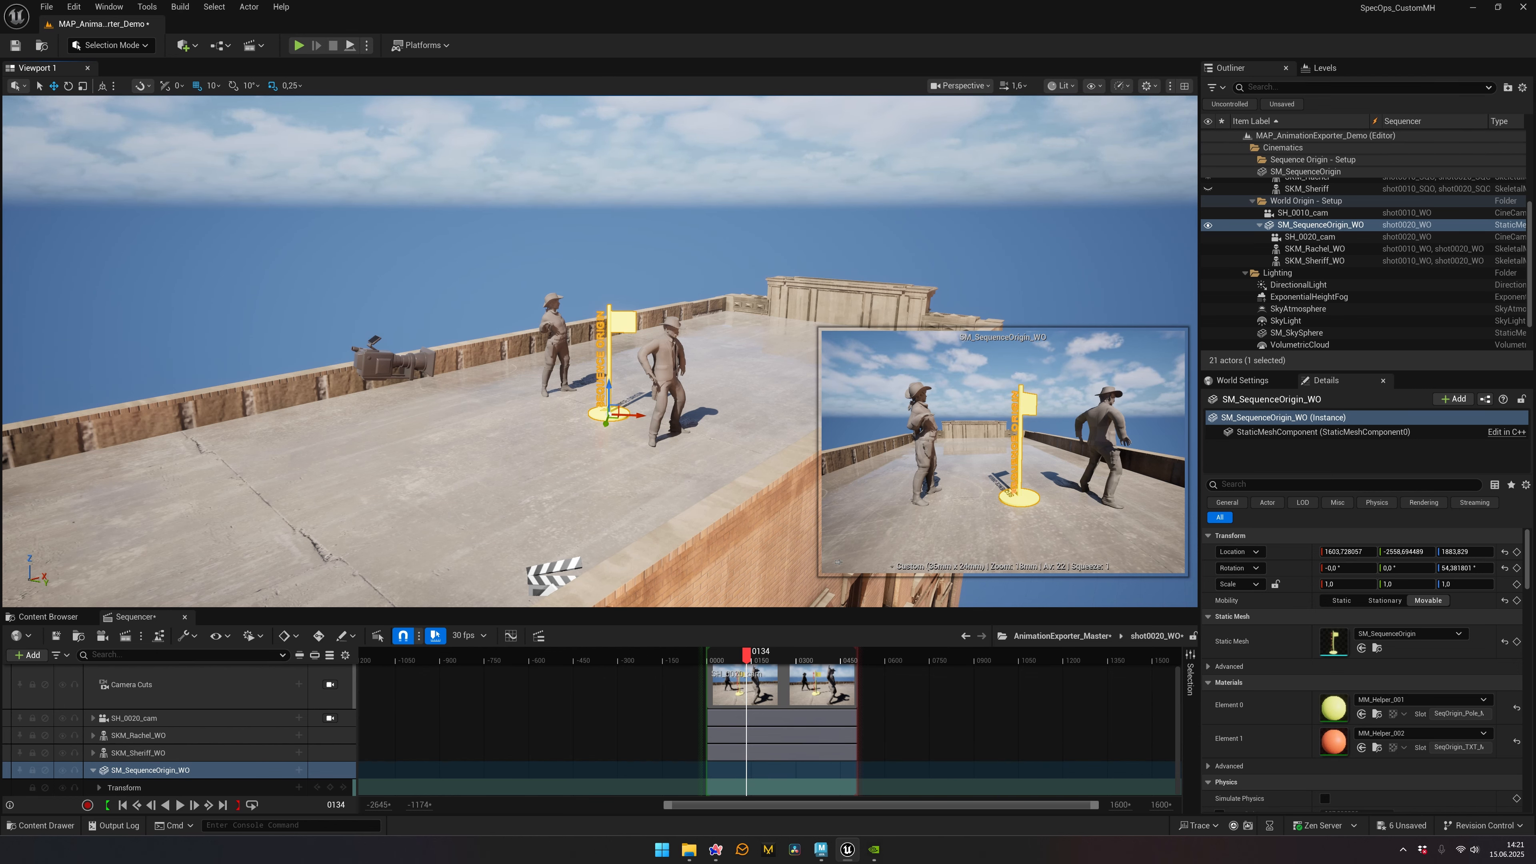
pyautogui.moveTo(750, 254); pyautogui.dragTo(786, 269, button='right')
pyautogui.click(749, 242)
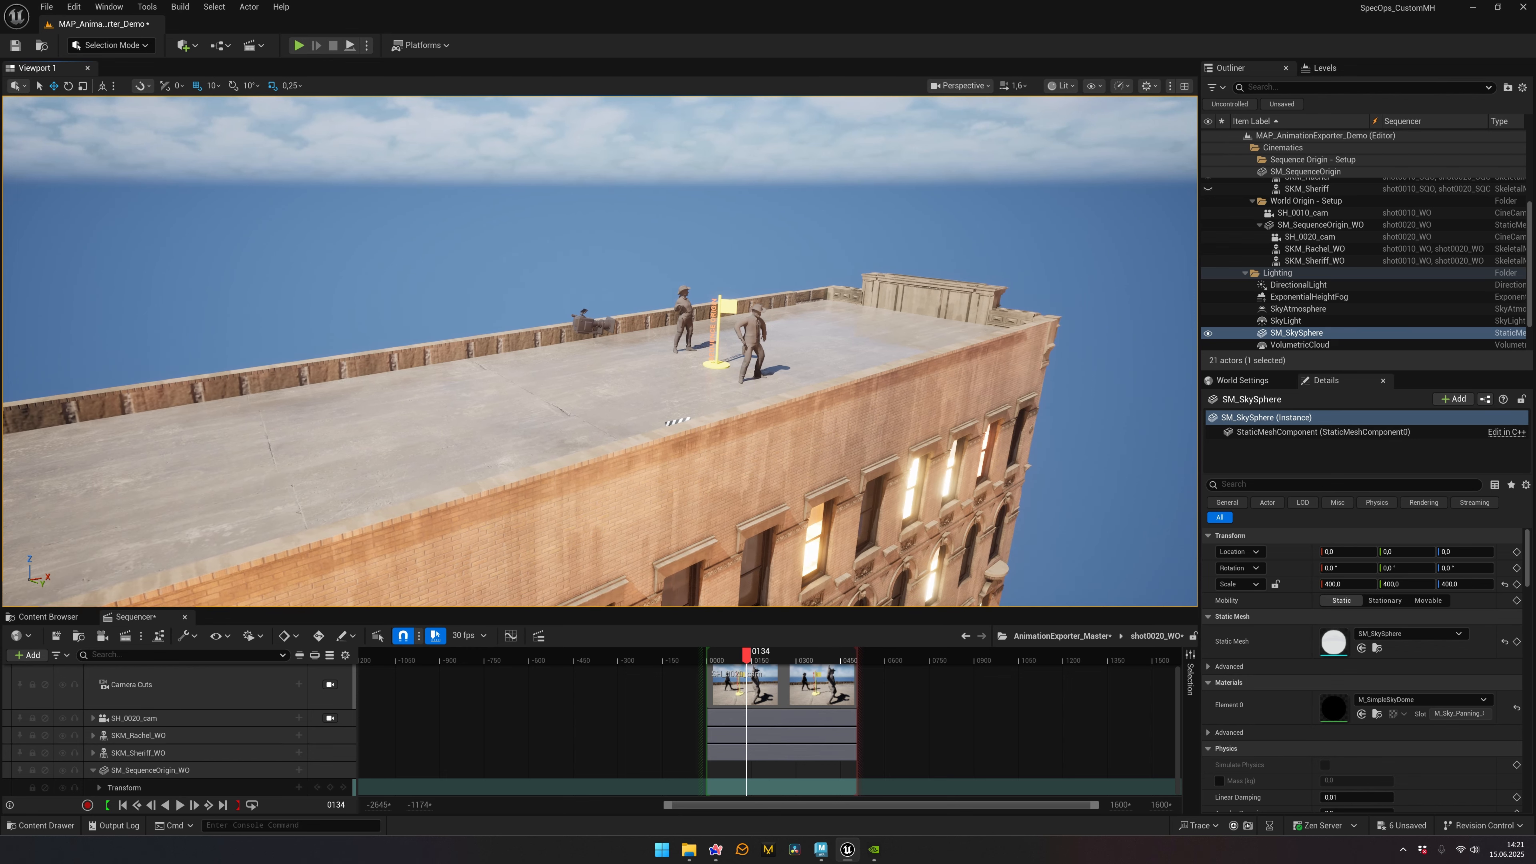
pyautogui.click(725, 307)
pyautogui.hotkey('ctrl', 'z')
pyautogui.hotkey('ctrl', 'z')
pyautogui.hotkey('ctrl', 'z')
pyautogui.hotkey('ctrl', 'z')
pyautogui.hotkey('ctrl', 'z')
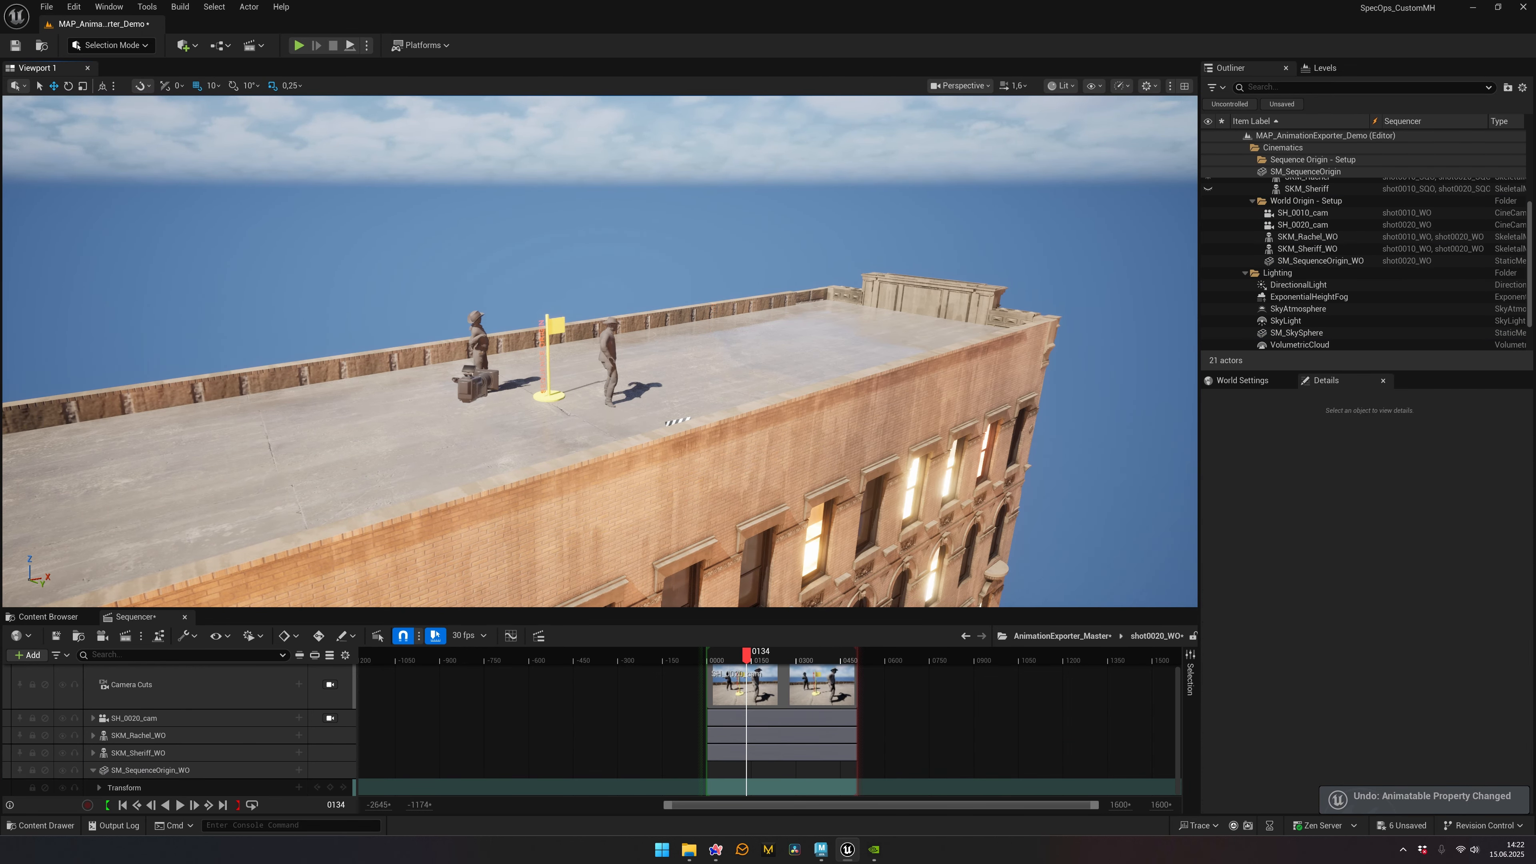
pyautogui.hotkey('ctrl', 'z')
pyautogui.hotkey('ctrl', 'z')
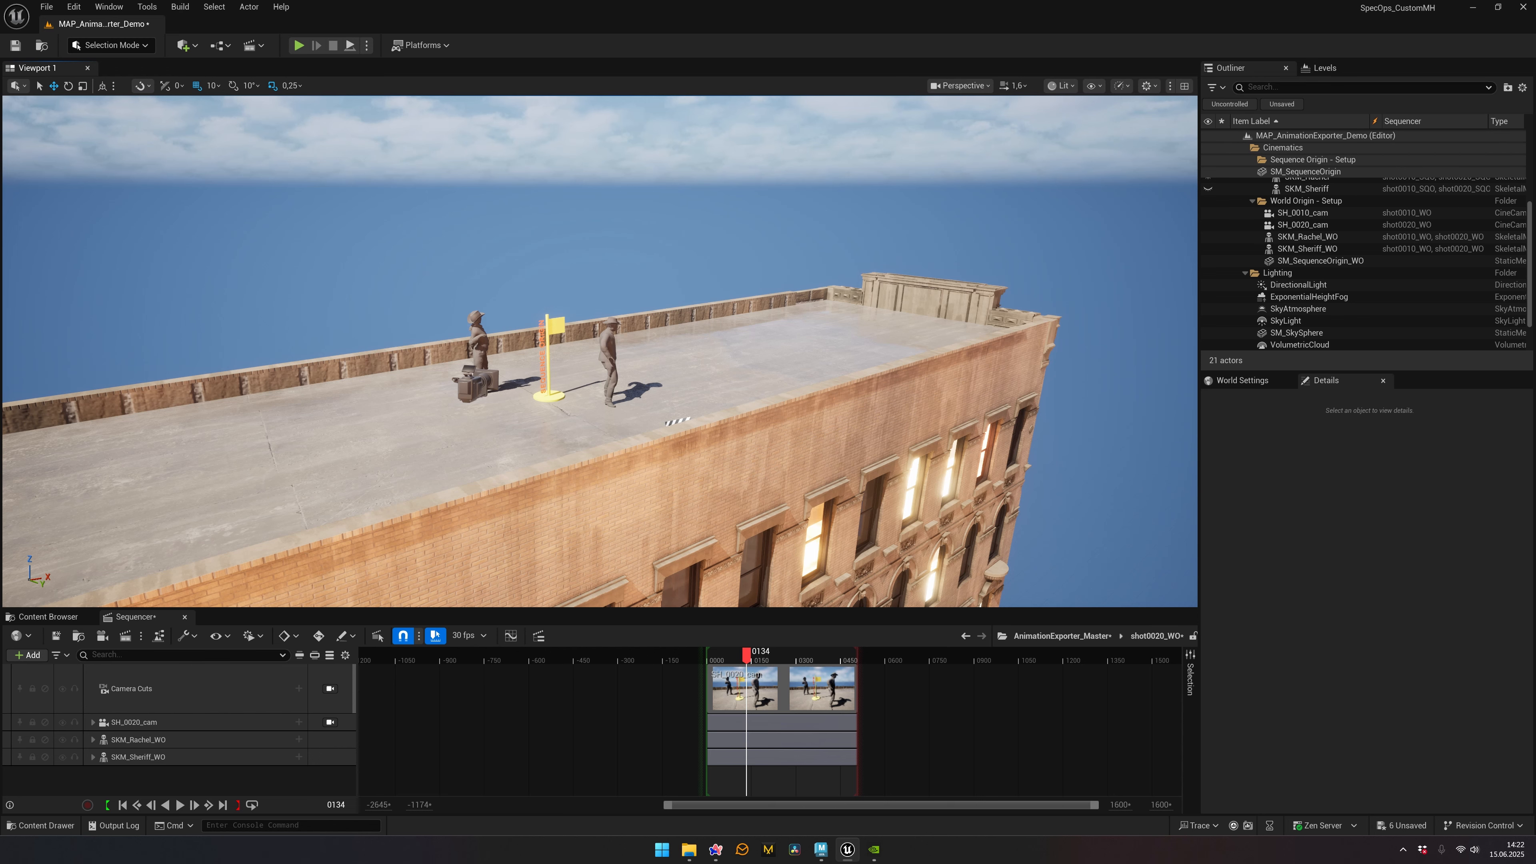
pyautogui.click(1062, 636)
pyautogui.moveTo(713, 655)
pyautogui.mouseDown()
pyautogui.moveTo(647, 655)
pyautogui.moveTo(712, 655)
pyautogui.mouseUp()
# Step: Switch to the ExportScene_DEMO scene in Maya and open the Animation & Camera Exporter for Cinematics beside the characters
pyautogui.hotkey('alt', 'Tab')
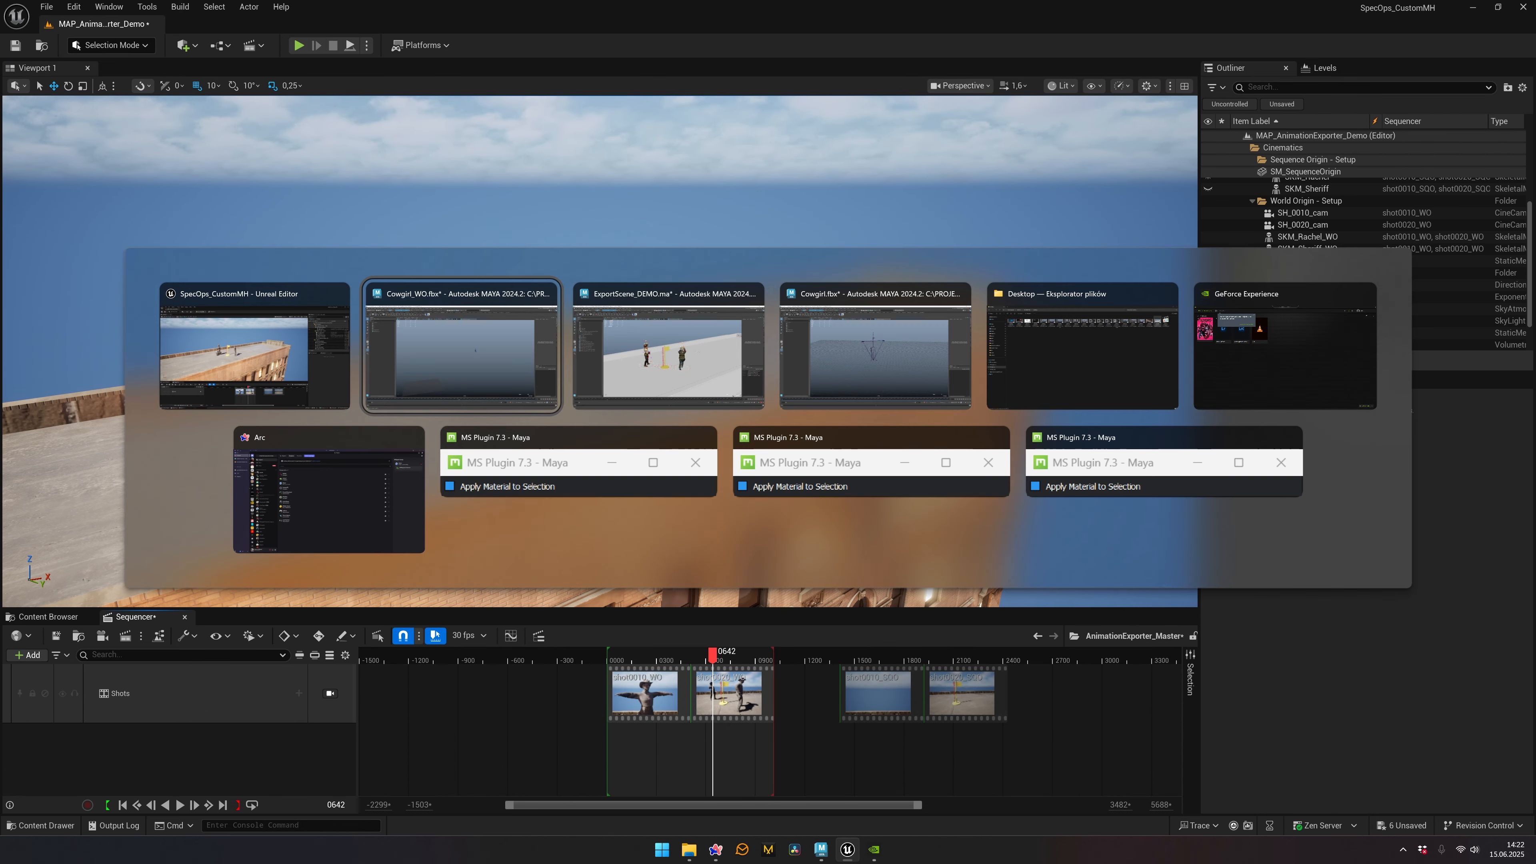
pyautogui.hotkey('alt', 'Tab')
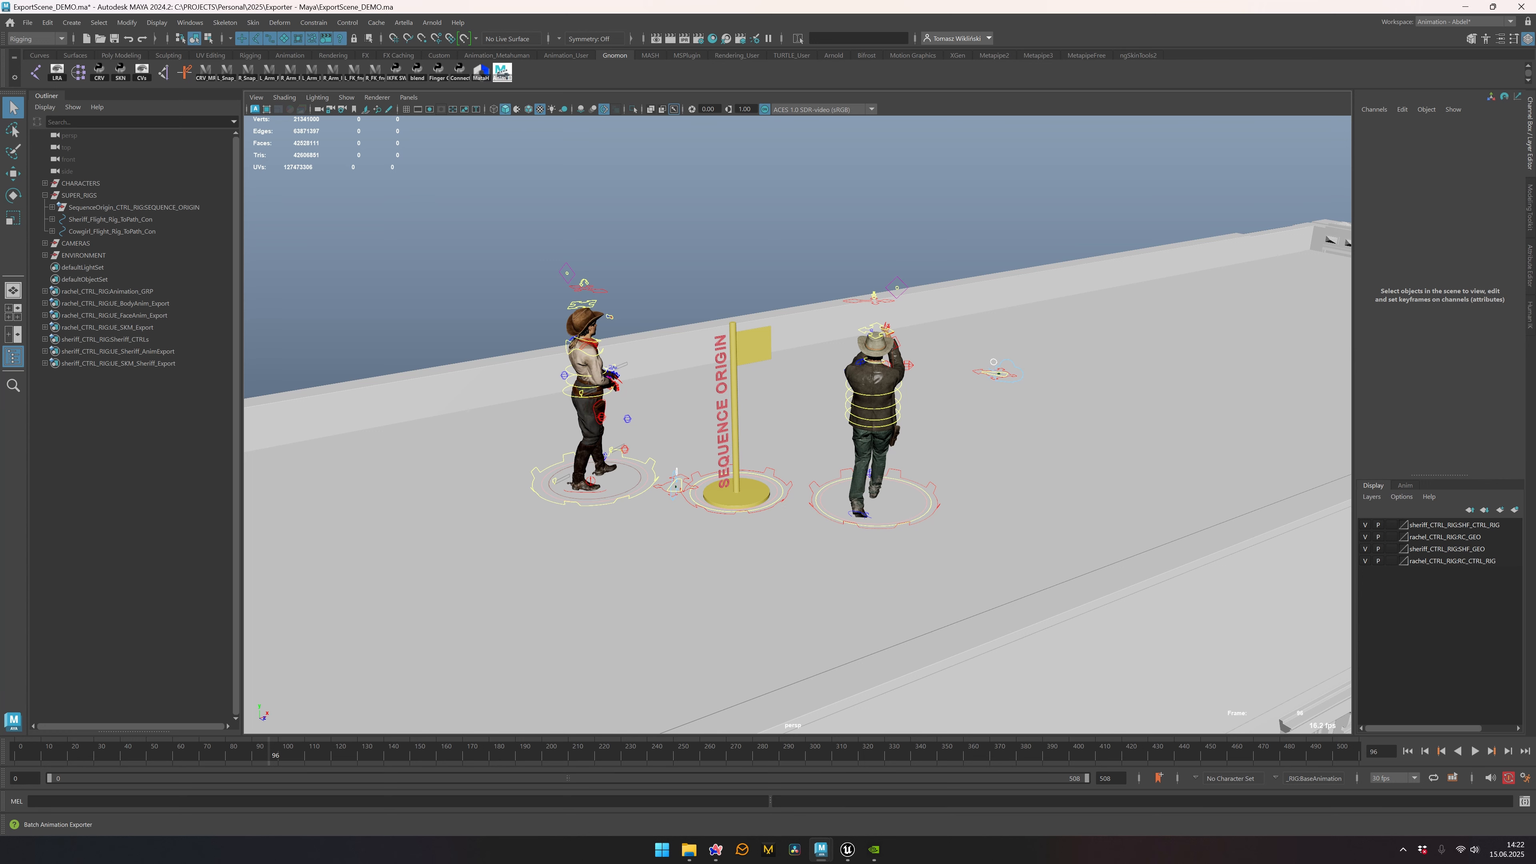
pyautogui.click(502, 71)
pyautogui.moveTo(659, 212); pyautogui.dragTo(1117, 146)
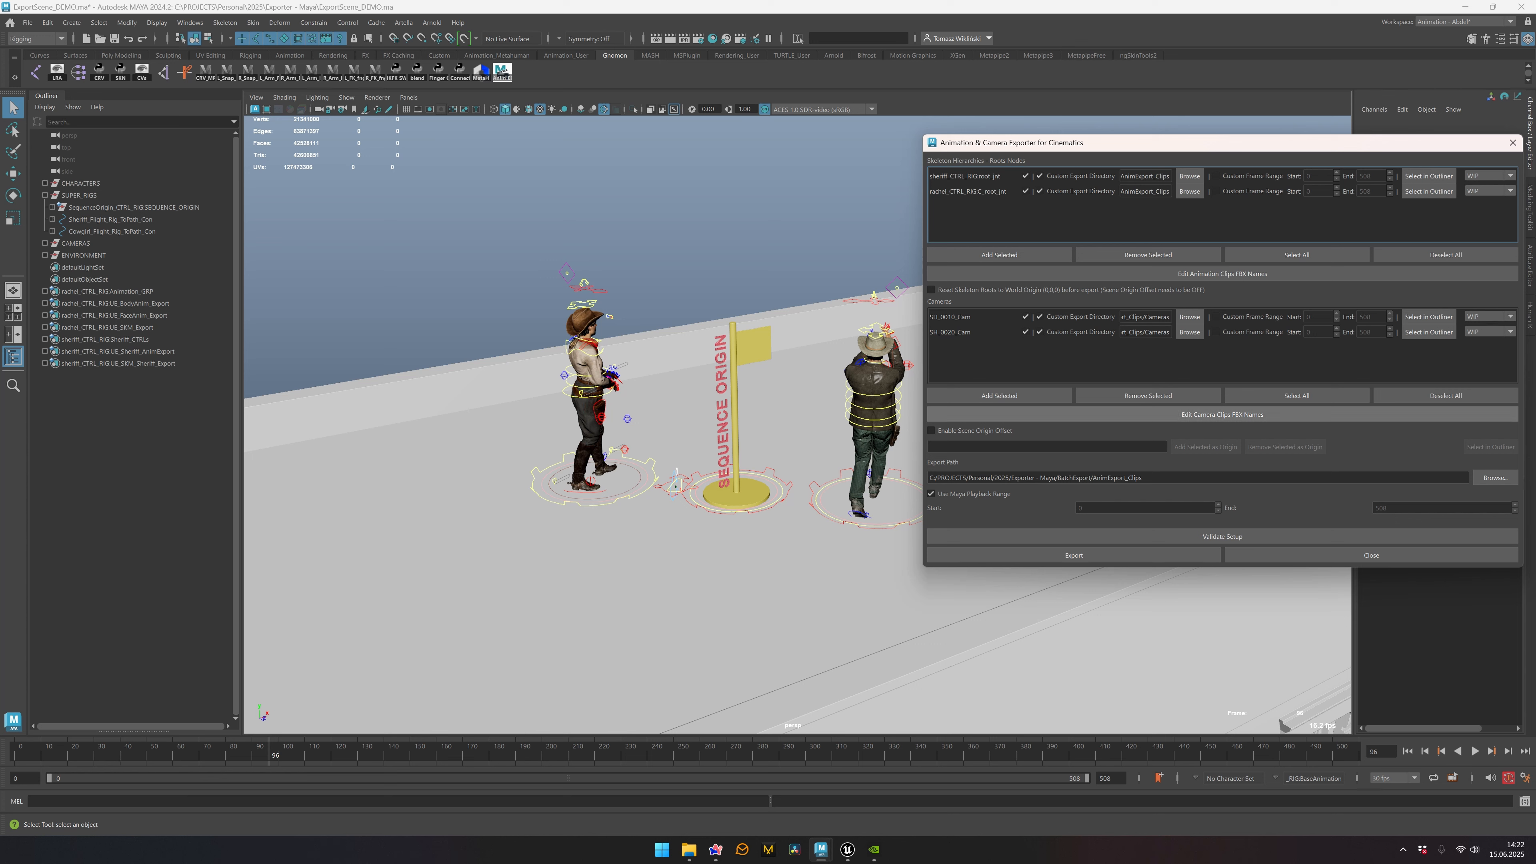
# Step: Enable Scene Origin Offset in the exporter and assign the SequenceOrigin_LOC locator from the sequence origin rig as the origin
pyautogui.click(931, 430)
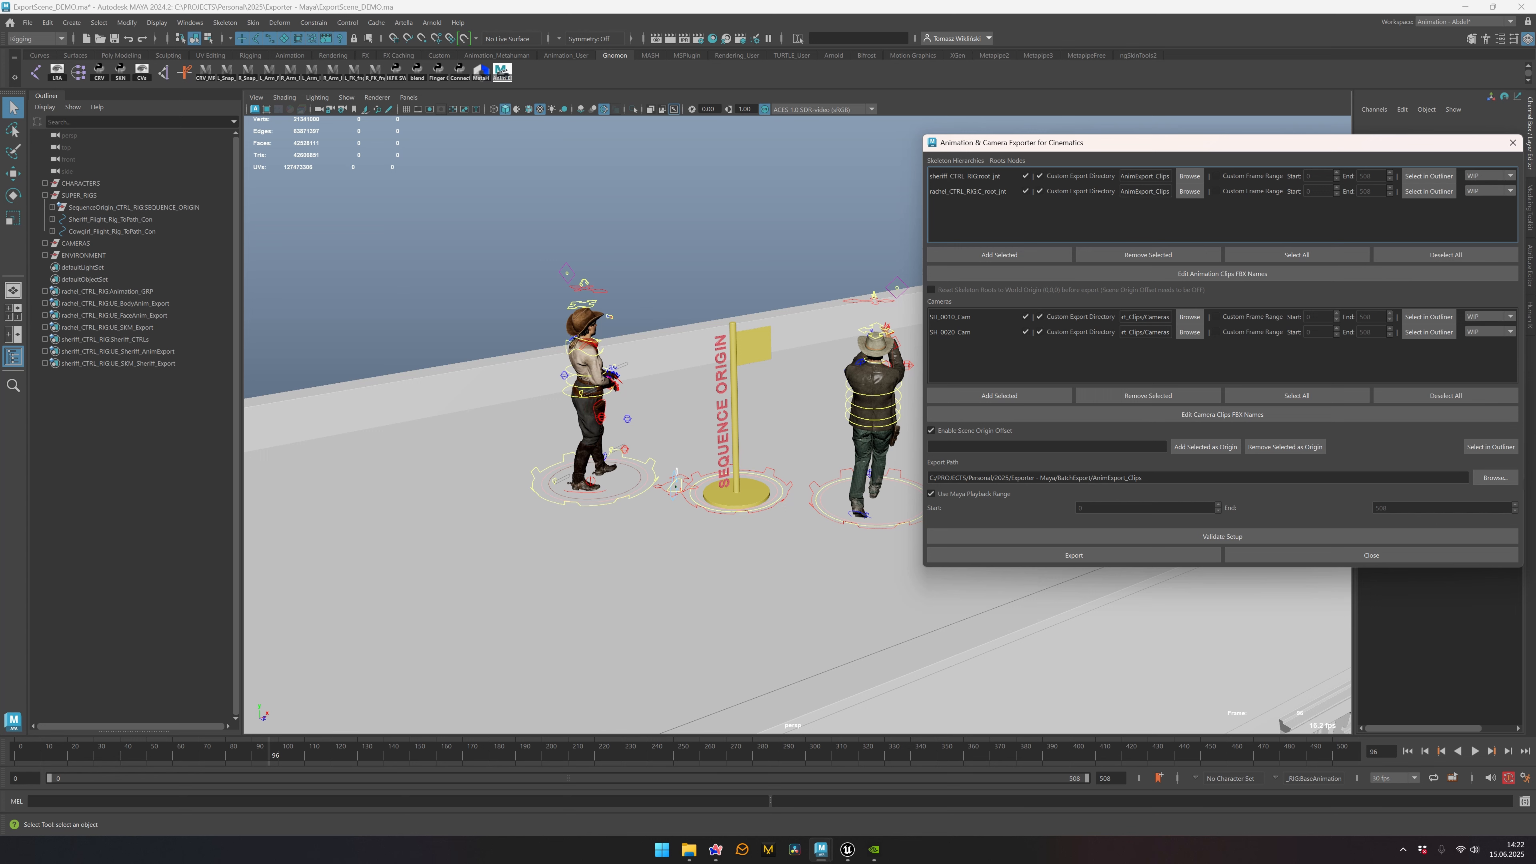
pyautogui.moveTo(1123, 149); pyautogui.dragTo(1168, 136)
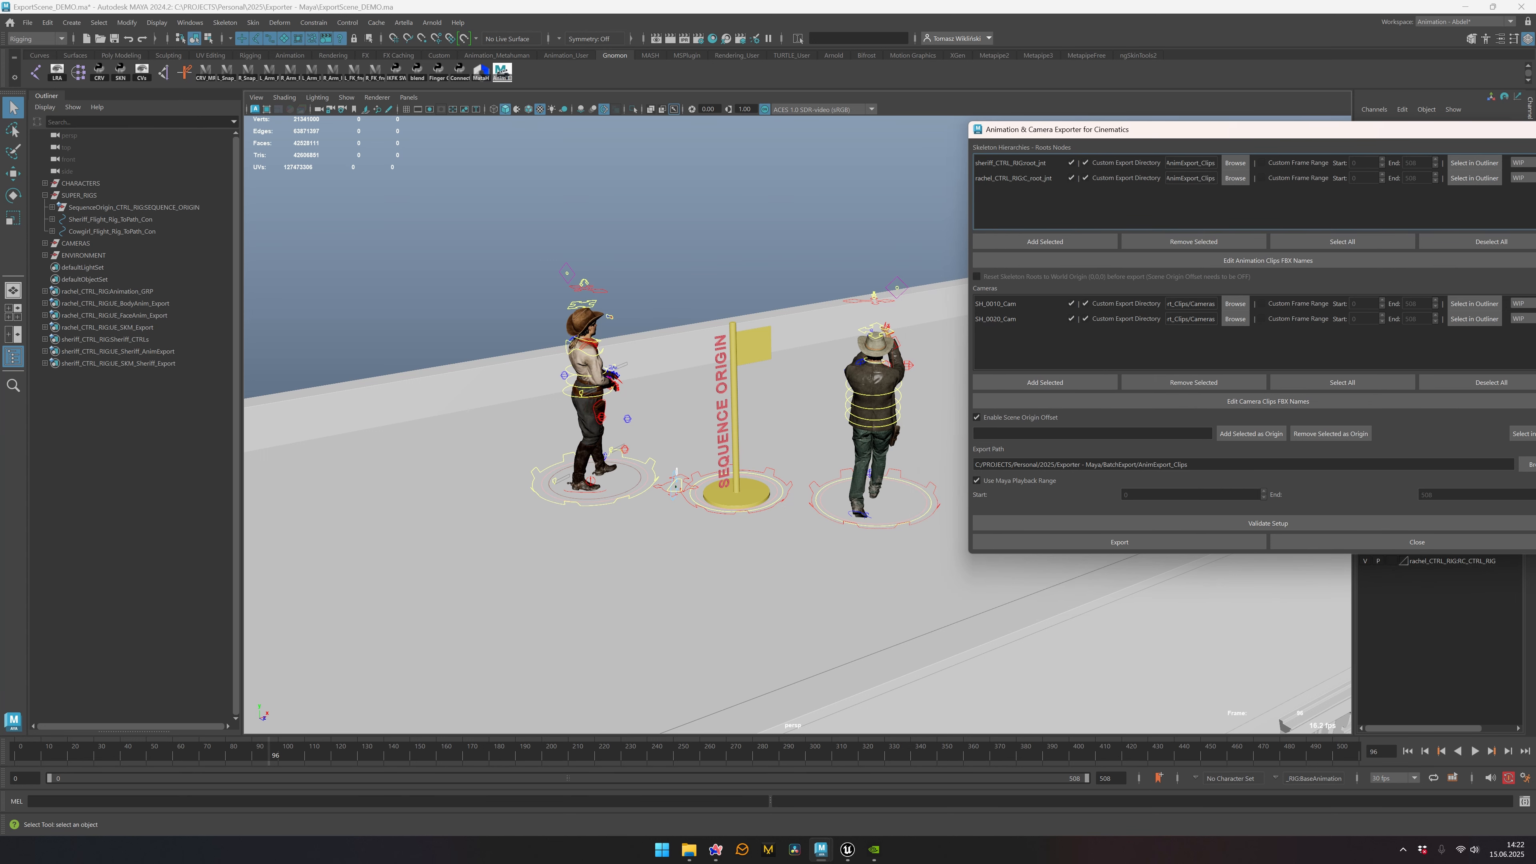
pyautogui.click(787, 482)
pyautogui.press('f')
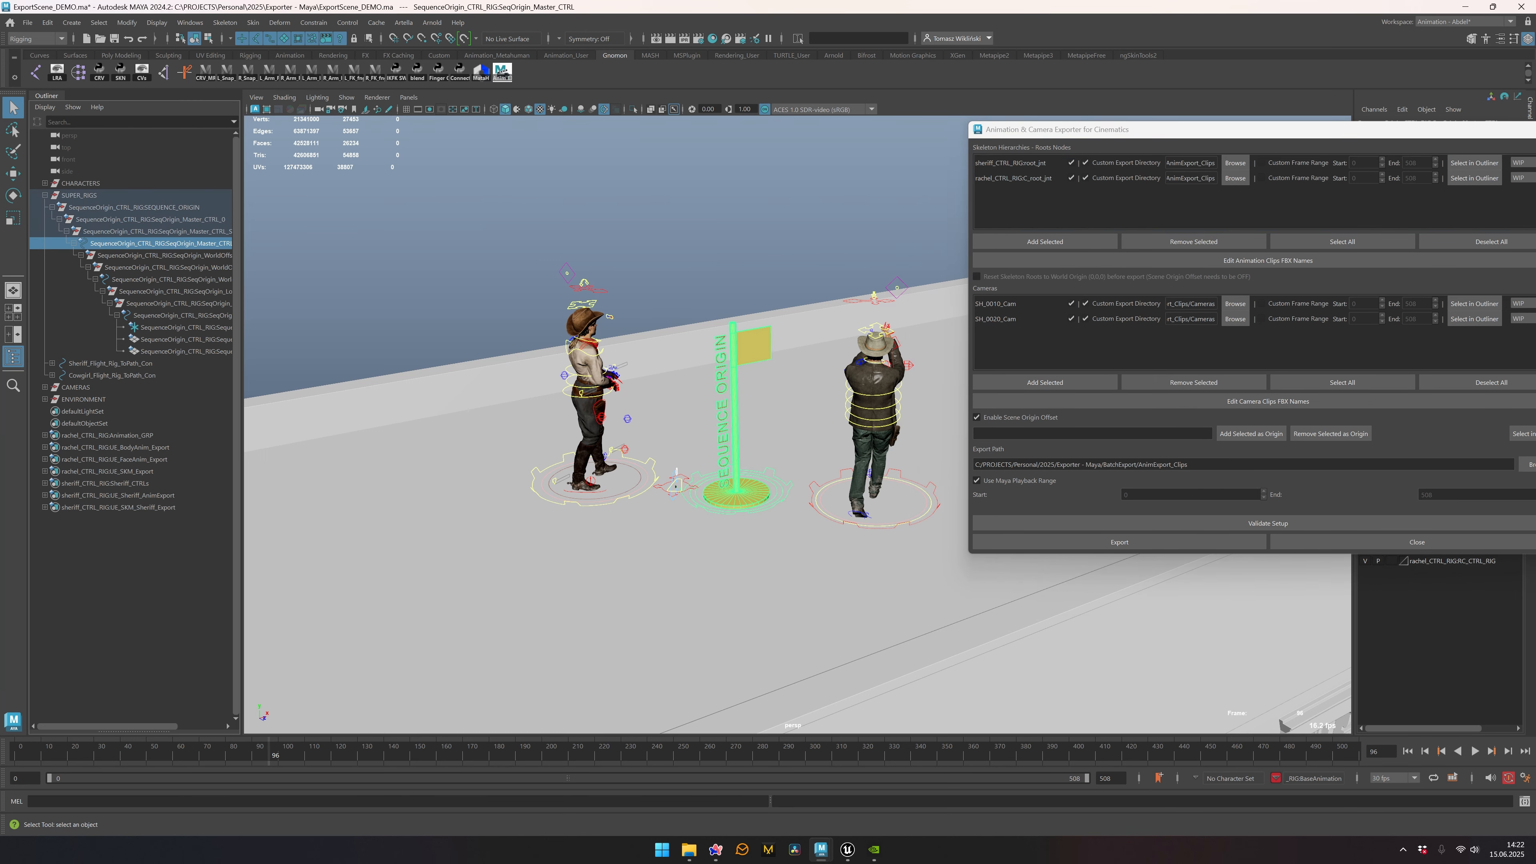
pyautogui.click(185, 327)
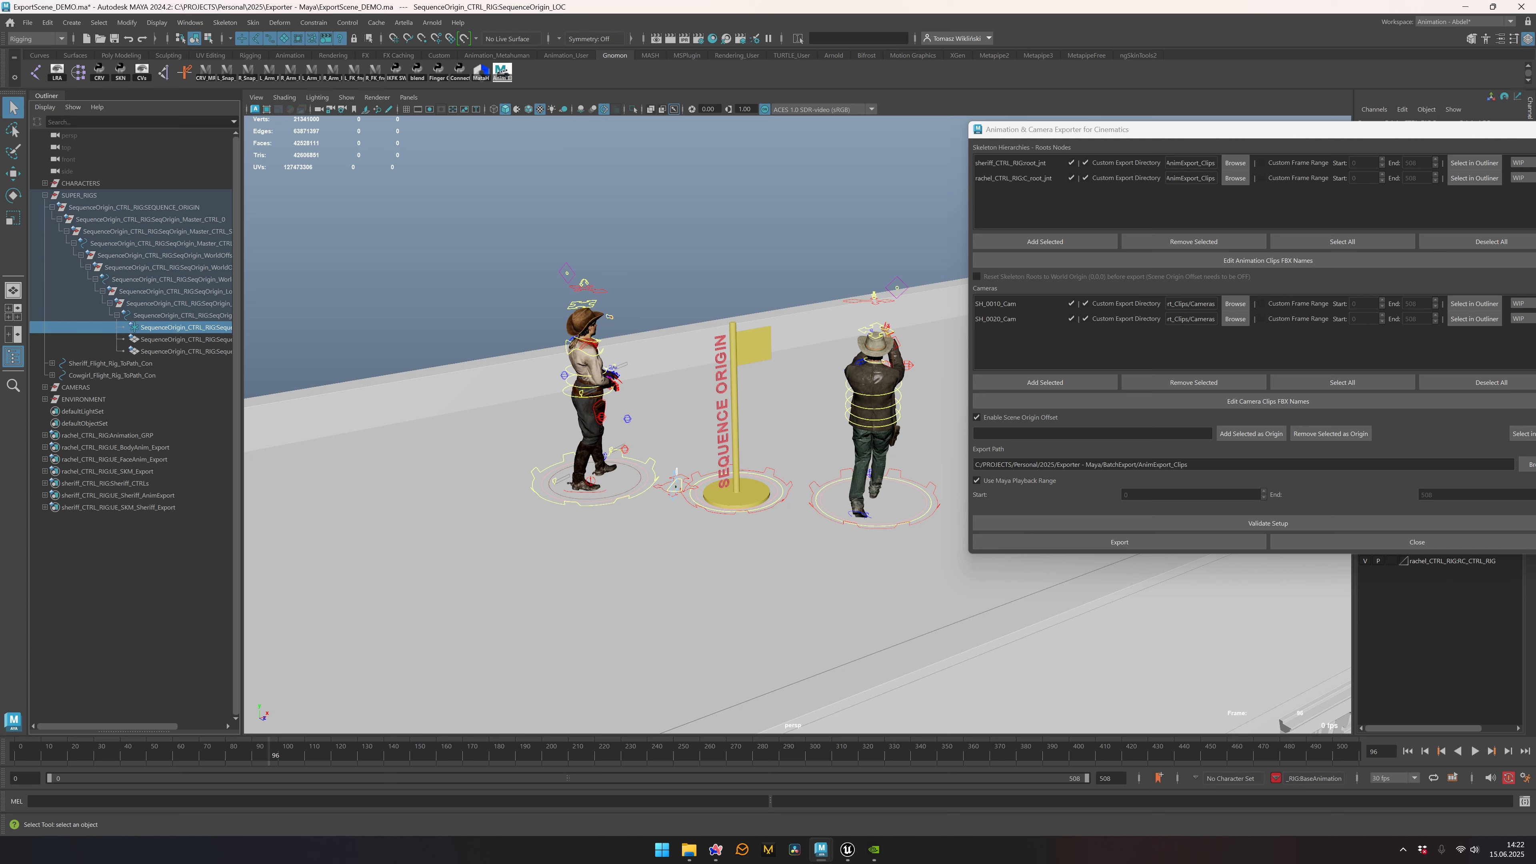
pyautogui.click(1250, 433)
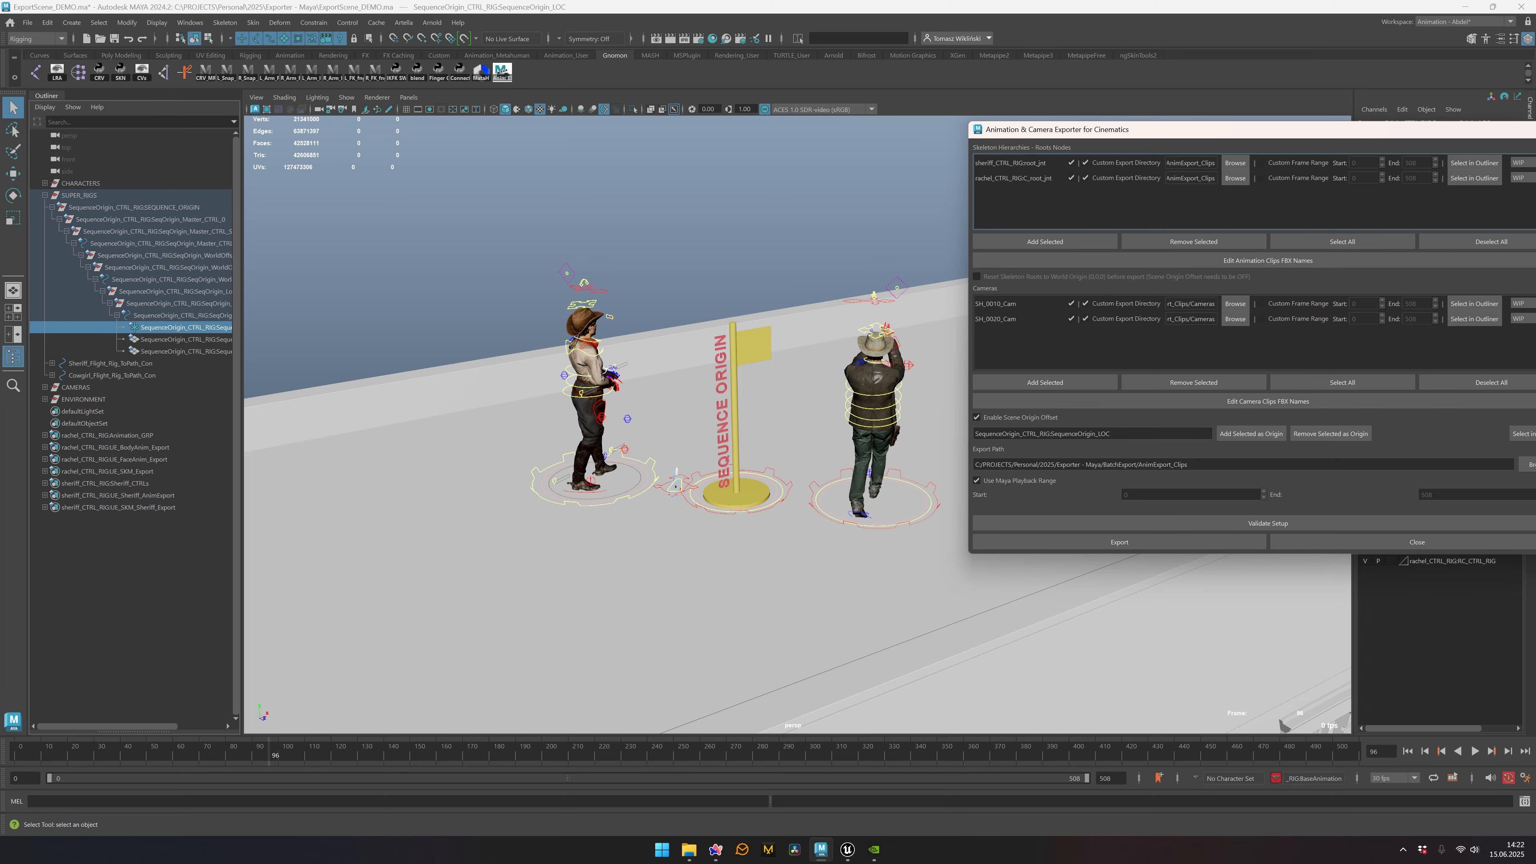
pyautogui.click(45, 195)
# Step: Examine how the sheriff and cowgirl stand around the sequence origin marker, keeping the exporter window clear of them
pyautogui.keyDown('alt'); pyautogui.moveTo(460, 387); pyautogui.dragTo(853, 389); pyautogui.keyUp('alt')
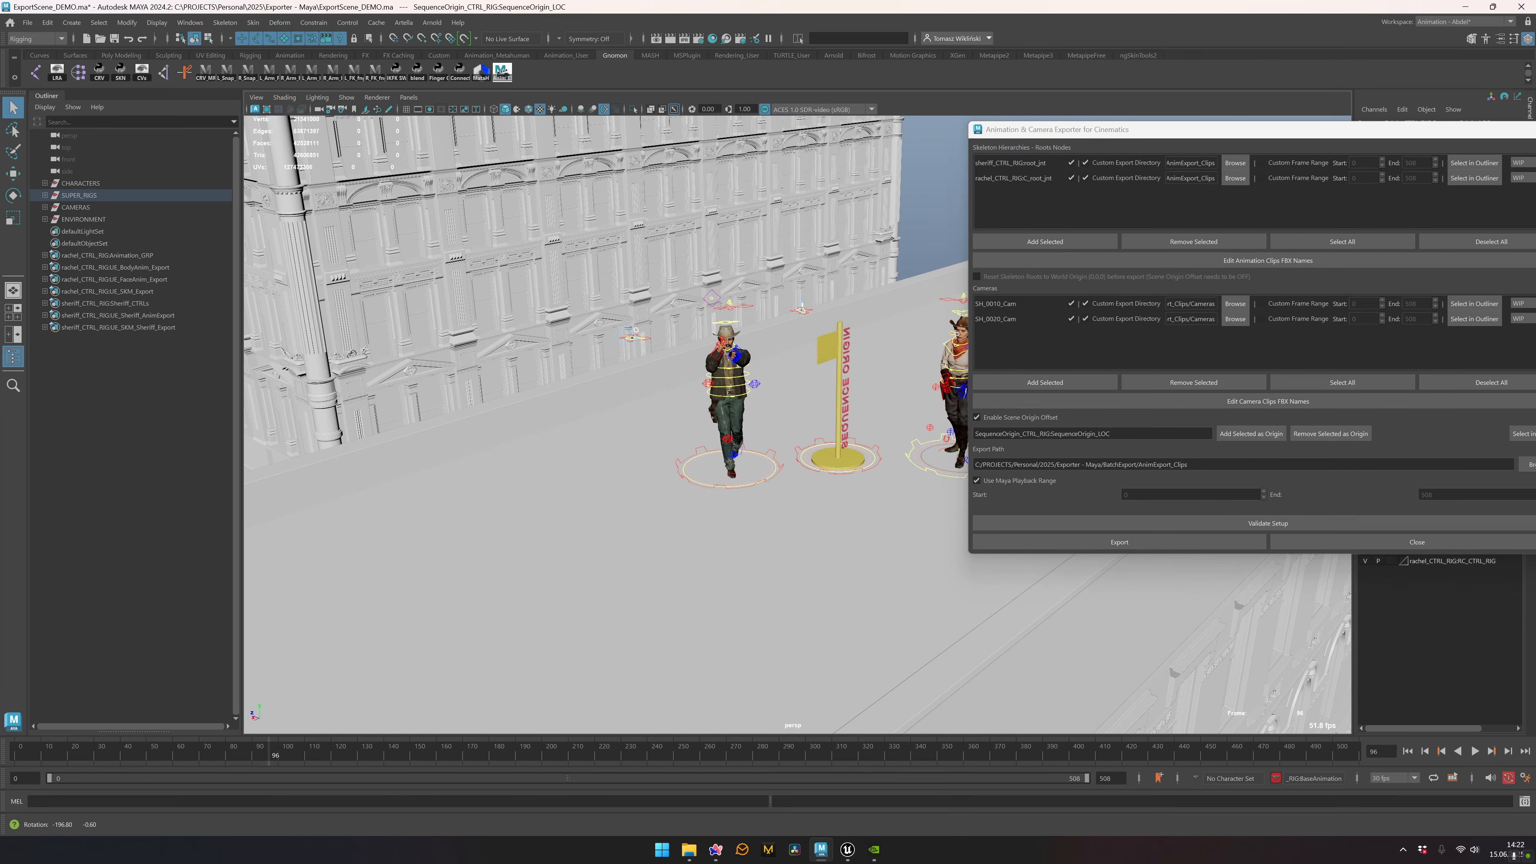
pyautogui.keyDown('alt'); pyautogui.moveTo(847, 390); pyautogui.dragTo(729, 418, button='middle'); pyautogui.keyUp('alt')
pyautogui.keyDown('alt'); pyautogui.moveTo(729, 418); pyautogui.dragTo(764, 418); pyautogui.keyUp('alt')
pyautogui.moveTo(1224, 133); pyautogui.dragTo(1176, 99)
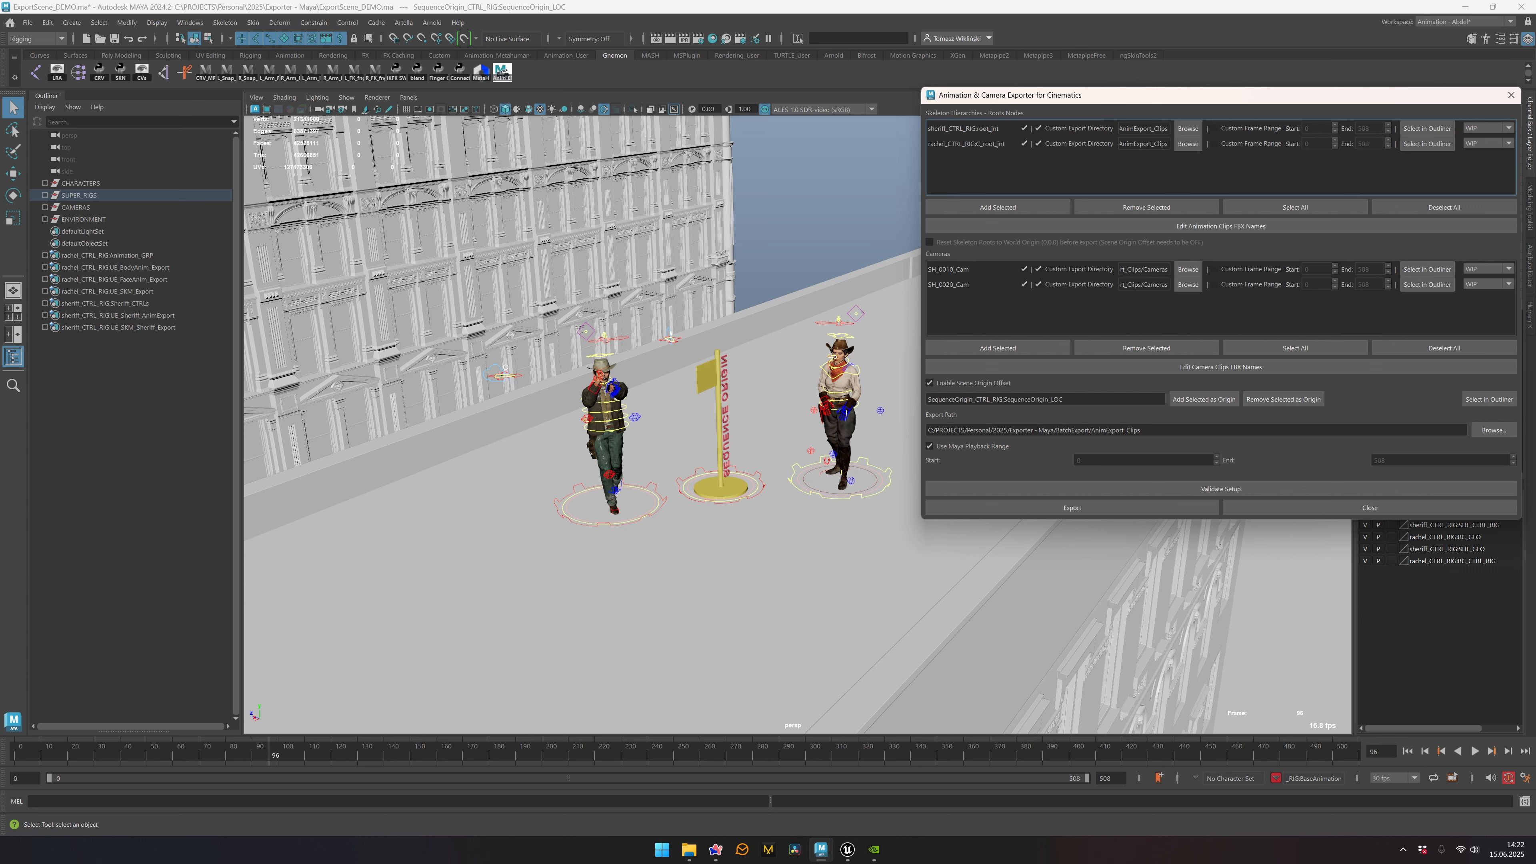
pyautogui.keyDown('alt'); pyautogui.moveTo(780, 399); pyautogui.dragTo(788, 401); pyautogui.keyUp('alt')
pyautogui.keyDown('alt'); pyautogui.moveTo(780, 411); pyautogui.dragTo(800, 357, button='middle'); pyautogui.keyUp('alt')
pyautogui.keyDown('alt'); pyautogui.moveTo(800, 357); pyautogui.dragTo(789, 357); pyautogui.keyUp('alt')
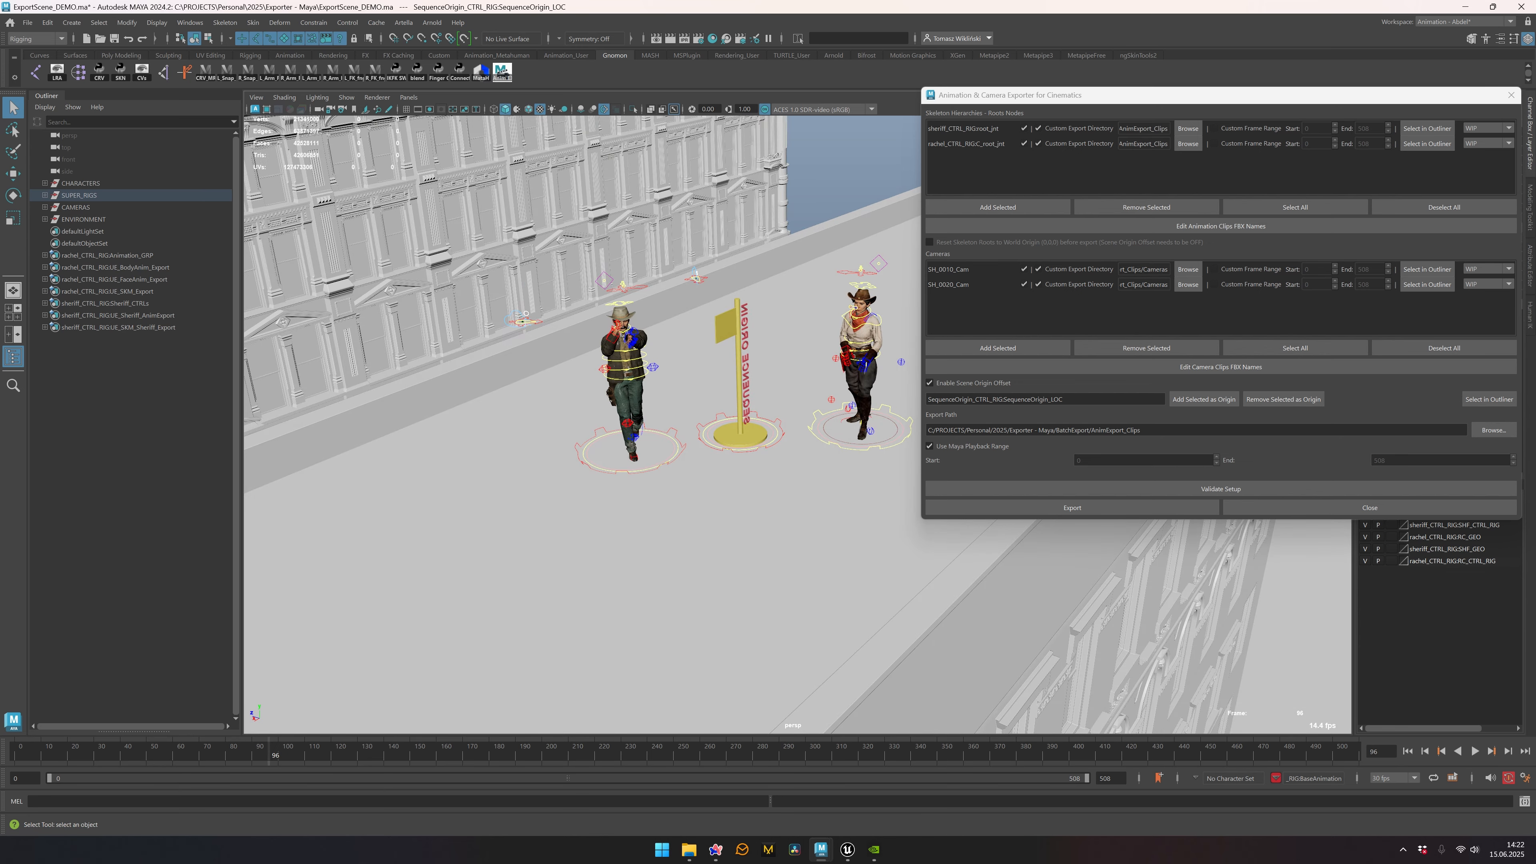
pyautogui.keyDown('alt'); pyautogui.moveTo(789, 357); pyautogui.dragTo(804, 366); pyautogui.keyUp('alt')
pyautogui.keyDown('alt'); pyautogui.moveTo(803, 365); pyautogui.dragTo(842, 366, button='middle'); pyautogui.keyUp('alt')
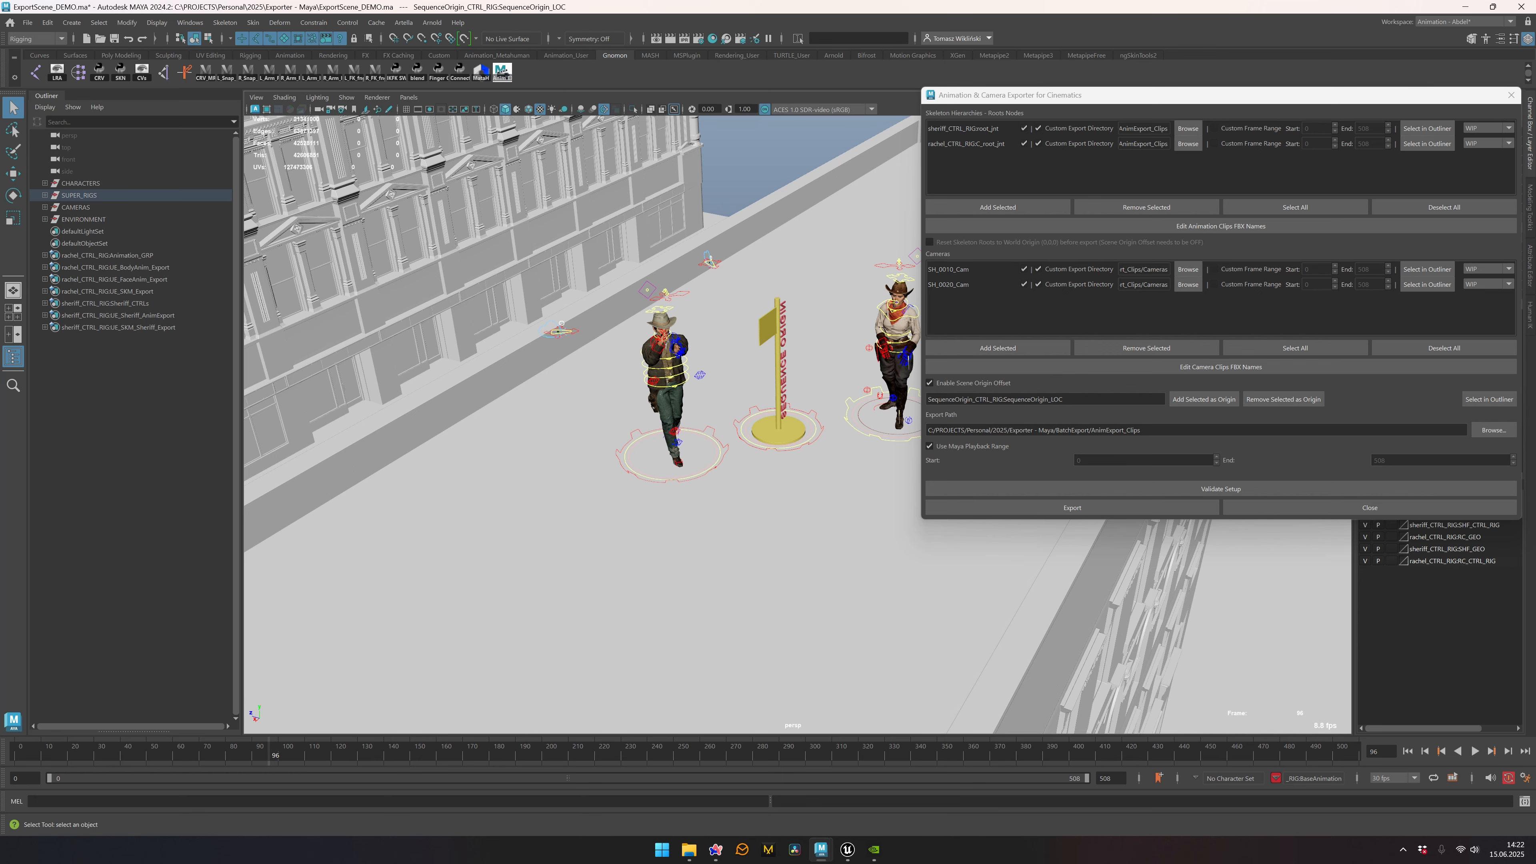
# Step: Show the grid temporarily to examine where the world origin lies relative to the characters and the sequence origin marker
pyautogui.keyDown('alt'); pyautogui.moveTo(653, 375); pyautogui.dragTo(901, 430, button='middle'); pyautogui.keyUp('alt')
pyautogui.keyDown('alt'); pyautogui.moveTo(901, 430); pyautogui.dragTo(974, 424); pyautogui.keyUp('alt')
pyautogui.click(406, 110)
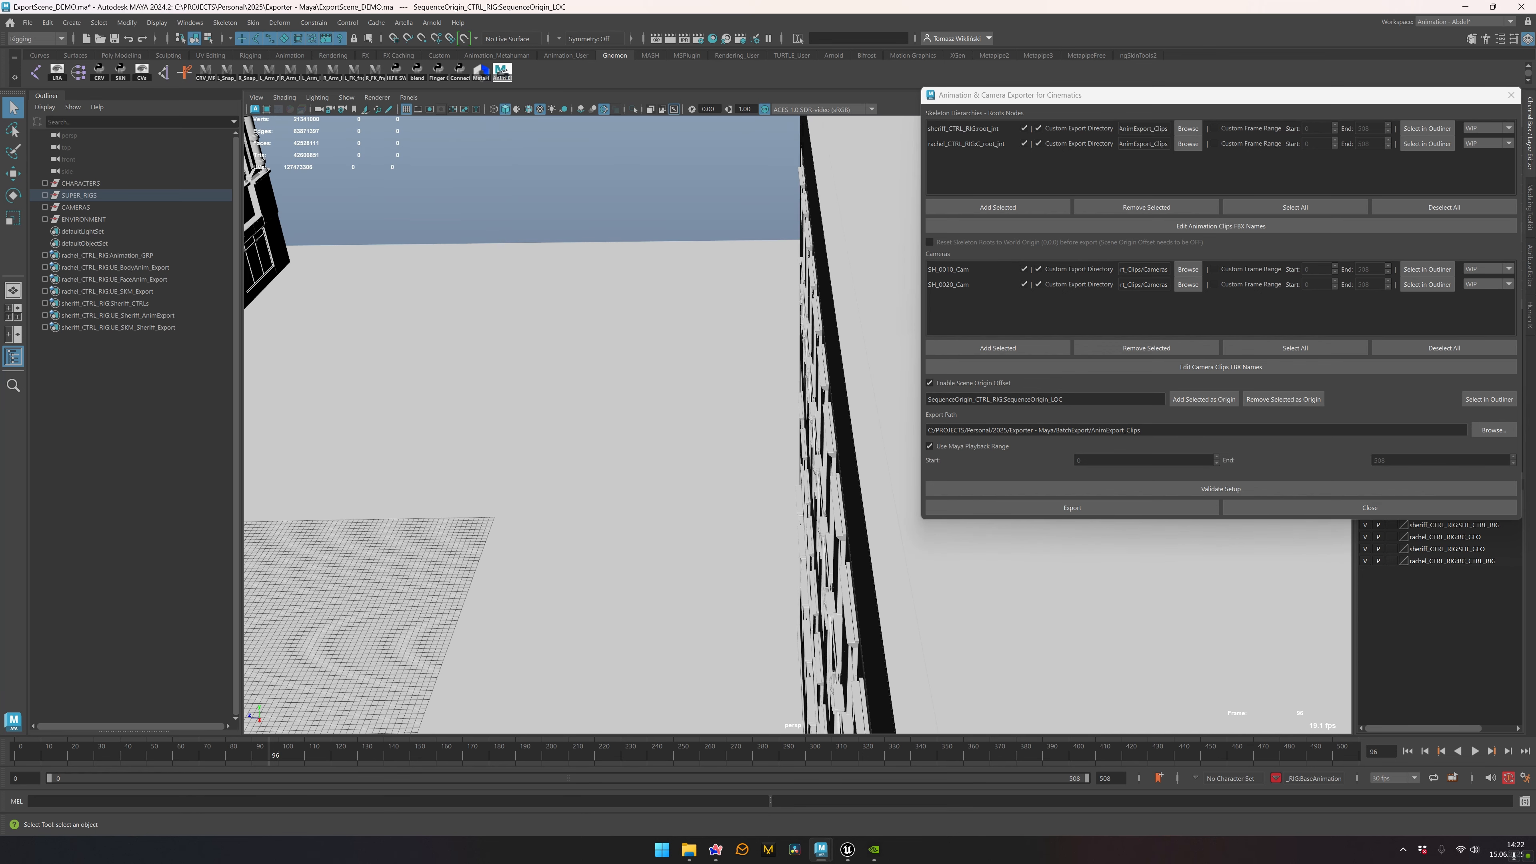
pyautogui.keyDown('alt'); pyautogui.moveTo(580, 363); pyautogui.dragTo(508, 375); pyautogui.keyUp('alt')
pyautogui.click(406, 110)
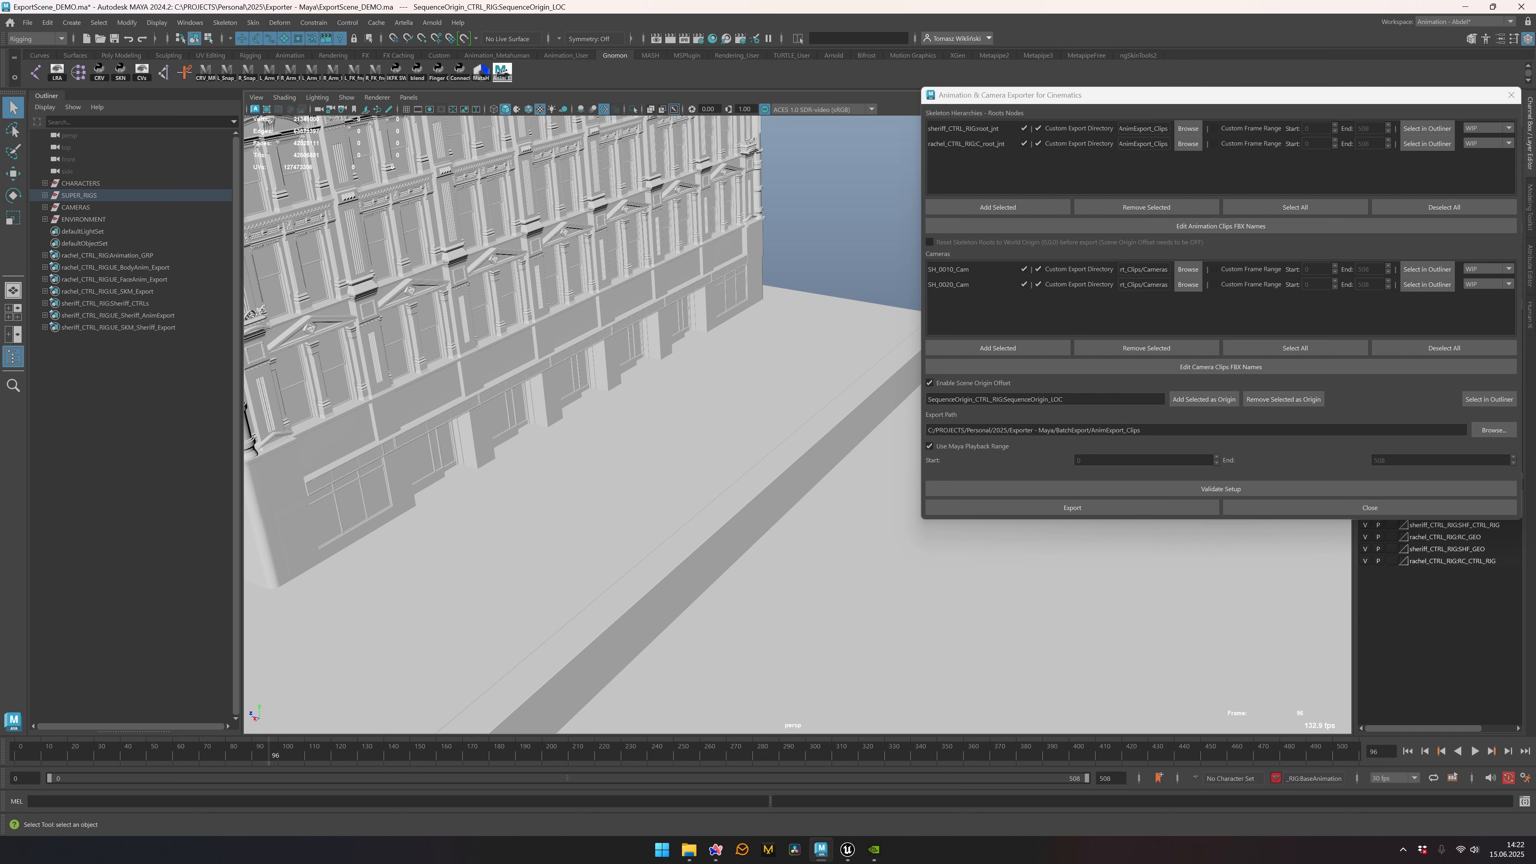
pyautogui.keyDown('alt'); pyautogui.moveTo(756, 483); pyautogui.dragTo(375, 344, button='middle'); pyautogui.keyUp('alt')
pyautogui.keyDown('alt'); pyautogui.moveTo(374, 345); pyautogui.dragTo(417, 333); pyautogui.keyUp('alt')
pyautogui.keyDown('alt'); pyautogui.moveTo(580, 363); pyautogui.dragTo(550, 358); pyautogui.keyUp('alt')
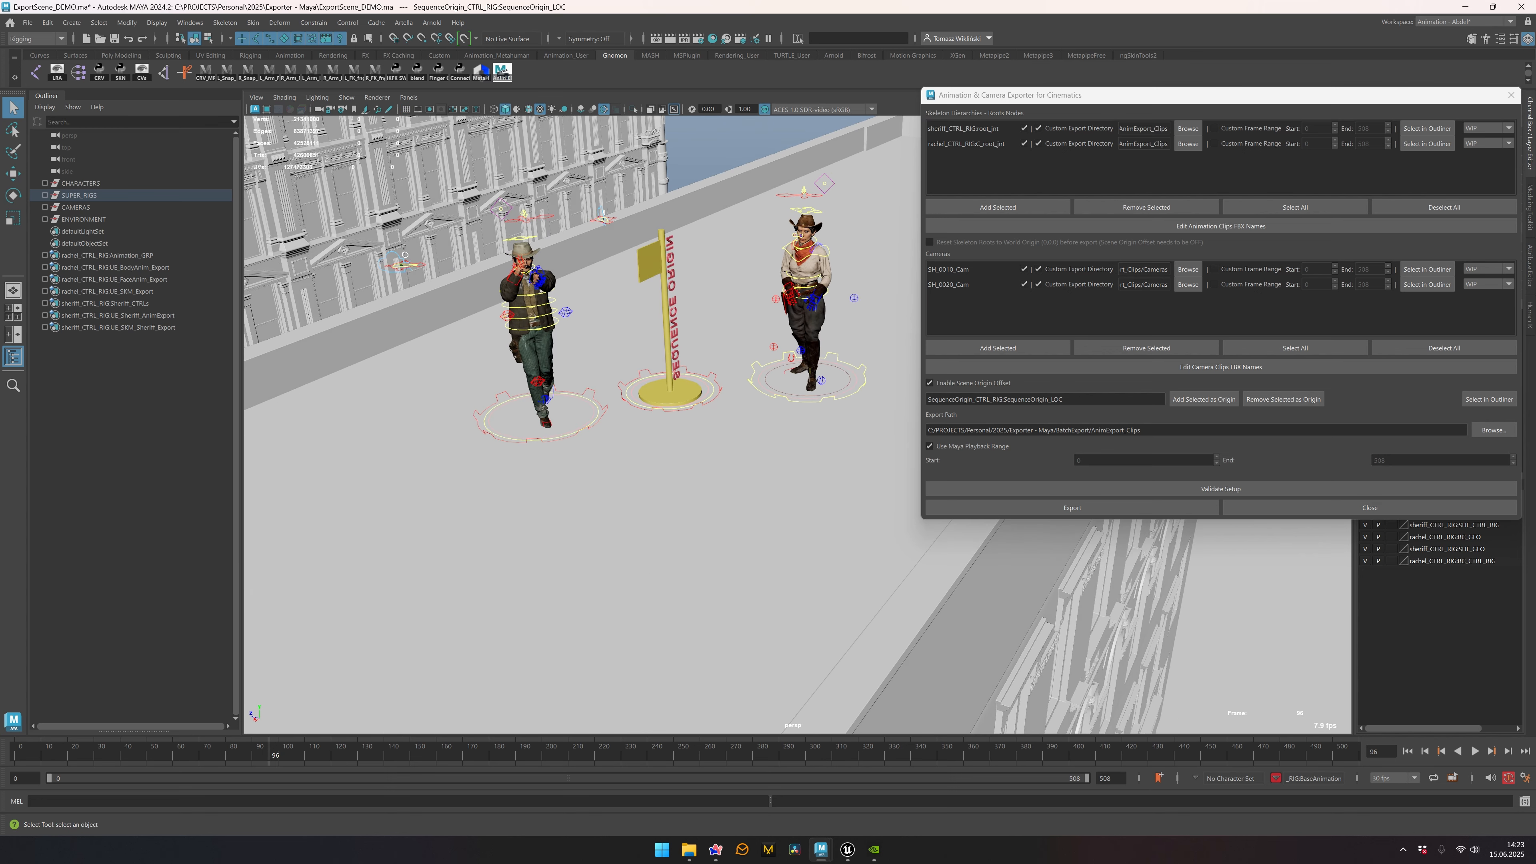
# Step: Inspect the sequence origin marker and both characters up close from several angles on the rooftop
pyautogui.keyDown('alt'); pyautogui.moveTo(551, 358); pyautogui.dragTo(522, 420, button='middle'); pyautogui.keyUp('alt')
pyautogui.keyDown('alt'); pyautogui.moveTo(522, 420); pyautogui.dragTo(478, 393); pyautogui.keyUp('alt')
pyautogui.keyDown('alt'); pyautogui.moveTo(477, 393); pyautogui.dragTo(462, 418, button='middle'); pyautogui.keyUp('alt')
pyautogui.scroll(3, 580, 393)
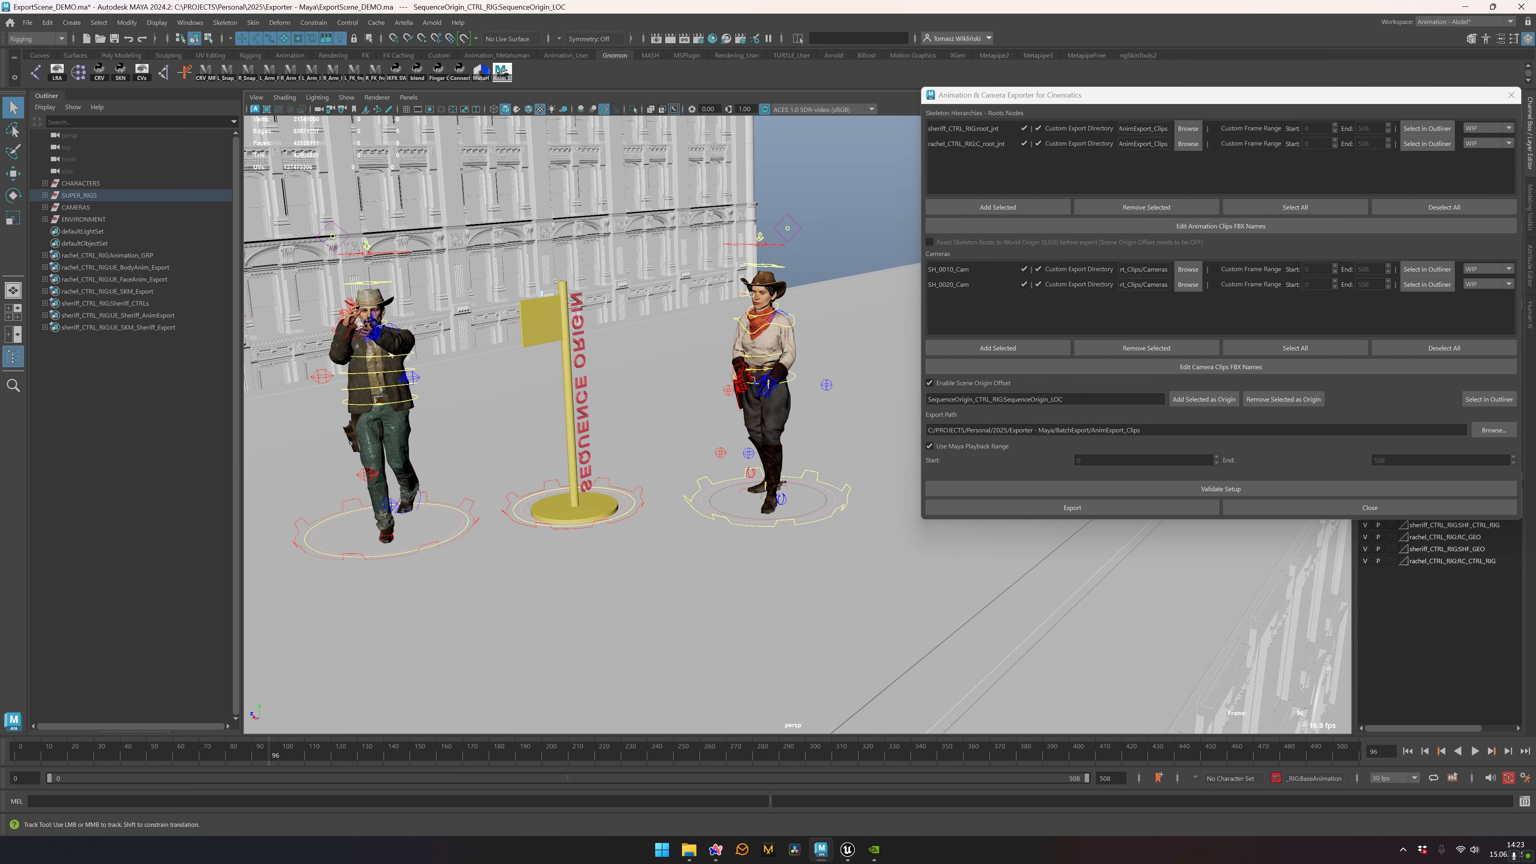
pyautogui.keyDown('alt'); pyautogui.moveTo(581, 393); pyautogui.dragTo(594, 399, button='middle'); pyautogui.keyUp('alt')
pyautogui.keyDown('alt'); pyautogui.moveTo(594, 399); pyautogui.dragTo(599, 404); pyautogui.keyUp('alt')
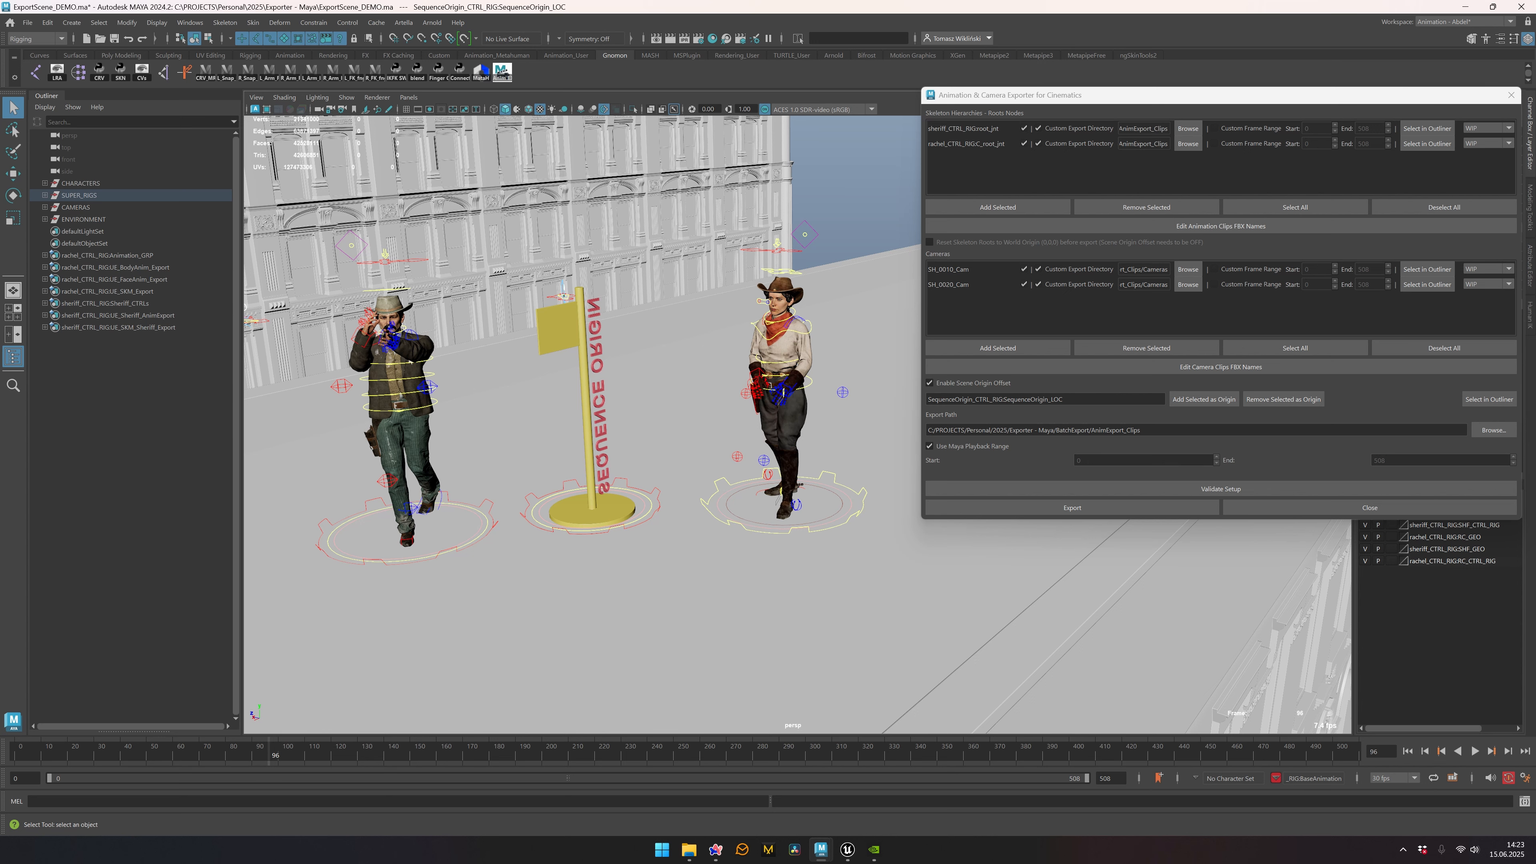
pyautogui.keyDown('alt'); pyautogui.moveTo(598, 404); pyautogui.dragTo(634, 453); pyautogui.keyUp('alt')
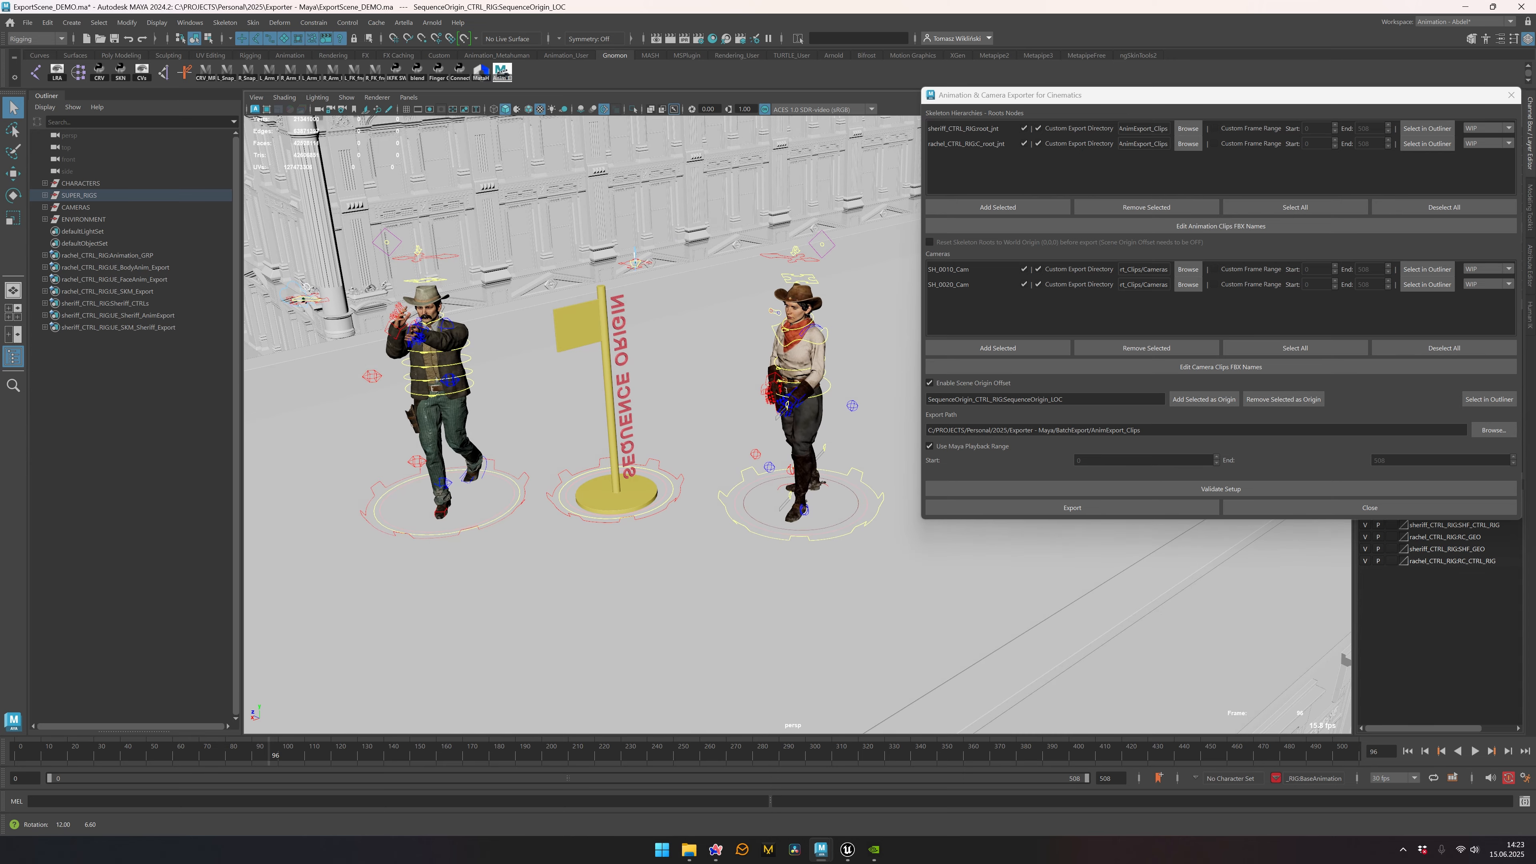
pyautogui.keyDown('alt'); pyautogui.moveTo(635, 454); pyautogui.dragTo(635, 489, button='middle'); pyautogui.keyUp('alt')
pyautogui.keyDown('alt'); pyautogui.moveTo(635, 489); pyautogui.dragTo(614, 468); pyautogui.keyUp('alt')
pyautogui.keyDown('alt'); pyautogui.moveTo(614, 469); pyautogui.dragTo(714, 441, button='middle'); pyautogui.keyUp('alt')
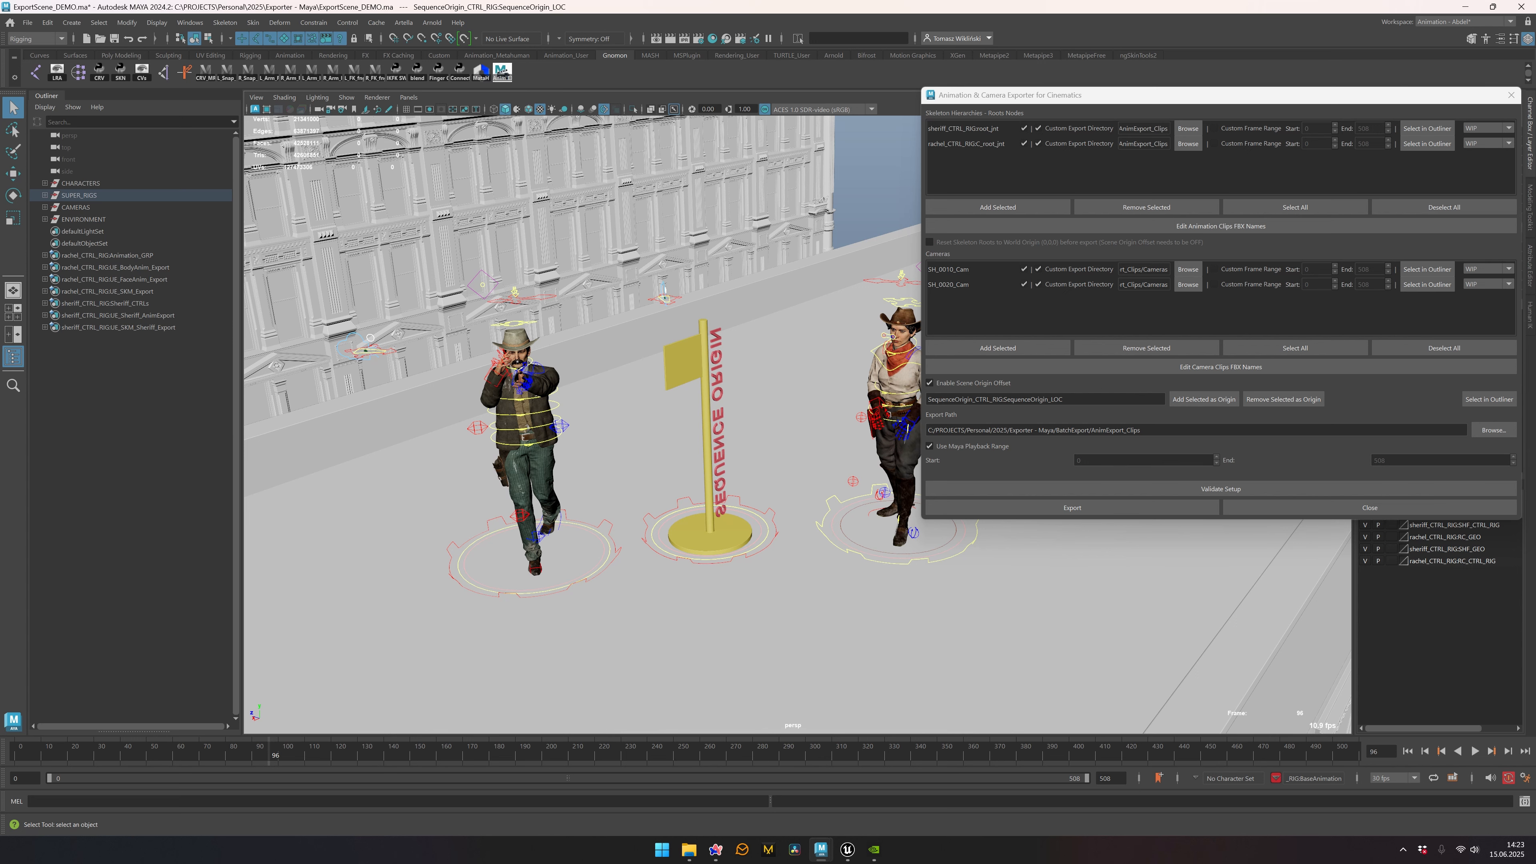
pyautogui.keyDown('alt'); pyautogui.moveTo(714, 441); pyautogui.dragTo(629, 431, button='middle'); pyautogui.keyUp('alt')
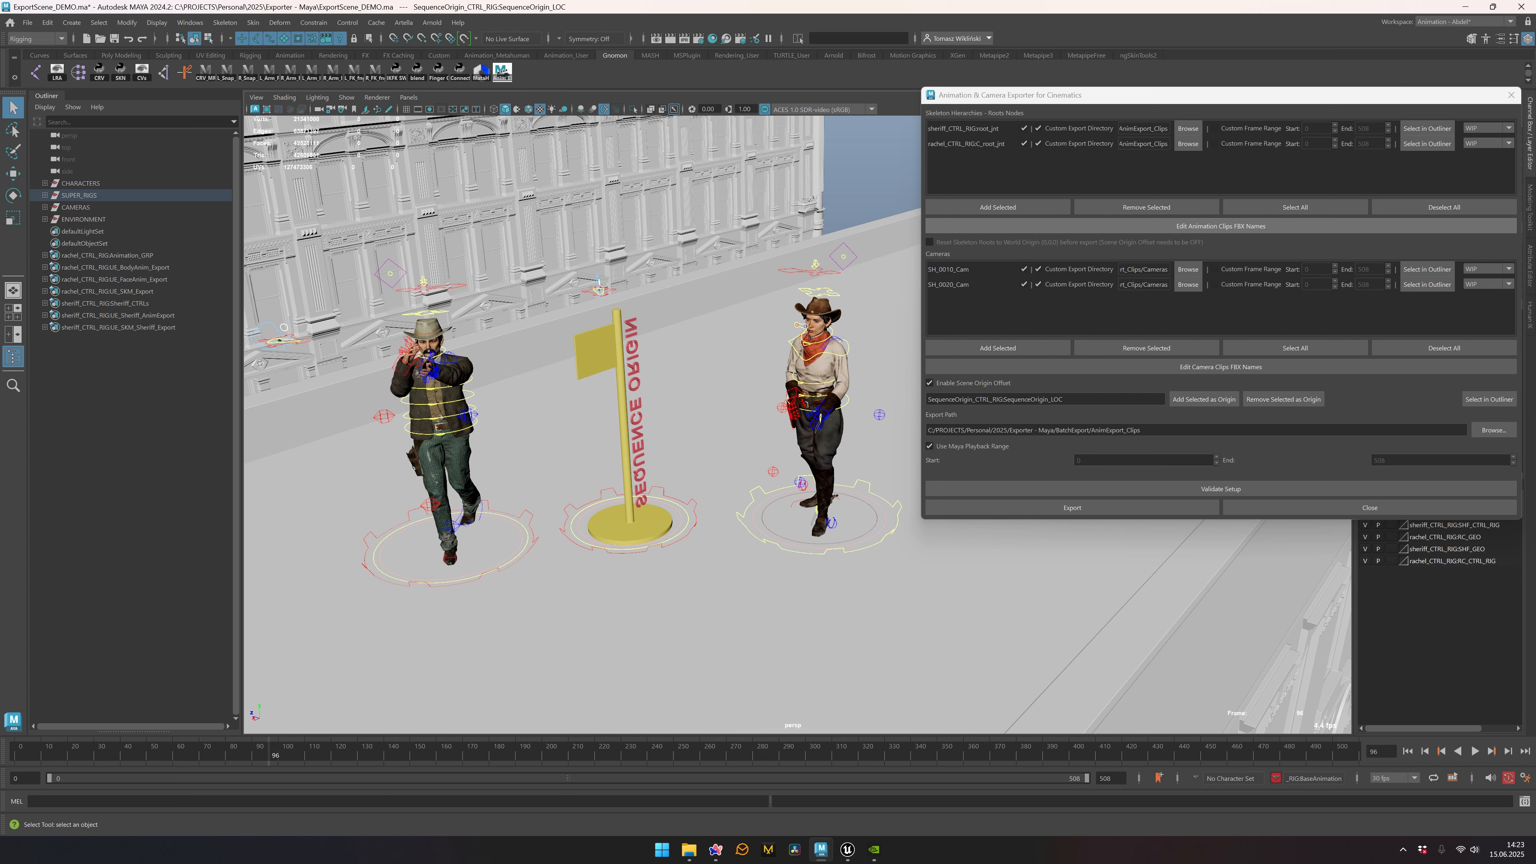
# Step: Rename the skeleton FBX exports to Sheriff_SQO and Cowgirl_SQO for the sheriff and rachel root joints
pyautogui.click(1220, 225)
pyautogui.doubleClick(1194, 290)
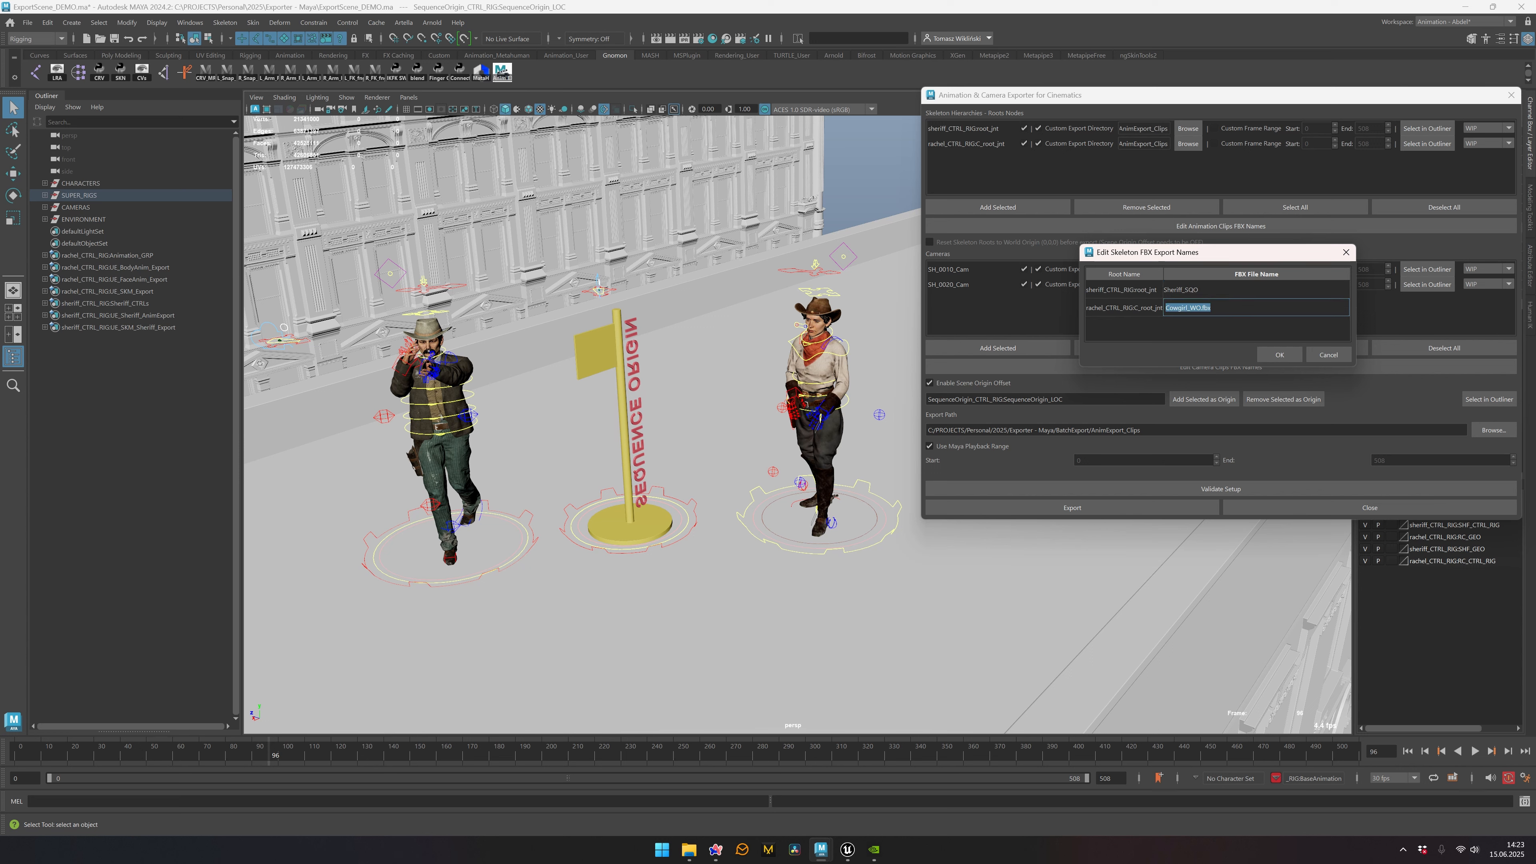
pyautogui.press('Return')
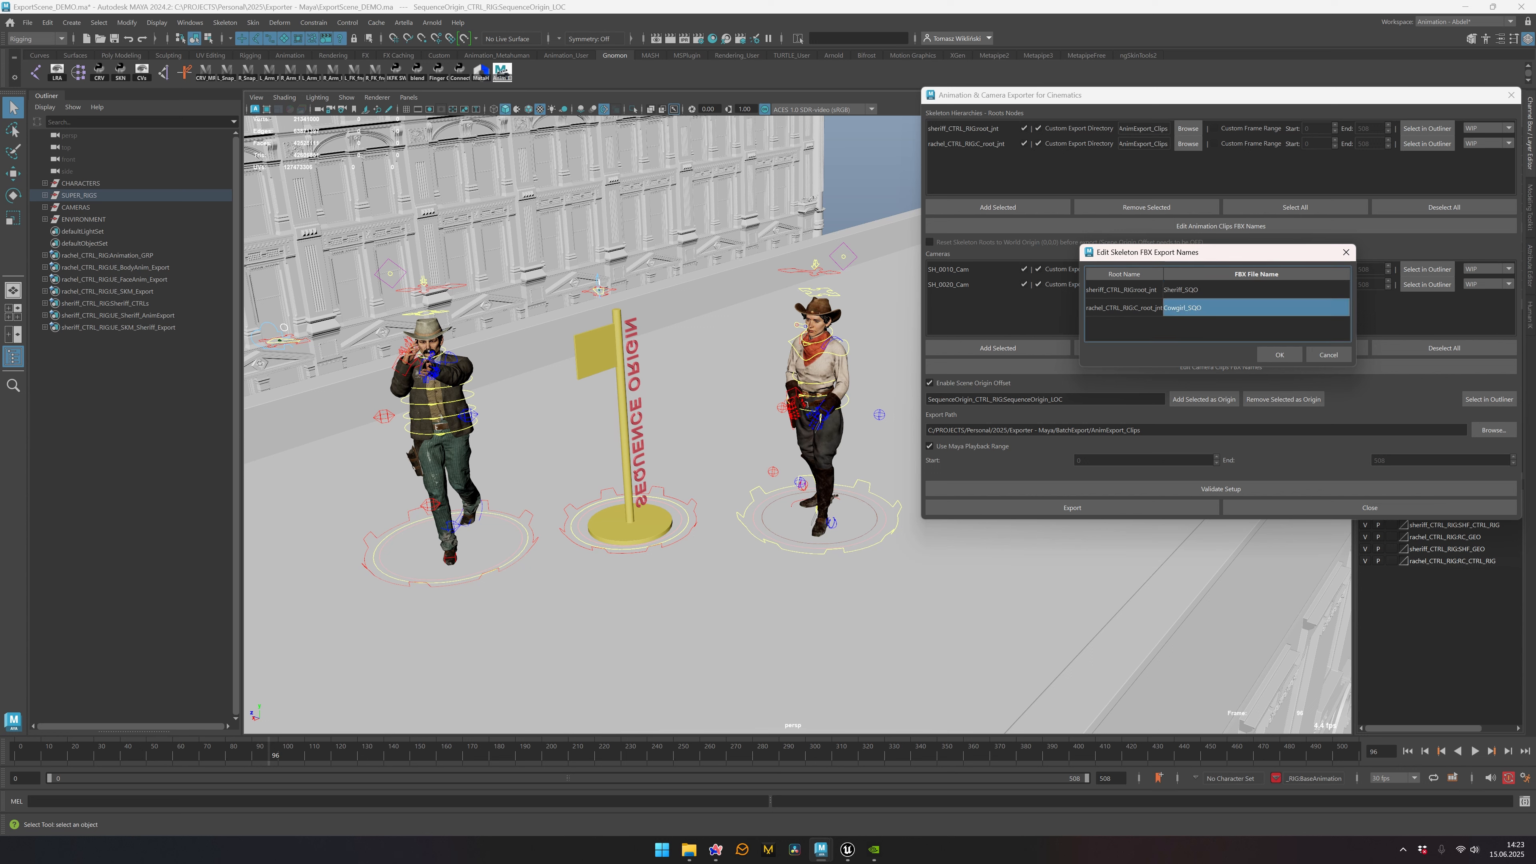
pyautogui.click(1278, 355)
# Step: Rename the camera FBX exports to SH_0010_Cam_SQO and SH_0020_Cam_SQO
pyautogui.click(1277, 366)
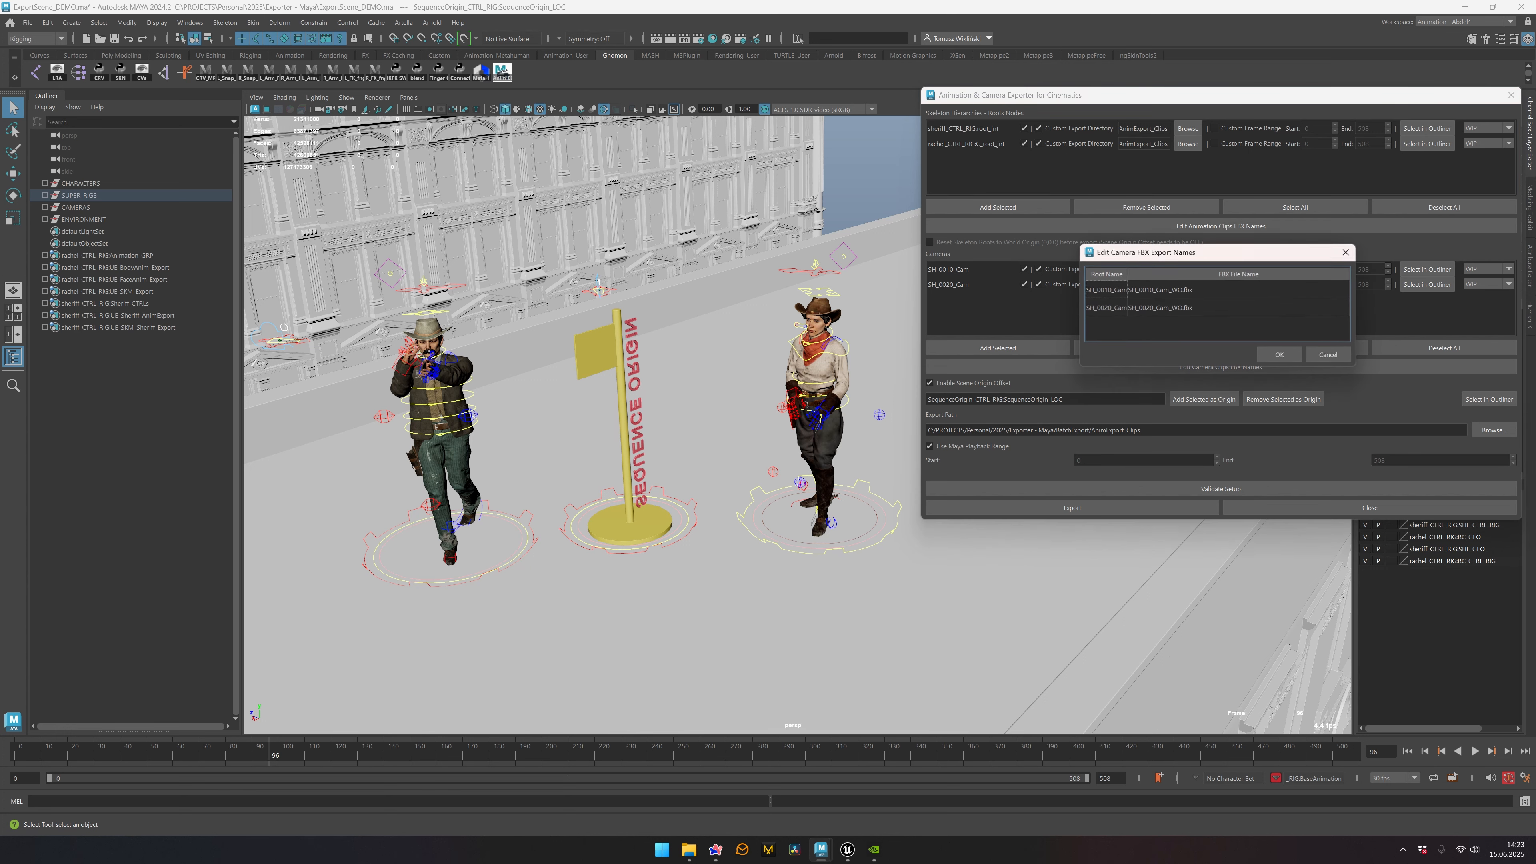
pyautogui.doubleClick(1195, 290)
pyautogui.click(1196, 290)
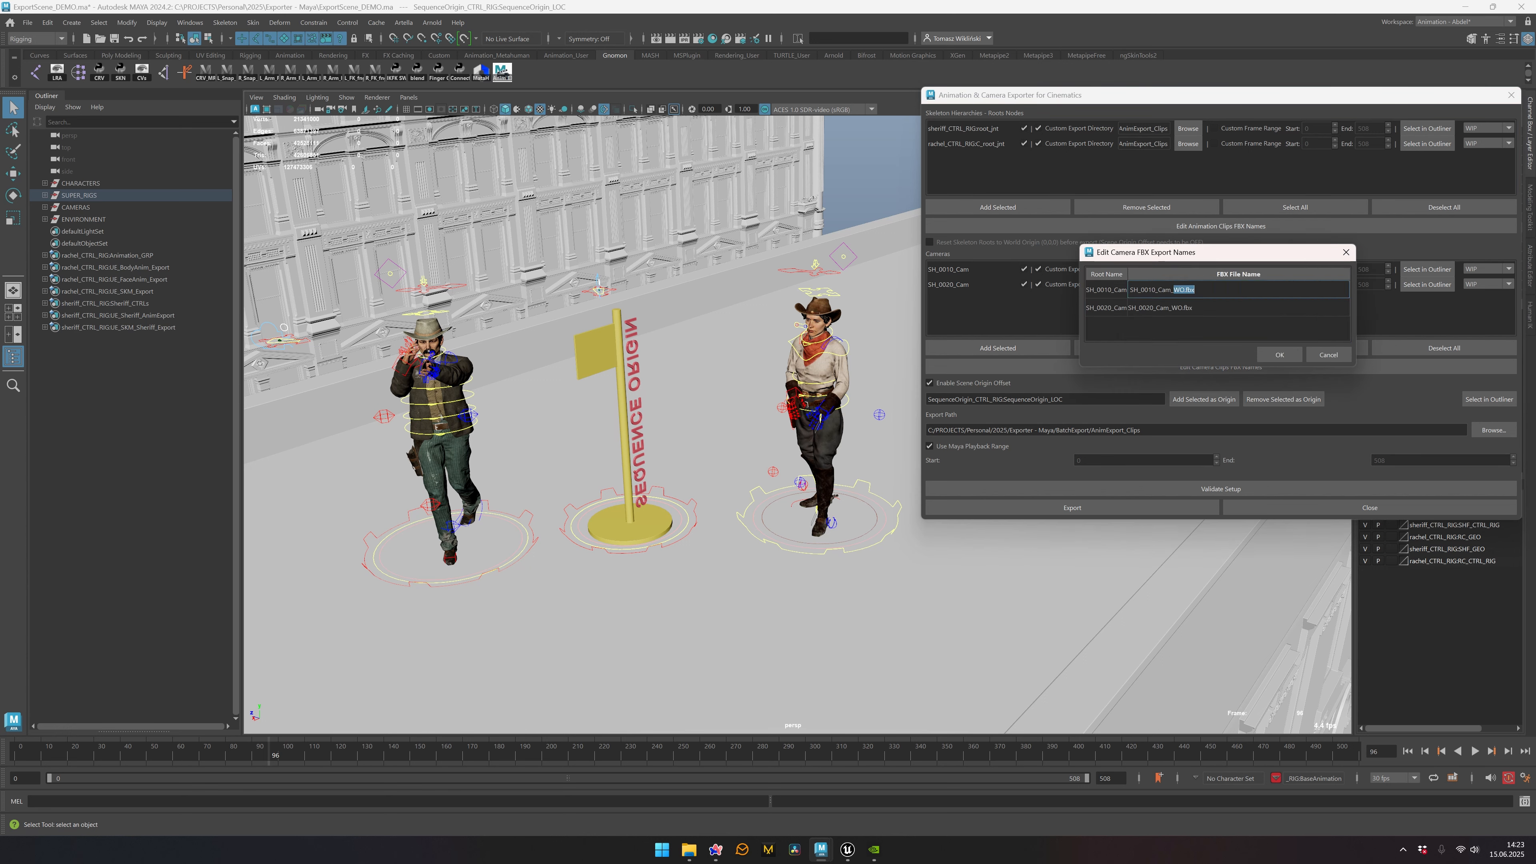
pyautogui.write('SQO')
pyautogui.press('Return')
pyautogui.doubleClick(1196, 308)
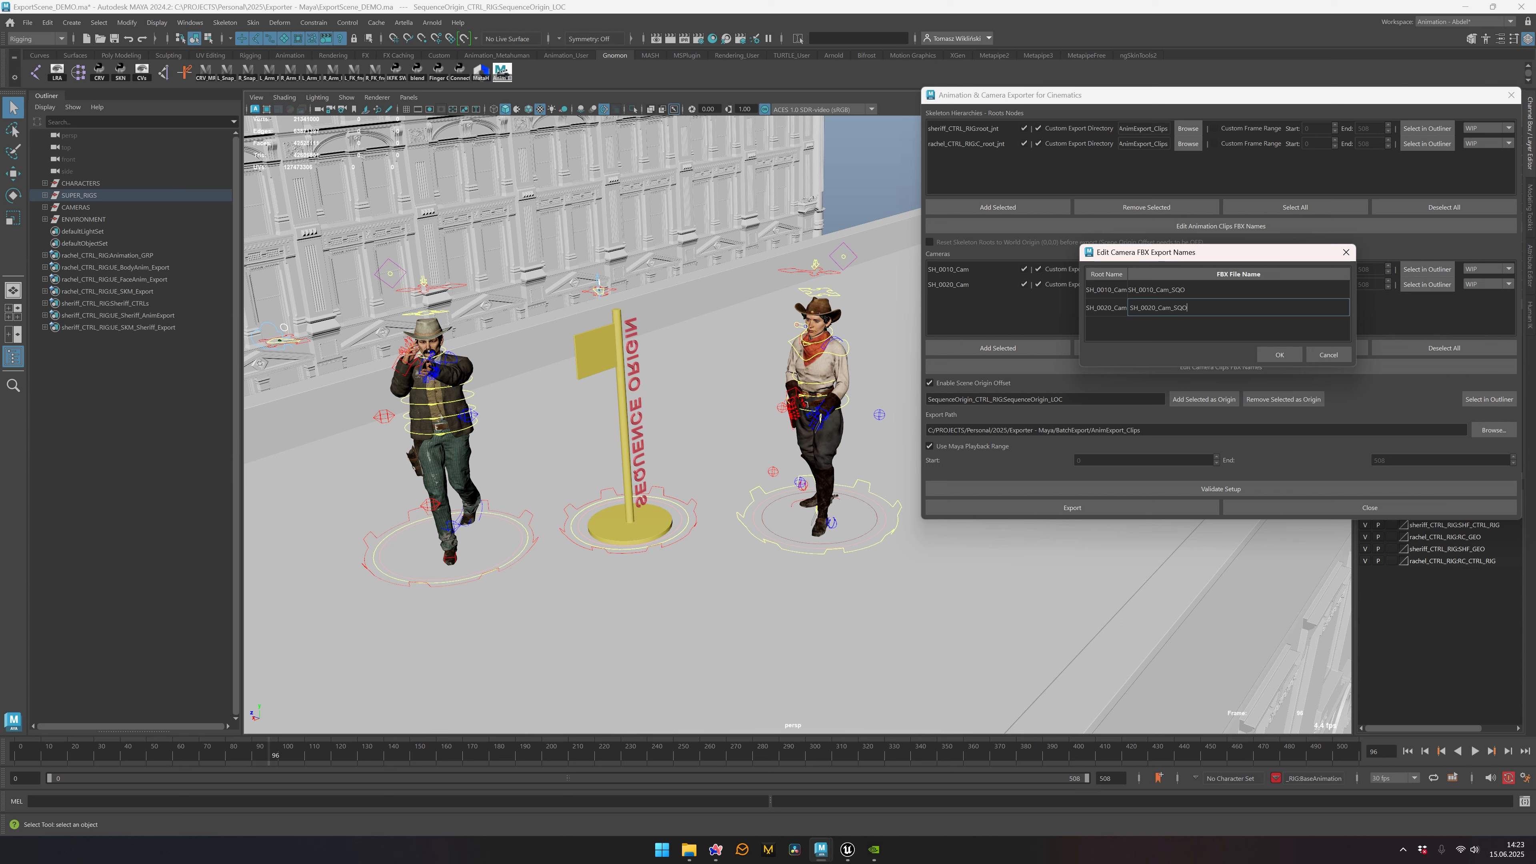
pyautogui.press('Return')
pyautogui.press('Return')
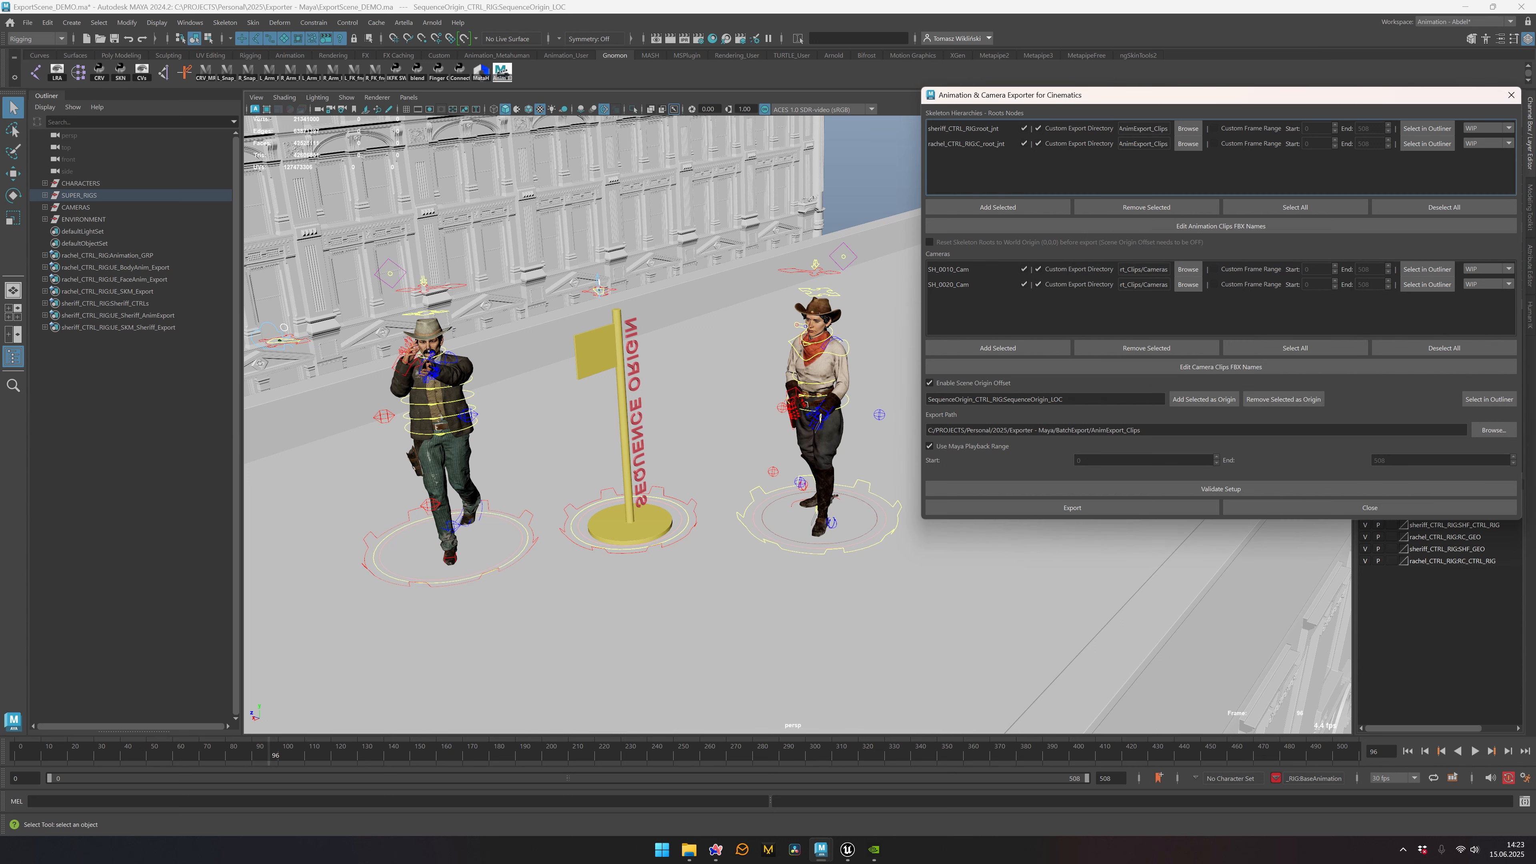
# Step: Validate the exporter setup and export the character and camera clips with the scene origin offset
pyautogui.click(1220, 488)
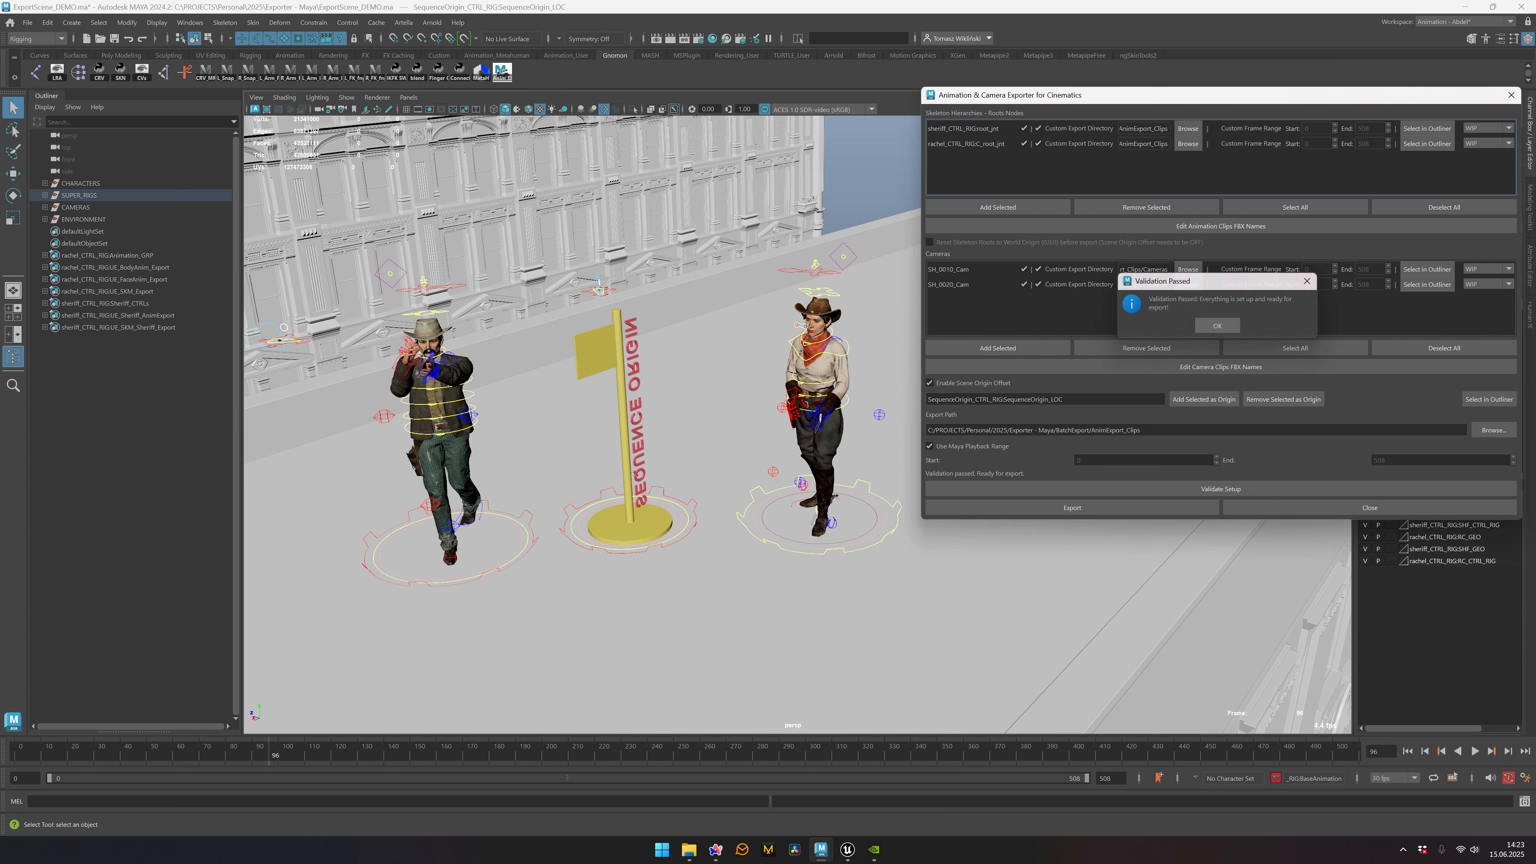
pyautogui.press('Return')
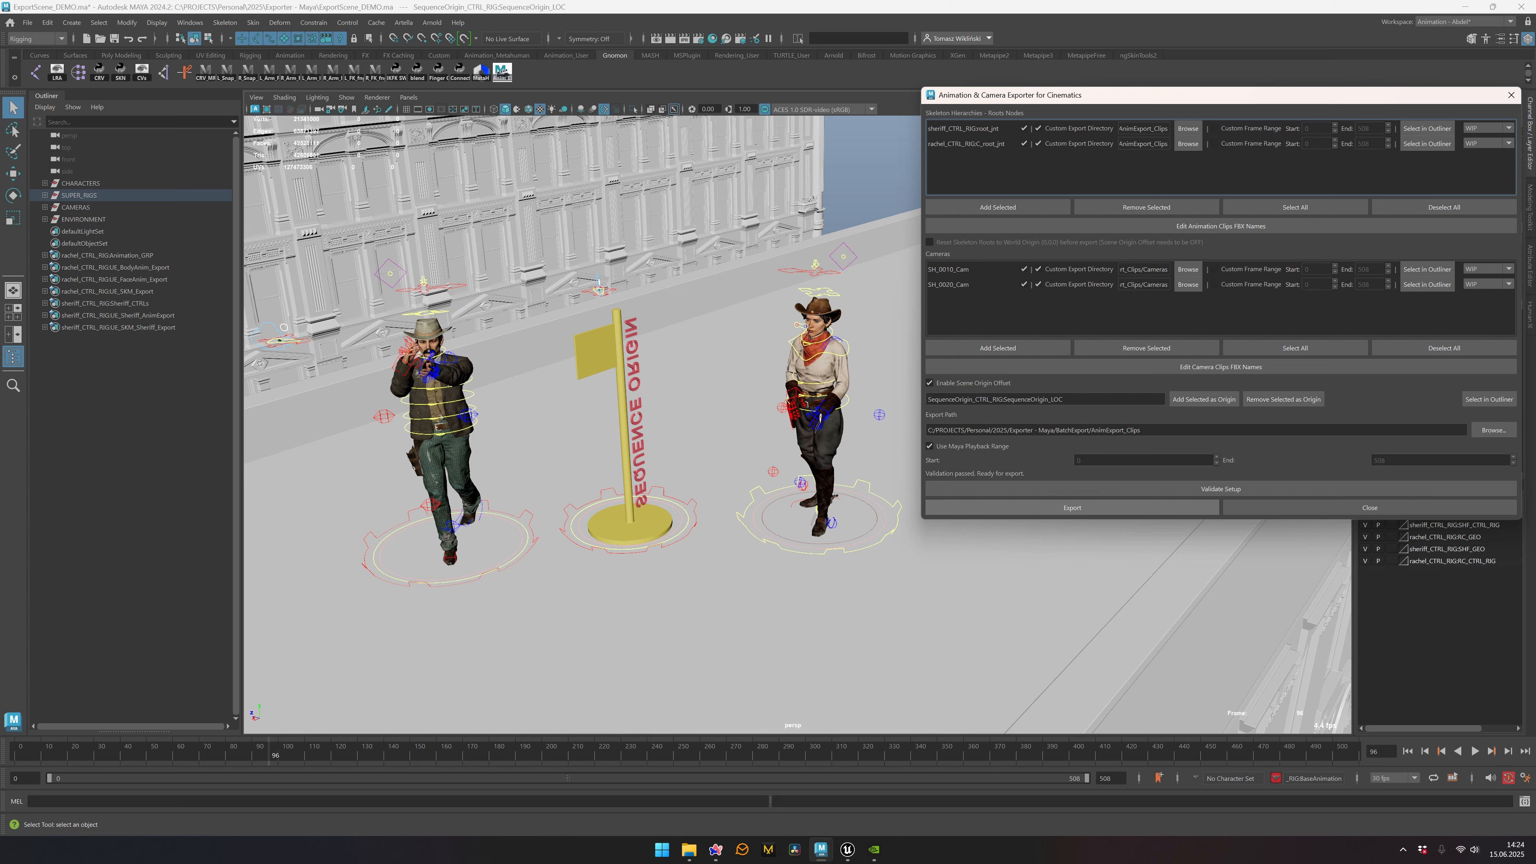
pyautogui.click(1071, 508)
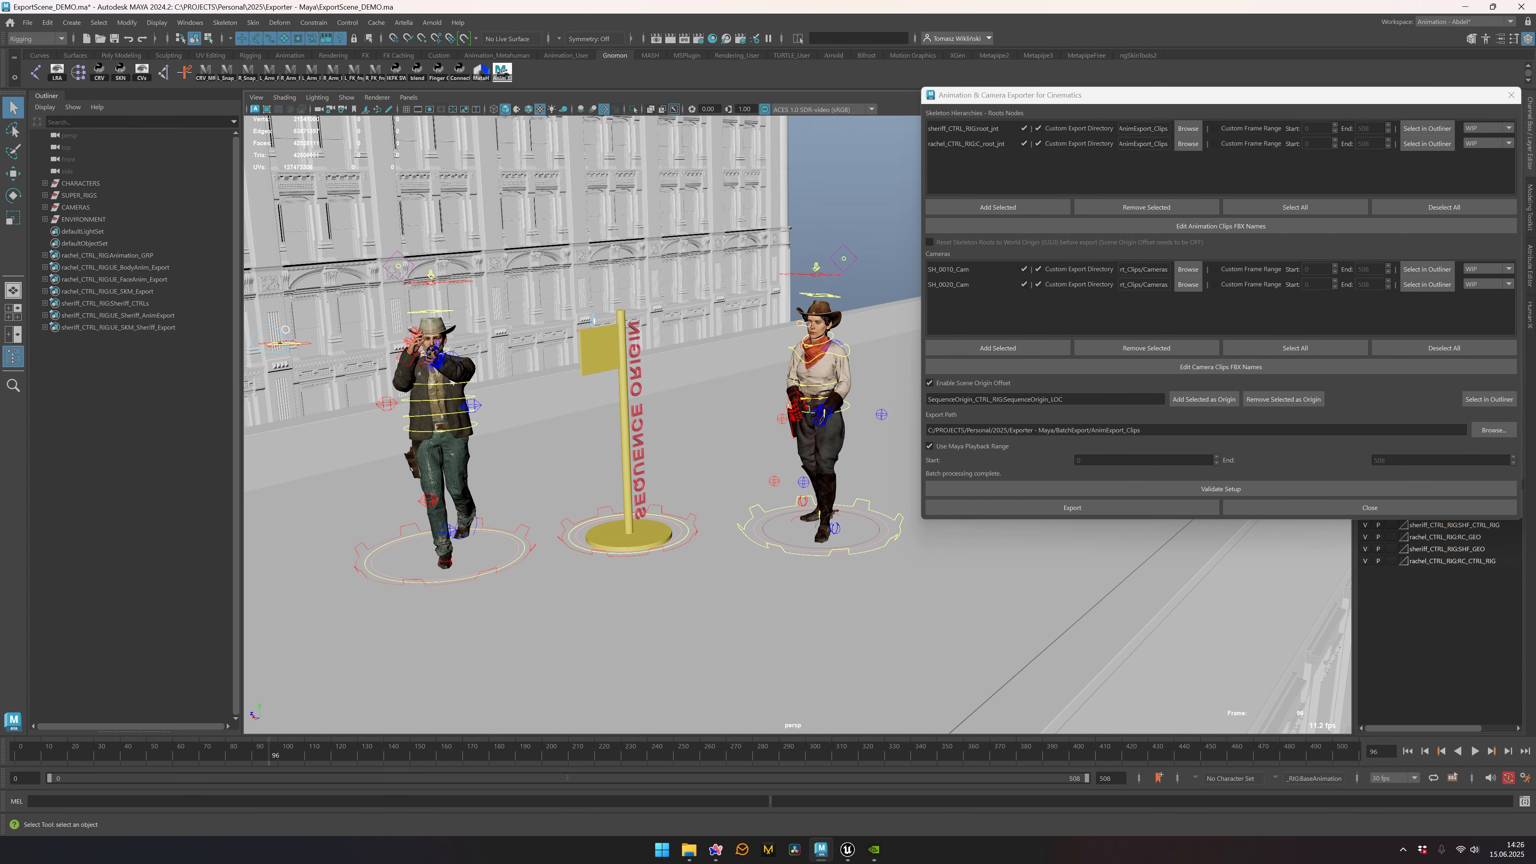
# Step: Switch to the Maya window with Cowgirl.fbx and inspect the exported skeleton around the world origin
pyautogui.keyDown('alt'); pyautogui.moveTo(594, 320); pyautogui.dragTo(587, 323, button='middle'); pyautogui.keyUp('alt')
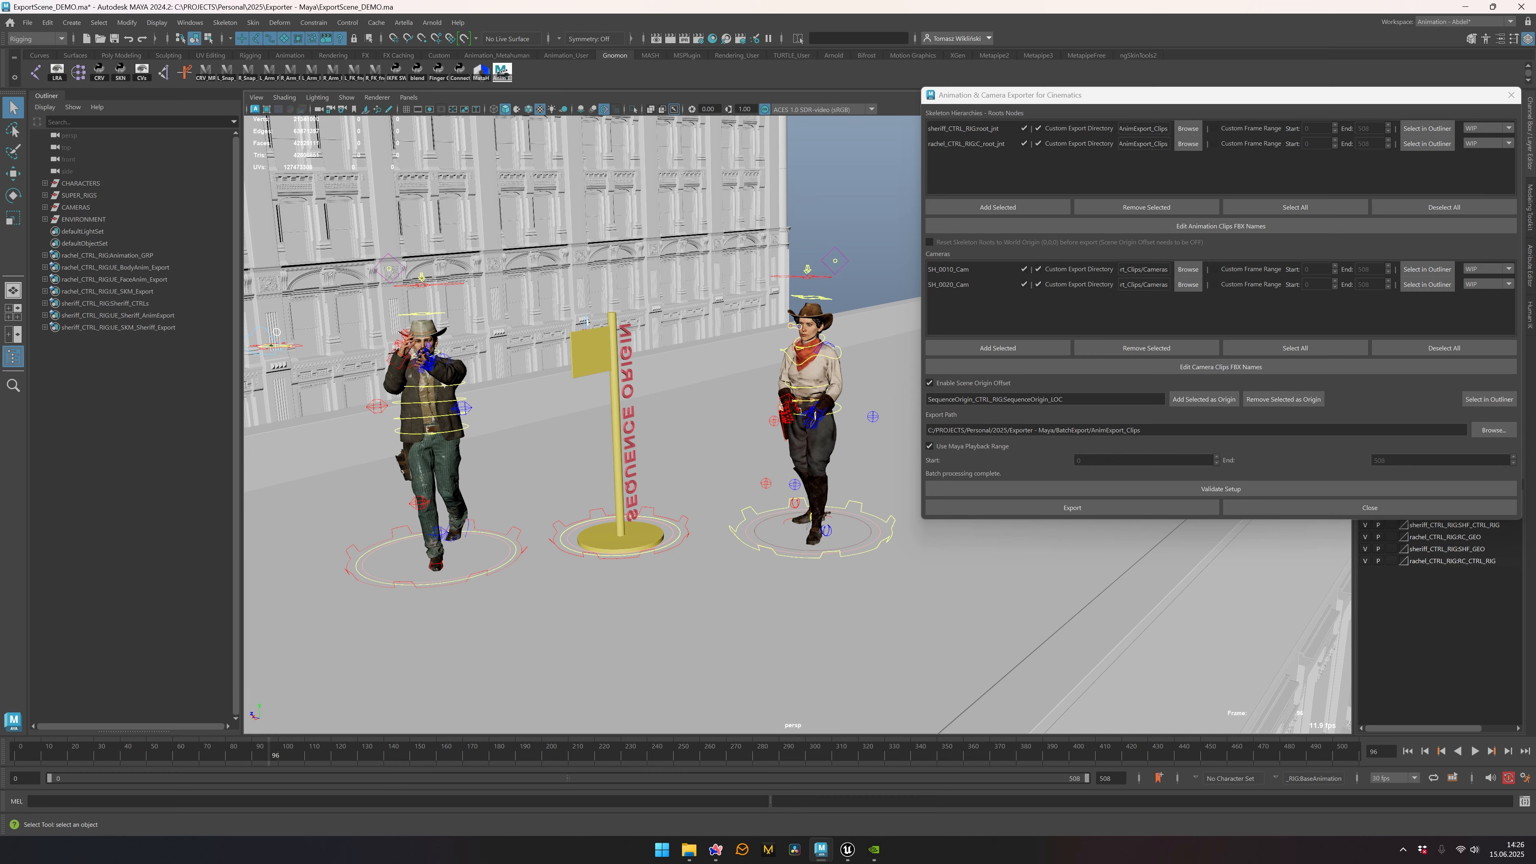
pyautogui.click(820, 849)
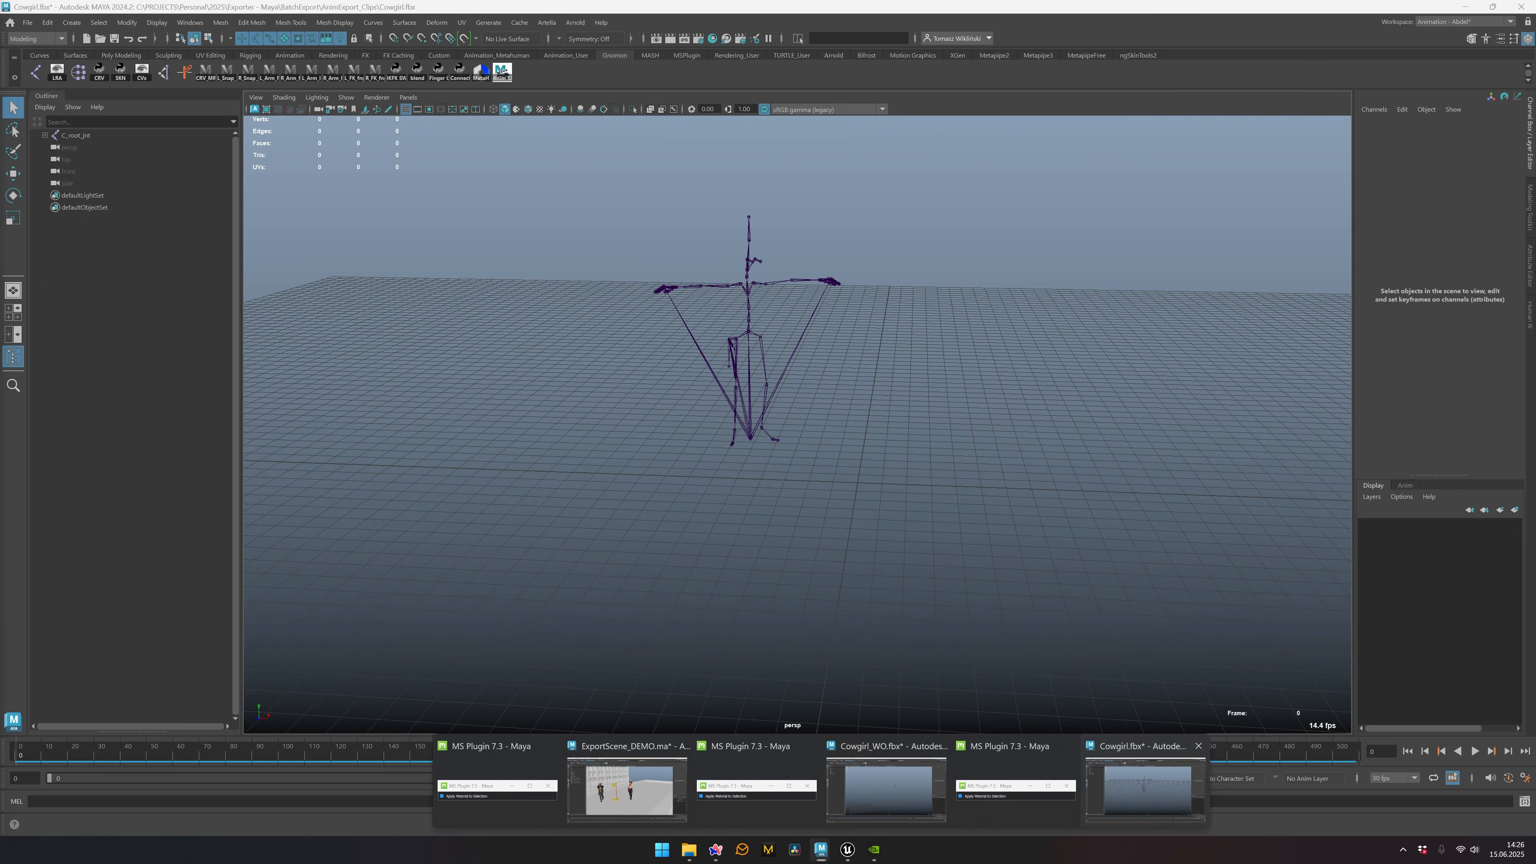
pyautogui.click(1145, 790)
pyautogui.keyDown('alt'); pyautogui.moveTo(907, 460); pyautogui.dragTo(840, 458); pyautogui.keyUp('alt')
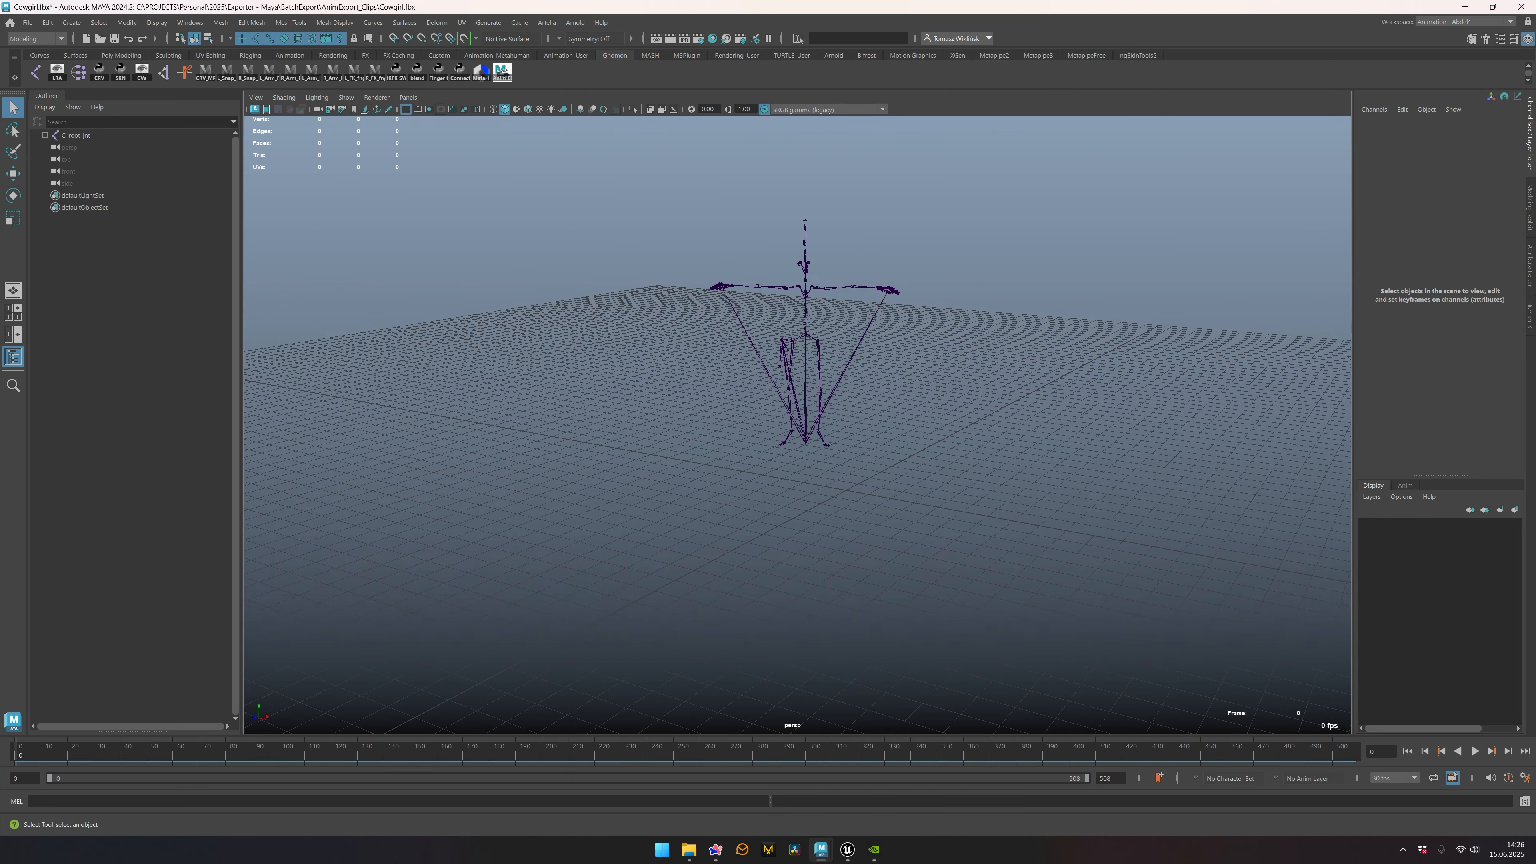
pyautogui.keyDown('alt'); pyautogui.moveTo(840, 458); pyautogui.dragTo(805, 501, button='middle'); pyautogui.keyUp('alt')
pyautogui.keyDown('alt'); pyautogui.moveTo(804, 501); pyautogui.dragTo(783, 513); pyautogui.keyUp('alt')
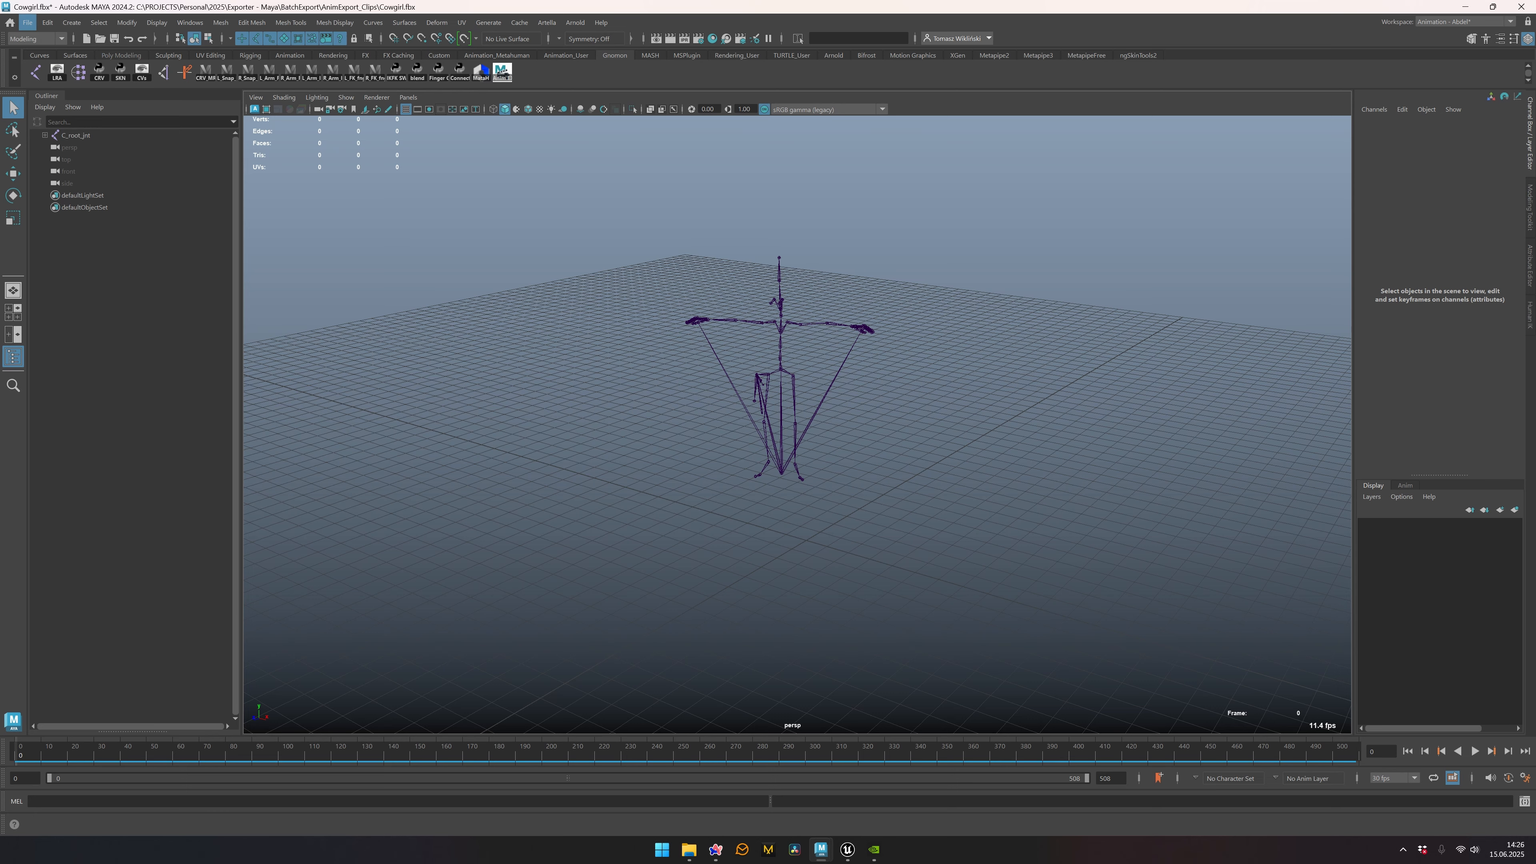
pyautogui.keyDown('alt'); pyautogui.moveTo(783, 514); pyautogui.dragTo(768, 511, button='middle'); pyautogui.keyUp('alt')
pyautogui.click(767, 469)
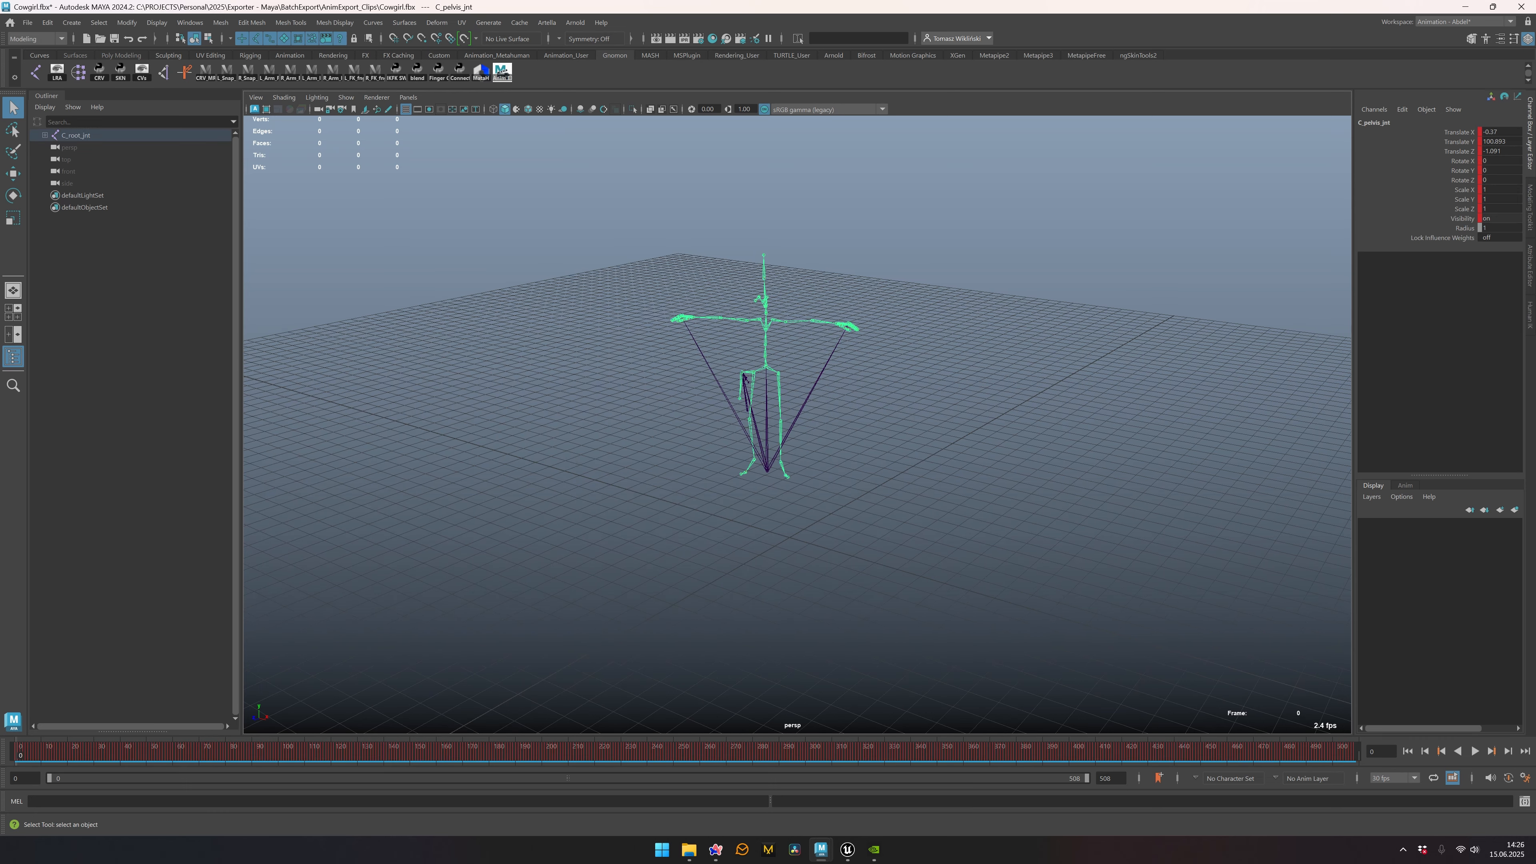
pyautogui.scroll(3, 767, 471)
pyautogui.keyDown('alt'); pyautogui.moveTo(766, 471); pyautogui.dragTo(696, 474); pyautogui.keyUp('alt')
pyautogui.click(695, 475)
# Step: Play back the Cowgirl.fbx skeleton animation and watch it from several angles
pyautogui.hotkey('alt', 'v')
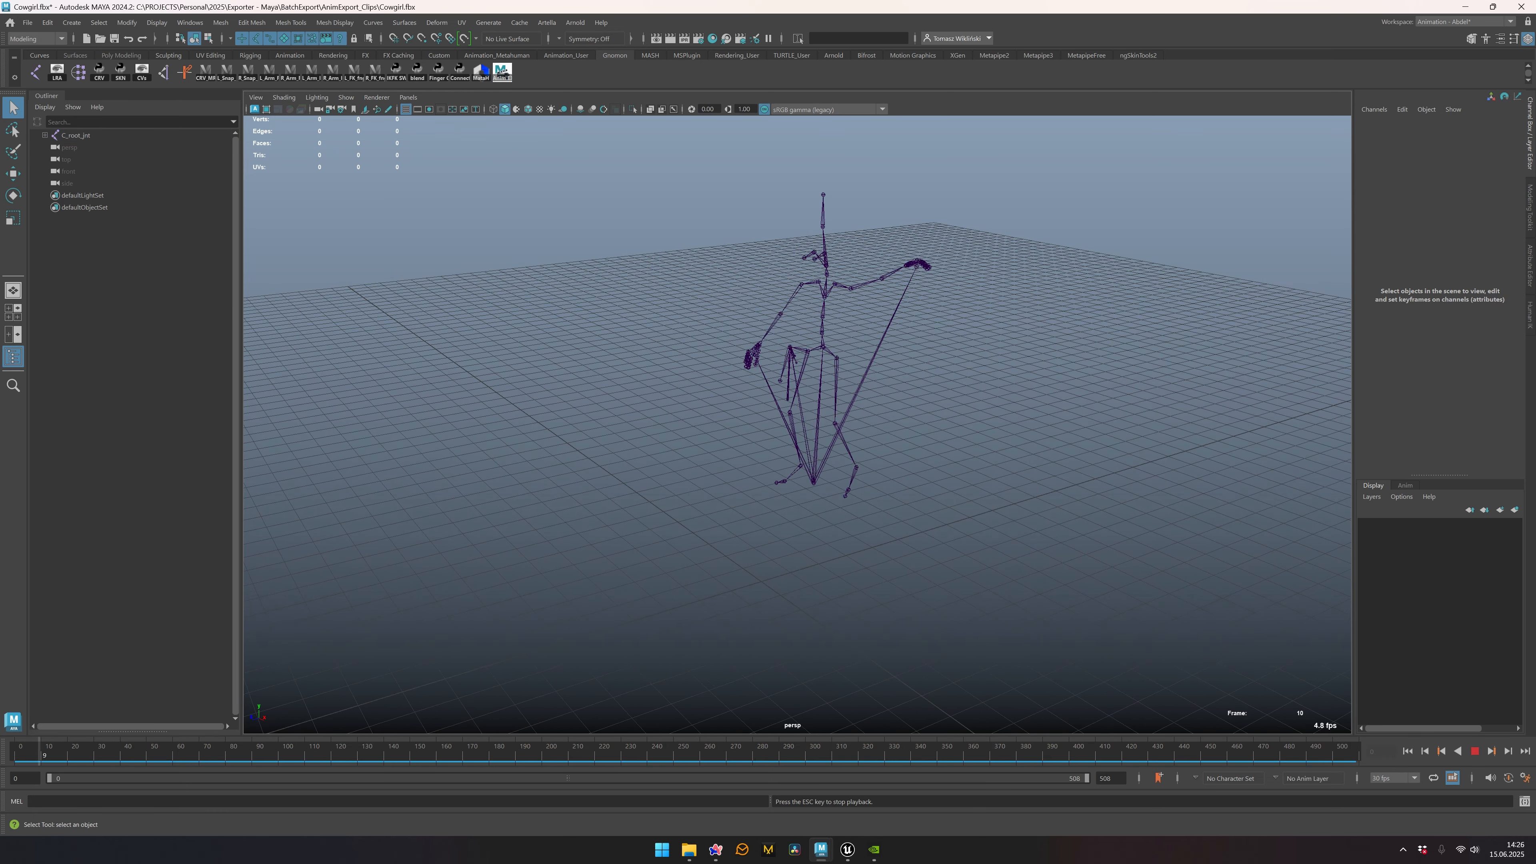
pyautogui.scroll(-2, 768, 448)
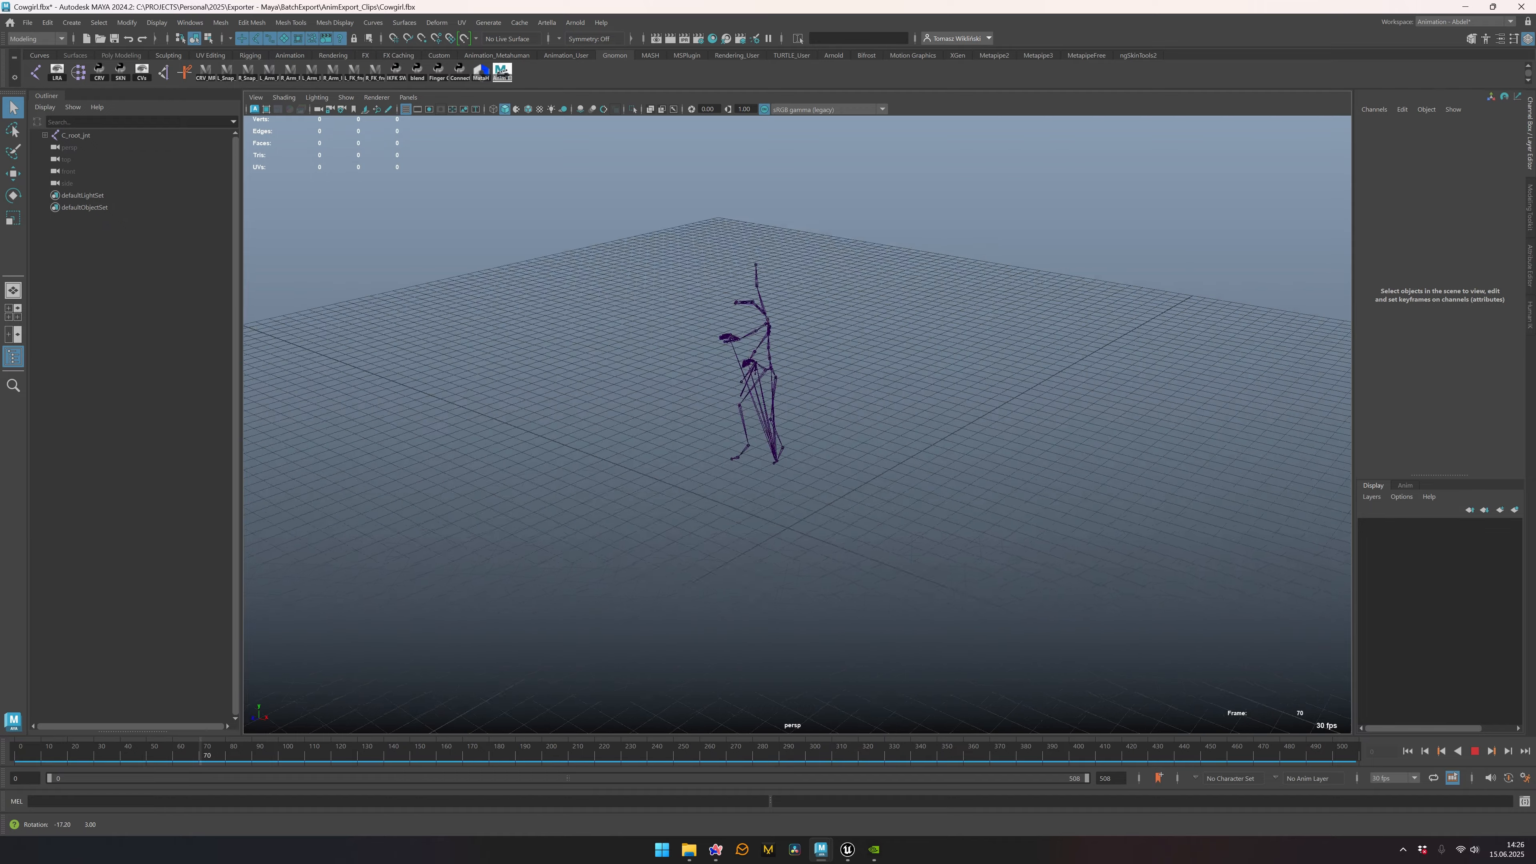
pyautogui.keyDown('alt'); pyautogui.moveTo(726, 460); pyautogui.dragTo(840, 457); pyautogui.keyUp('alt')
pyautogui.scroll(-3, 840, 463)
pyautogui.scroll(3, 853, 443)
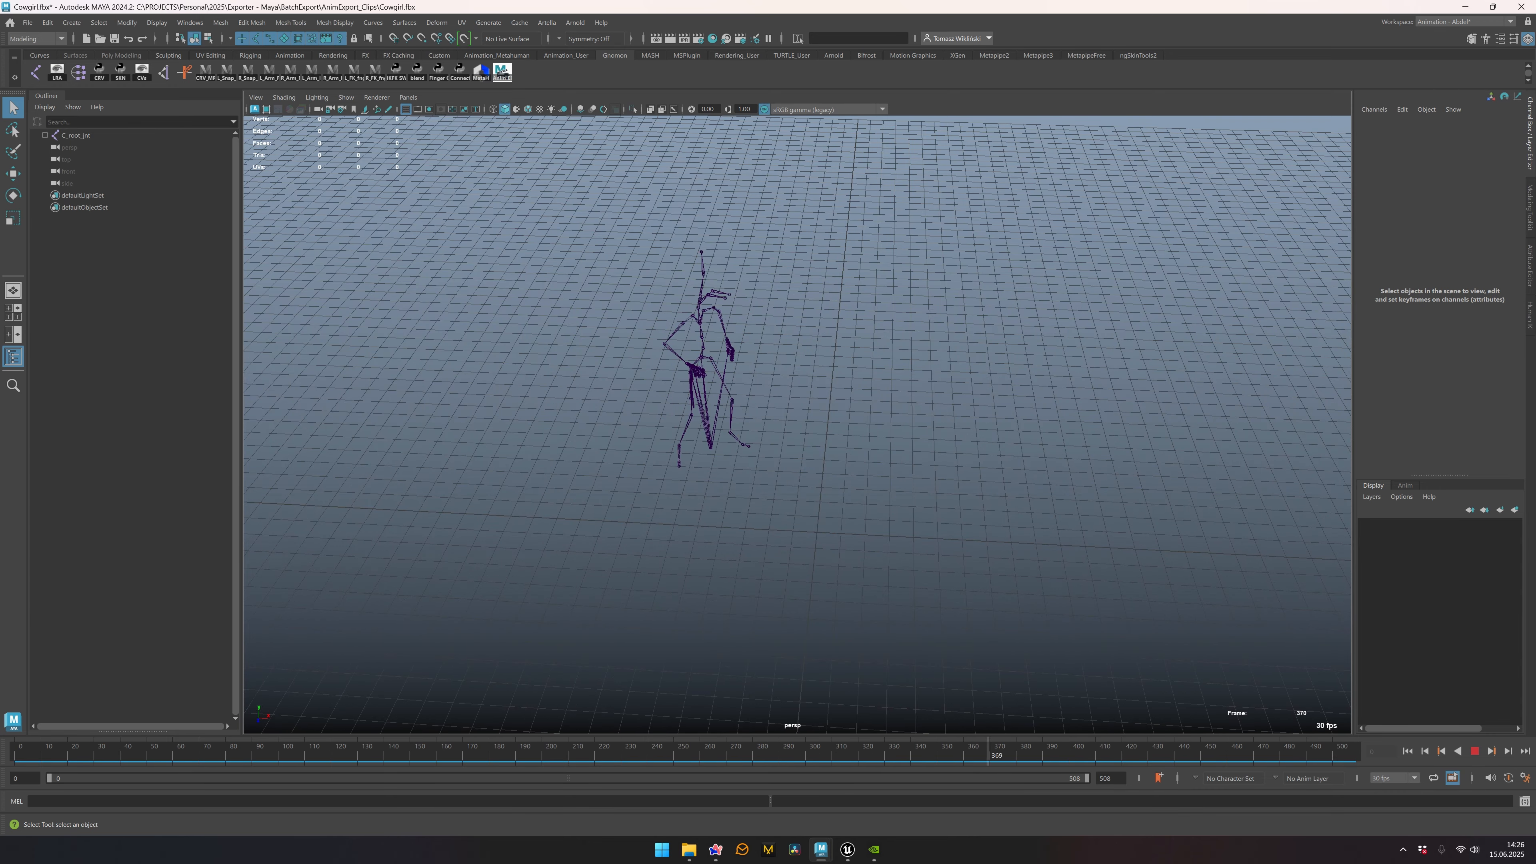
pyautogui.keyDown('alt'); pyautogui.moveTo(785, 454); pyautogui.dragTo(781, 412); pyautogui.keyUp('alt')
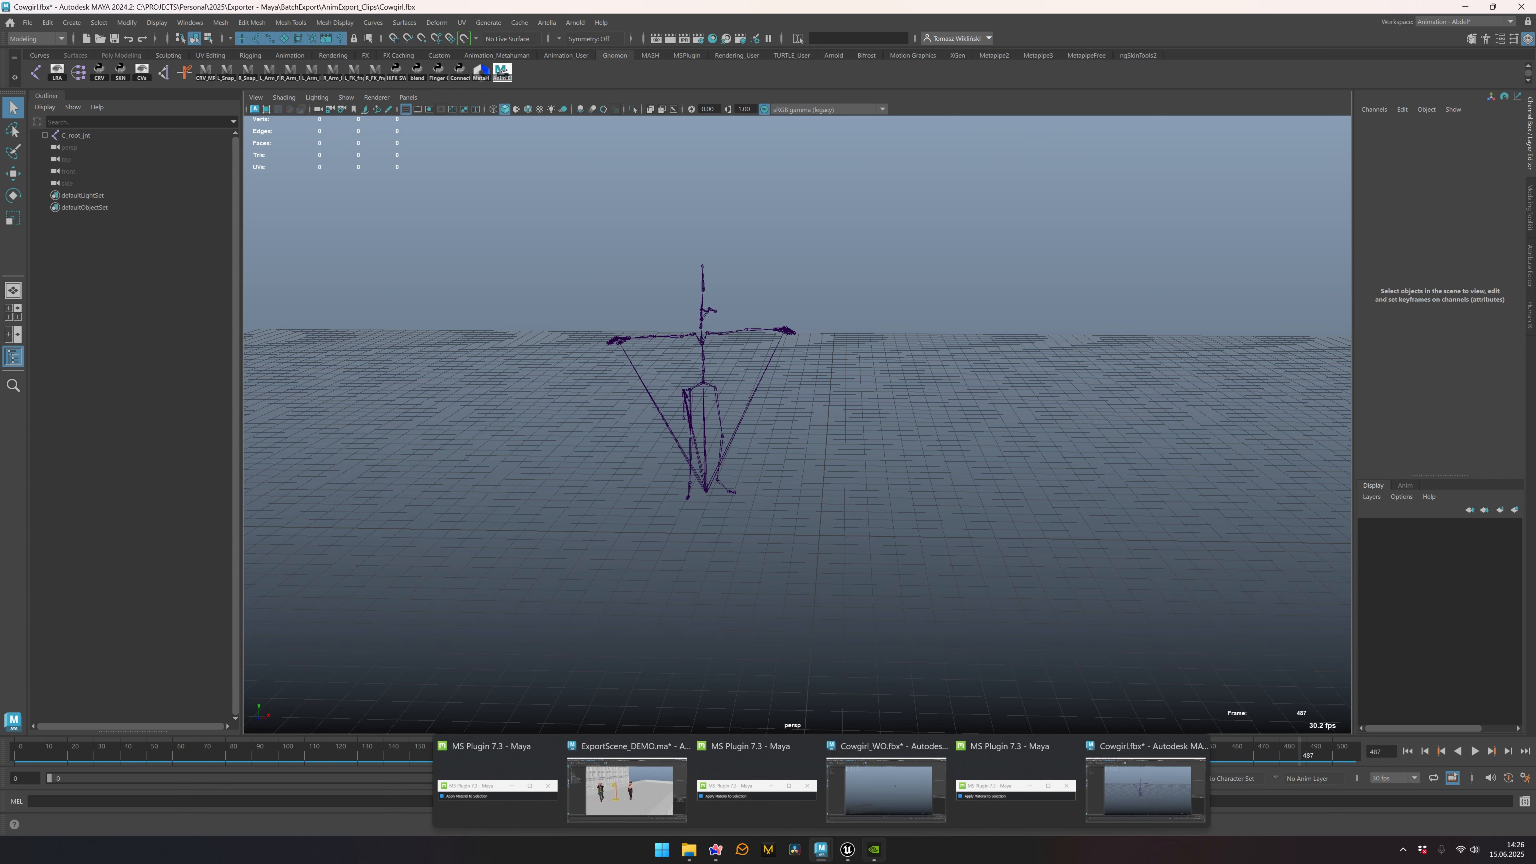
# Step: Switch to Unreal Editor and hide all cameras, characters and the marker in the World Origin - Setup folder
pyautogui.moveTo(847, 848)
pyautogui.click(847, 790)
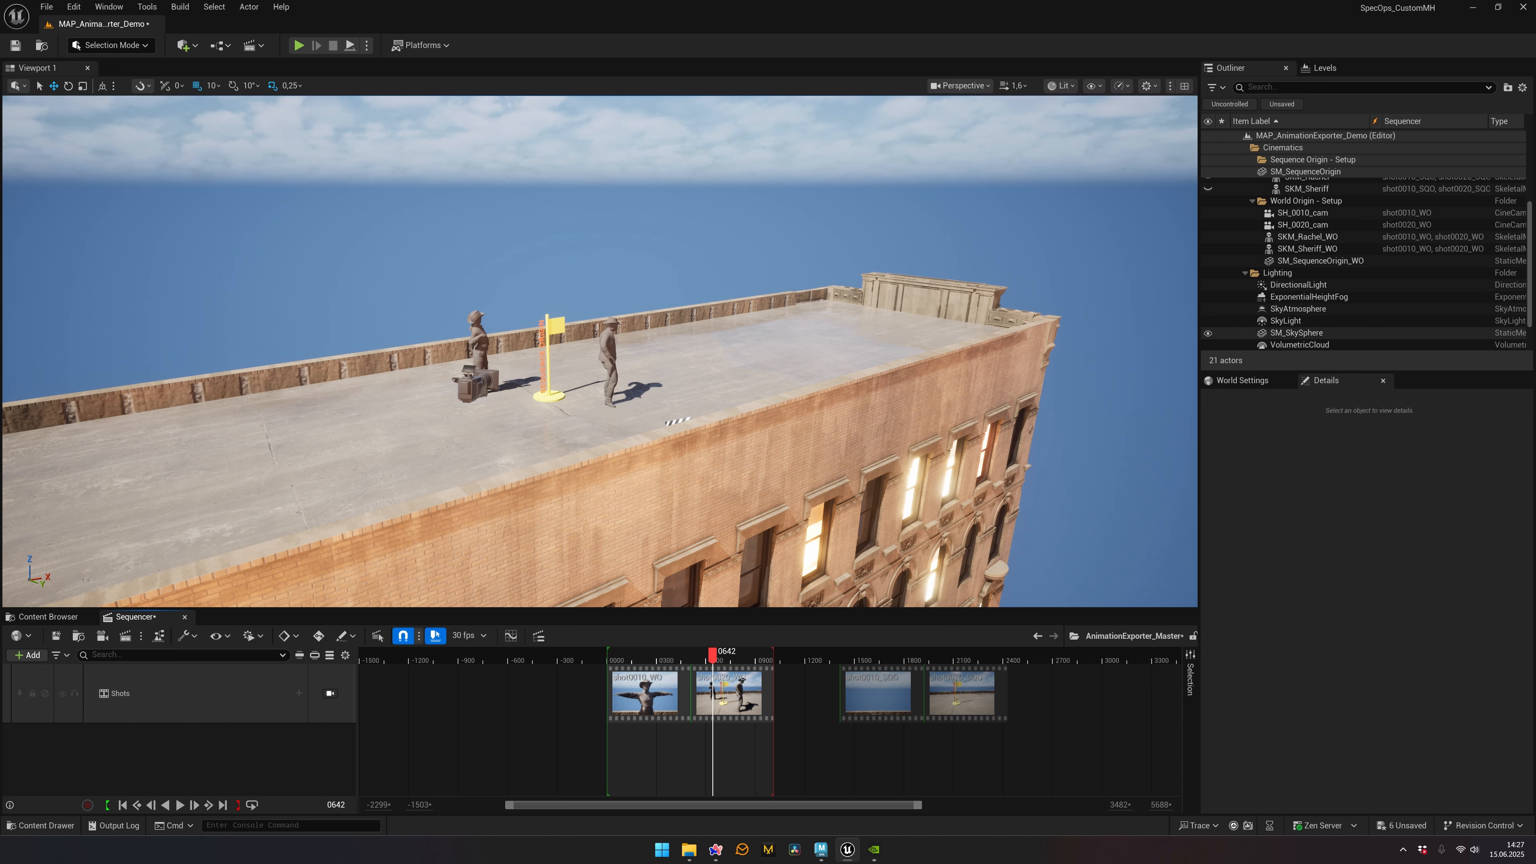
pyautogui.click(1303, 239)
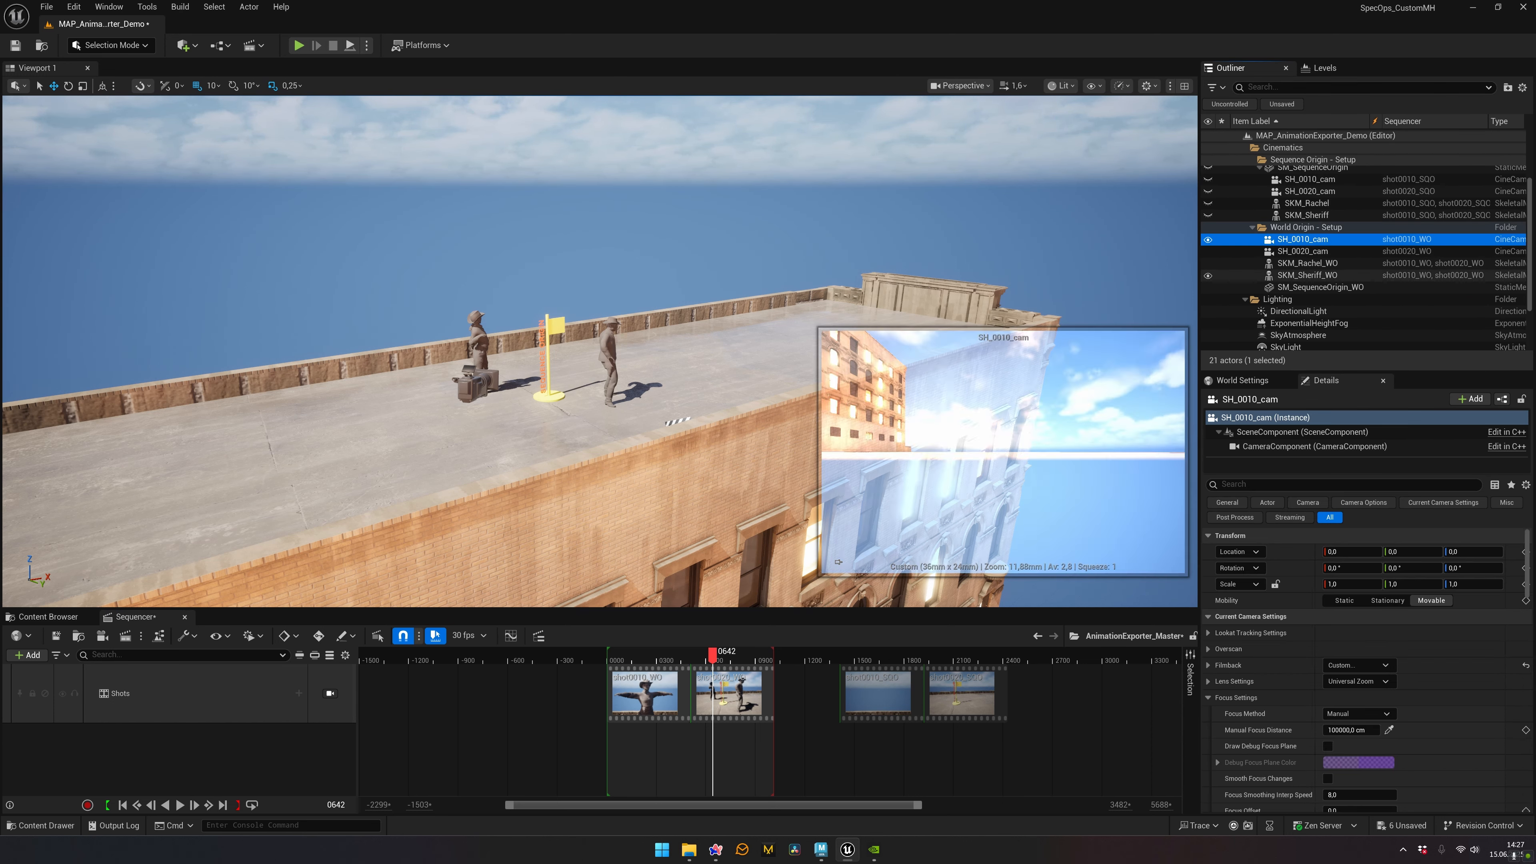
pyautogui.keyDown('shift'); pyautogui.click(1311, 288); pyautogui.keyUp('shift')
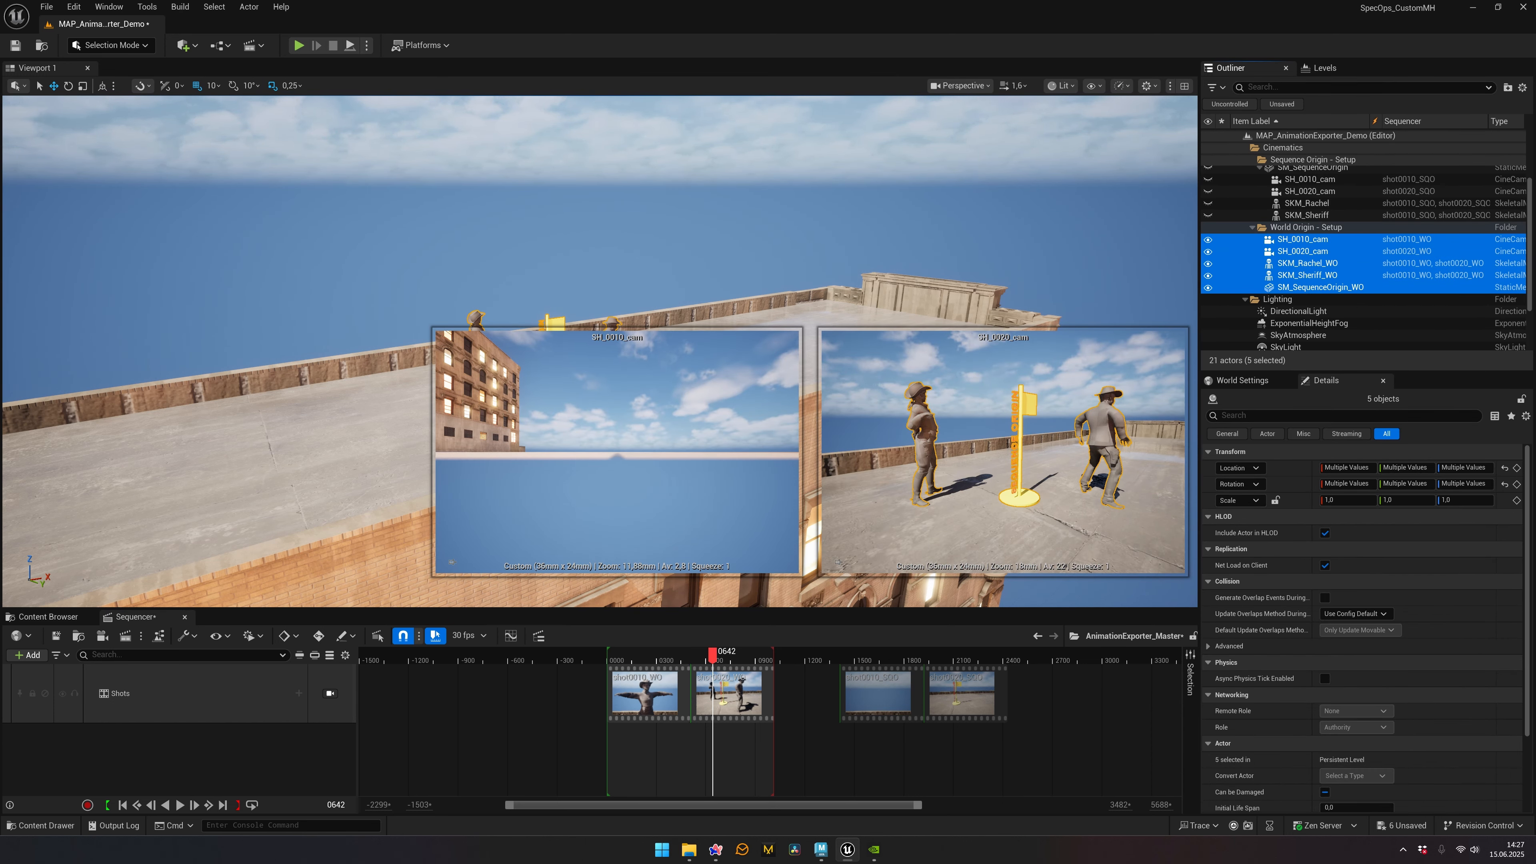
pyautogui.press('h')
# Step: Make SM_SequenceOrigin and its attached cameras and characters visible in the level
pyautogui.scroll(2, 1318, 273)
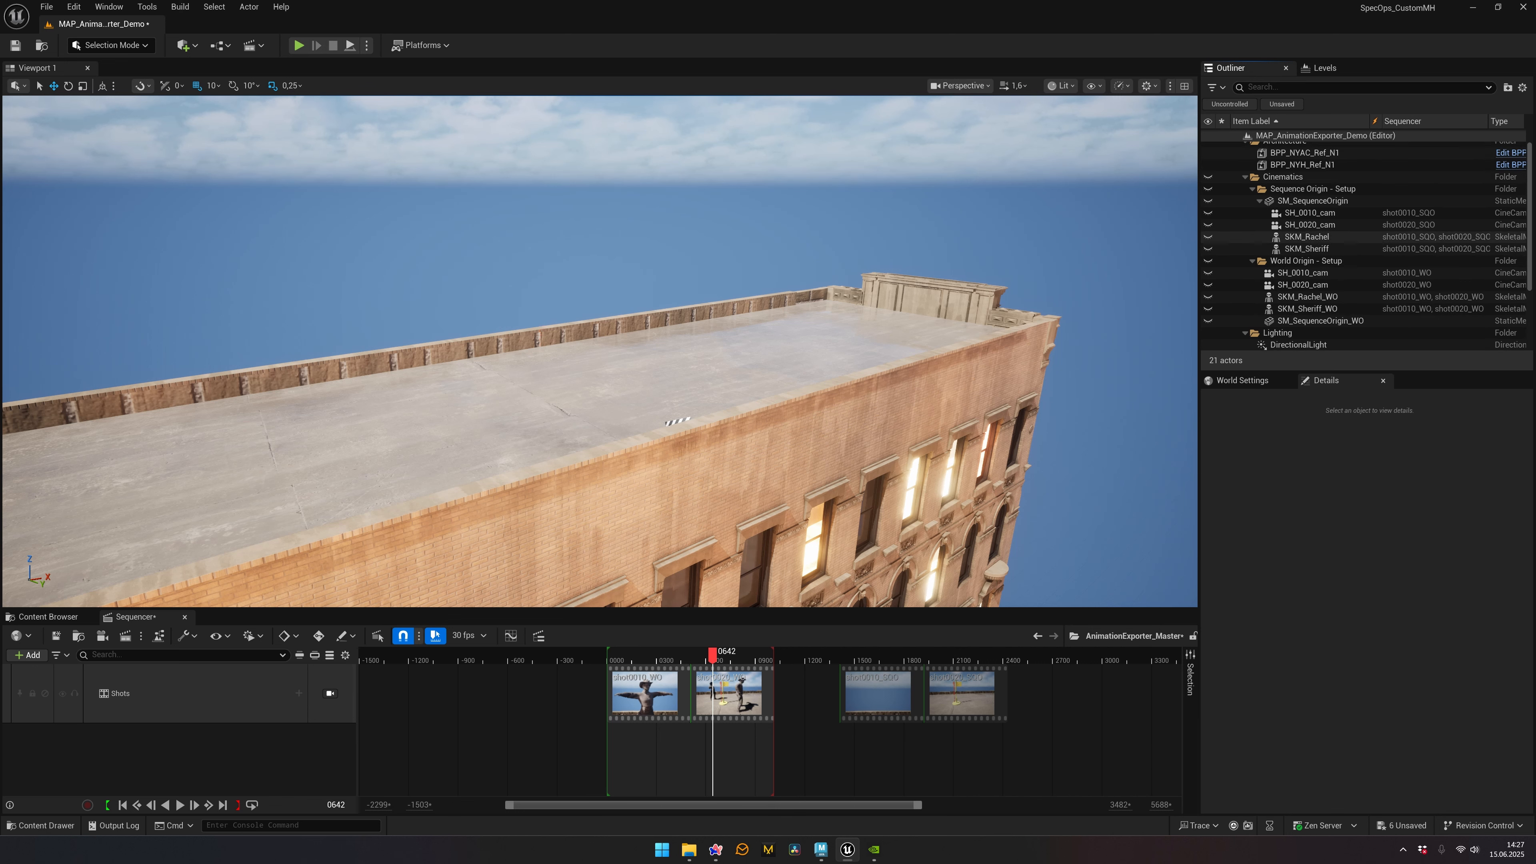
pyautogui.click(1312, 201)
pyautogui.keyDown('shift'); pyautogui.click(1306, 248); pyautogui.keyUp('shift')
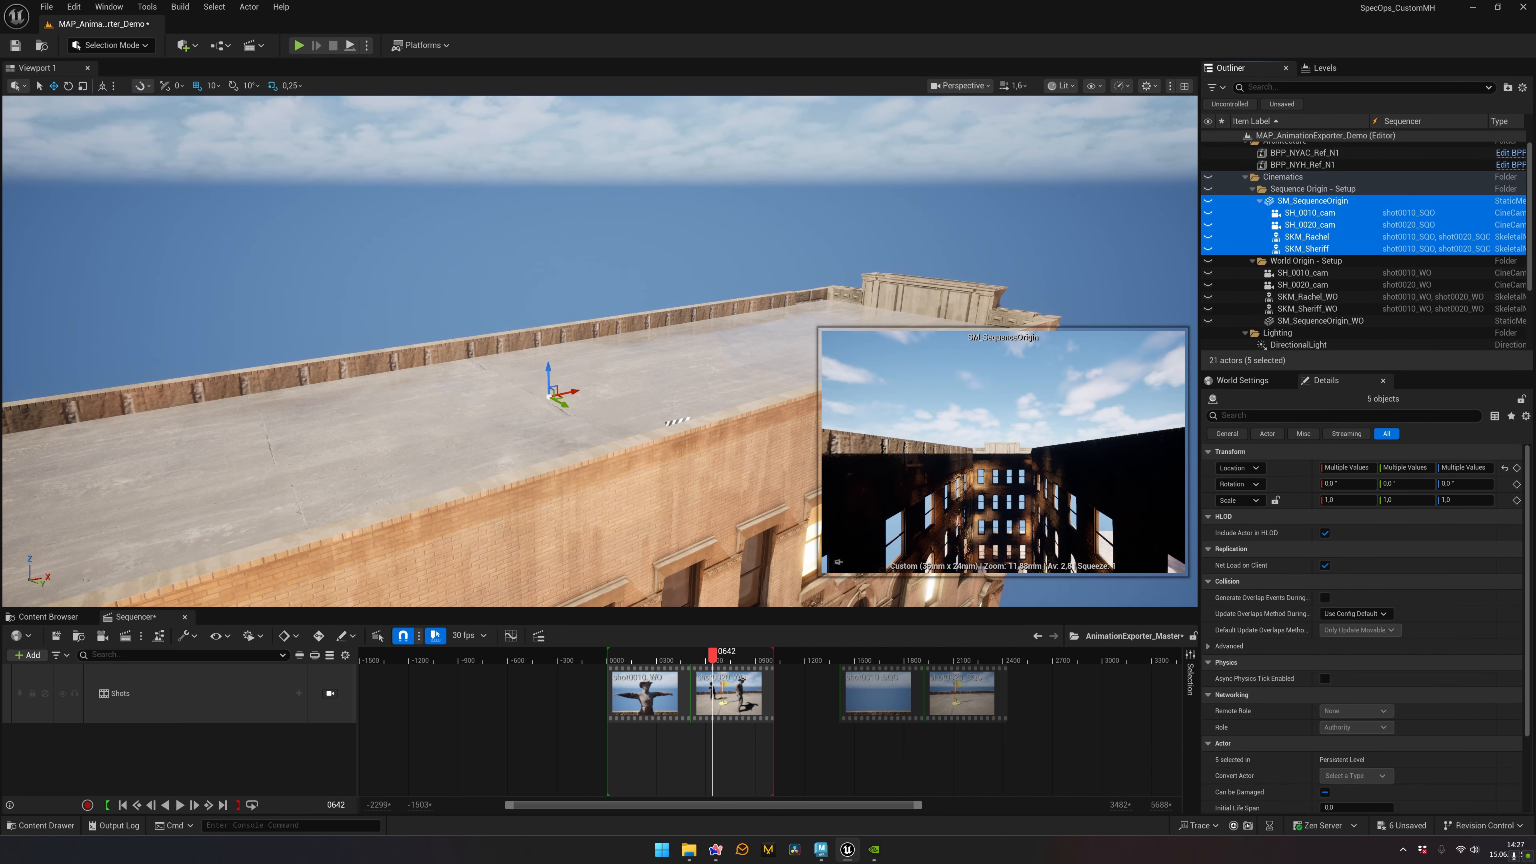
pyautogui.press('h')
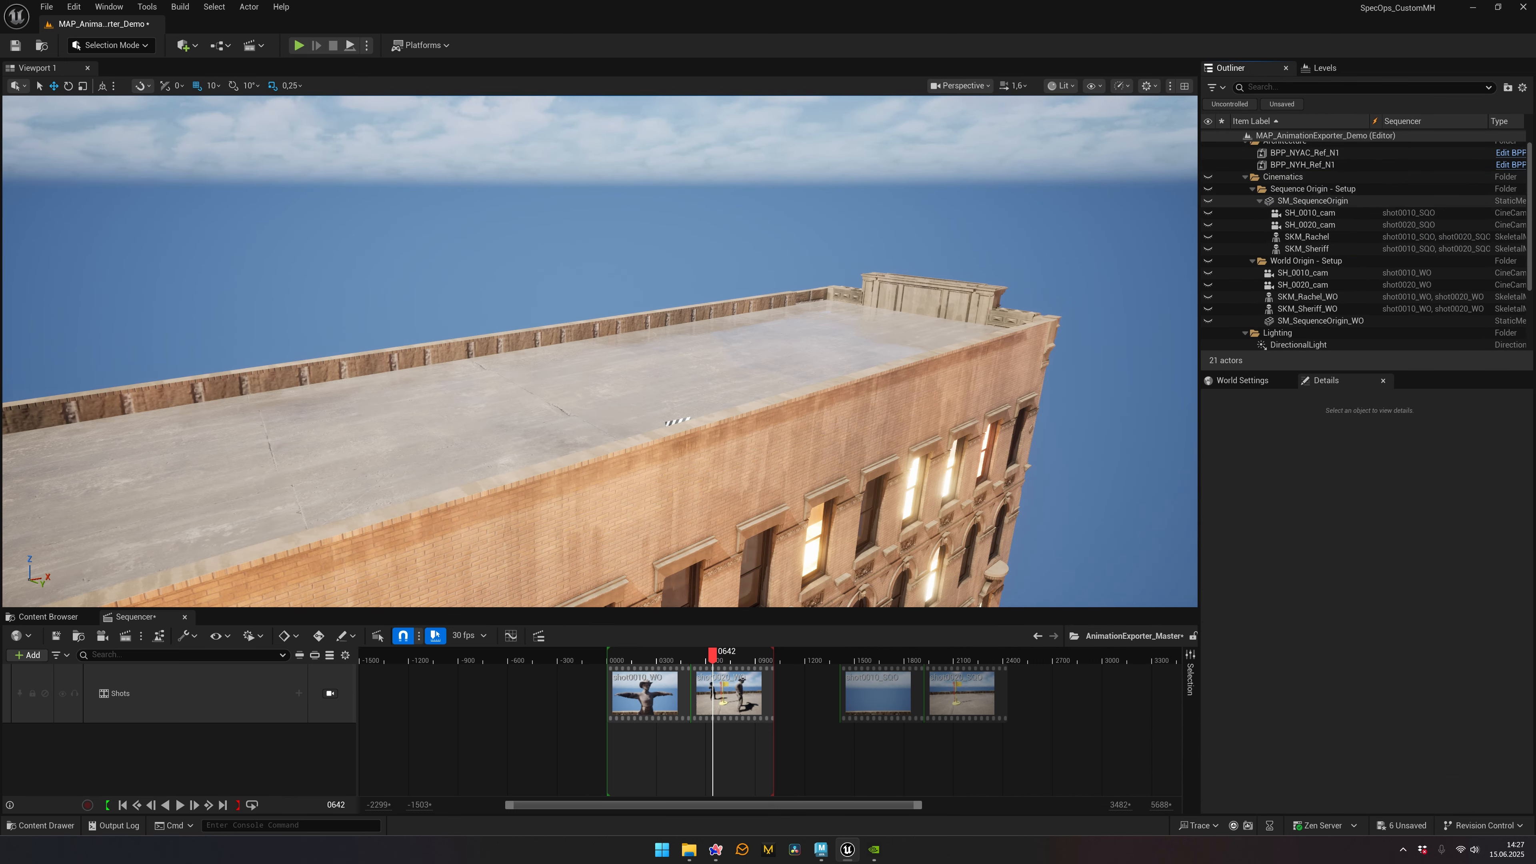
pyautogui.click(1208, 201)
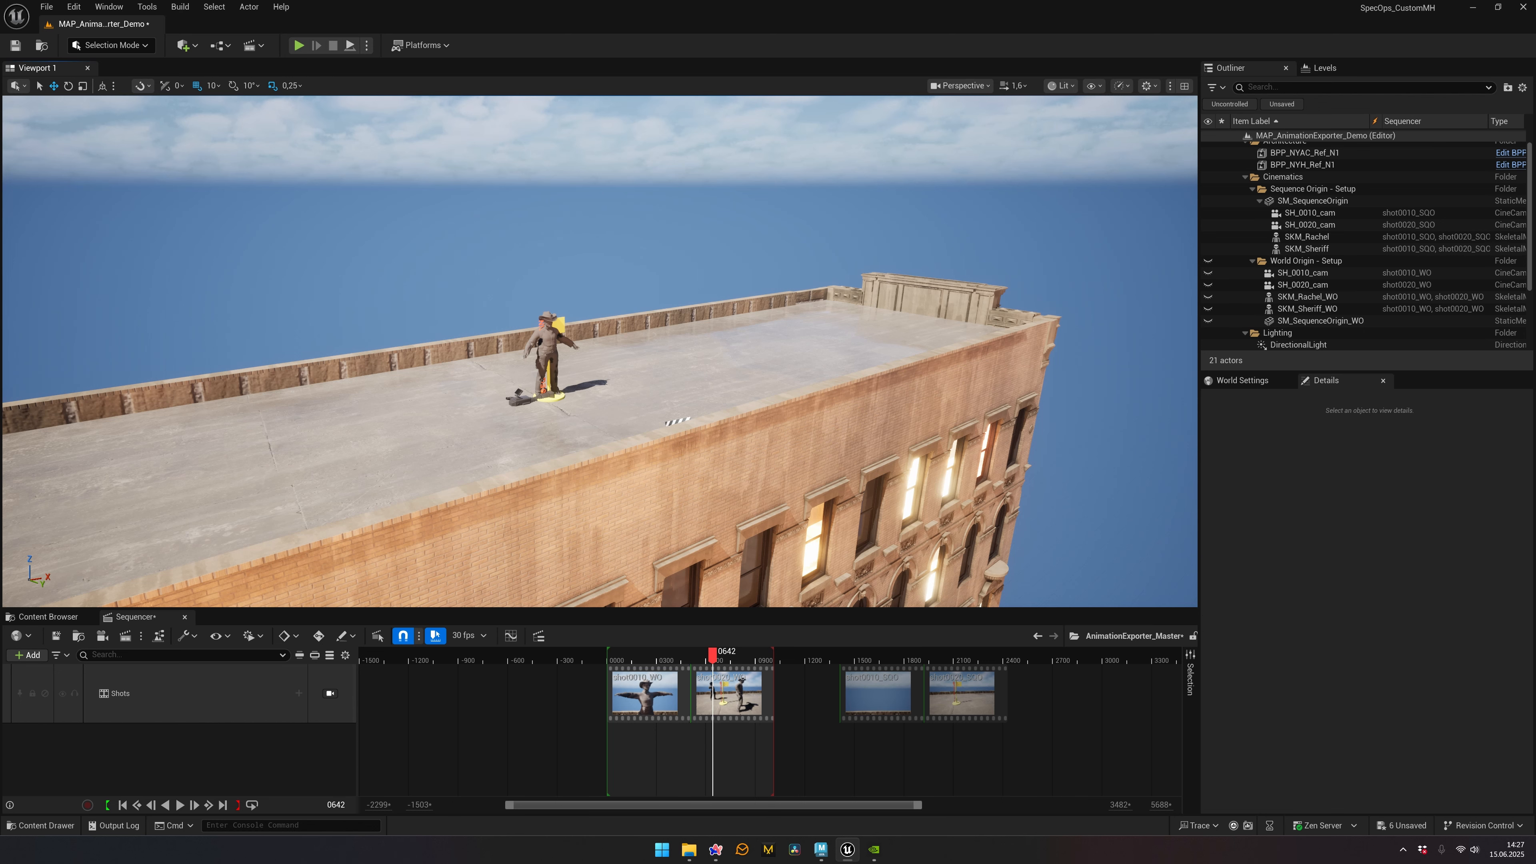
# Step: Move the WO shots ahead of the playback range and place the SQO shots at its start in AnimationExporter_Master
pyautogui.click(1312, 200)
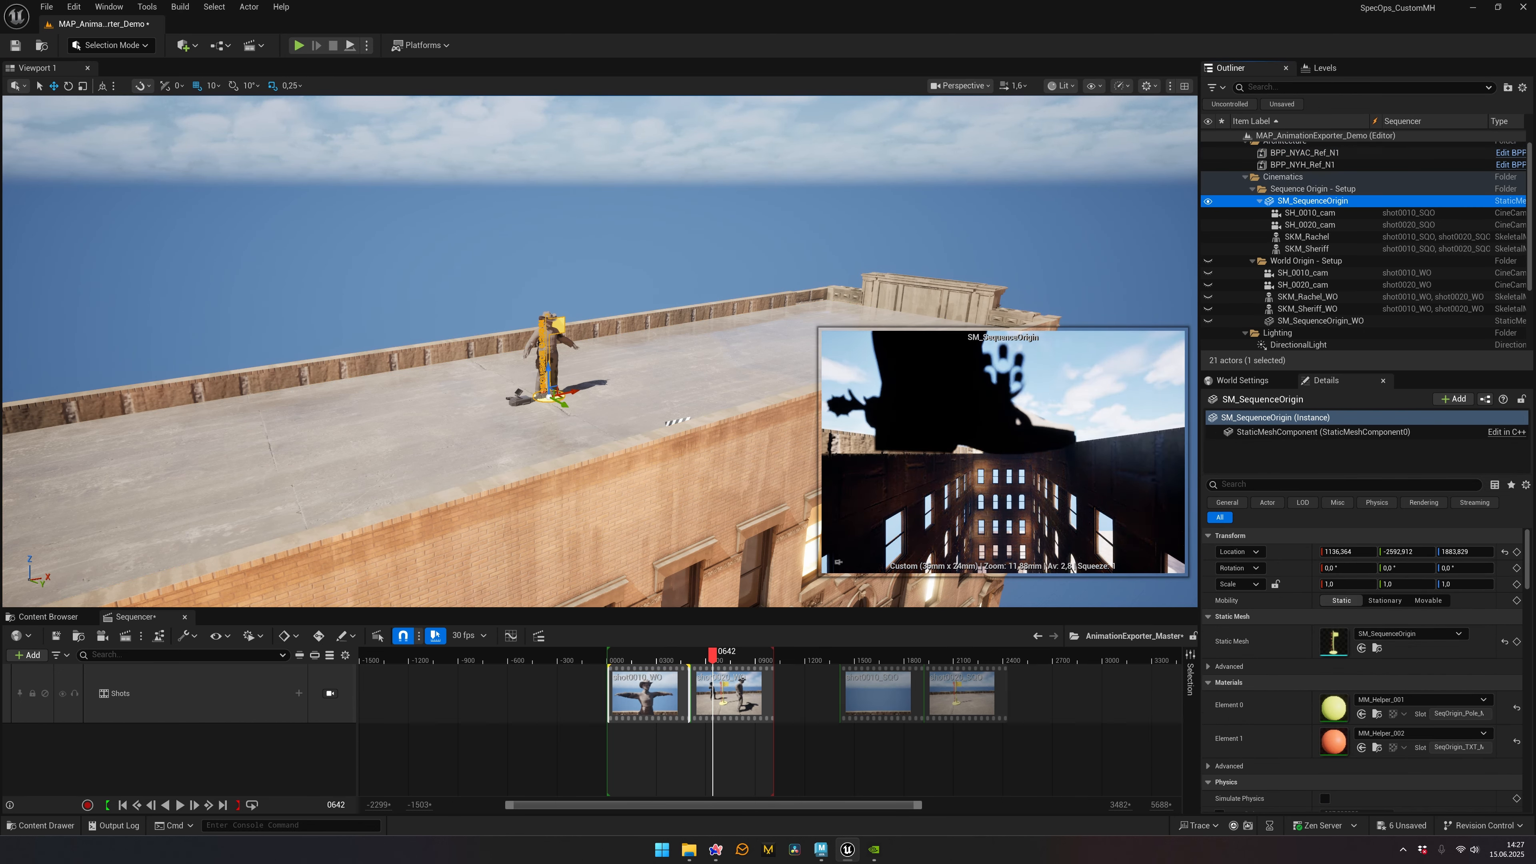
pyautogui.press('Escape')
pyautogui.moveTo(665, 694); pyautogui.dragTo(376, 694)
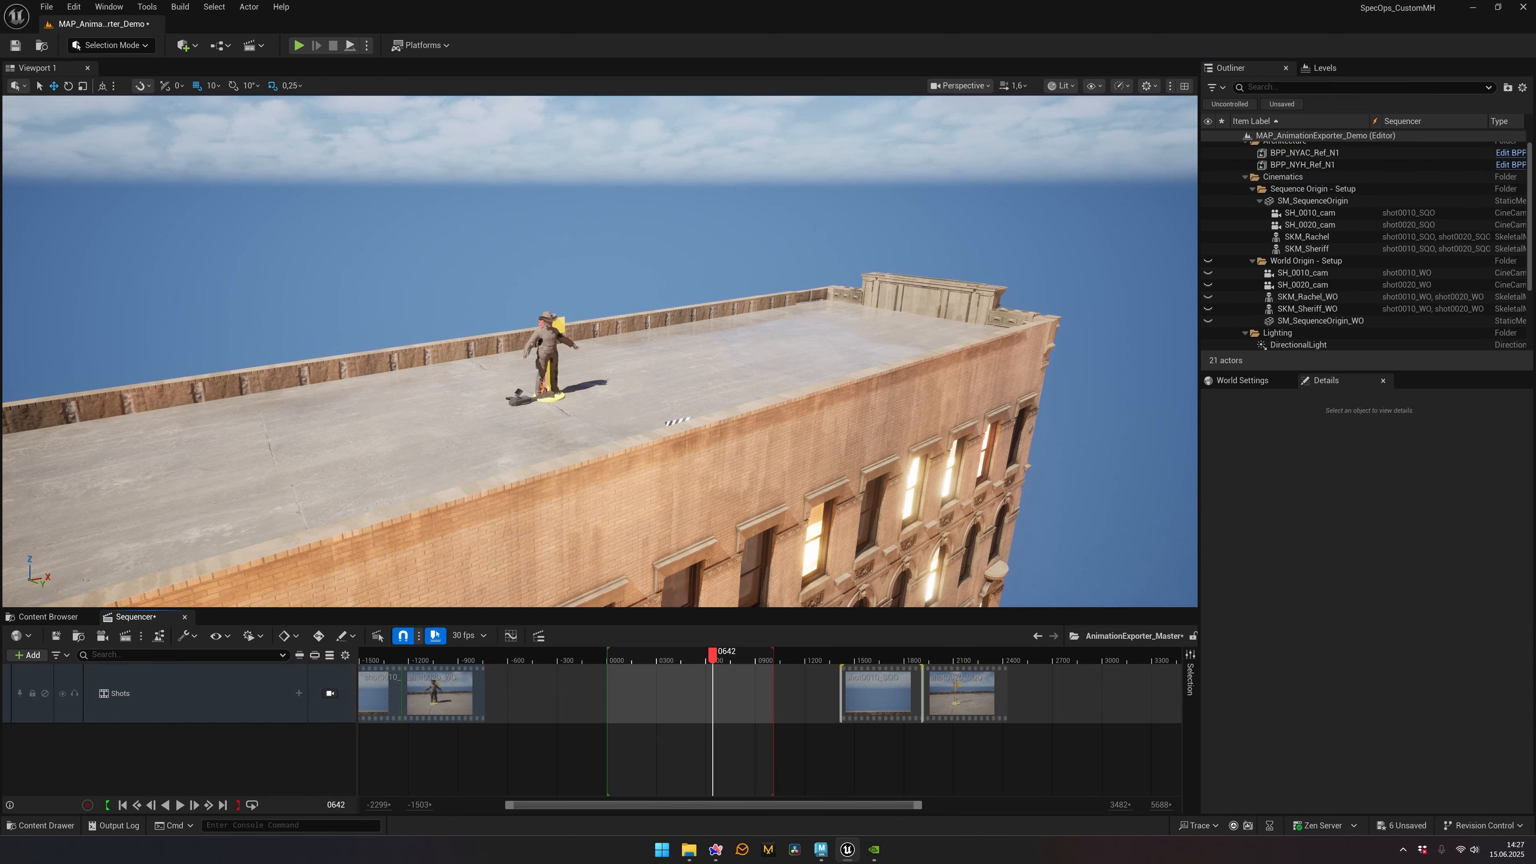
pyautogui.moveTo(876, 694); pyautogui.dragTo(643, 693)
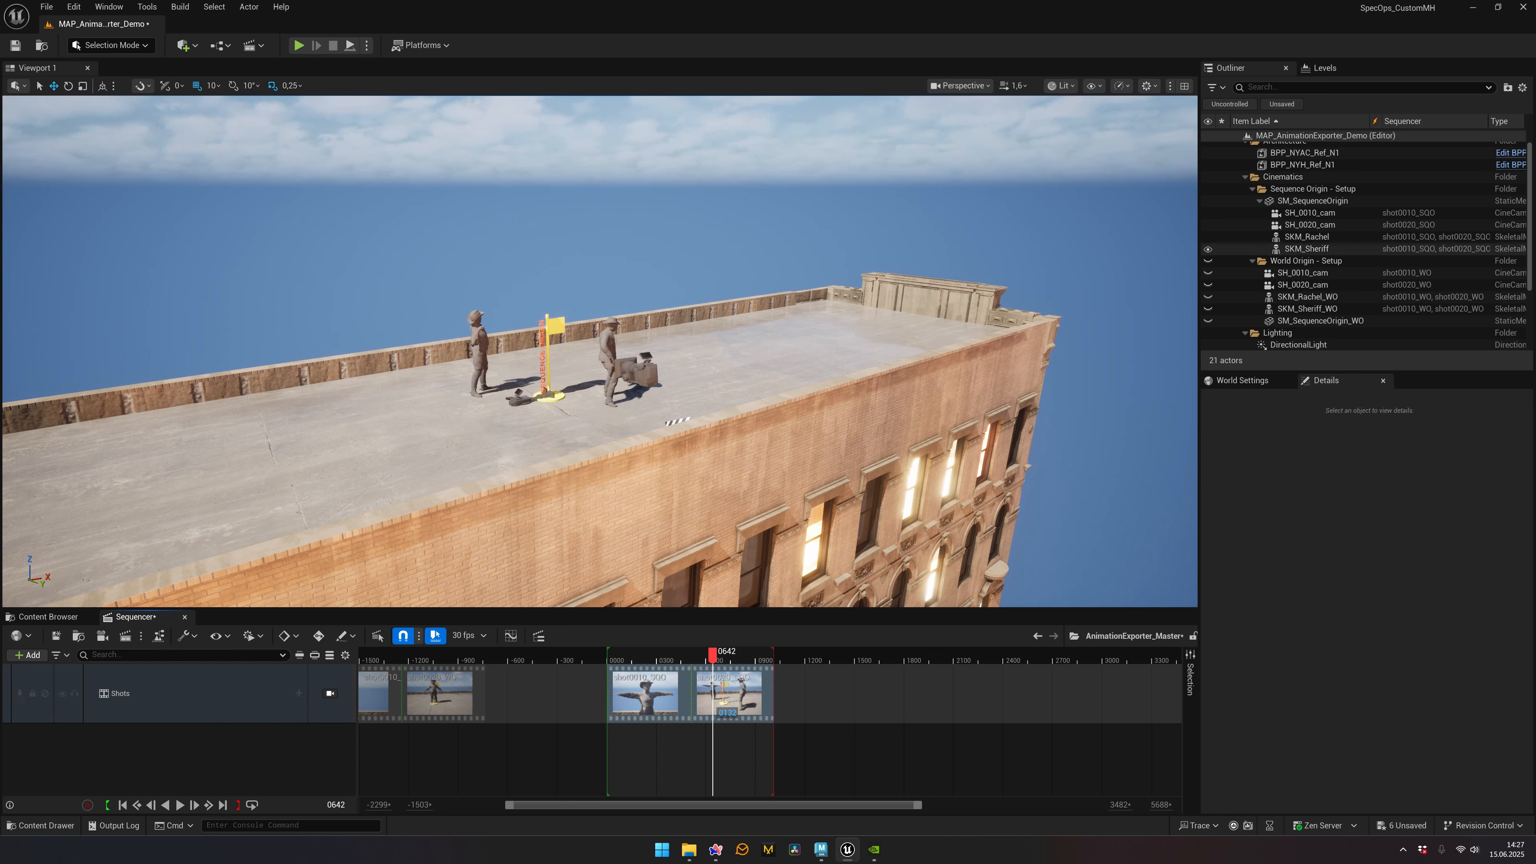
# Step: Move SM_SequenceOrigin along the rooftop to X 296.364 and rotate it to about 192.2° around Z
pyautogui.click(1310, 213)
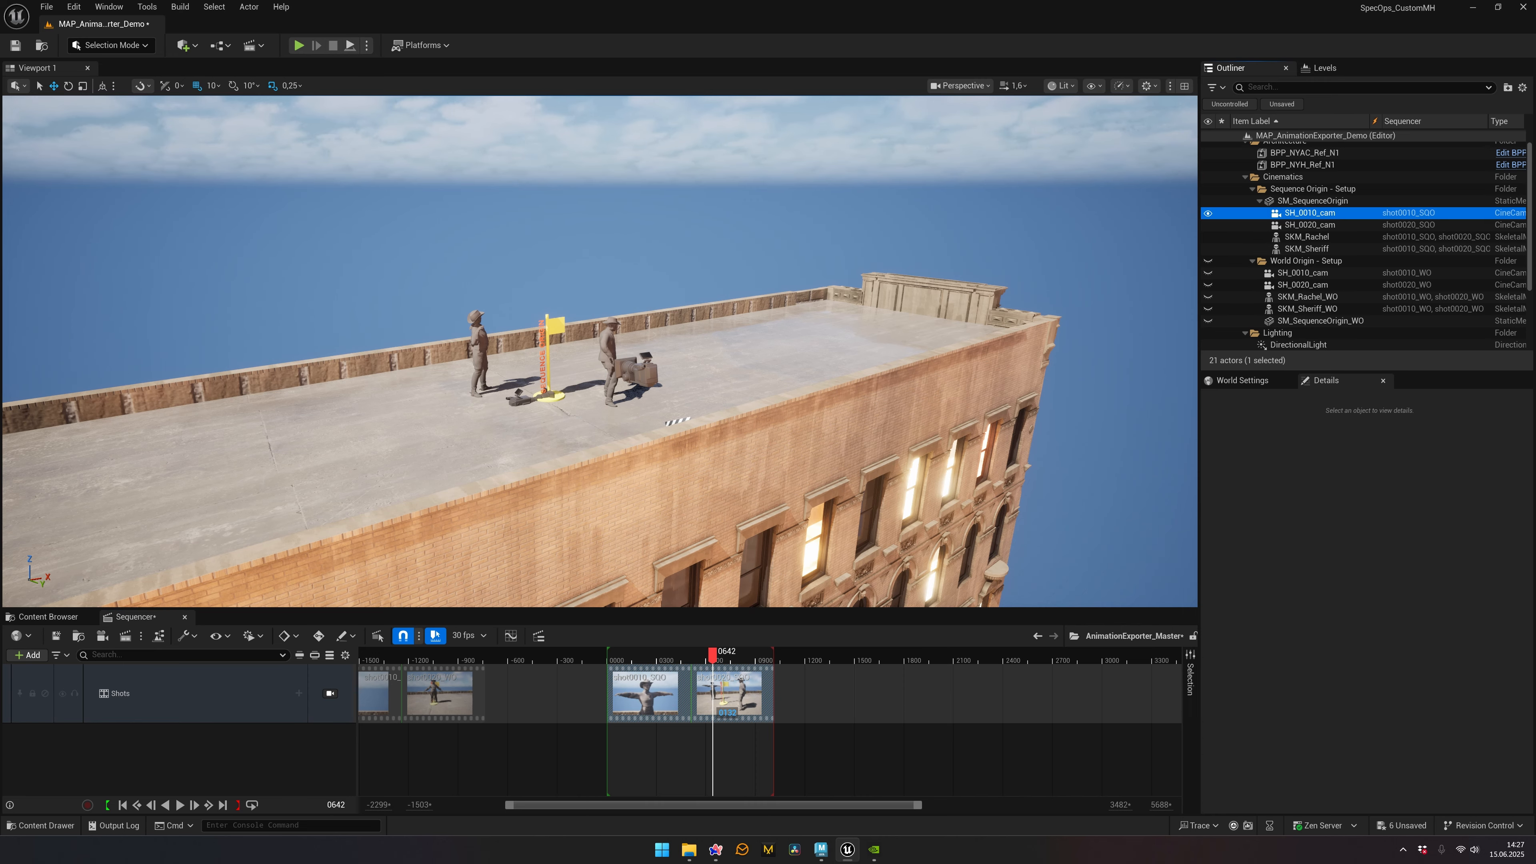
pyautogui.click(1306, 236)
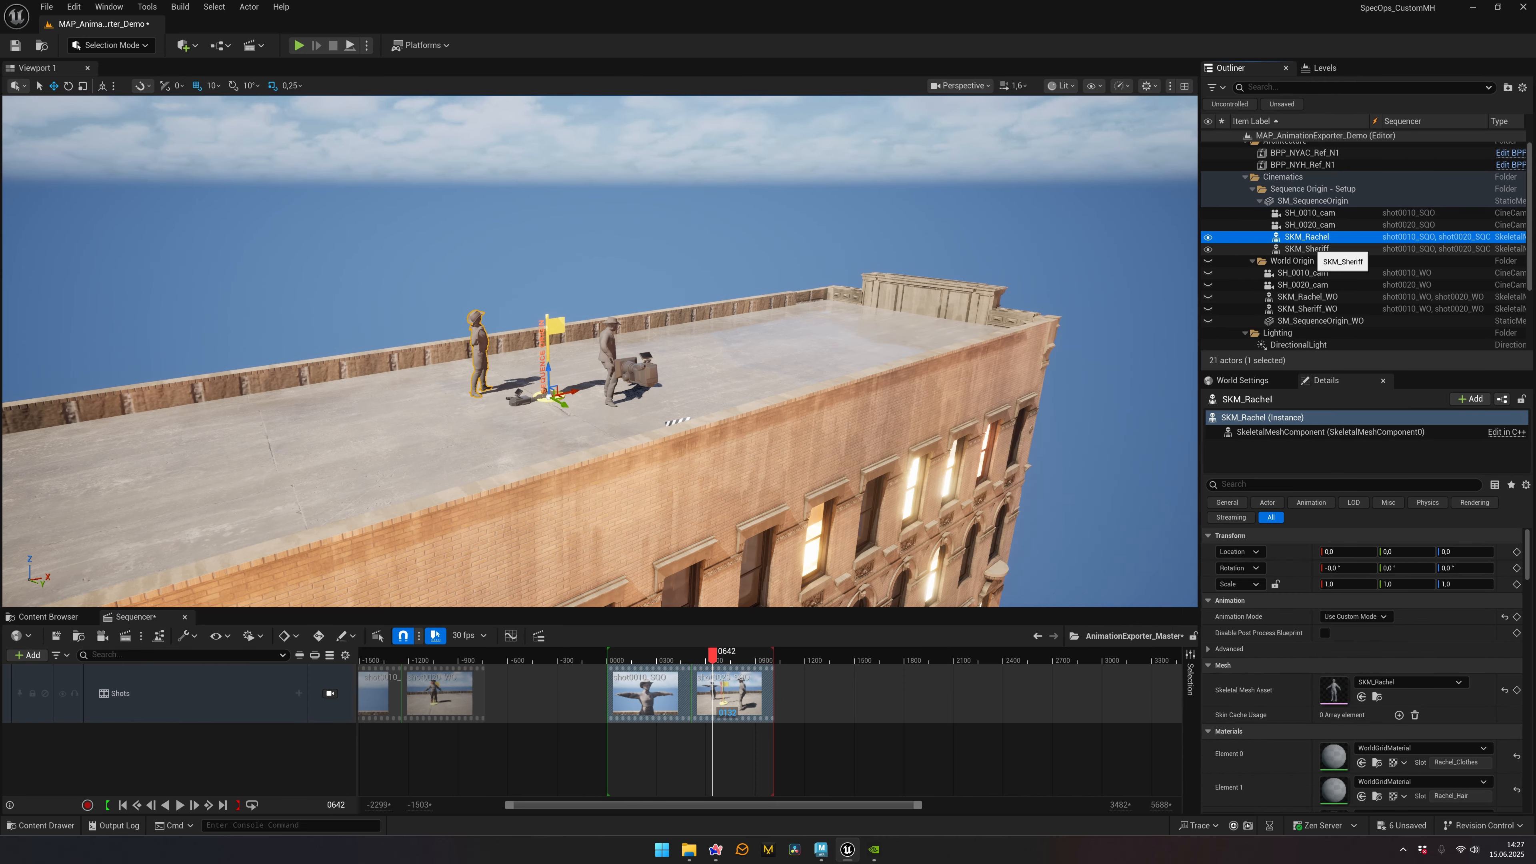
pyautogui.click(1306, 249)
pyautogui.click(1312, 200)
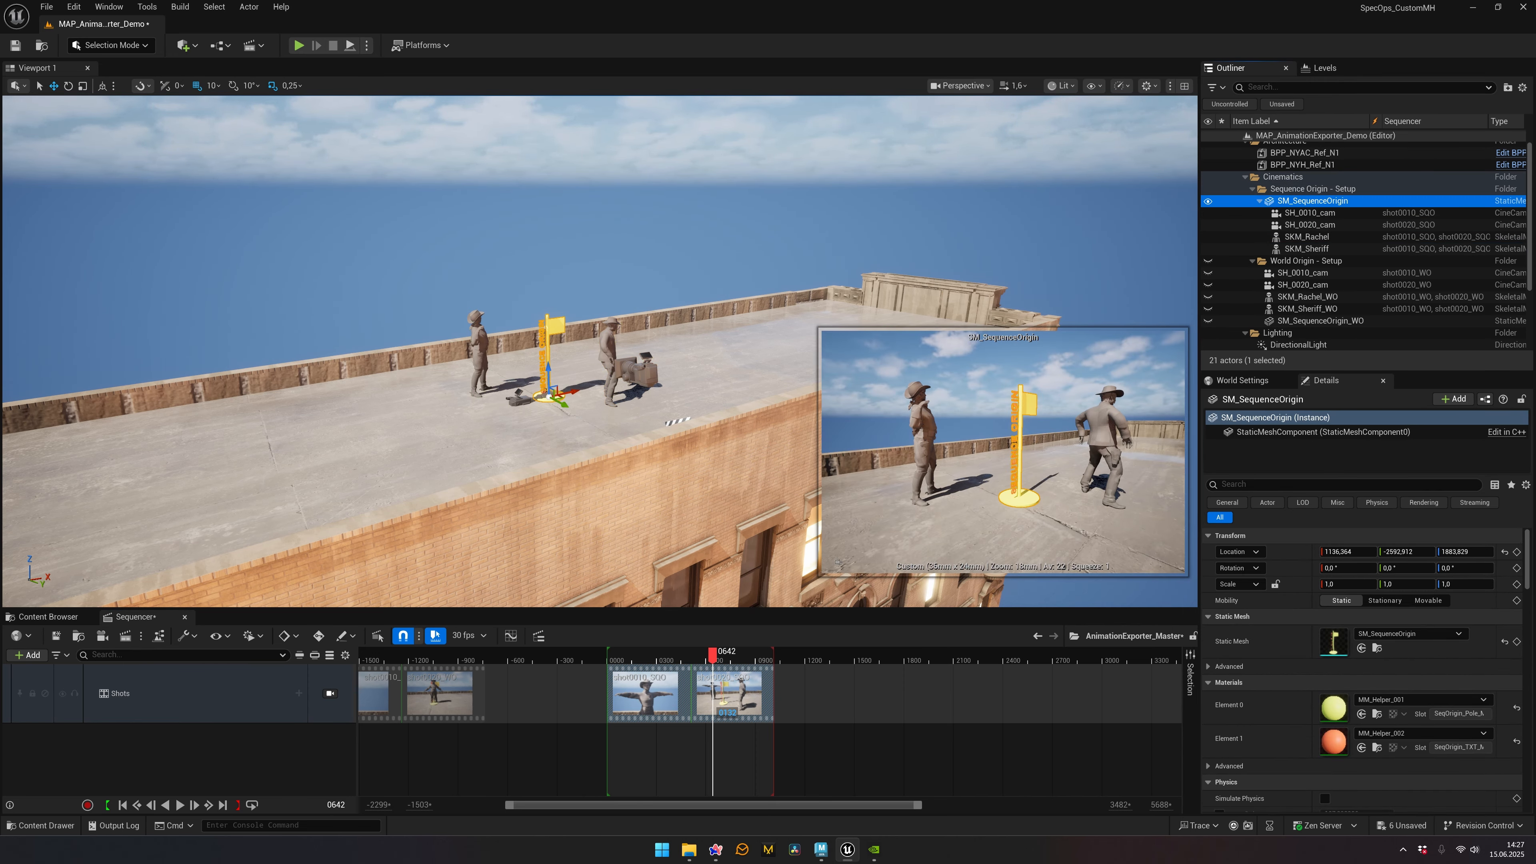
pyautogui.press('a')
pyautogui.moveTo(725, 302); pyautogui.dragTo(1052, 315, button='right')
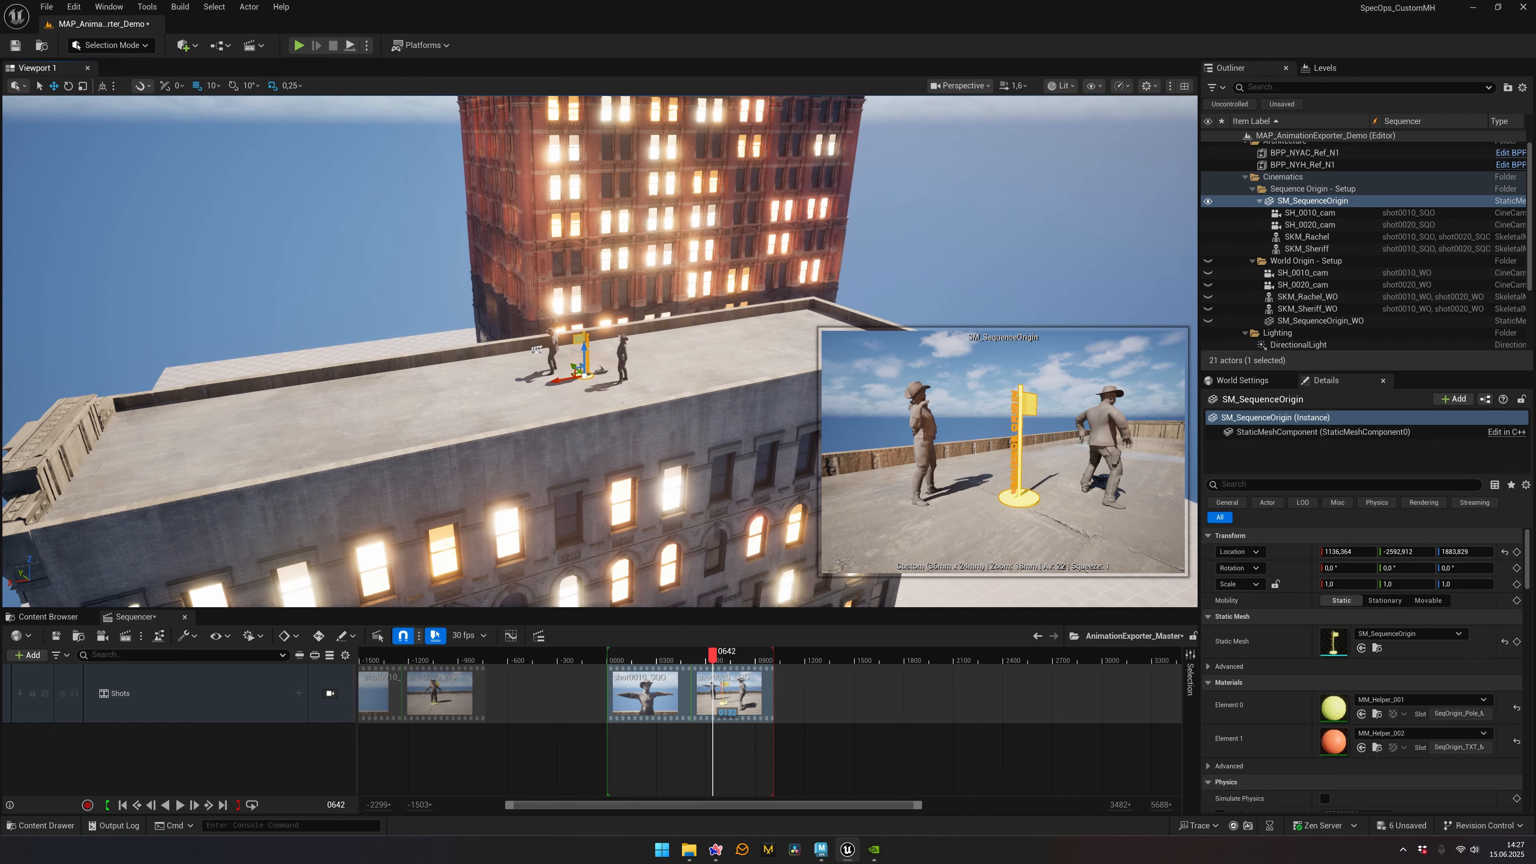
pyautogui.press('w')
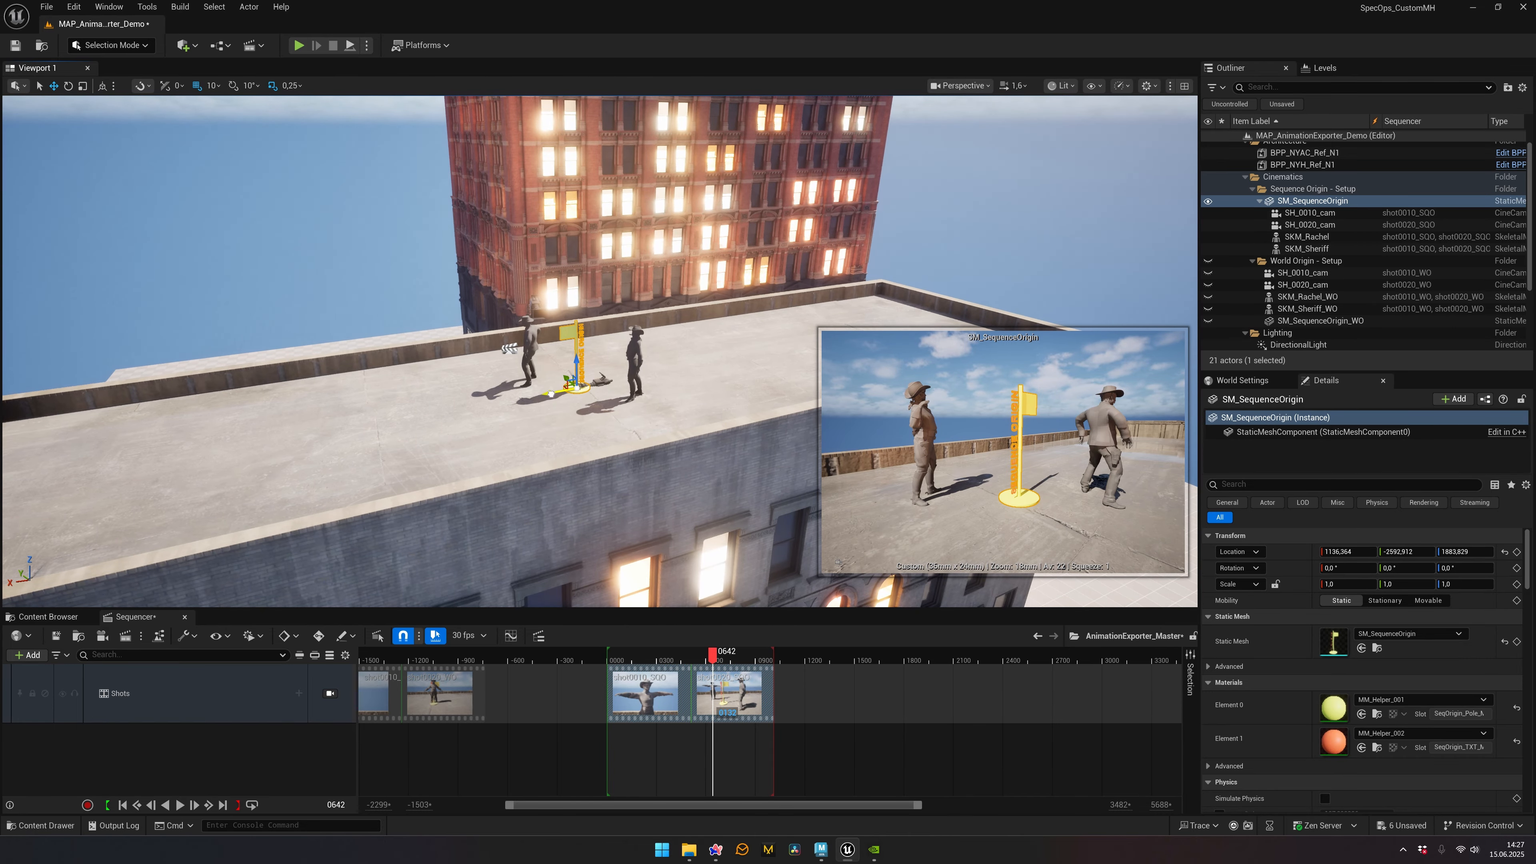
pyautogui.moveTo(550, 394); pyautogui.dragTo(806, 347)
pyautogui.press('w')
pyautogui.moveTo(762, 357); pyautogui.dragTo(874, 335, button='right')
pyautogui.press('e')
pyautogui.moveTo(656, 412); pyautogui.dragTo(700, 399)
# Step: Play the SQO shots from about frame 66 through the shot cameras, then return to the free view
pyautogui.click(618, 658)
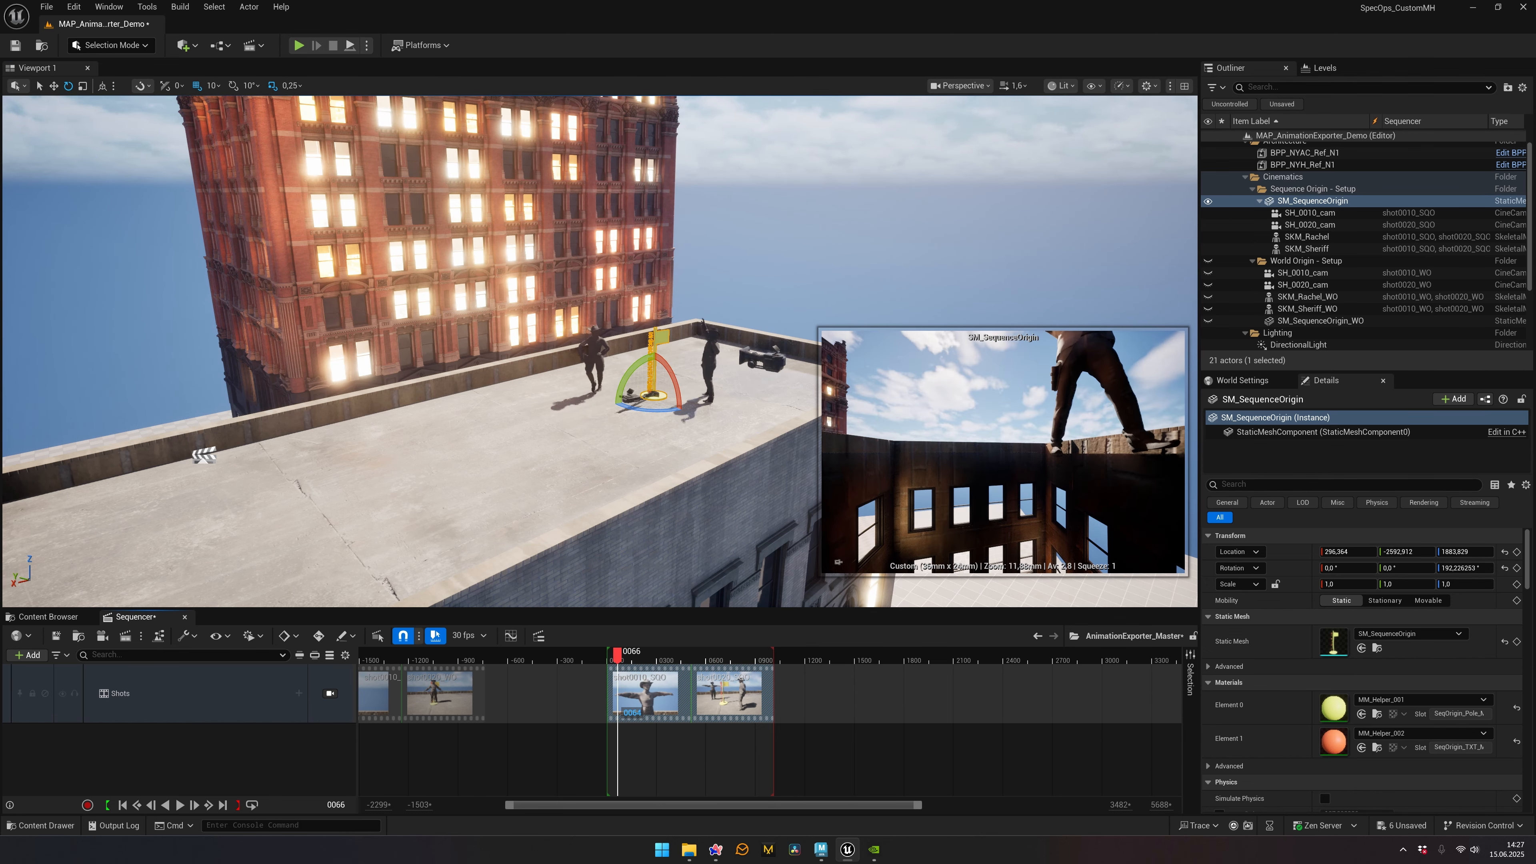
pyautogui.press('space')
pyautogui.press('space')
pyautogui.click(329, 693)
pyautogui.press('space')
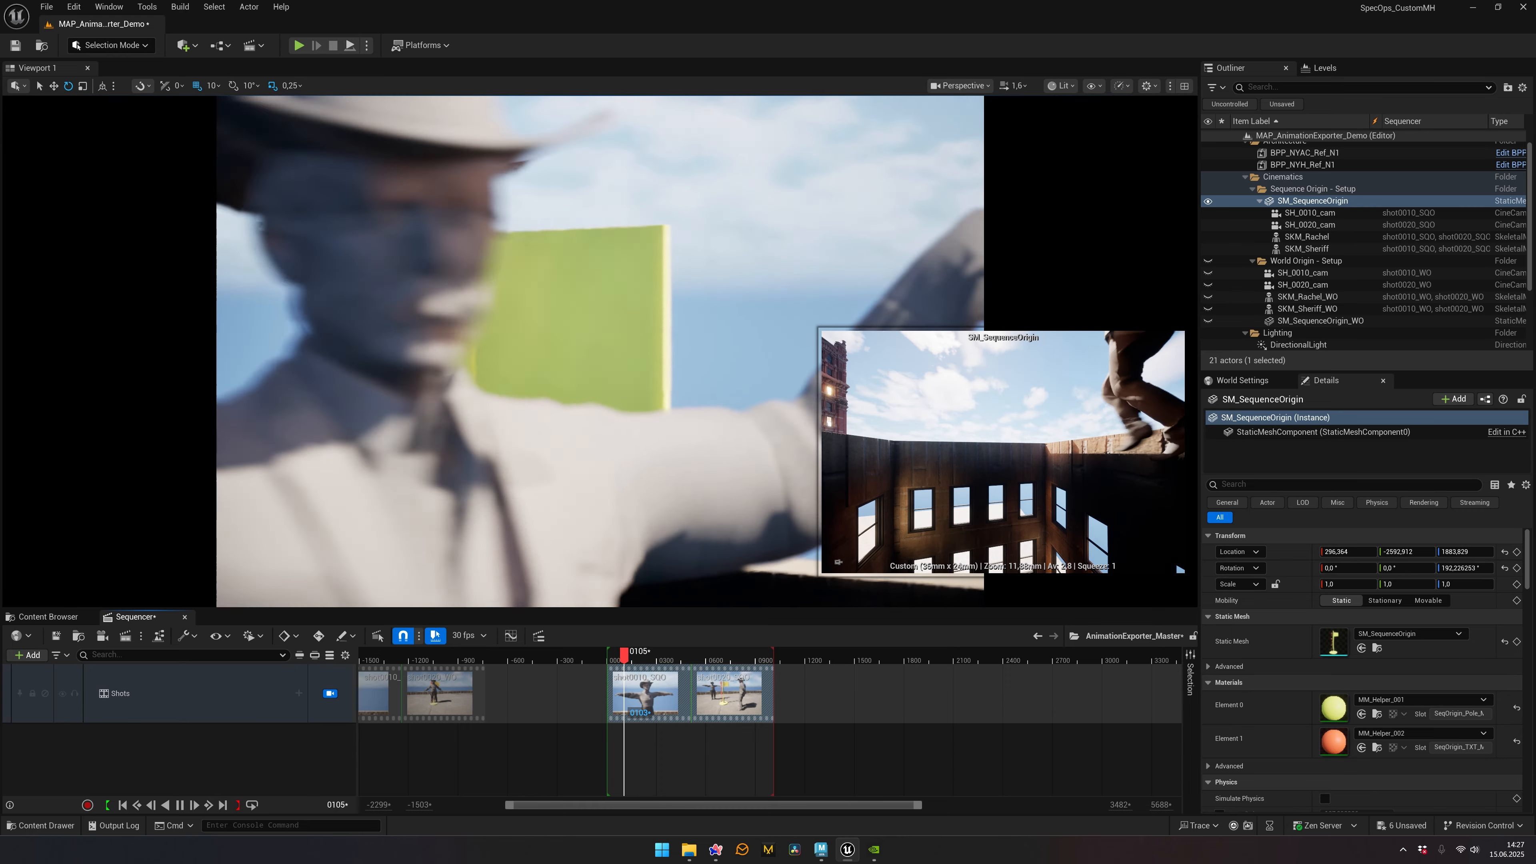
pyautogui.press('Escape')
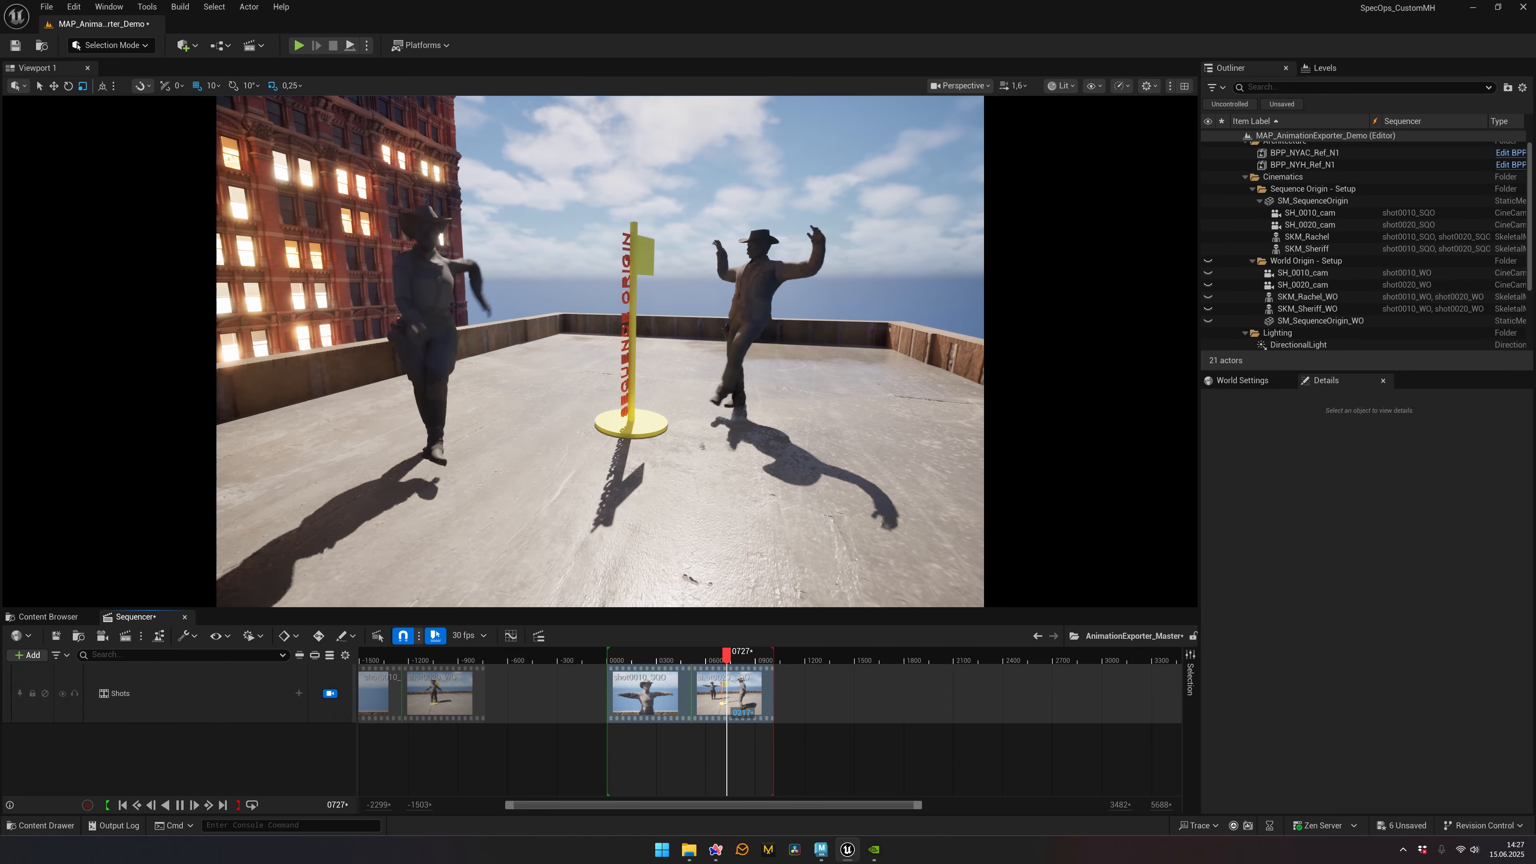
pyautogui.press('space')
pyautogui.click(329, 693)
# Step: Move SM_SequenceOrigin onto the tall brick building's roof, at about X -838.9, Y 1796.2, Z 4383.8
pyautogui.moveTo(472, 436); pyautogui.dragTo(514, 333, button='right')
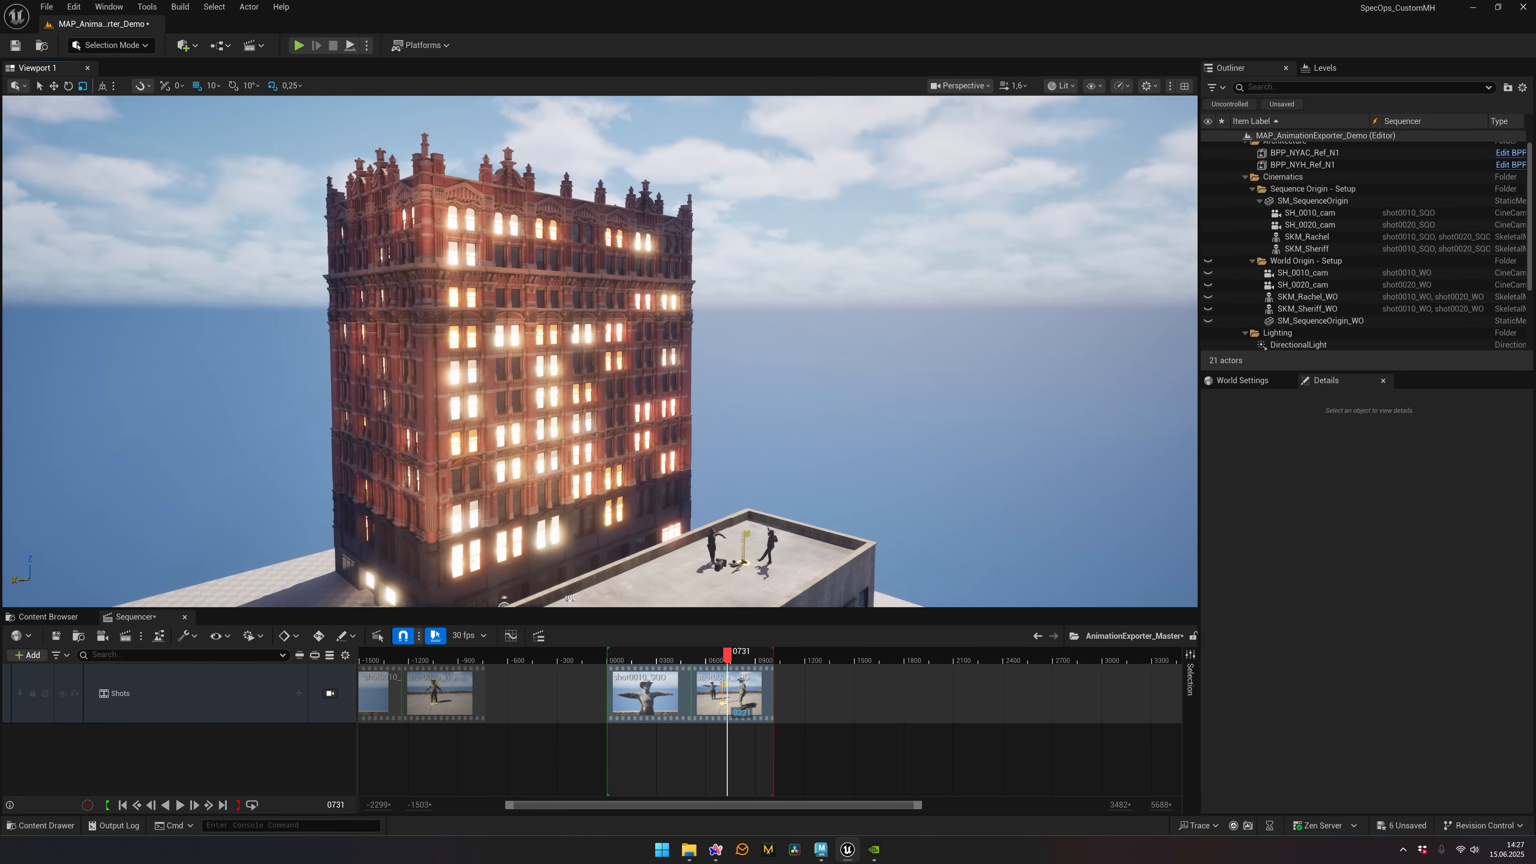
pyautogui.click(1313, 200)
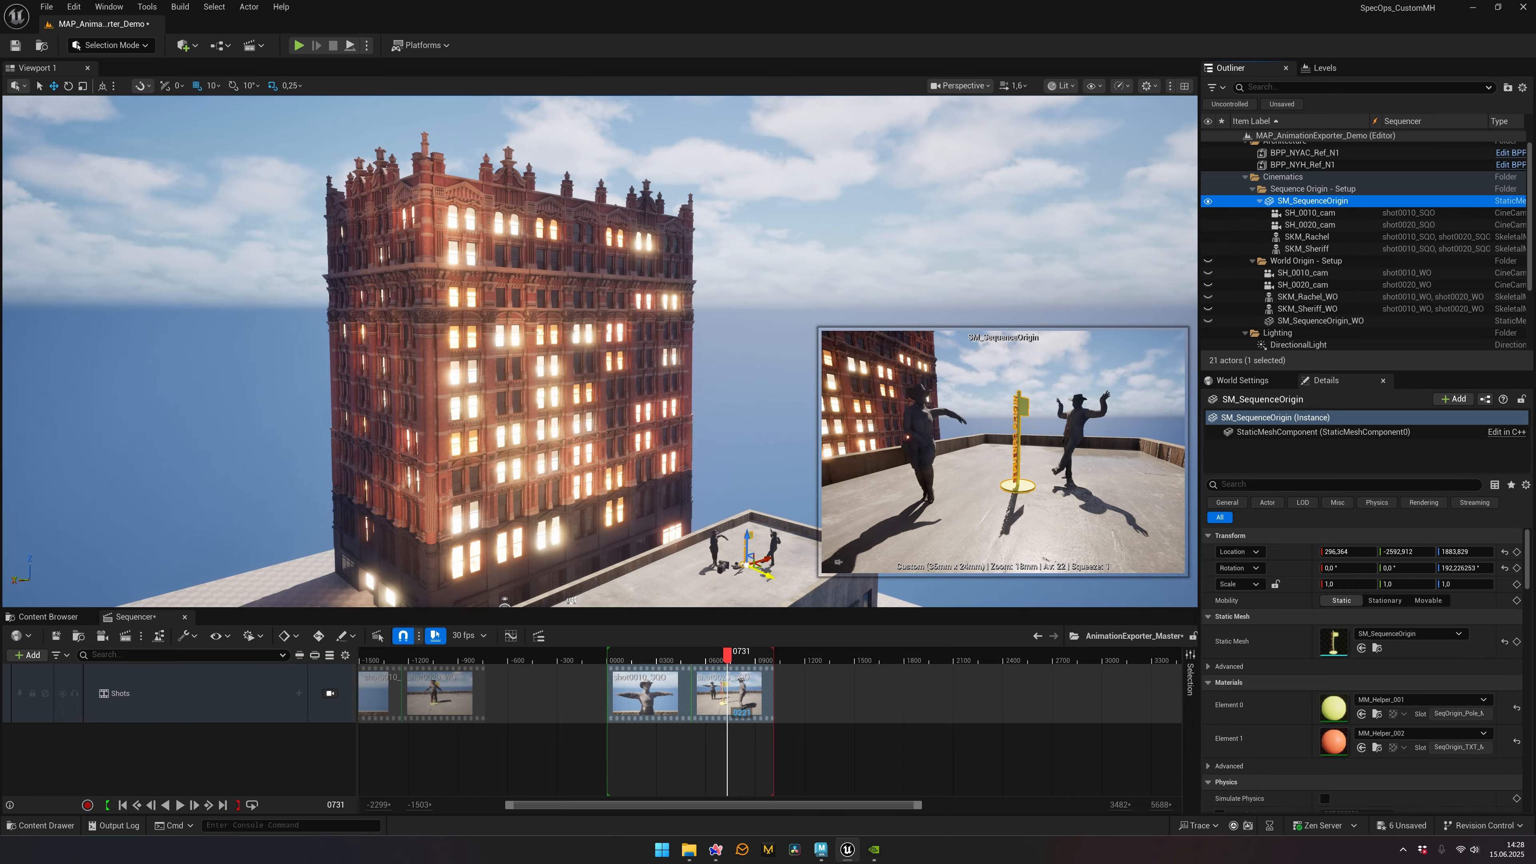
pyautogui.moveTo(769, 576); pyautogui.dragTo(536, 163)
pyautogui.press('f')
pyautogui.moveTo(538, 254); pyautogui.dragTo(545, 323, button='right')
pyautogui.moveTo(782, 329); pyautogui.dragTo(369, 233)
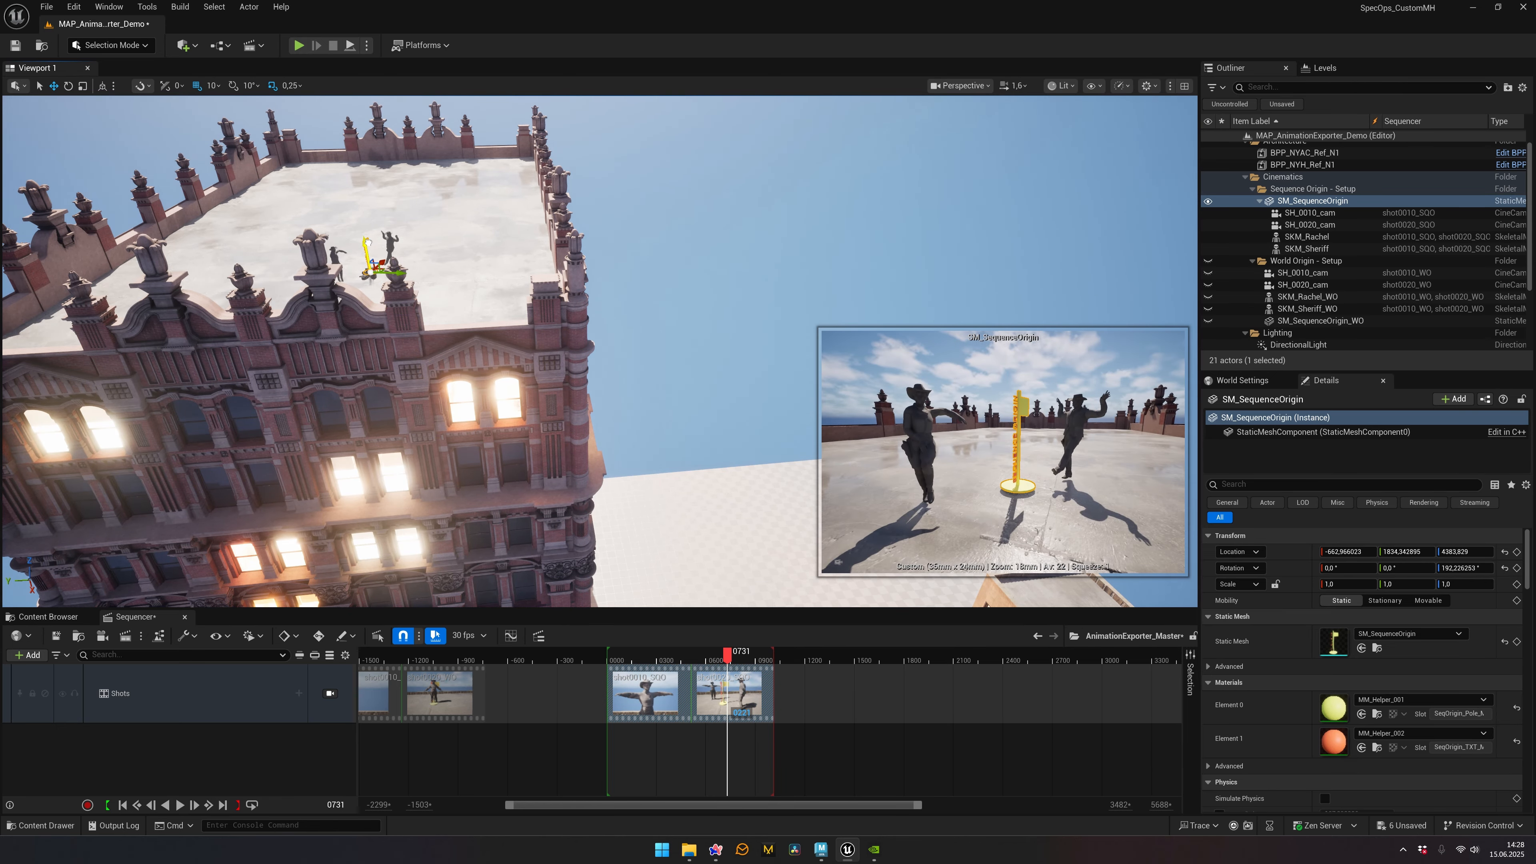
pyautogui.moveTo(435, 267); pyautogui.dragTo(306, 197, button='right')
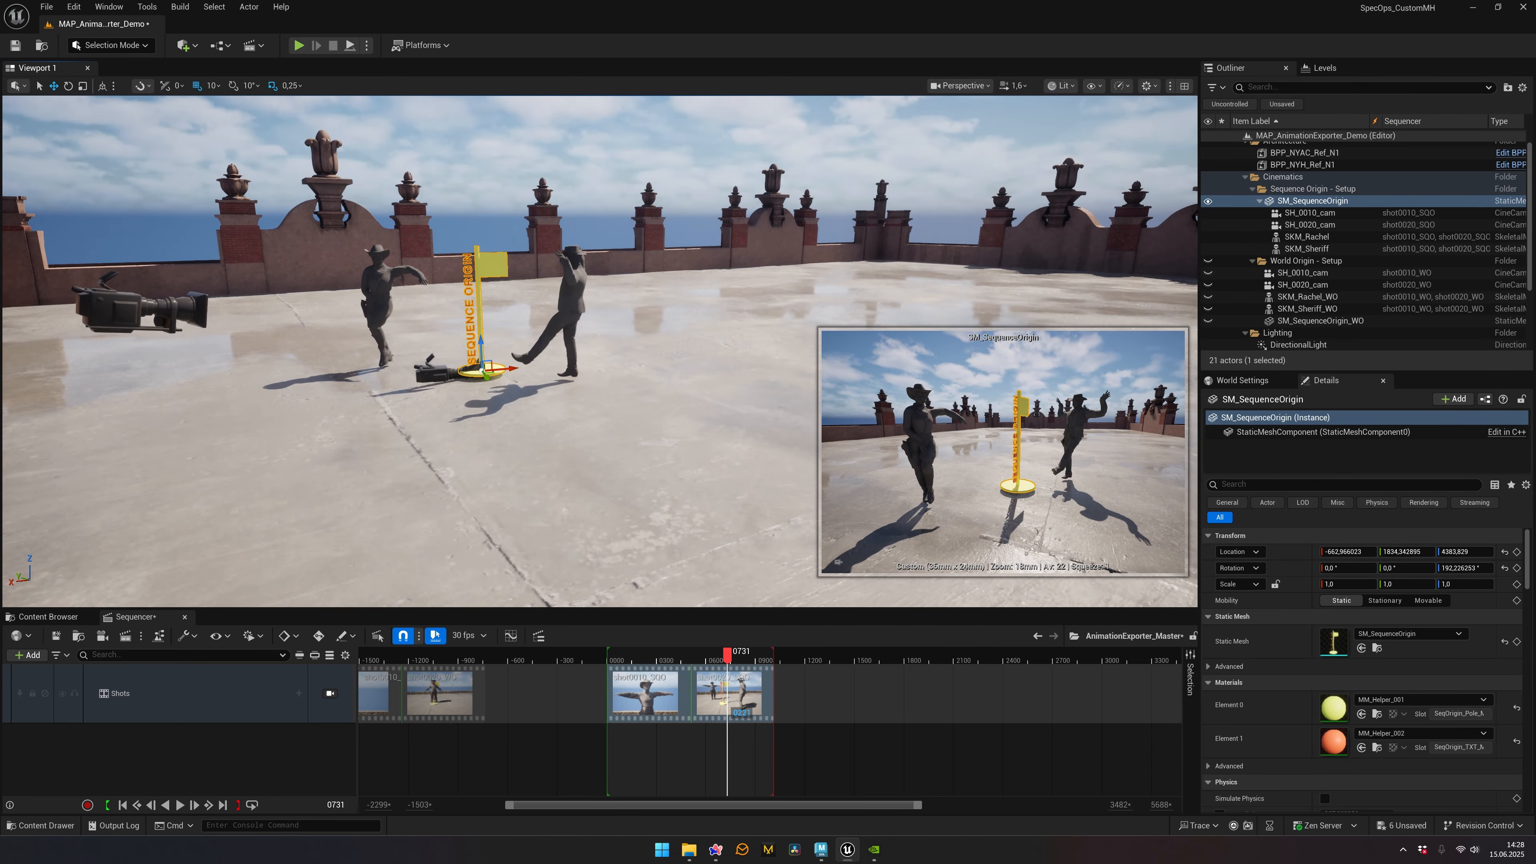
pyautogui.moveTo(516, 368); pyautogui.dragTo(598, 334)
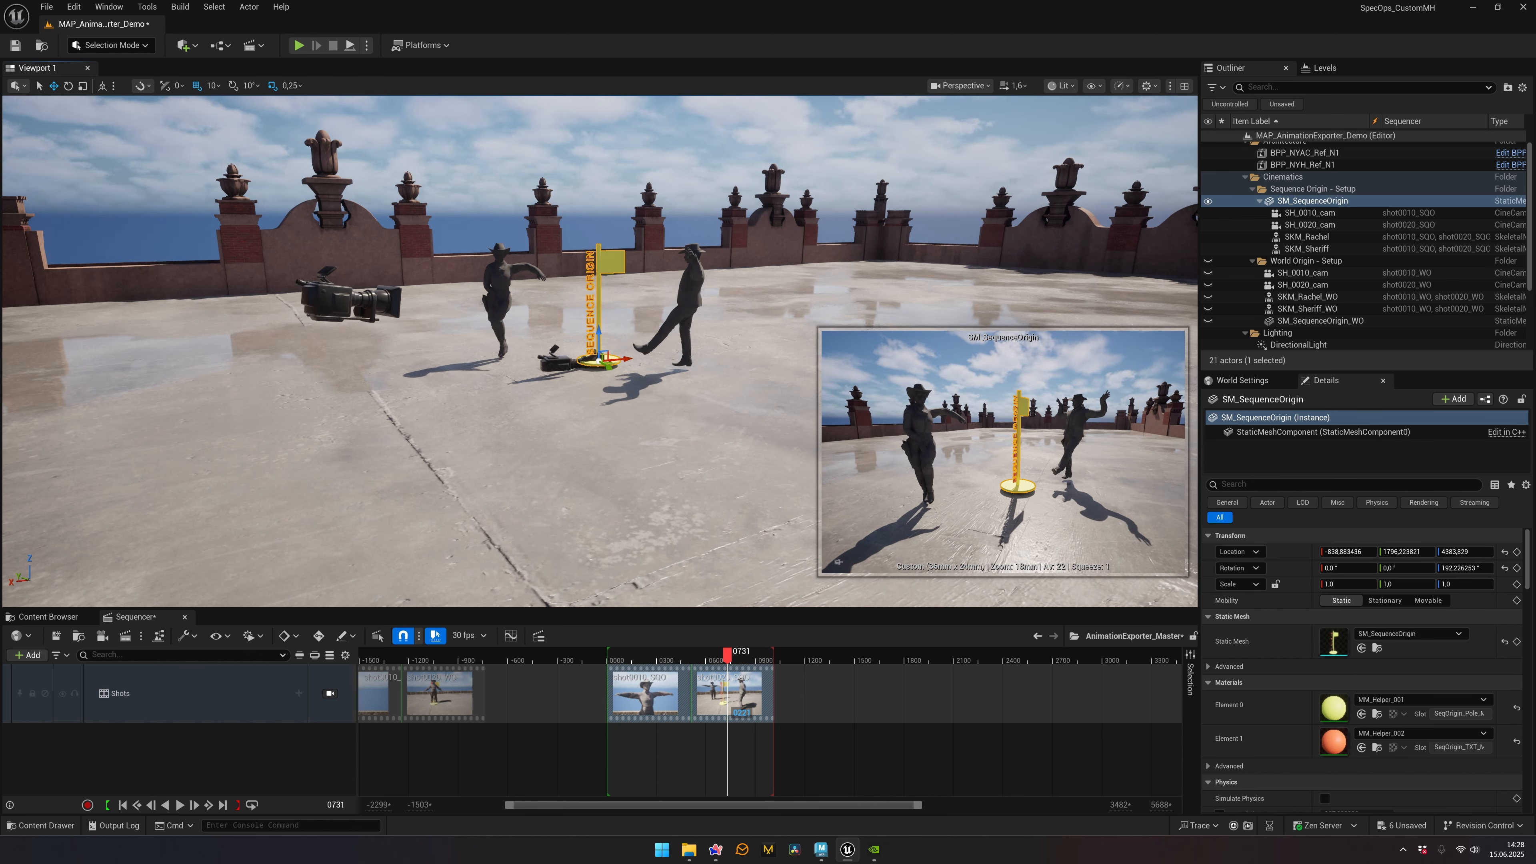
# Step: Play the sequence from about frame 370 on the new roof and view it through the shot camera
pyautogui.moveTo(597, 333); pyautogui.dragTo(532, 305, button='right')
pyautogui.press('w')
pyautogui.press('s')
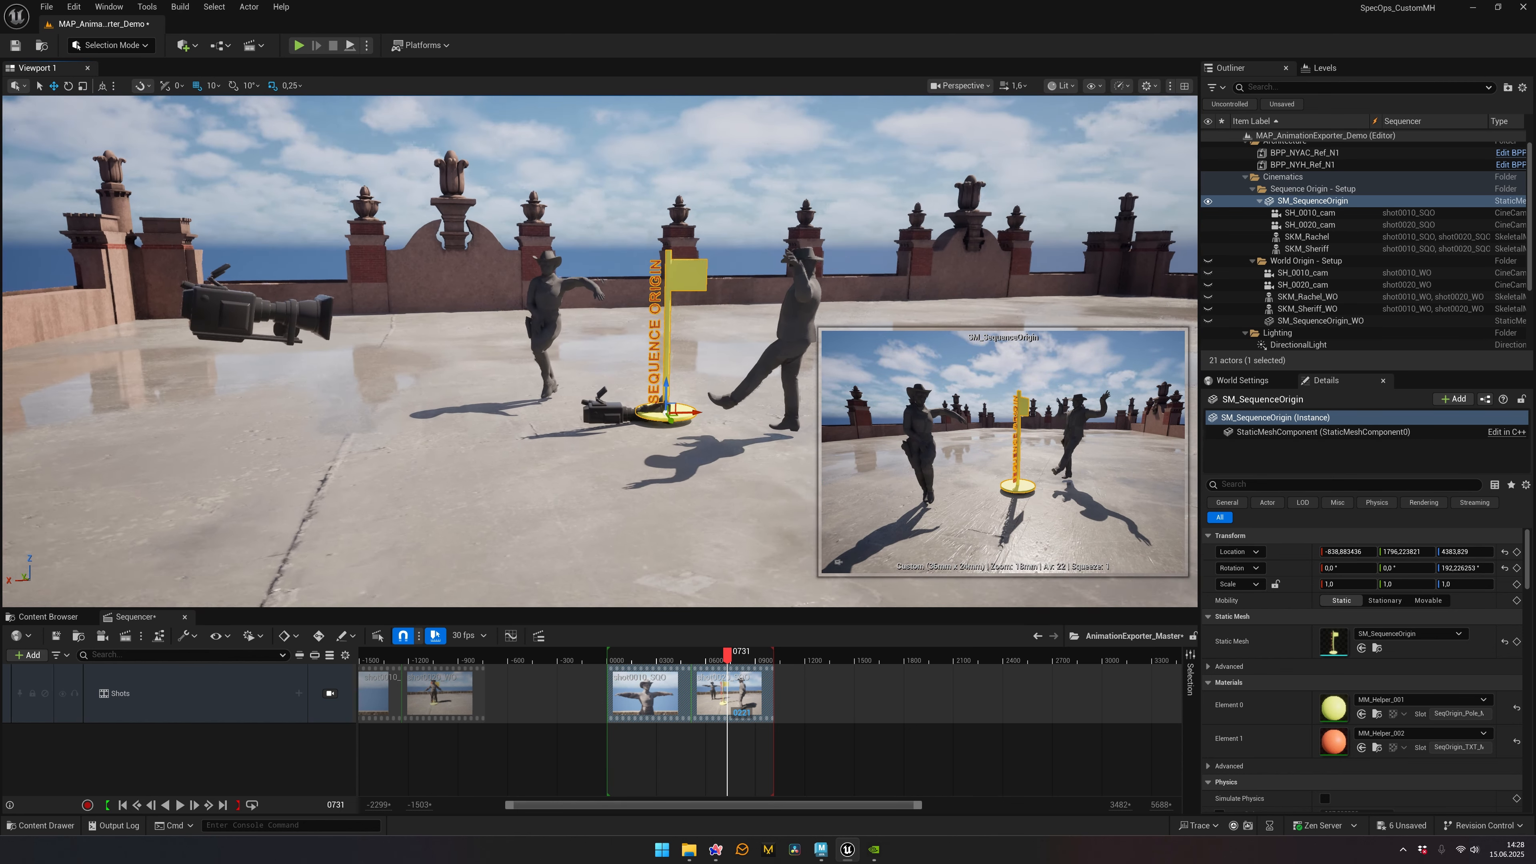
pyautogui.click(604, 176)
pyautogui.click(667, 657)
pyautogui.press('space')
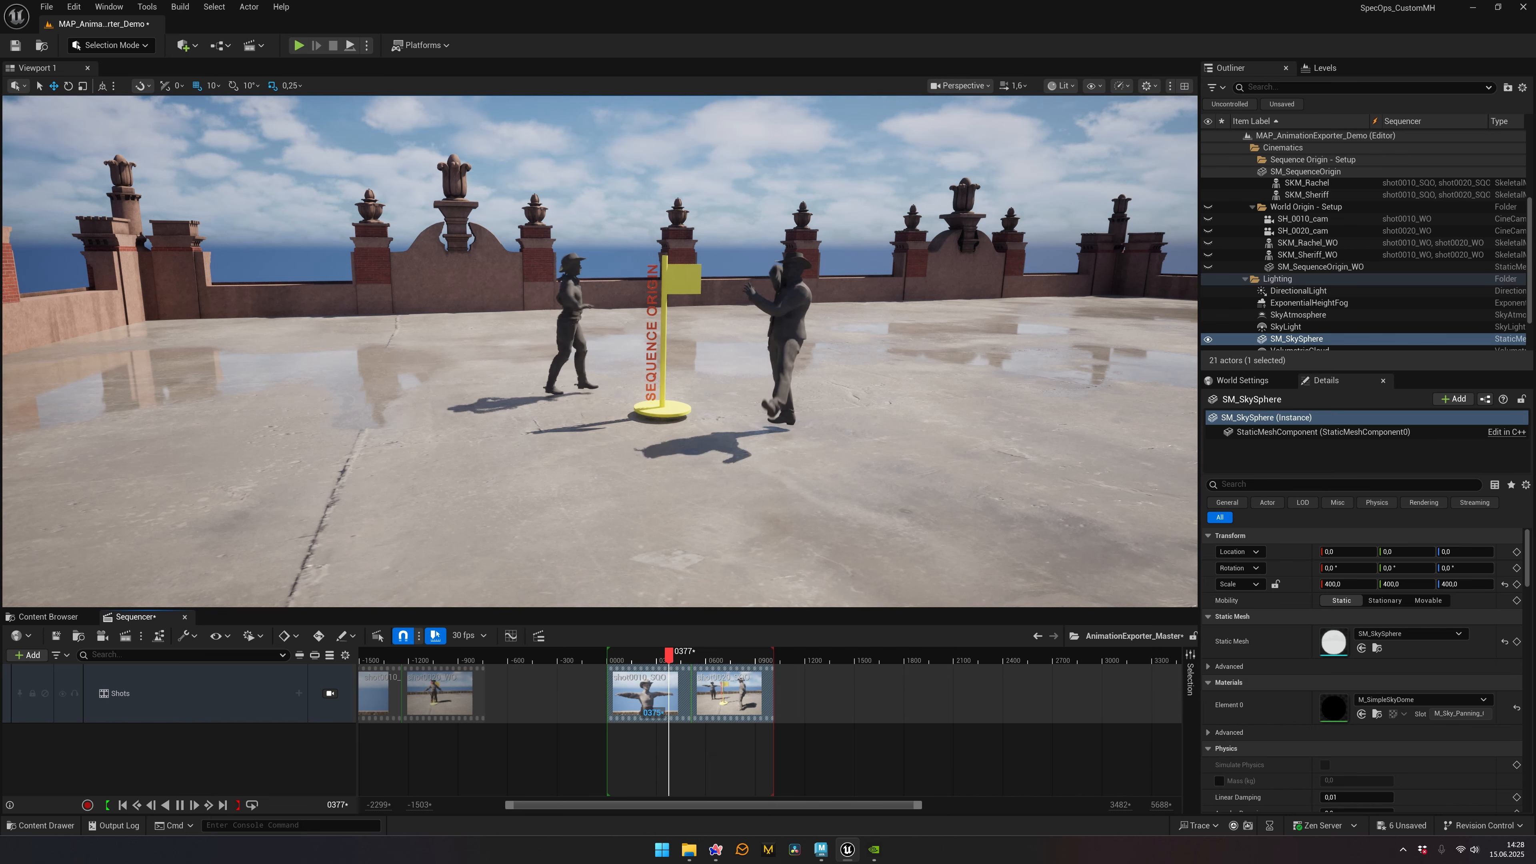
pyautogui.press('space')
pyautogui.click(330, 693)
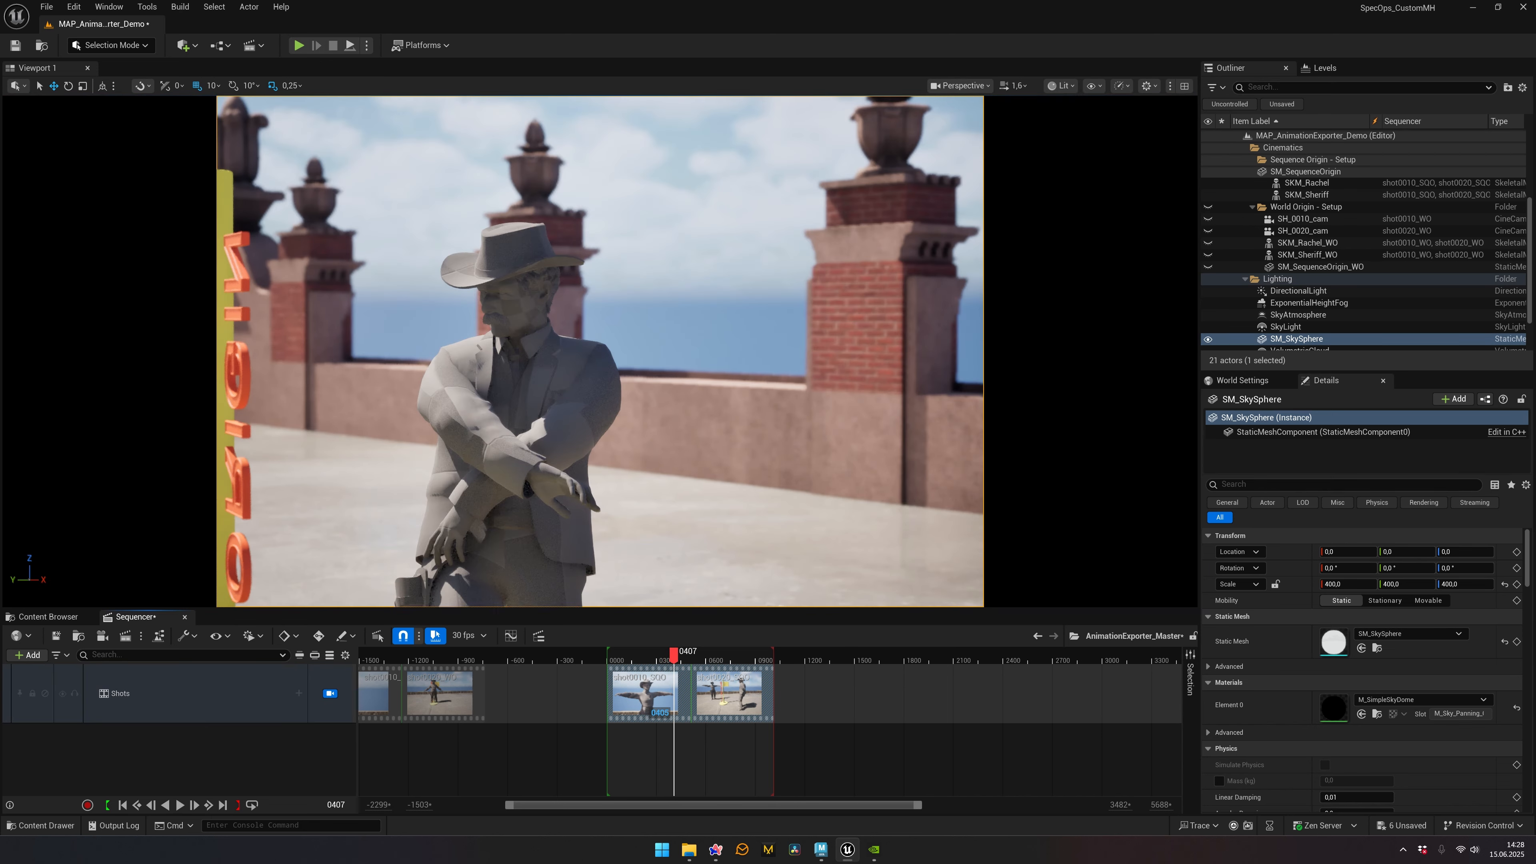
# Step: Play the sequence on to frame 640 and enable Actor Hidden In Game on SM_SequenceOrigin
pyautogui.press('space')
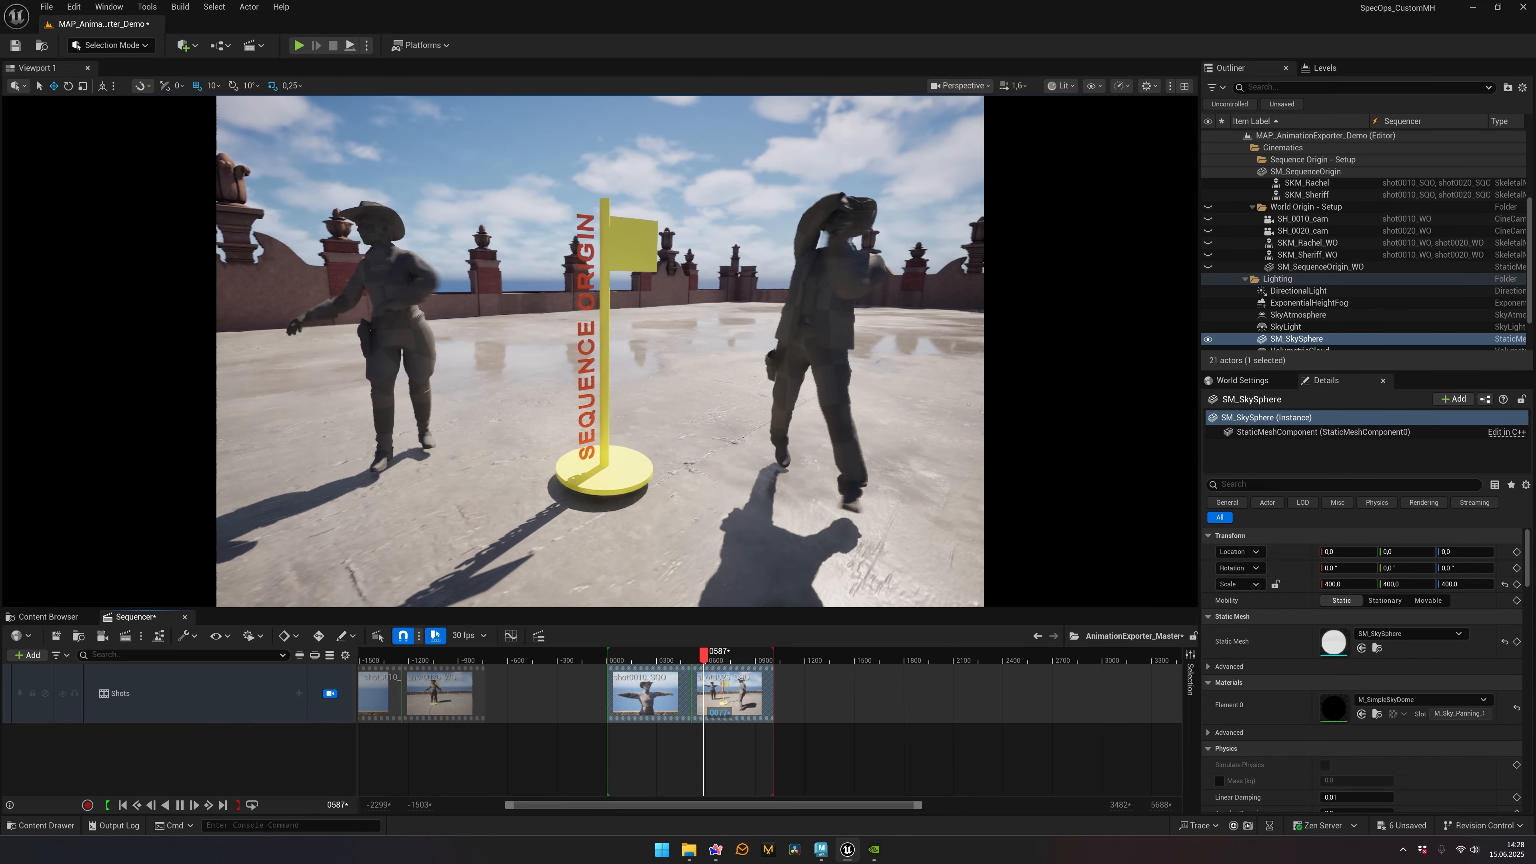
pyautogui.press('space')
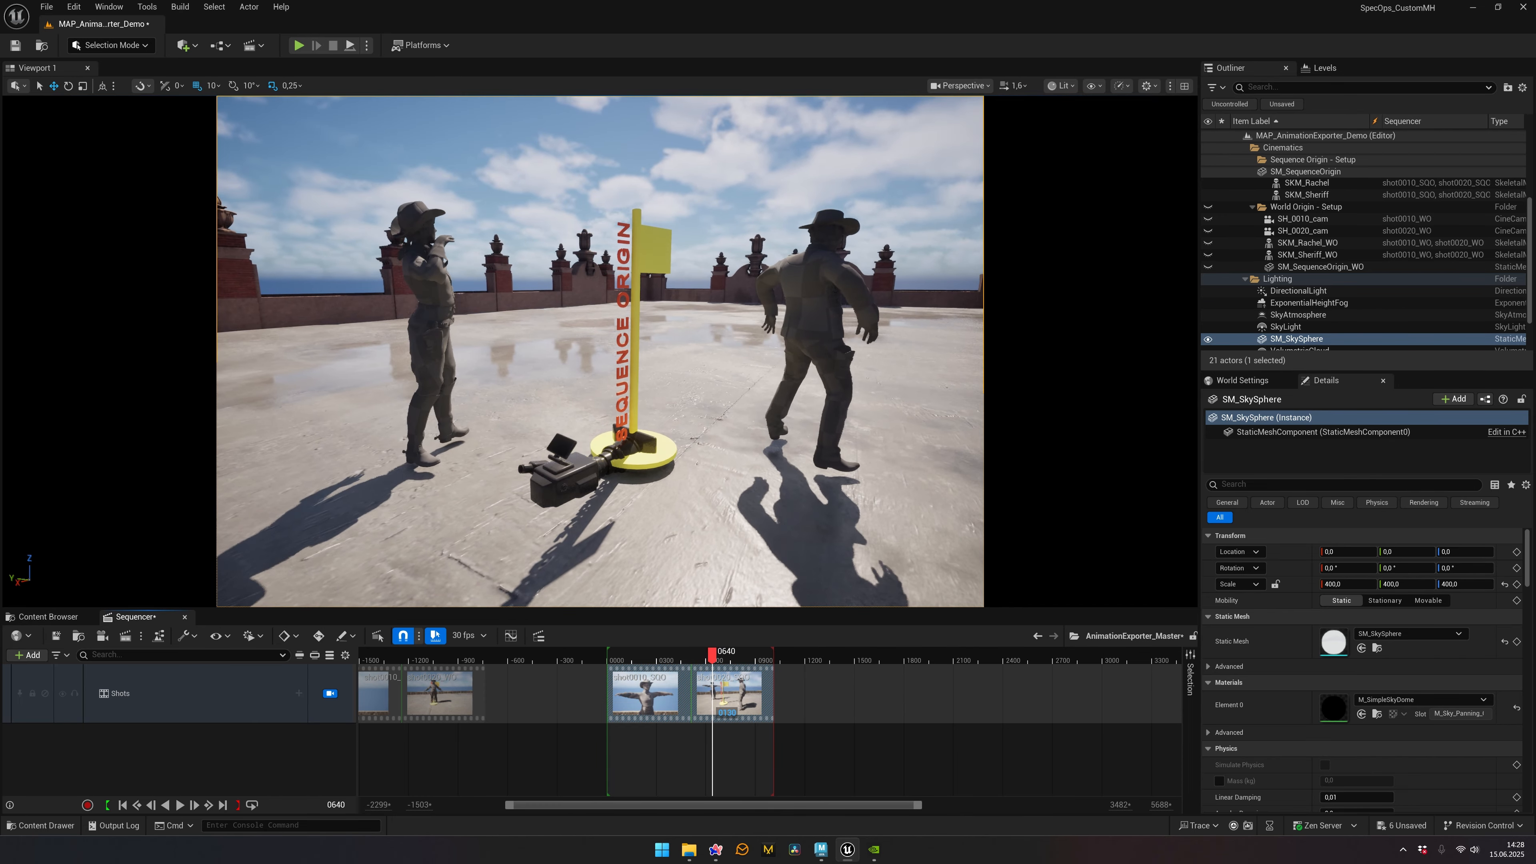
pyautogui.click(635, 339)
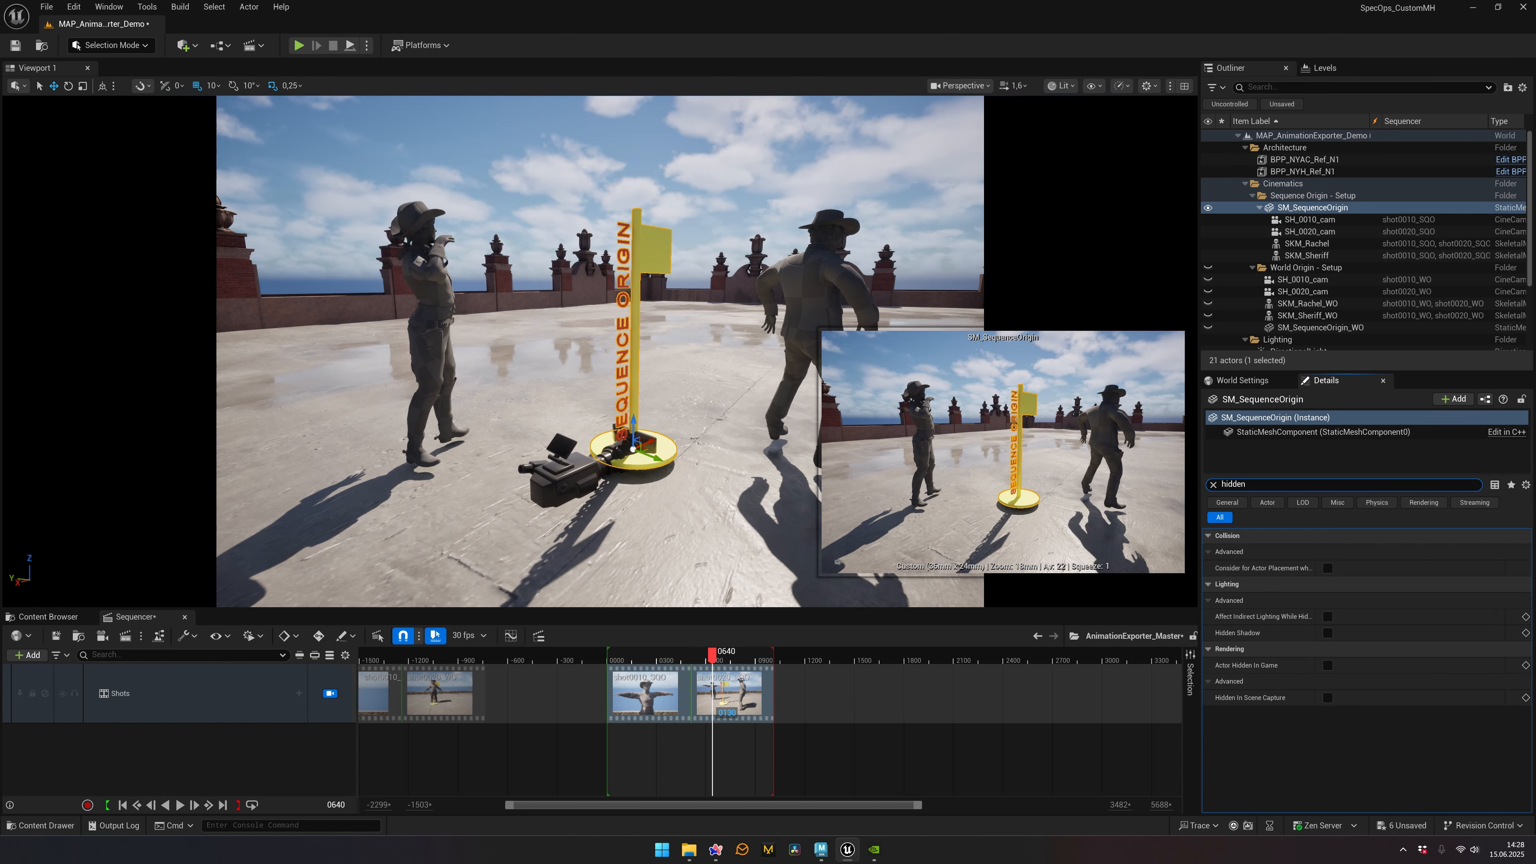
pyautogui.click(1327, 665)
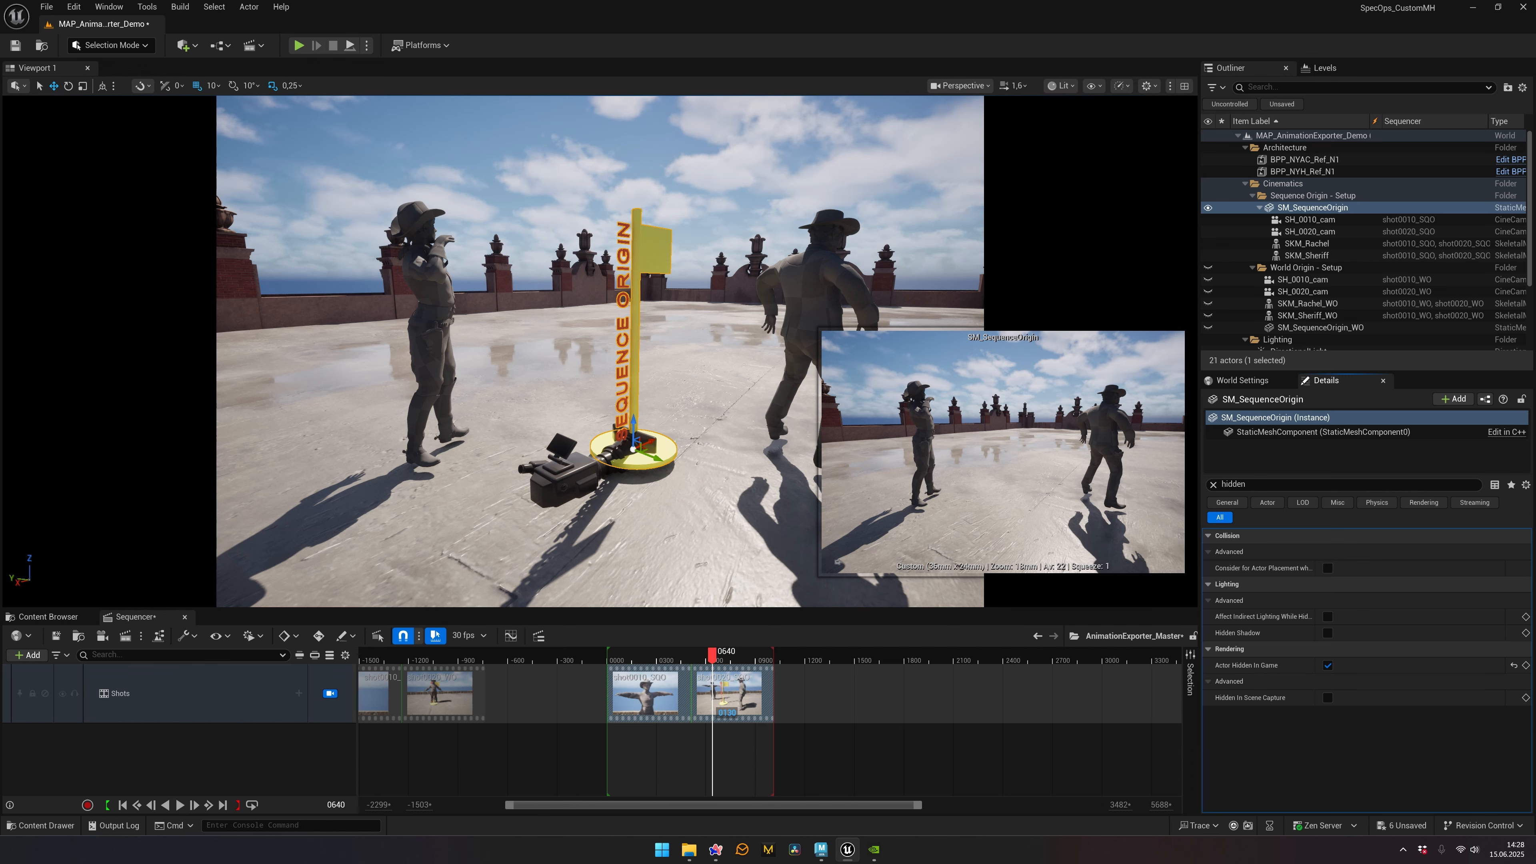
pyautogui.click(786, 164)
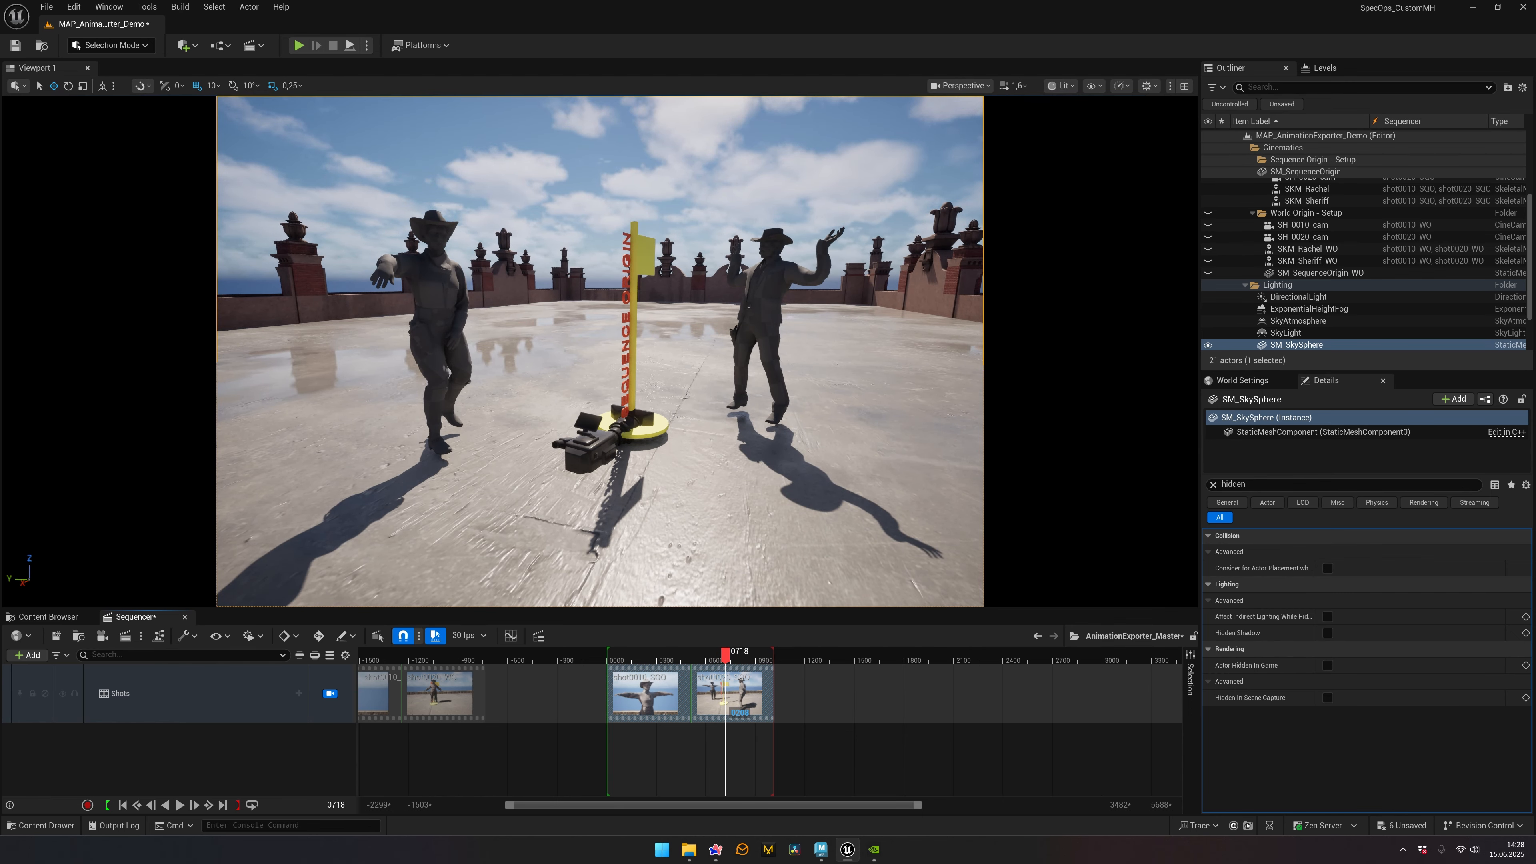
# Step: Turn off the Visible property of SM_SequenceOrigin, then deselect the marker
pyautogui.click(645, 258)
pyautogui.write('visible')
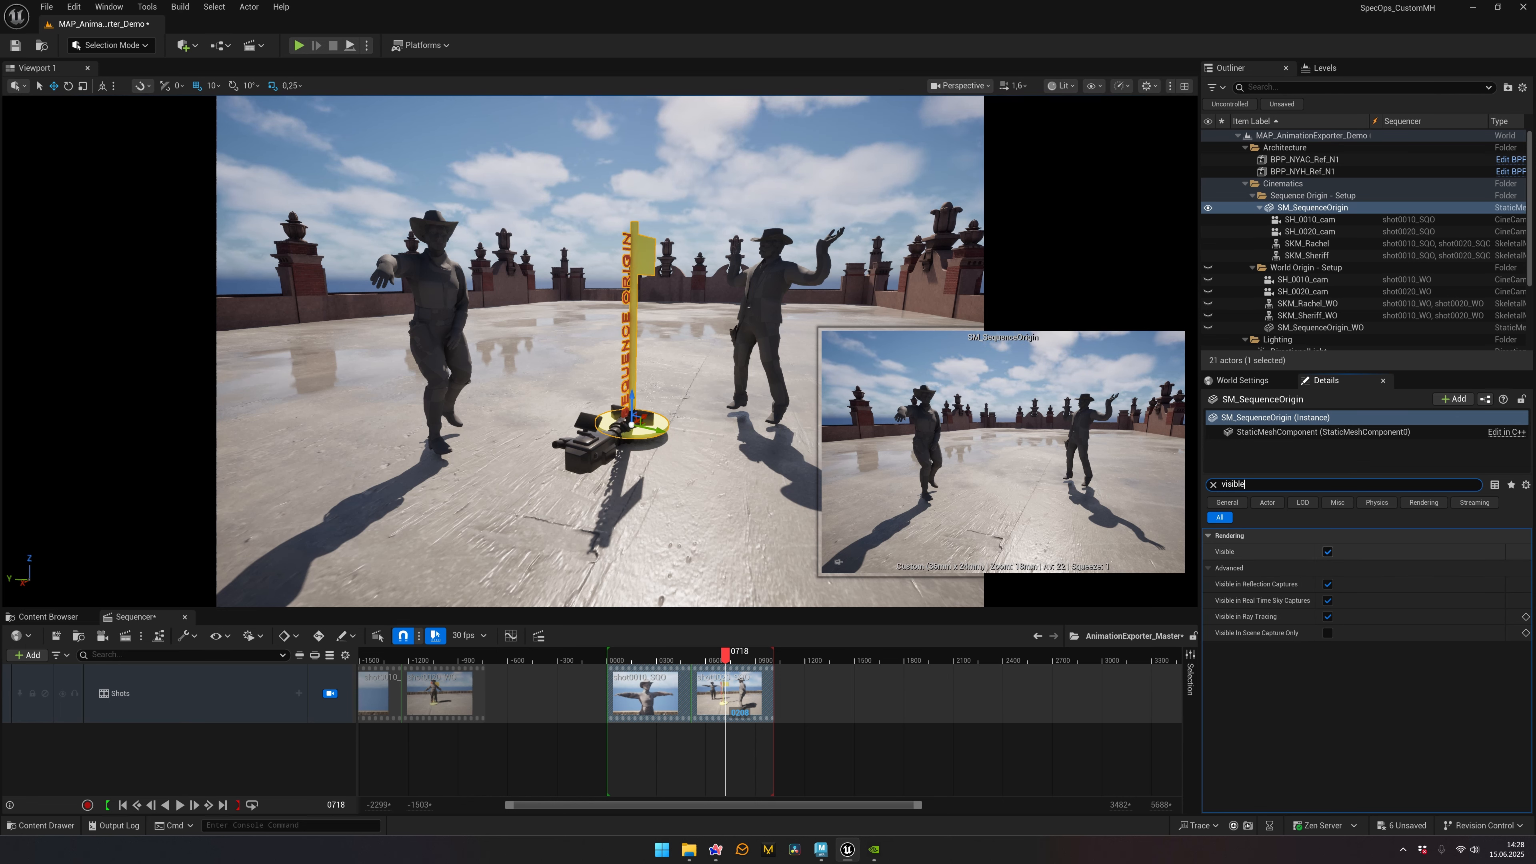
pyautogui.click(1327, 551)
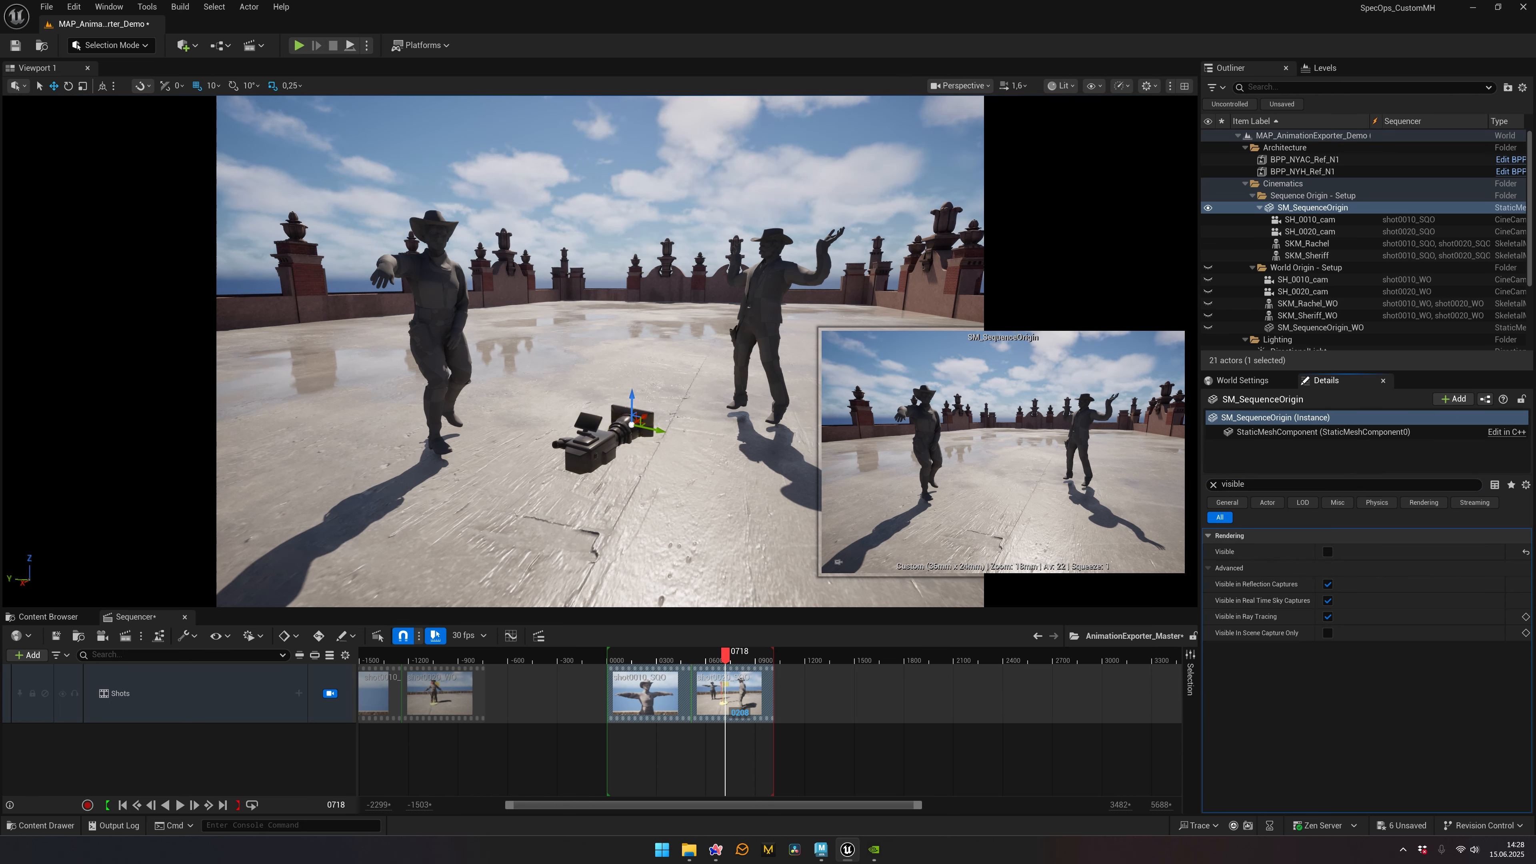
pyautogui.click(713, 484)
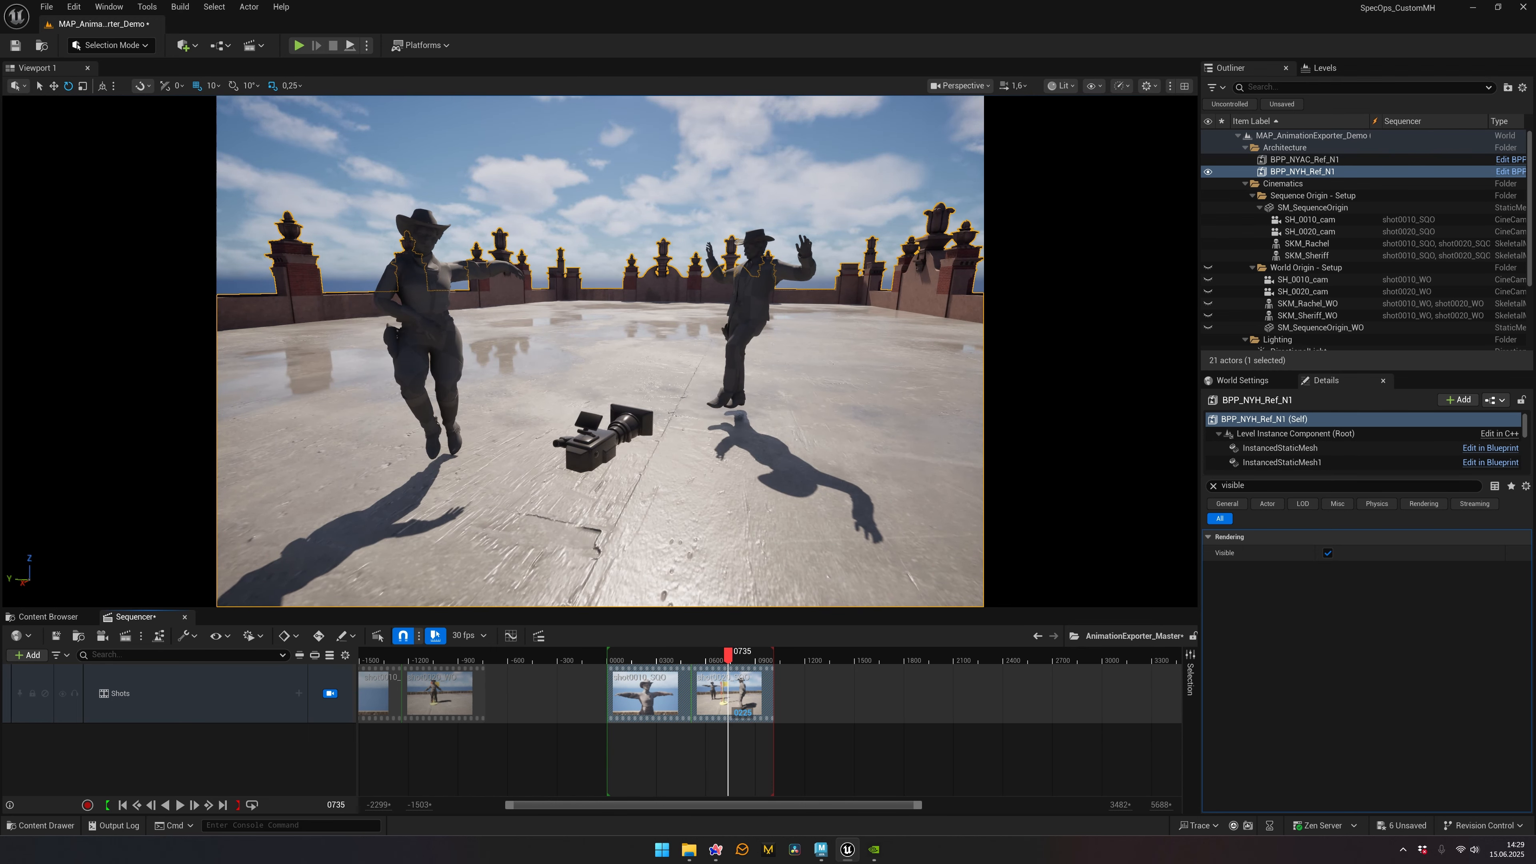
pyautogui.click(604, 176)
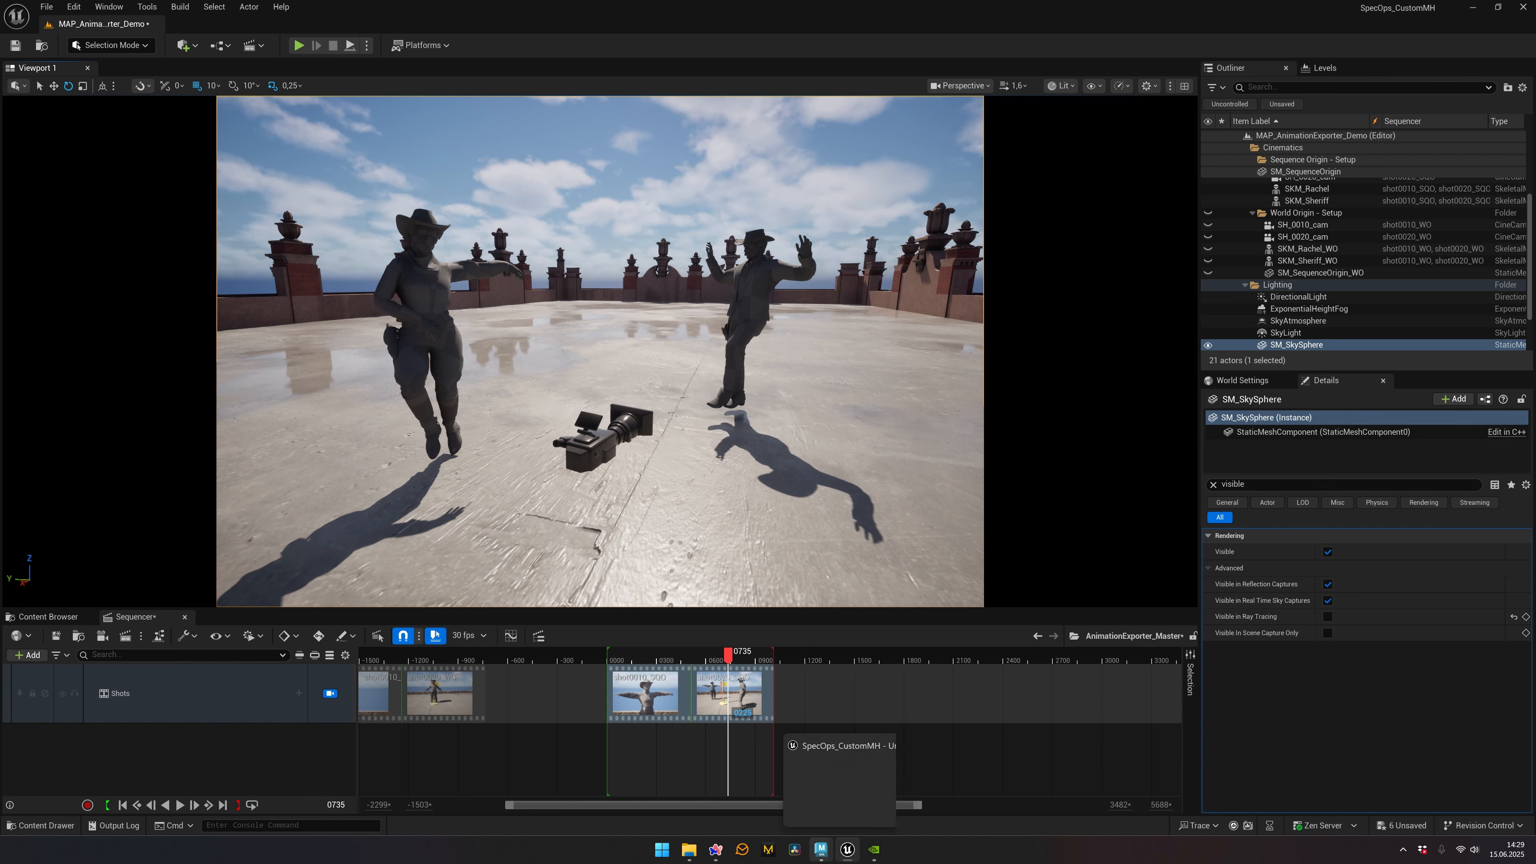
# Step: Switch to the Maya export scene and shift the Animation & Camera Exporter window slightly toward the characters
pyautogui.moveTo(821, 850)
pyautogui.click(628, 790)
pyautogui.press('Return')
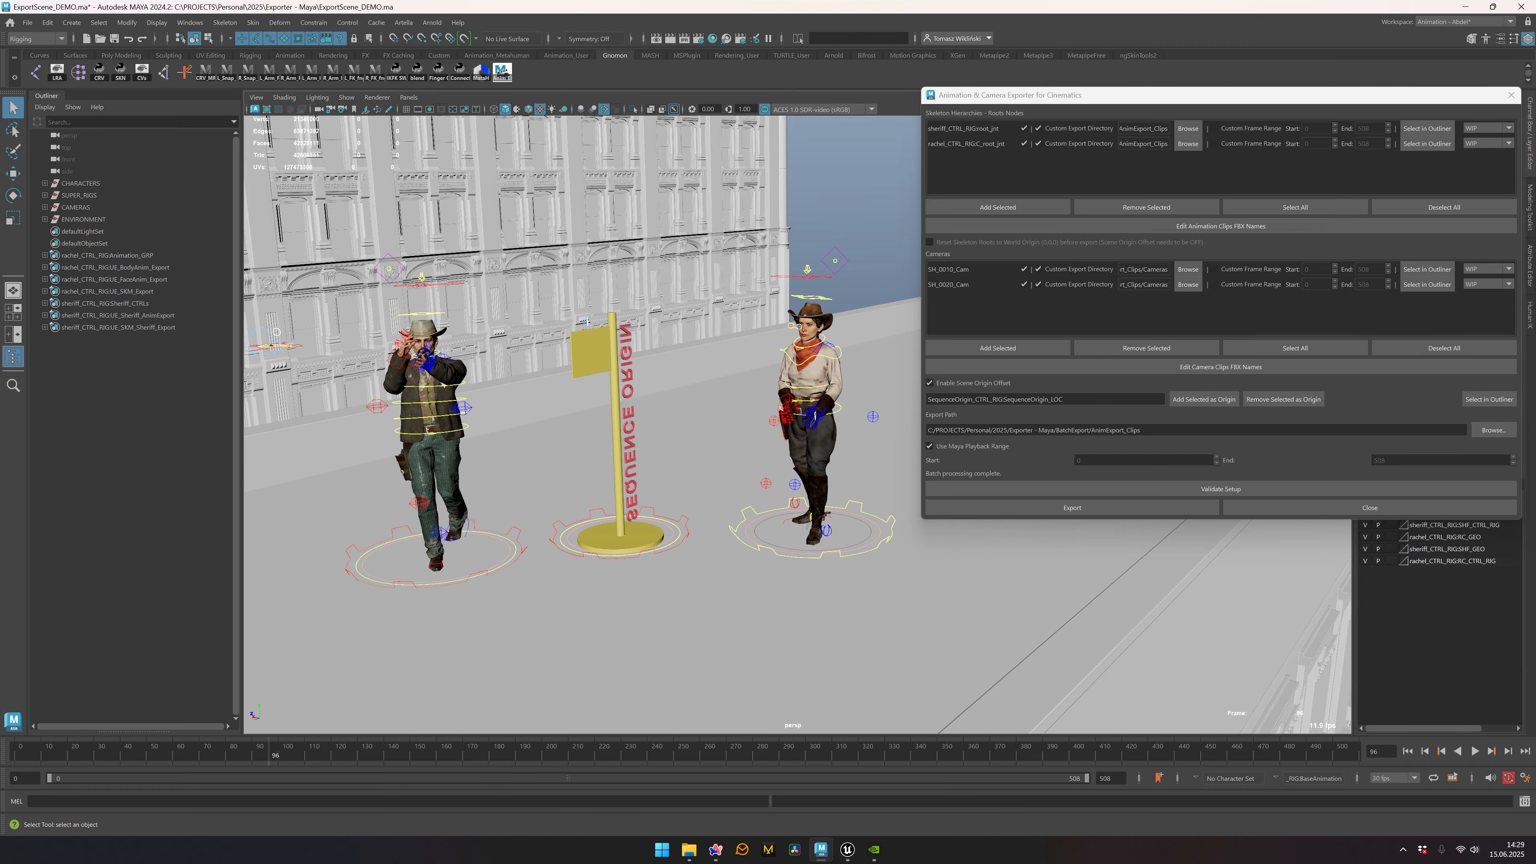
pyautogui.moveTo(1168, 95); pyautogui.dragTo(1135, 127)
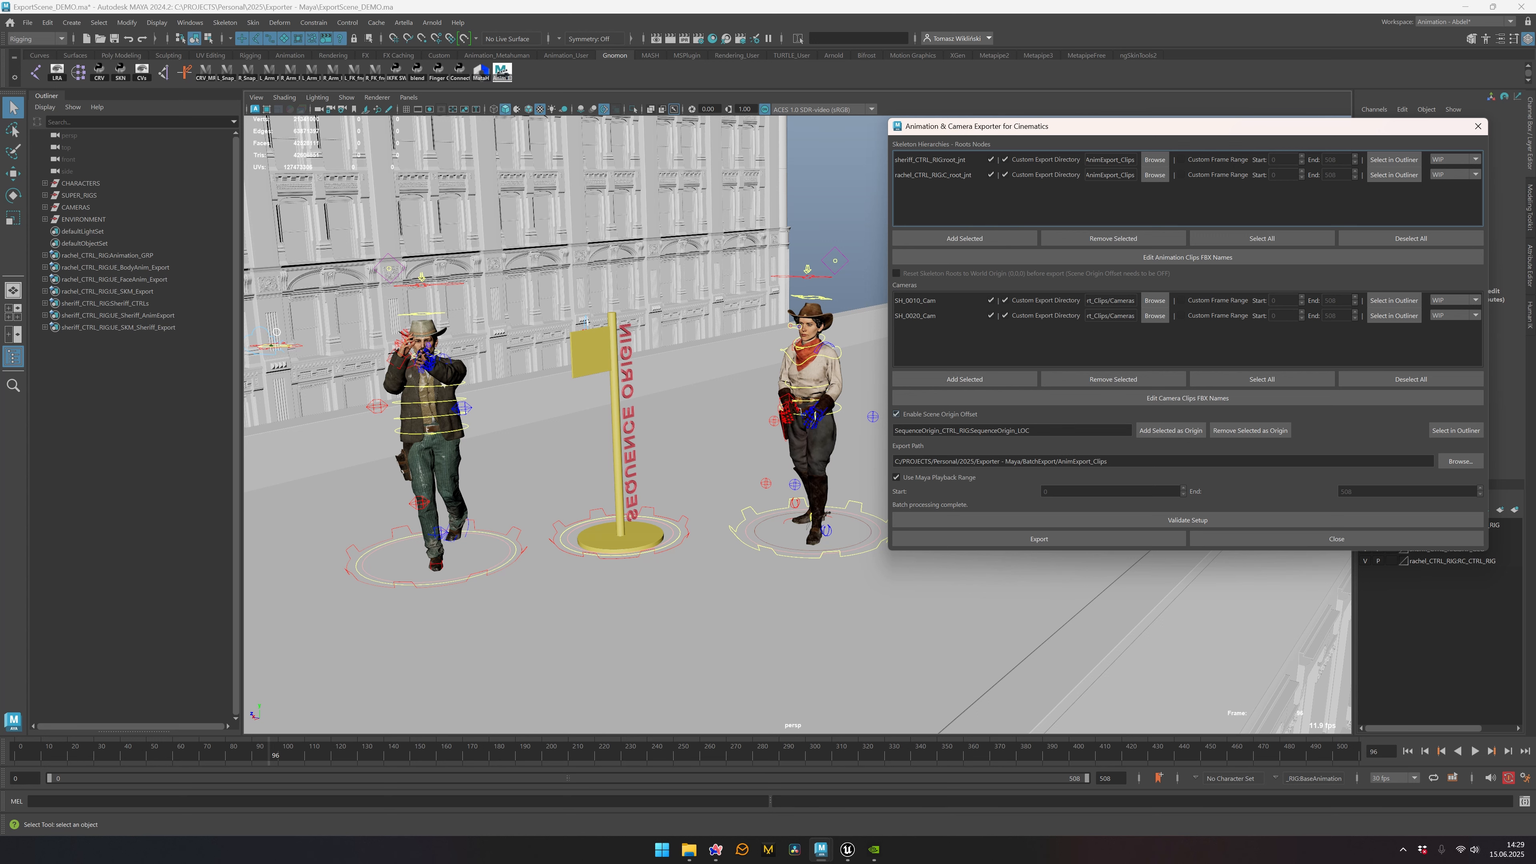
# Step: Turn Enable Scene Origin Offset off and on again in the Animation & Camera Exporter
pyautogui.click(897, 415)
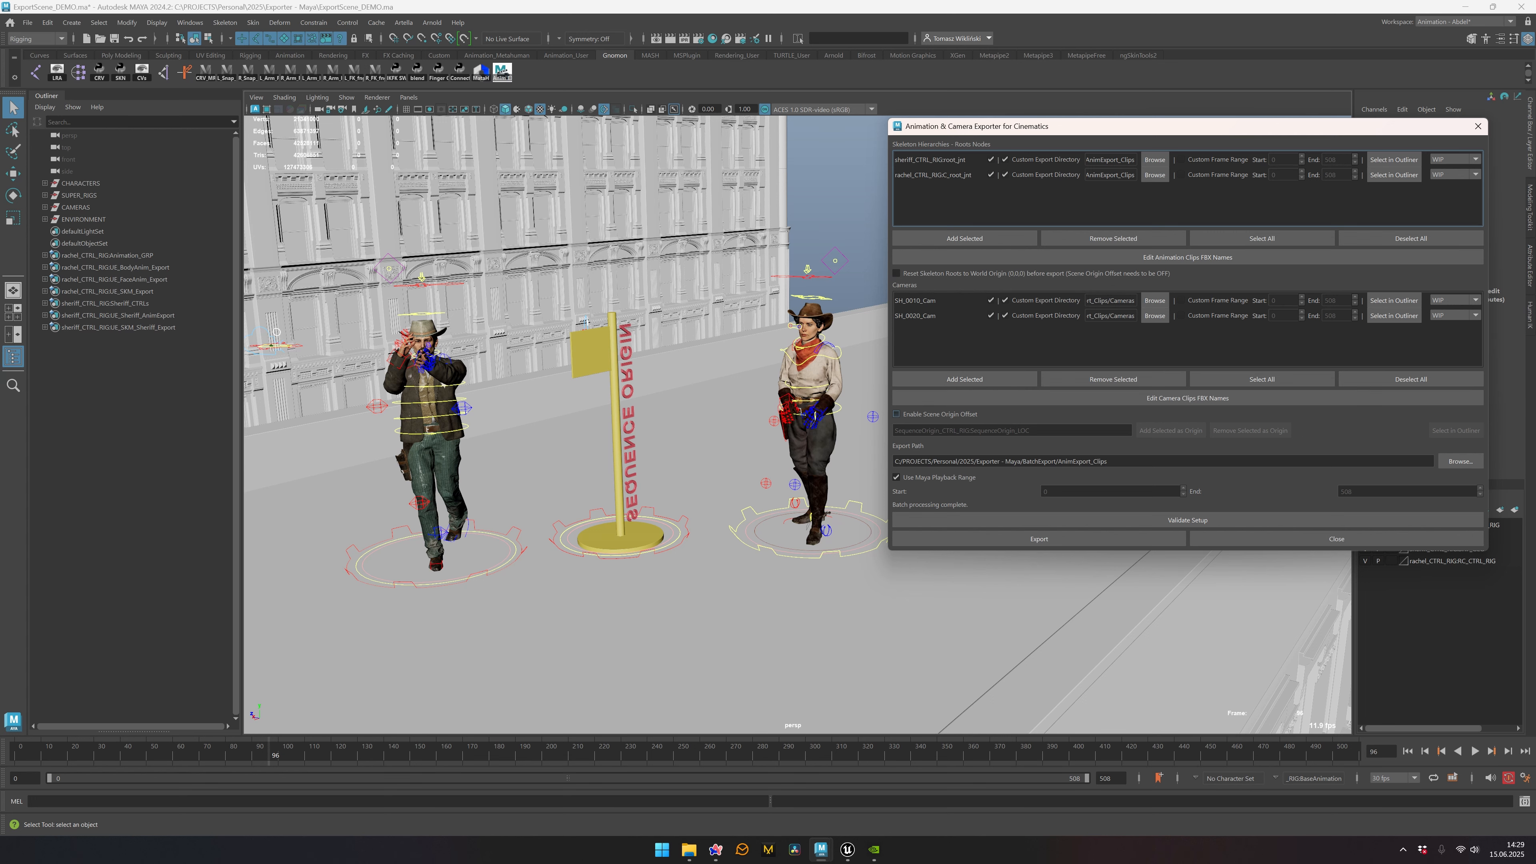
pyautogui.click(896, 414)
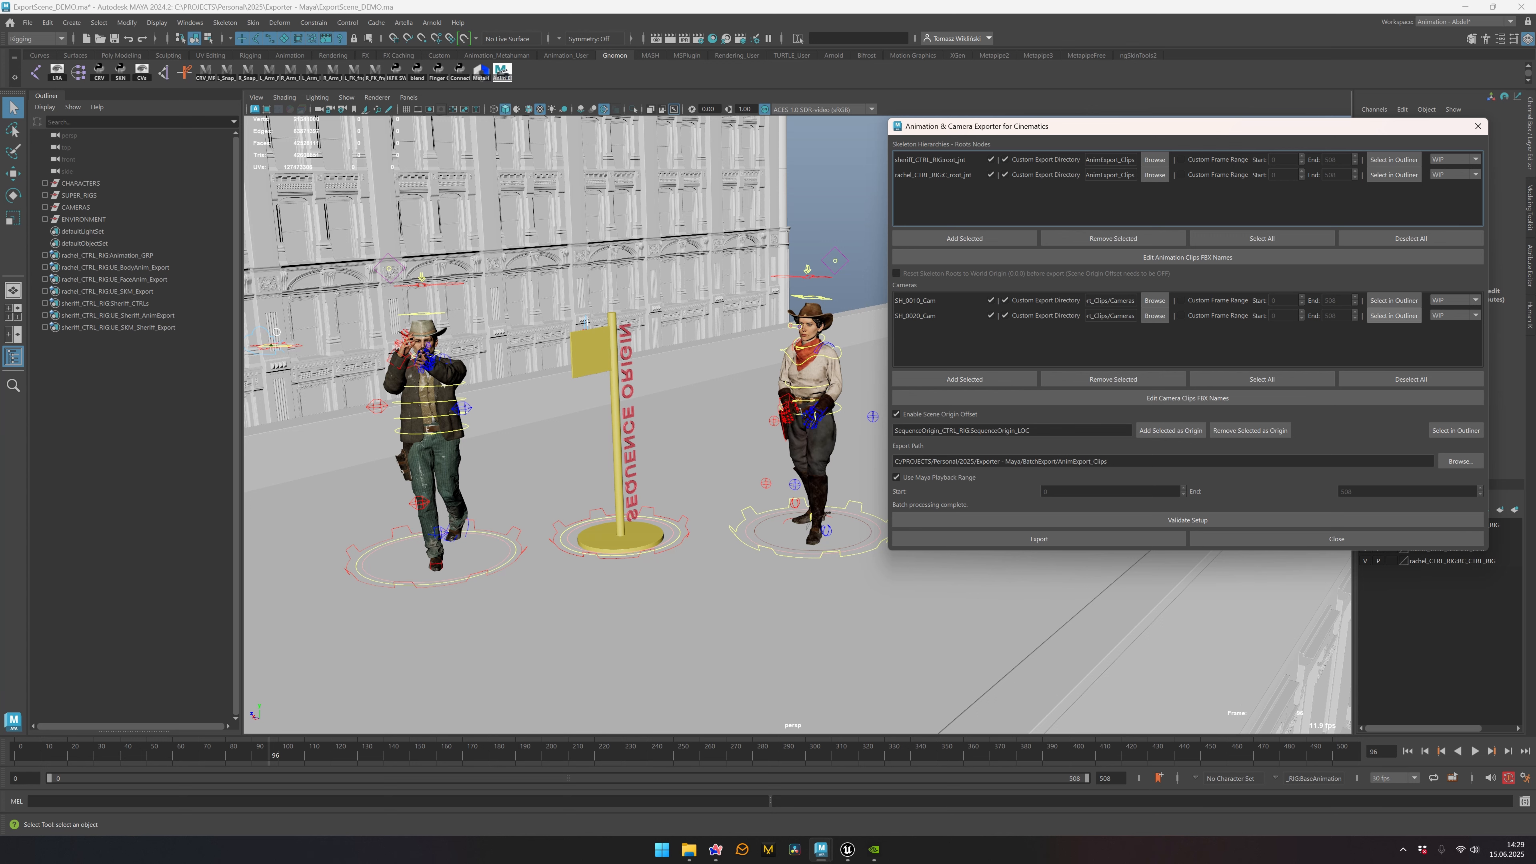
pyautogui.moveTo(1132, 129); pyautogui.dragTo(1125, 129)
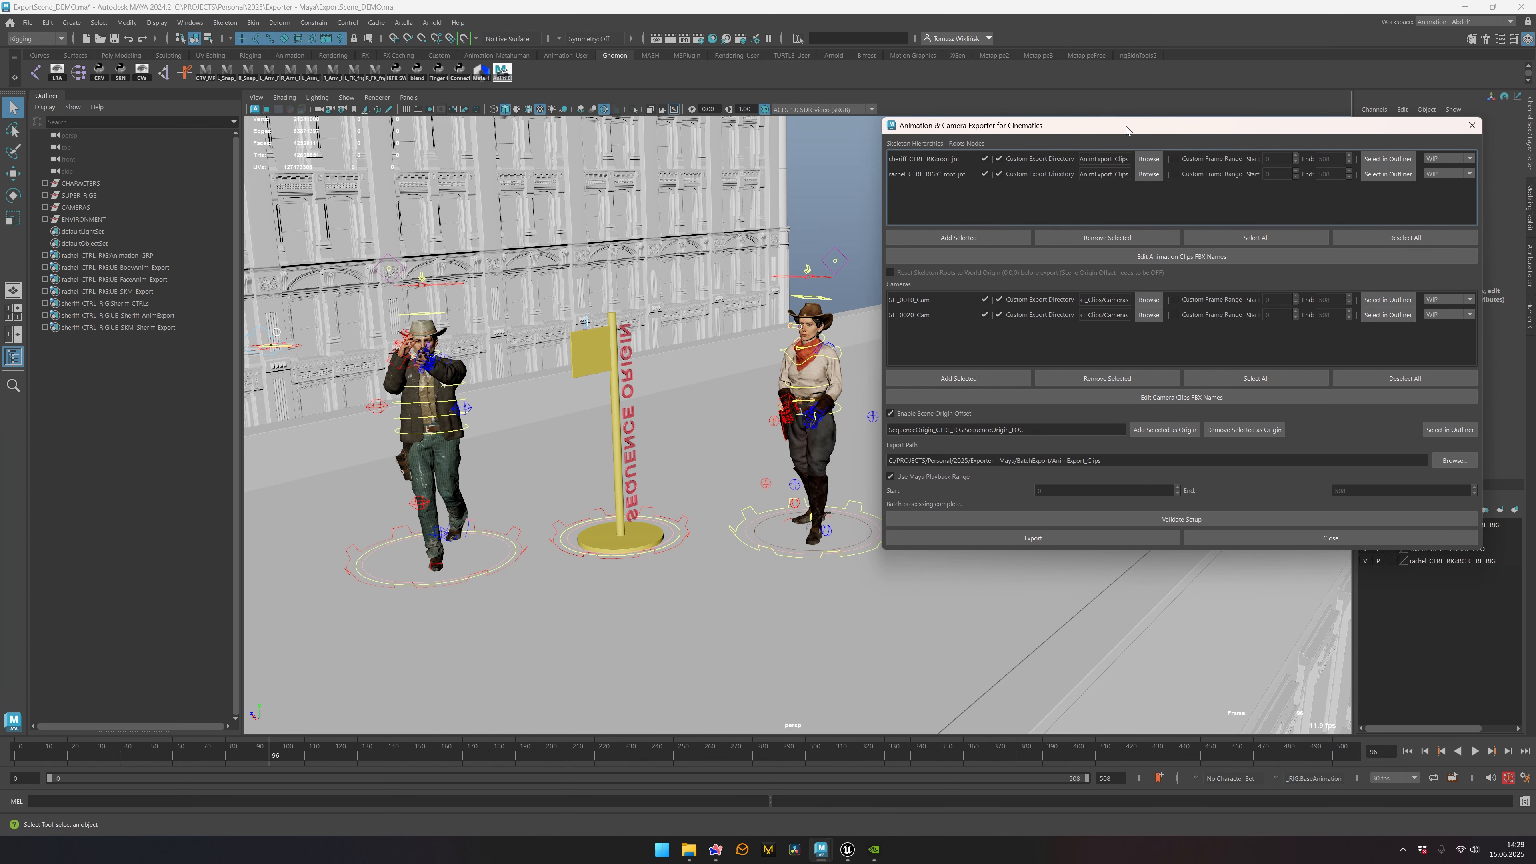
# Step: Set the export status of the sheriff root joint to REVISE and of the rachel root joint to DONE
pyautogui.click(1449, 158)
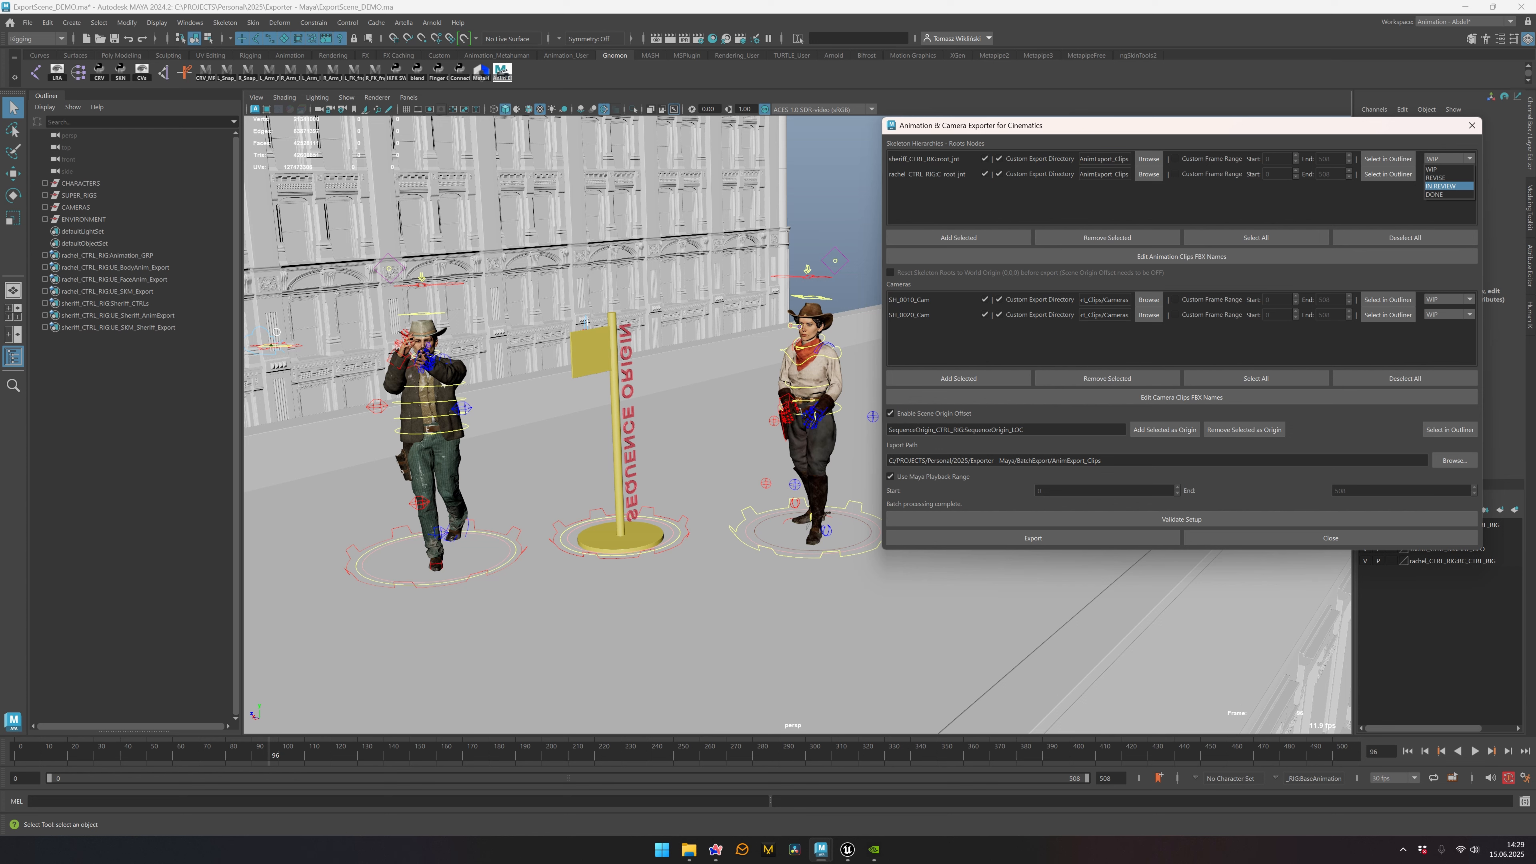
pyautogui.click(1439, 178)
pyautogui.click(1449, 173)
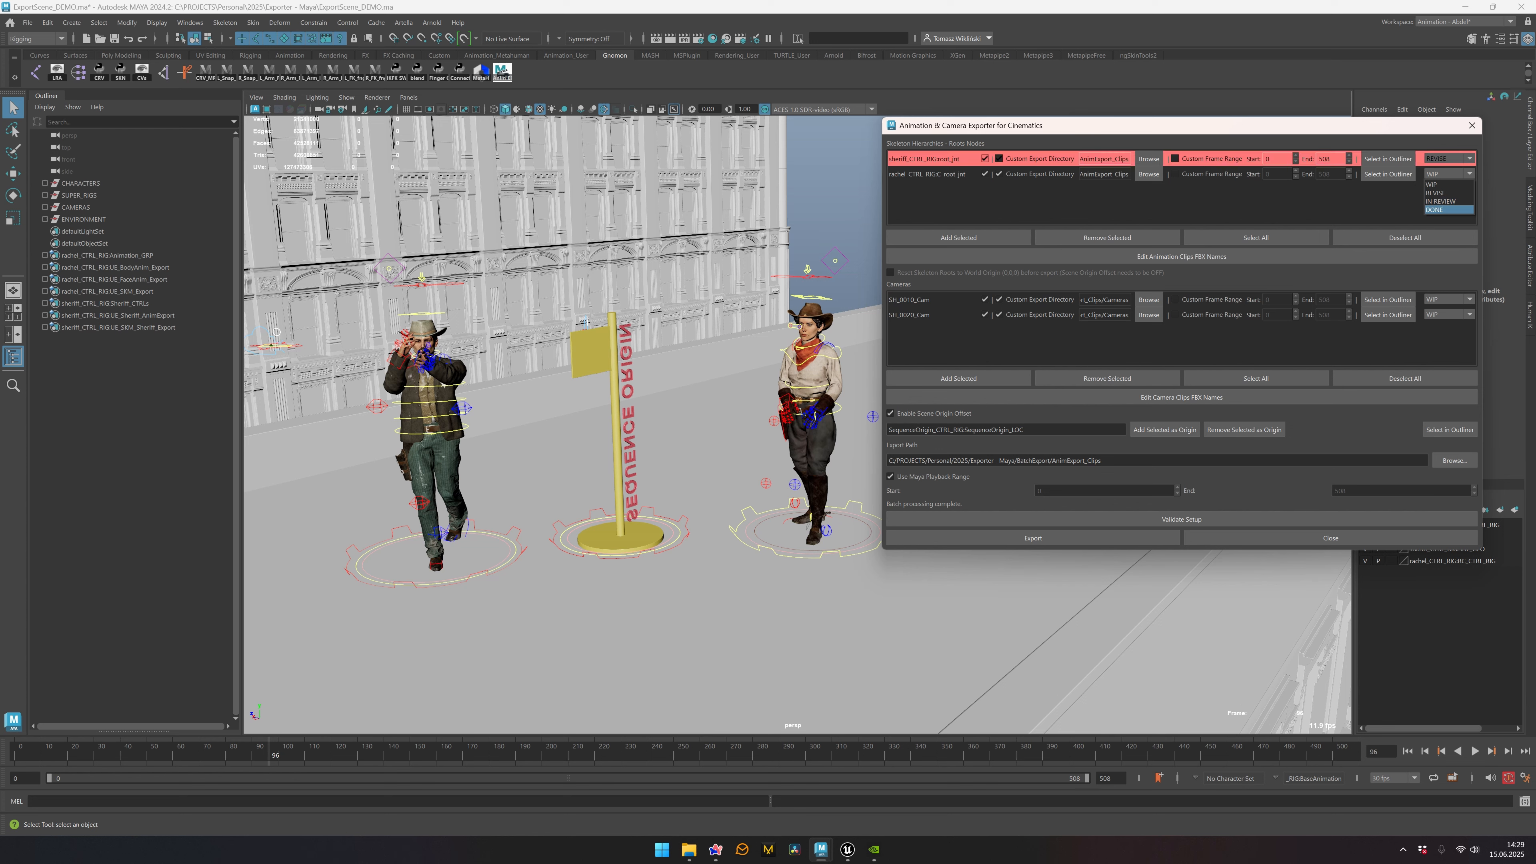
pyautogui.click(1439, 210)
# Step: Set the status of both SH_0010_Cam and SH_0020_Cam to IN REVIEW
pyautogui.click(1449, 300)
pyautogui.click(1440, 326)
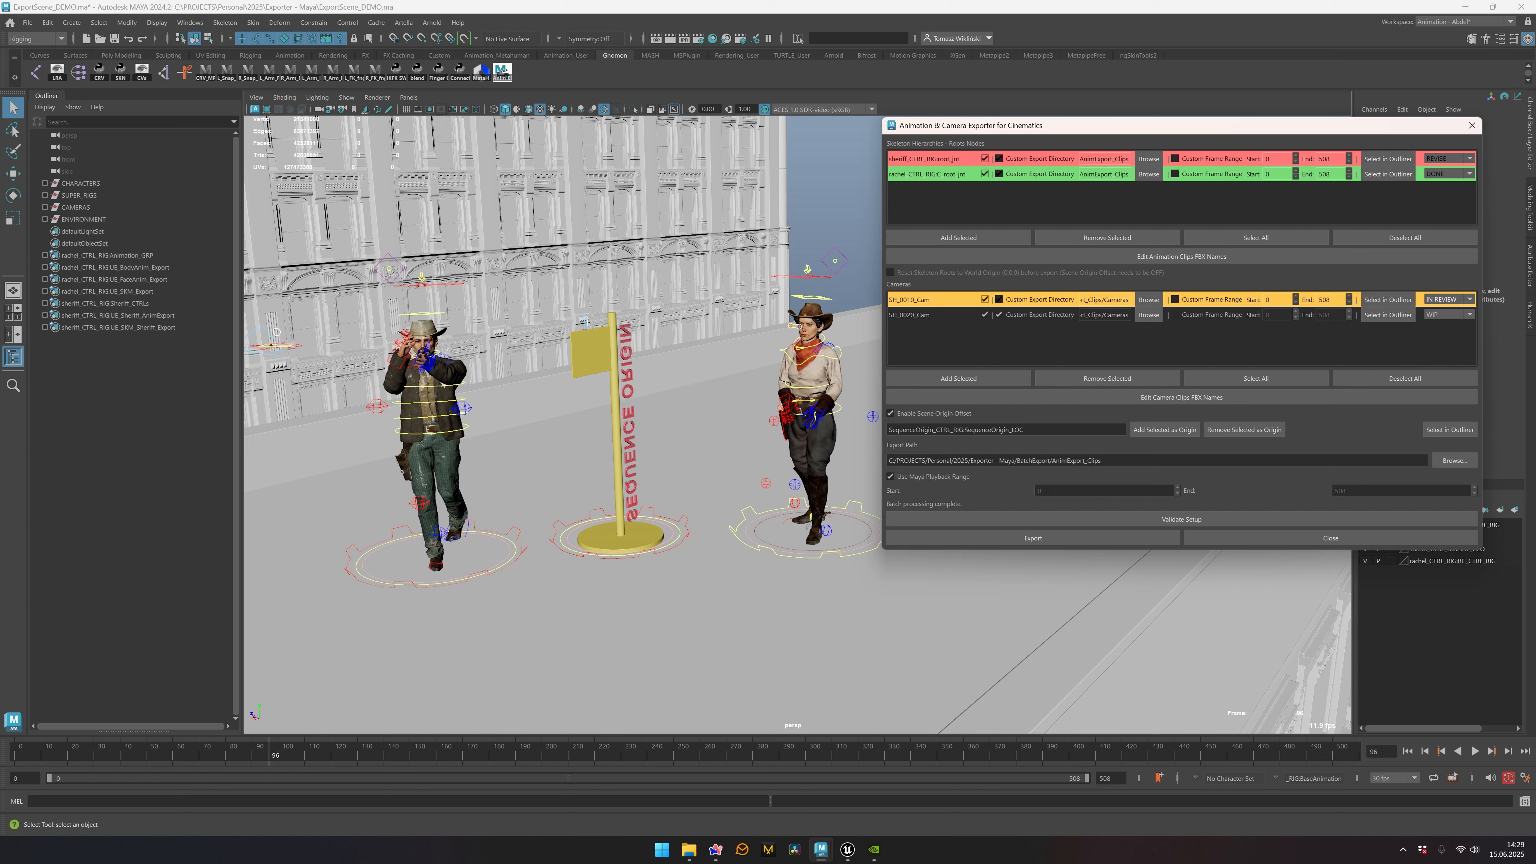
pyautogui.click(1448, 314)
pyautogui.click(1440, 342)
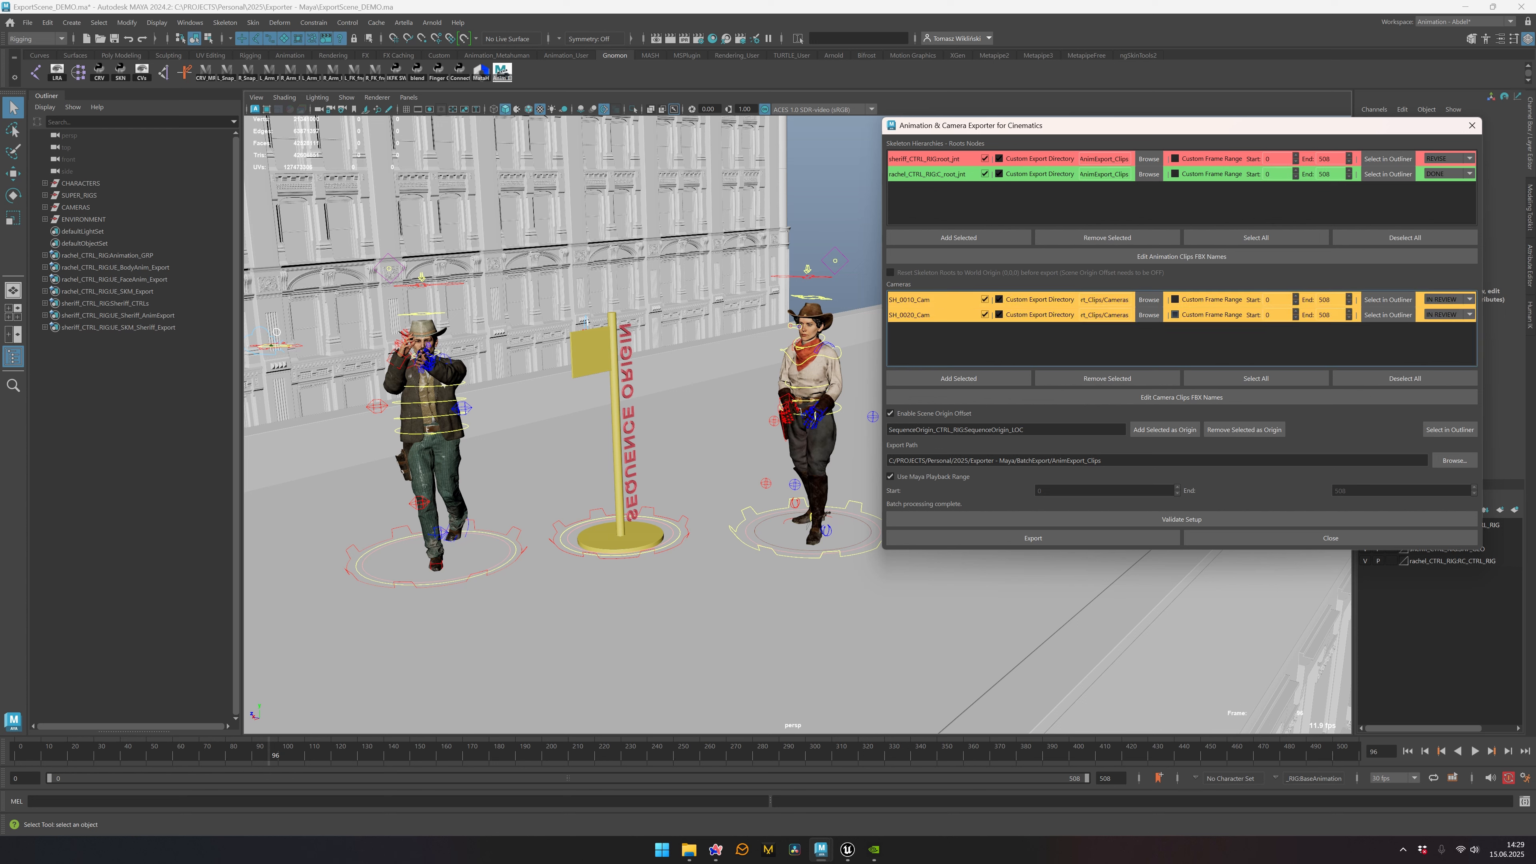
# Step: Close and reopen the Animation & Camera Exporter to check its stored statuses, placing it beside the characters
pyautogui.moveTo(1082, 131); pyautogui.dragTo(1079, 140)
pyautogui.moveTo(683, 388)
pyautogui.keyDown('alt'); pyautogui.mouseDown()
pyautogui.moveTo(701, 411)
pyautogui.moveTo(670, 375)
pyautogui.moveTo(676, 398)
pyautogui.mouseUp(); pyautogui.keyUp('alt')
pyautogui.click(1468, 134)
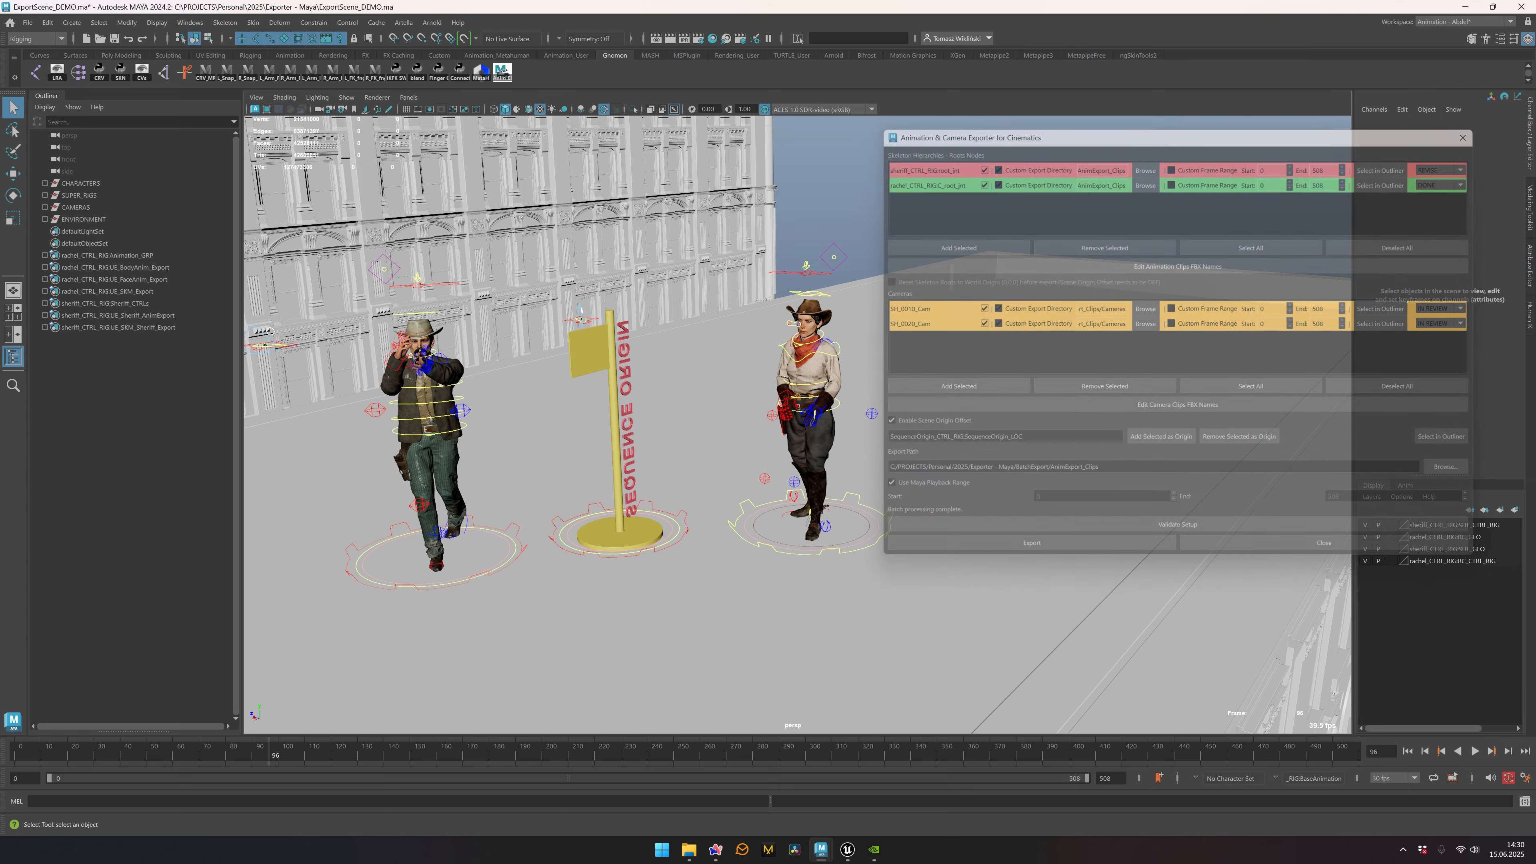
pyautogui.keyDown('alt'); pyautogui.moveTo(943, 388); pyautogui.dragTo(925, 365); pyautogui.keyUp('alt')
pyautogui.click(502, 72)
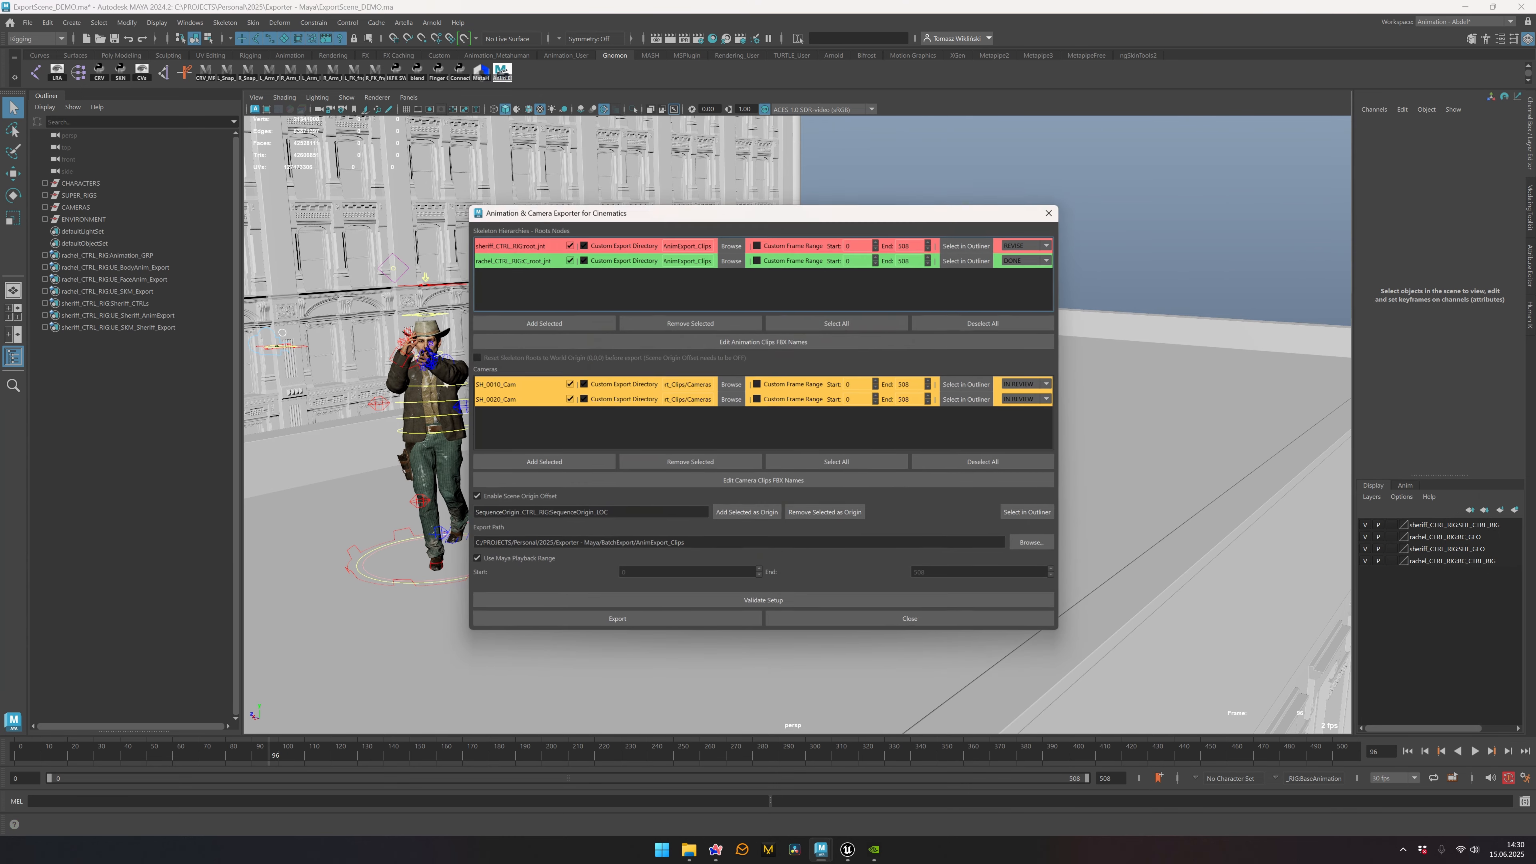
pyautogui.moveTo(819, 218)
pyautogui.mouseDown()
pyautogui.moveTo(1218, 145)
pyautogui.moveTo(1203, 150)
pyautogui.mouseUp()
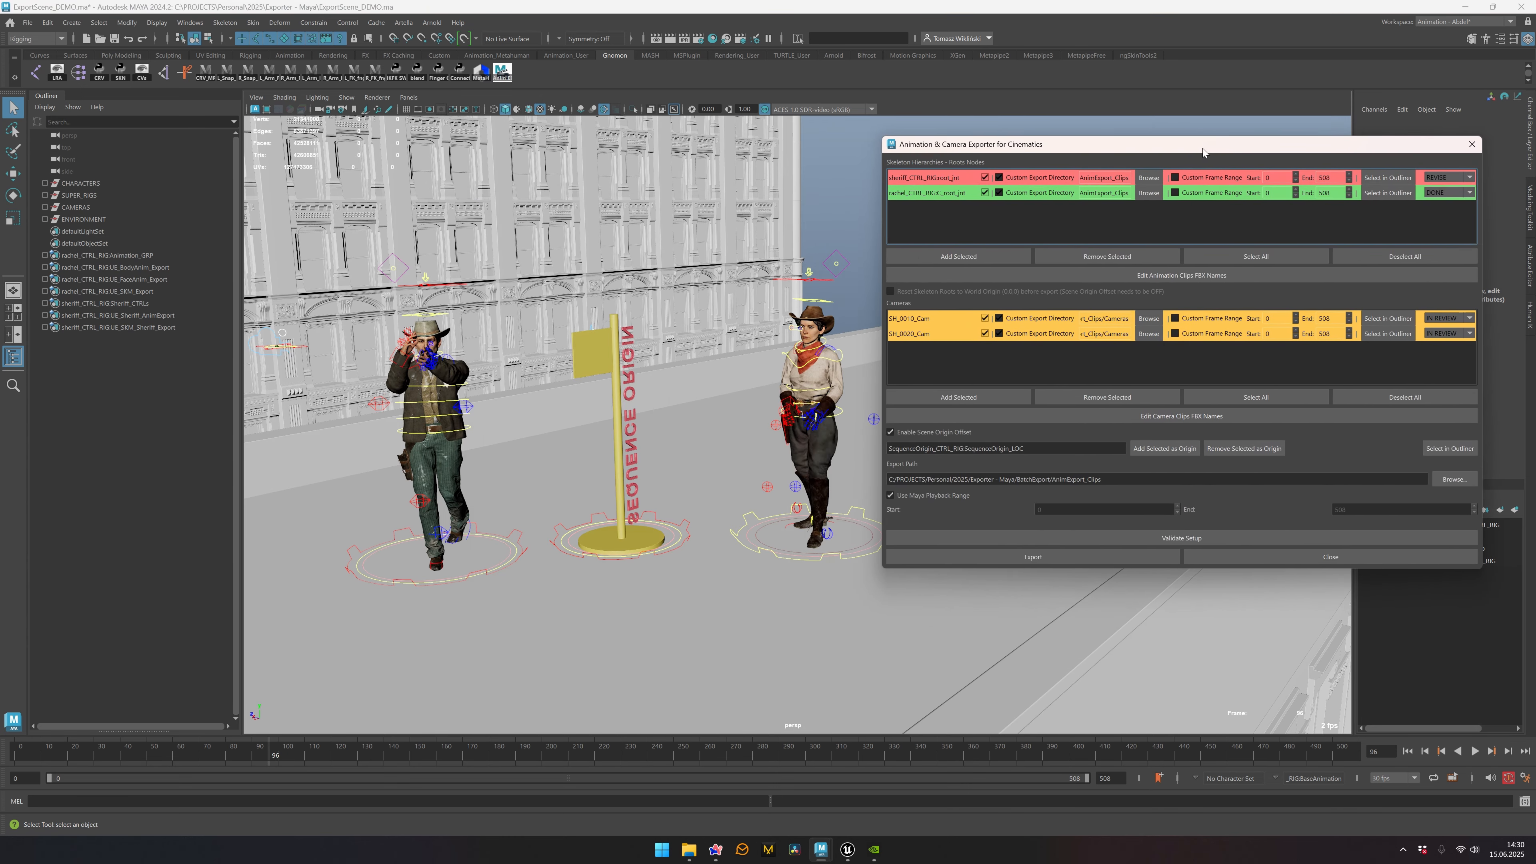
pyautogui.click(999, 176)
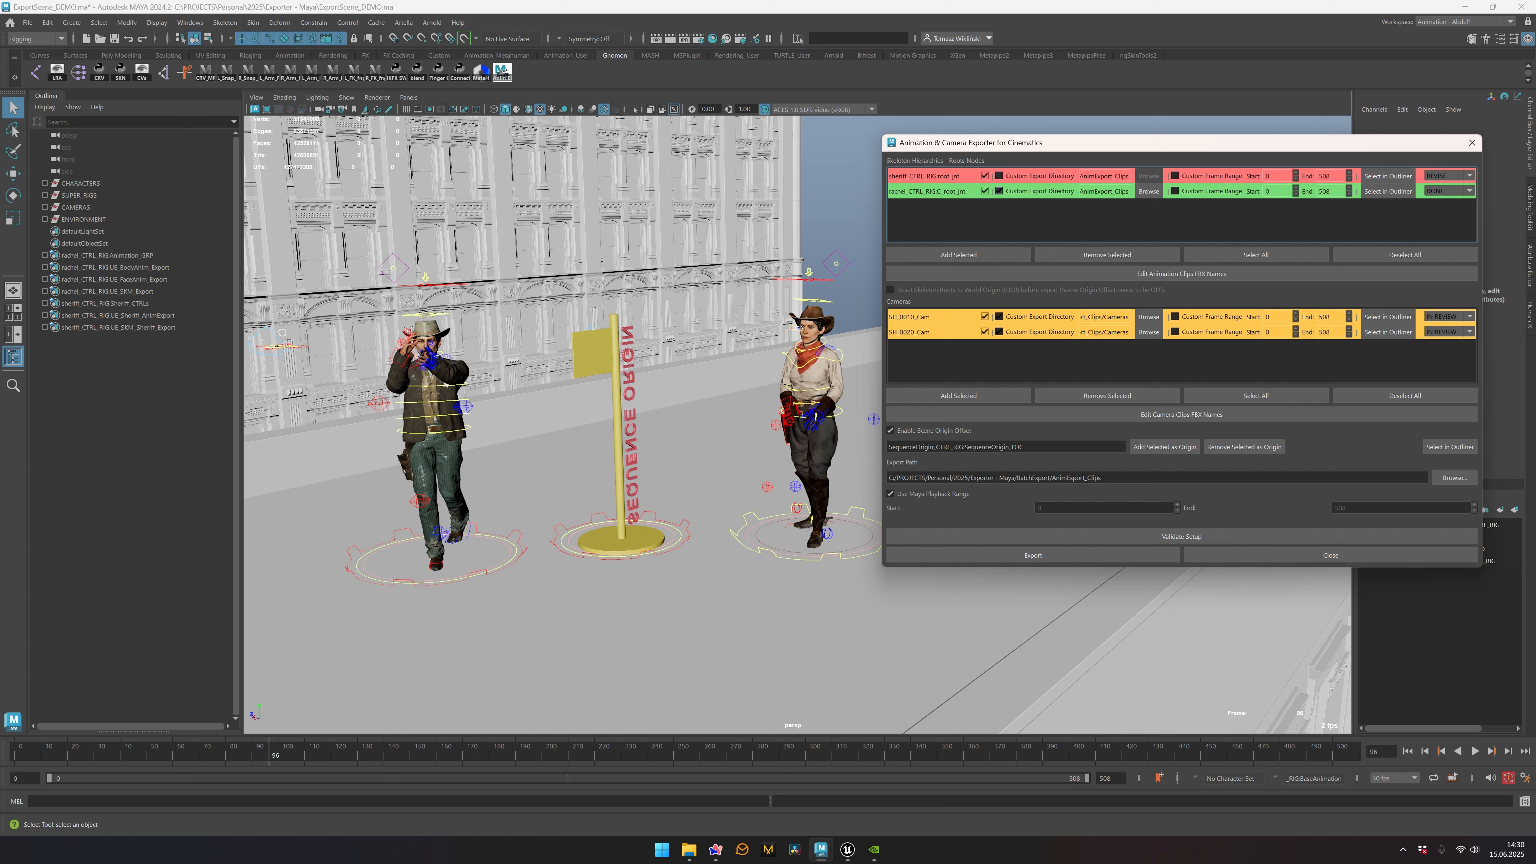
pyautogui.click(999, 191)
pyautogui.click(999, 192)
pyautogui.click(999, 176)
# Step: Set both skeleton roots' status to WIP and turn off their Custom Export Directory option
pyautogui.click(1446, 175)
pyautogui.click(1445, 186)
pyautogui.click(1446, 191)
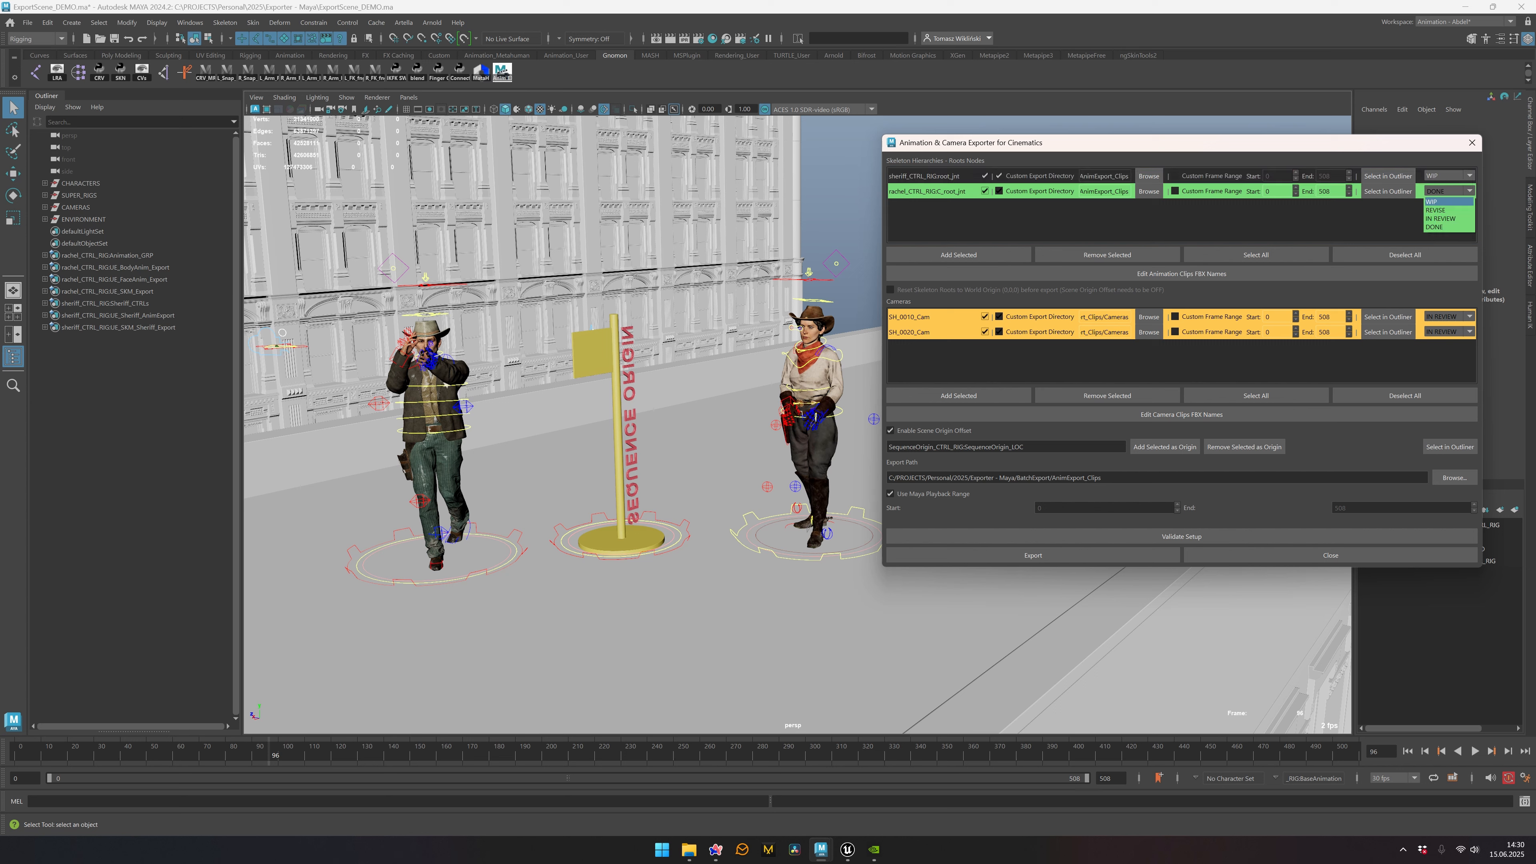
pyautogui.click(1445, 202)
pyautogui.click(999, 191)
pyautogui.click(999, 176)
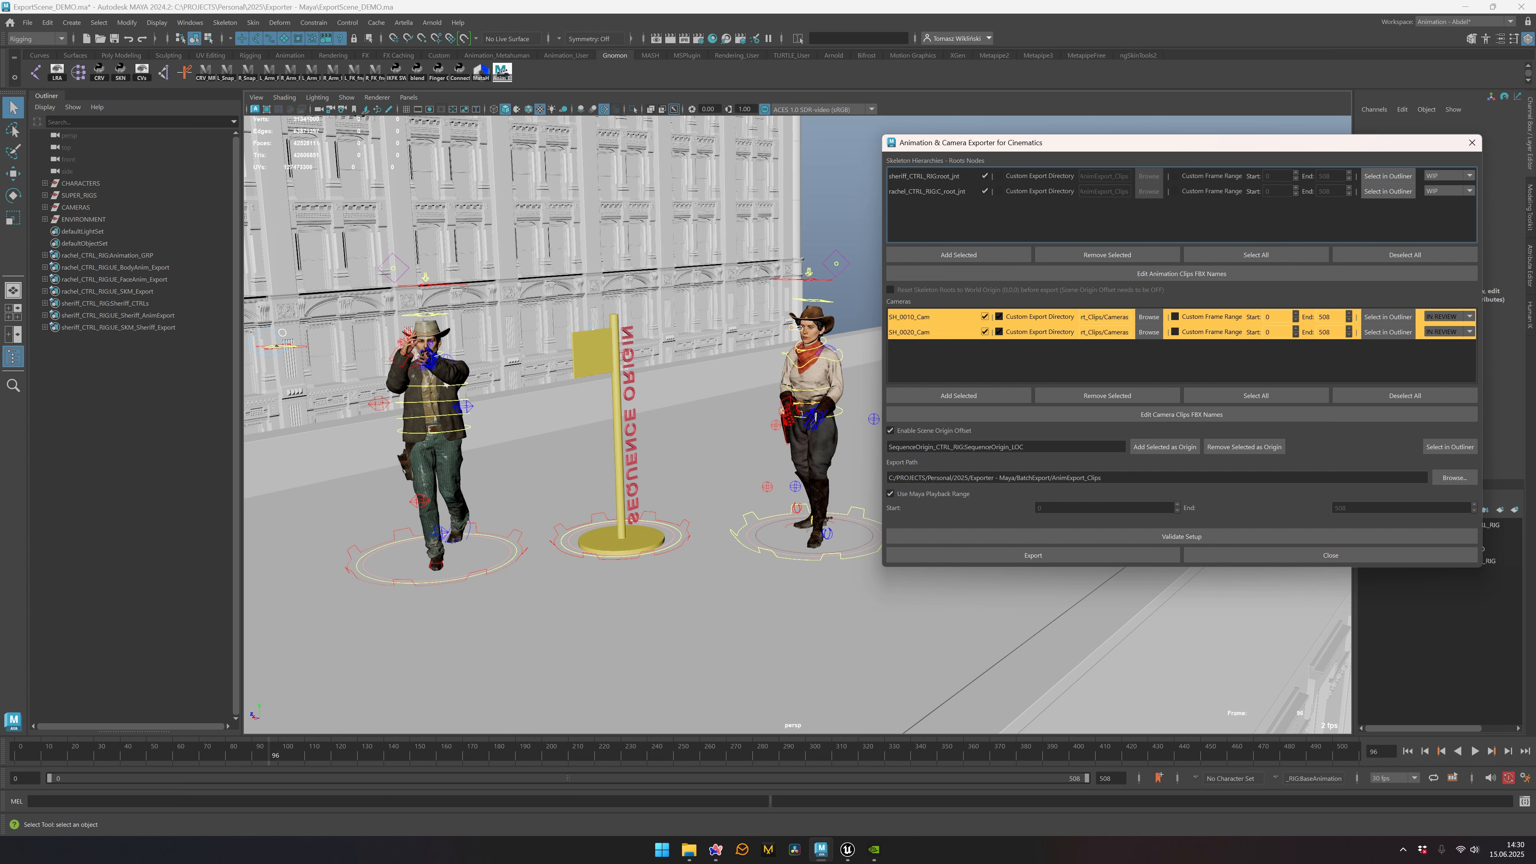
# Step: Set the status of SH_0010_Cam to REVISE and save the scene
pyautogui.click(1446, 316)
pyautogui.click(1445, 338)
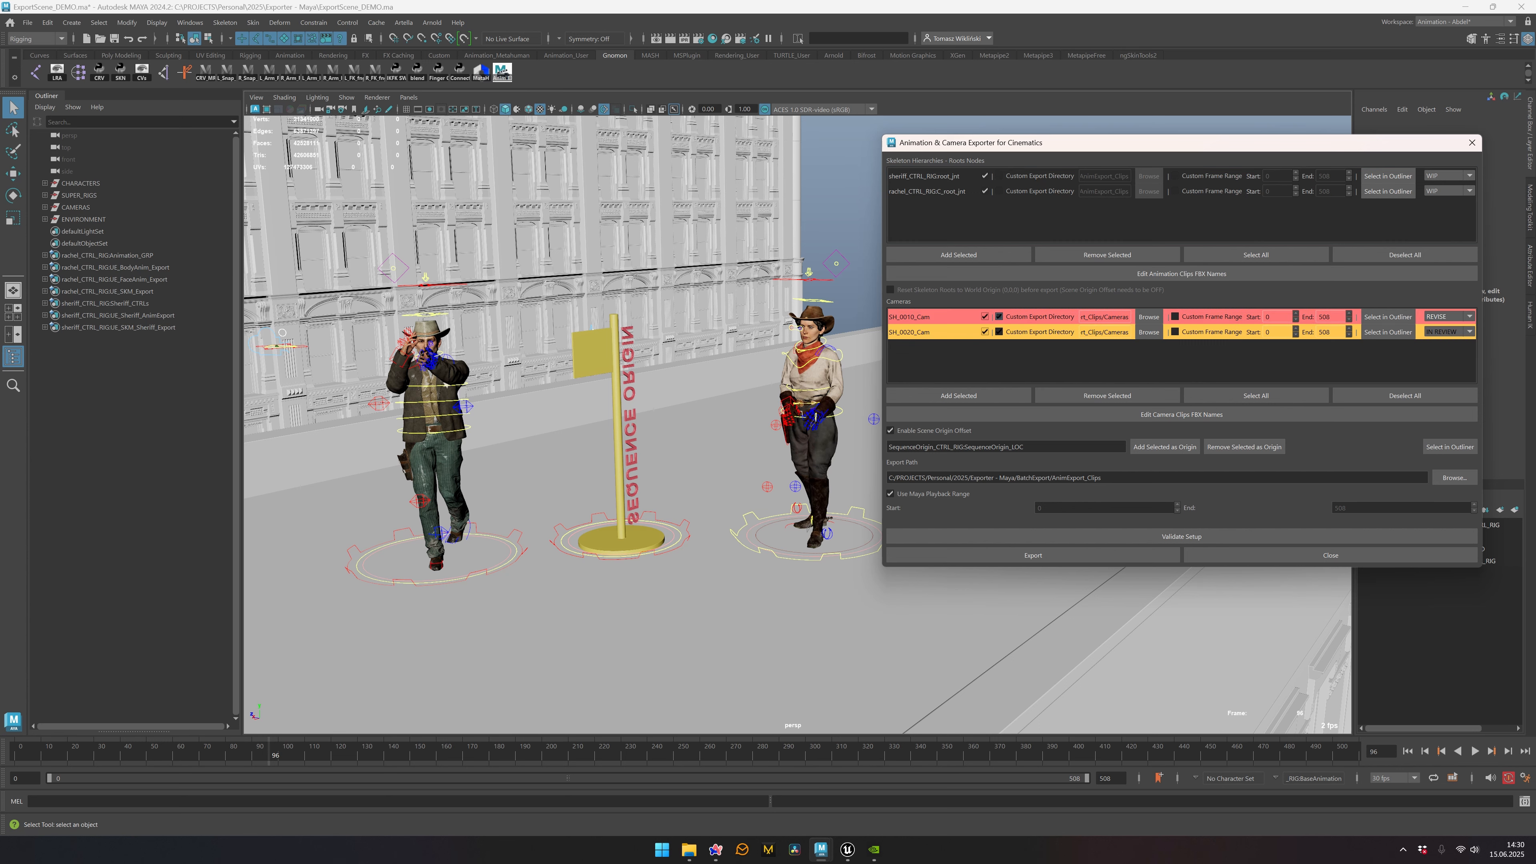
pyautogui.click(985, 221)
pyautogui.keyDown('alt'); pyautogui.moveTo(689, 338); pyautogui.dragTo(720, 342); pyautogui.keyUp('alt')
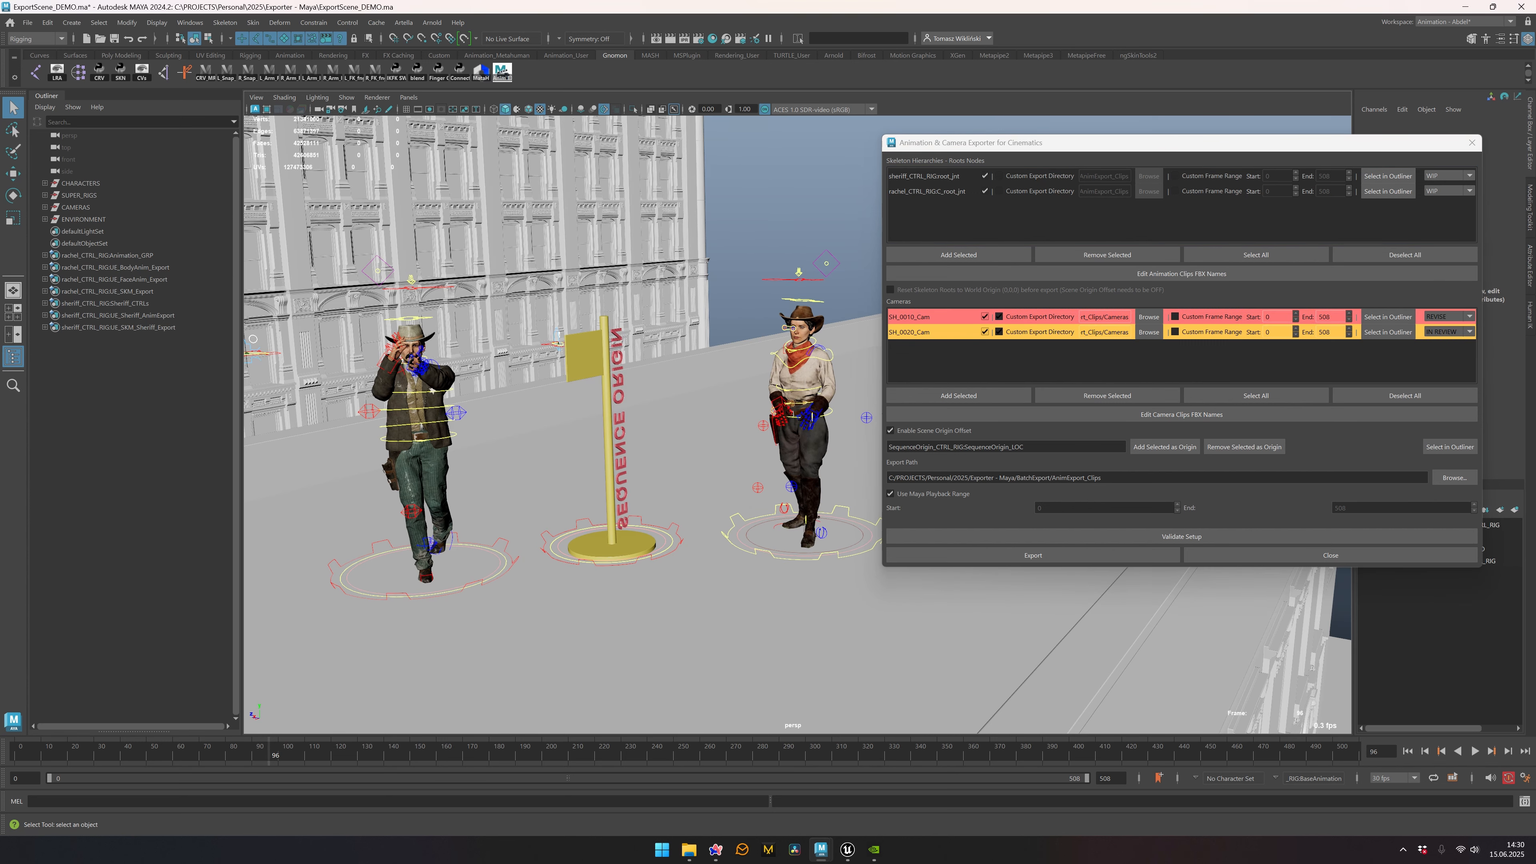
pyautogui.hotkey('ctrl', 's')
# Step: Reopen the exporter after the save to check its skeleton and camera settings, keeping the characters in view
pyautogui.click(1472, 143)
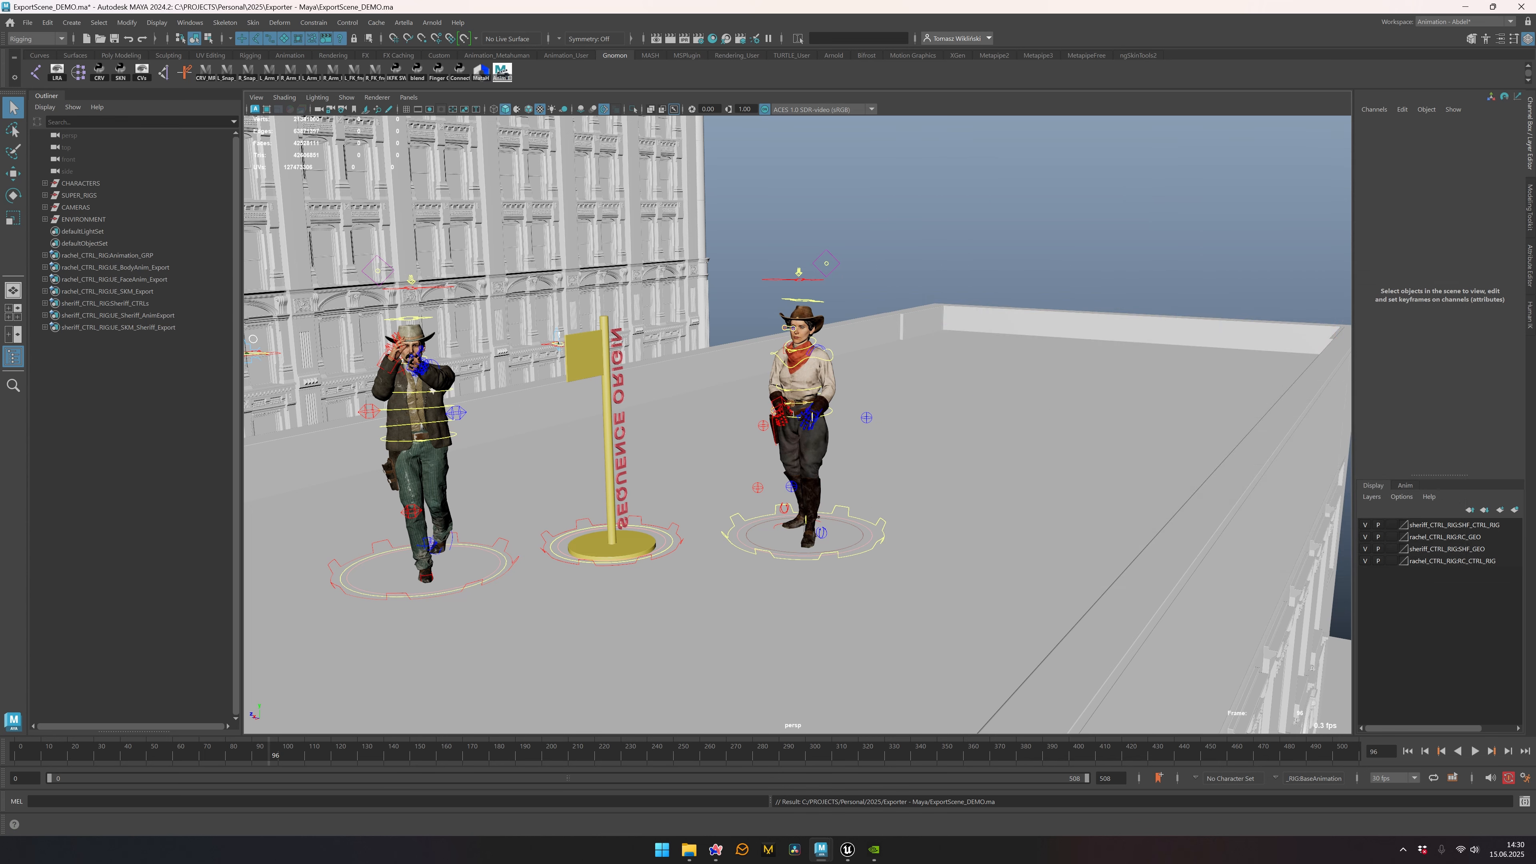
pyautogui.click(502, 71)
pyautogui.moveTo(812, 220); pyautogui.dragTo(1242, 136)
pyautogui.keyDown('alt'); pyautogui.moveTo(719, 369); pyautogui.dragTo(683, 367); pyautogui.keyUp('alt')
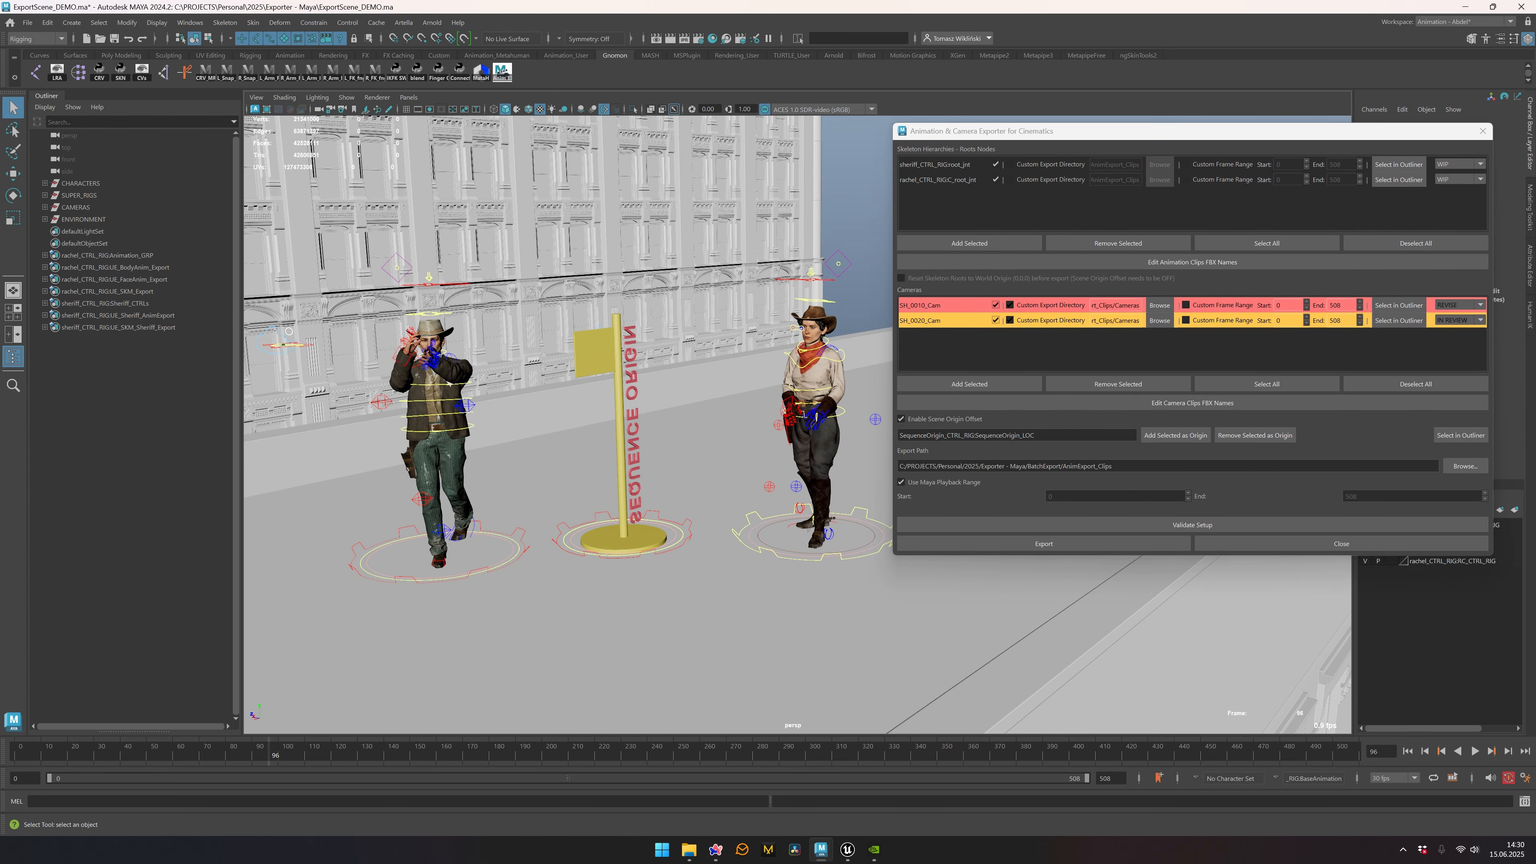
pyautogui.moveTo(1030, 131); pyautogui.dragTo(1039, 132)
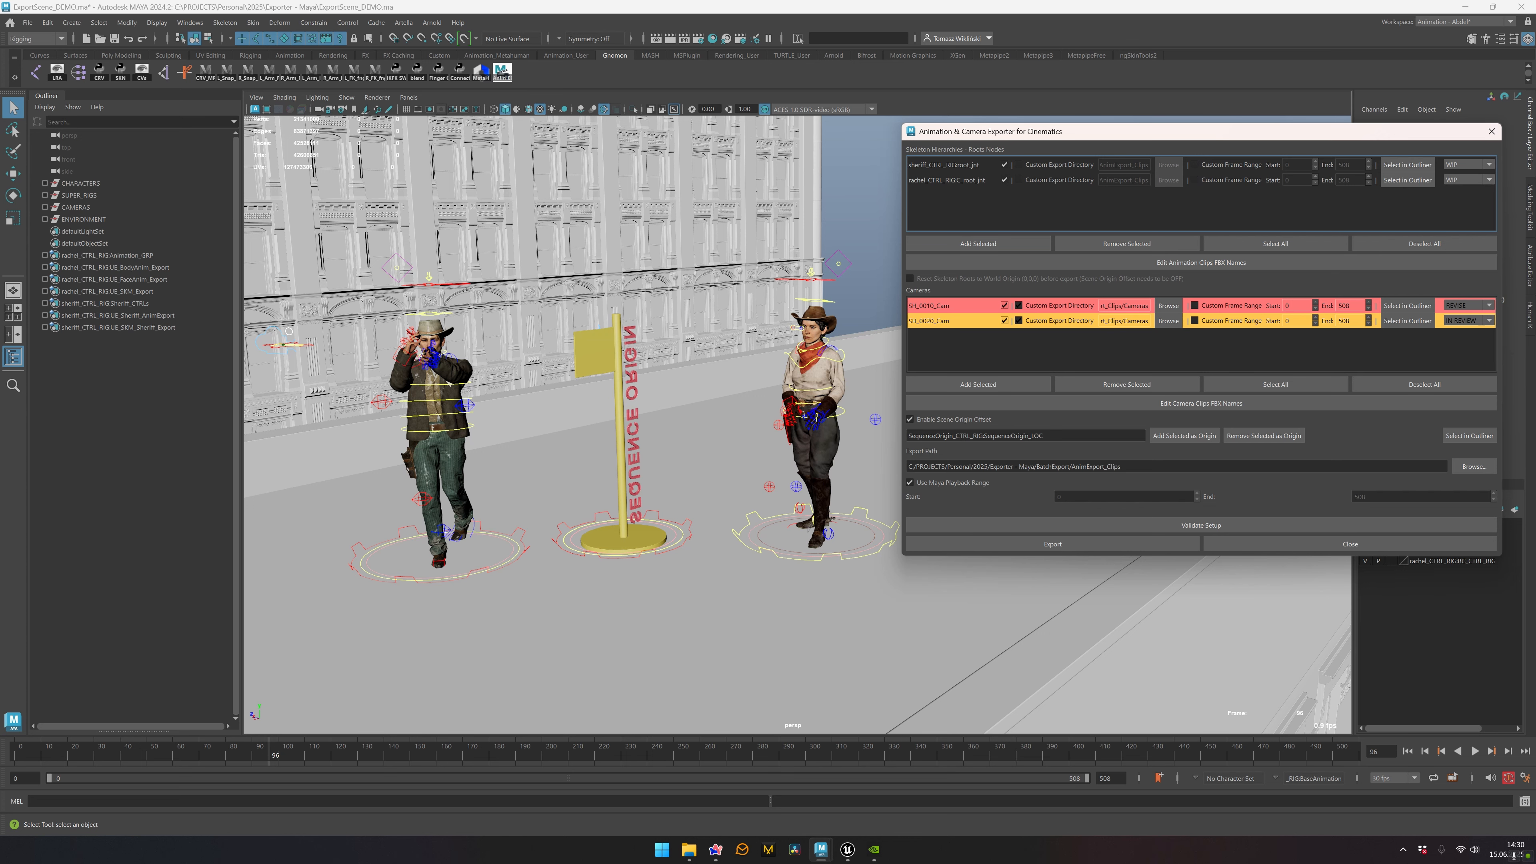
pyautogui.keyDown('alt'); pyautogui.moveTo(695, 423); pyautogui.dragTo(729, 424); pyautogui.keyUp('alt')
pyautogui.moveTo(1137, 132); pyautogui.dragTo(1135, 129)
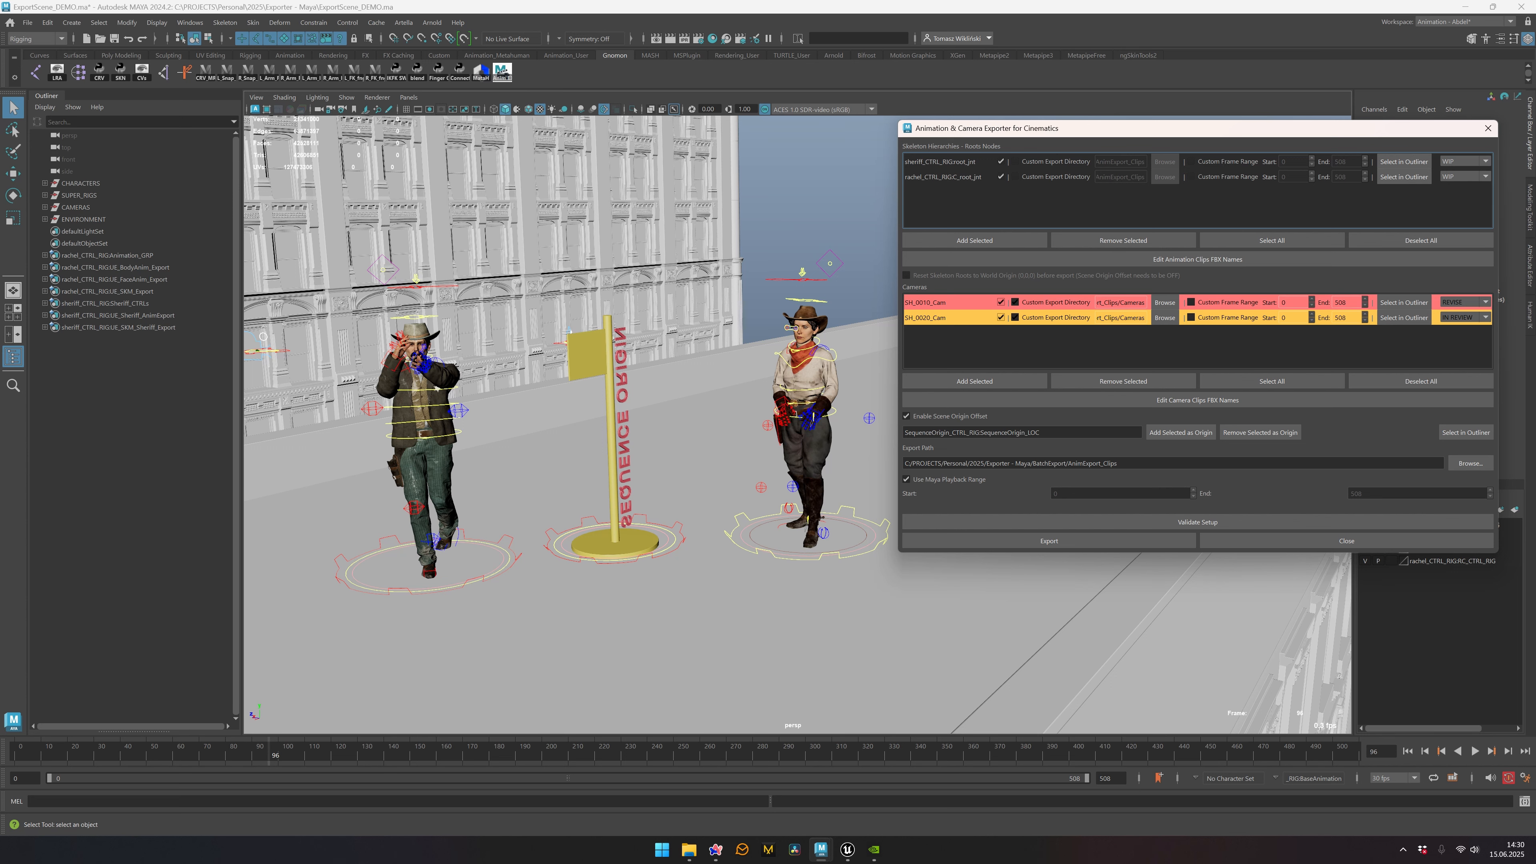
pyautogui.keyDown('alt'); pyautogui.moveTo(437, 388); pyautogui.dragTo(423, 407); pyautogui.keyUp('alt')
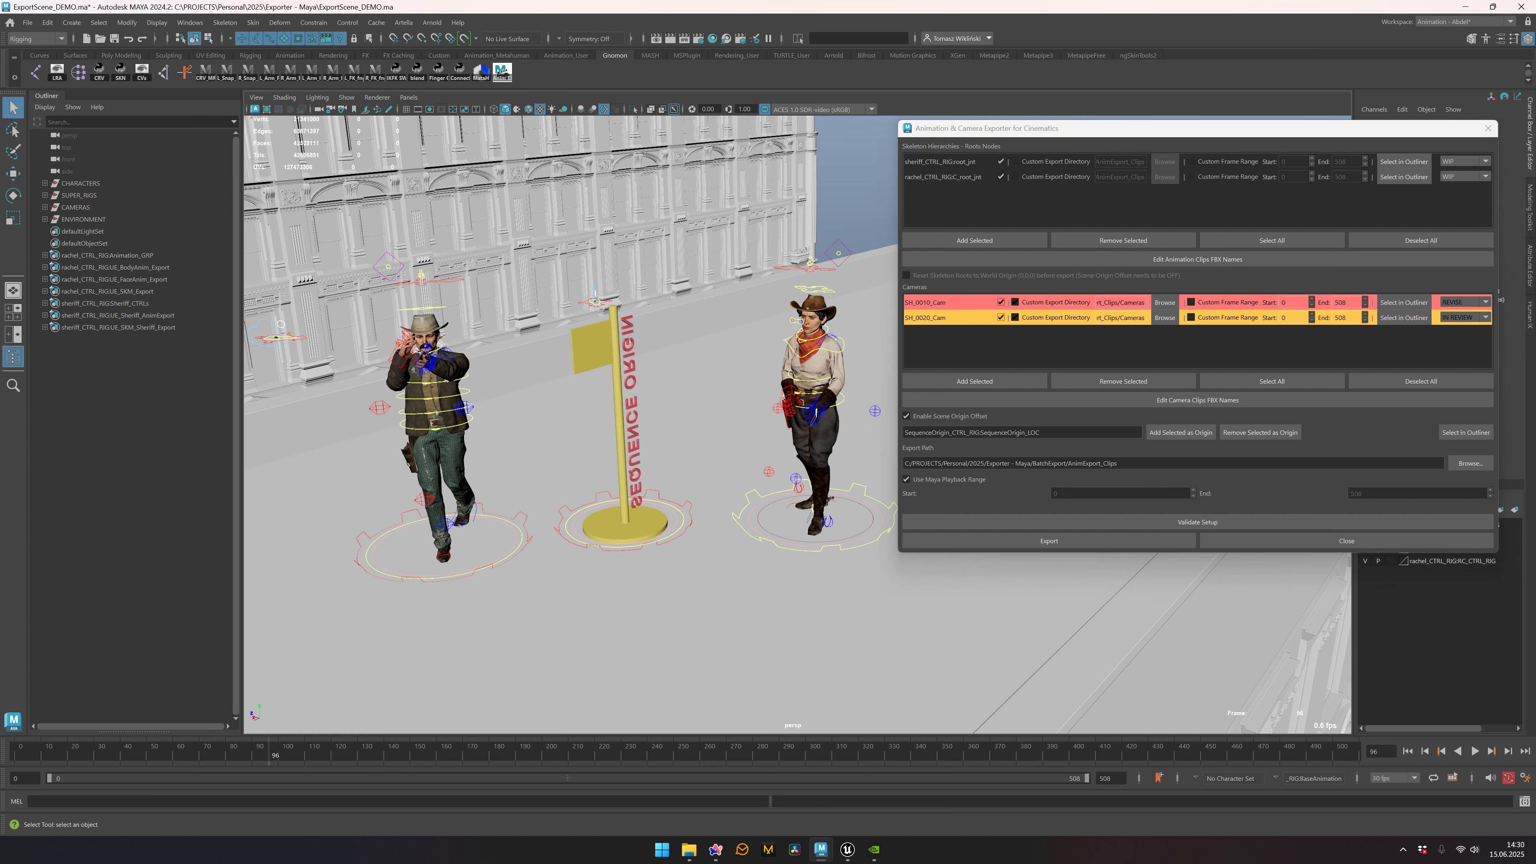
# Step: Select the rachel rig's C_Master_CTRL and expand the CHARACTERS group to examine the rig hierarchies
pyautogui.click(756, 540)
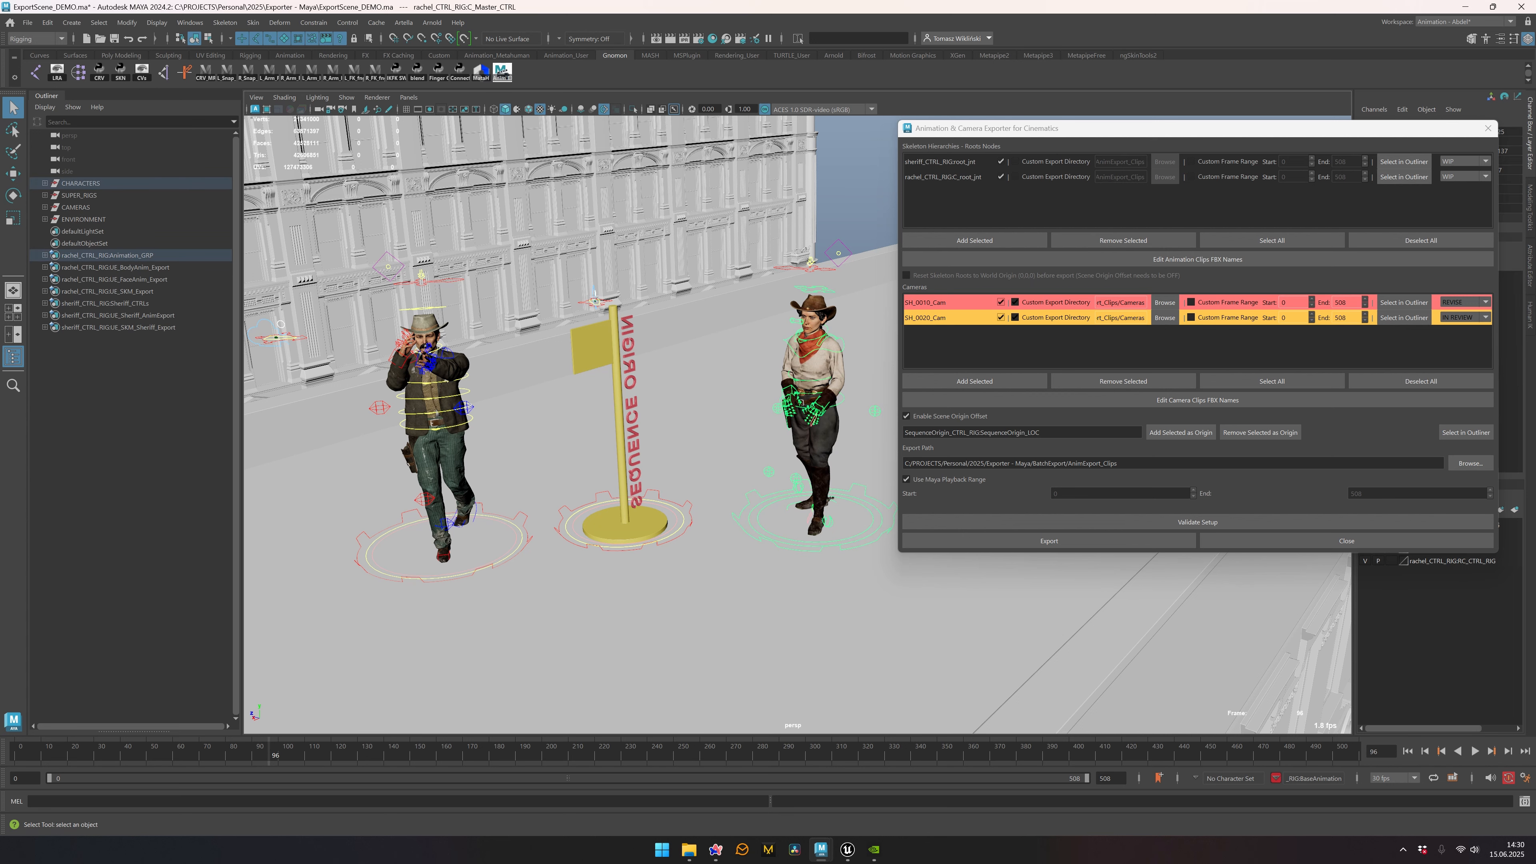
pyautogui.click(45, 183)
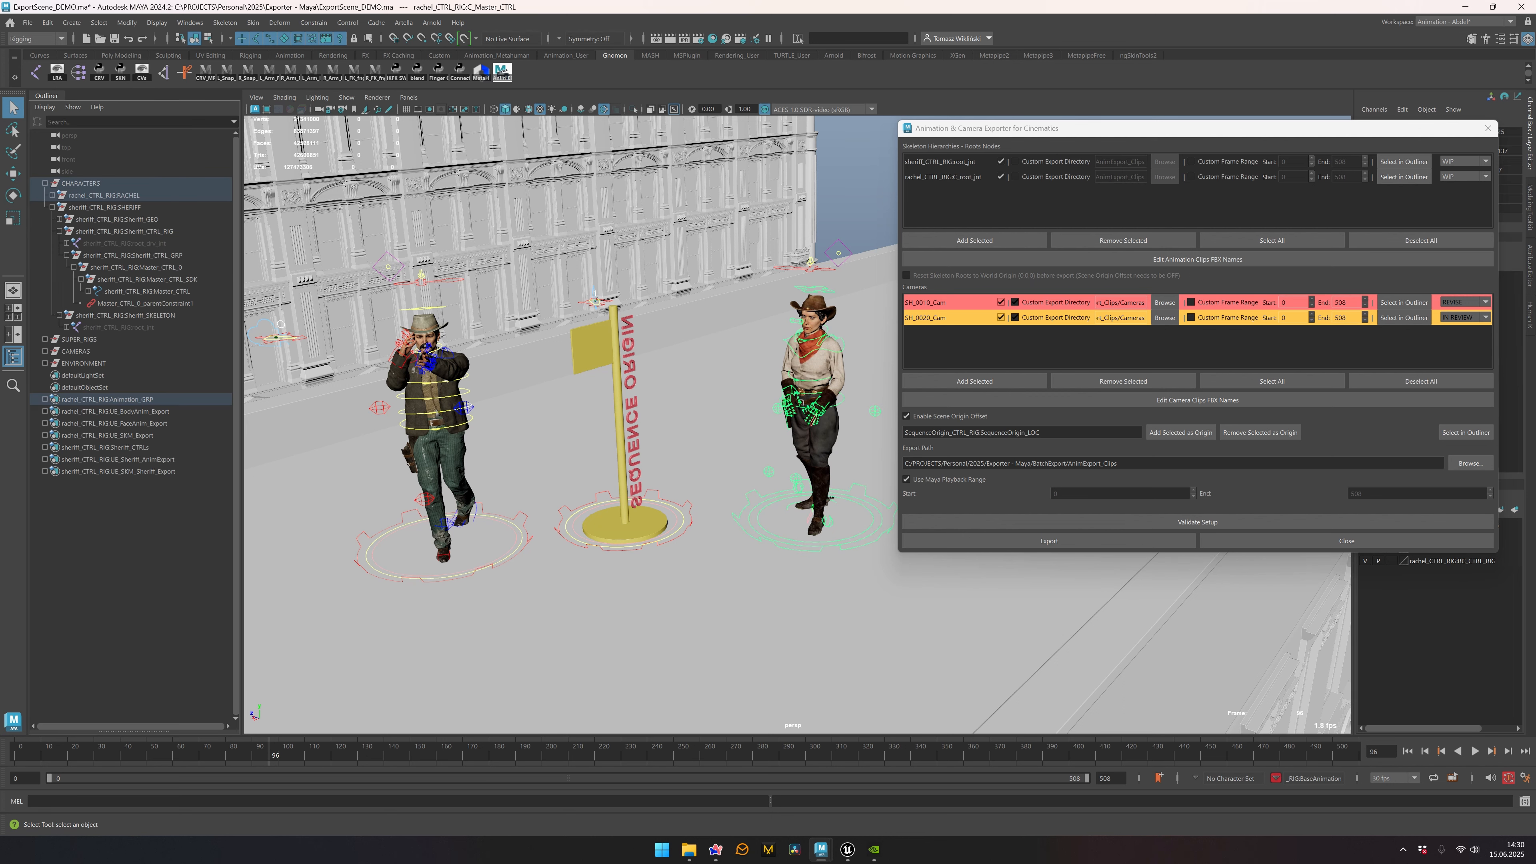
pyautogui.keyDown('alt'); pyautogui.moveTo(510, 420); pyautogui.dragTo(475, 404, button='middle'); pyautogui.keyUp('alt')
pyautogui.keyDown('alt'); pyautogui.moveTo(474, 403); pyautogui.dragTo(454, 403, button='right'); pyautogui.keyUp('alt')
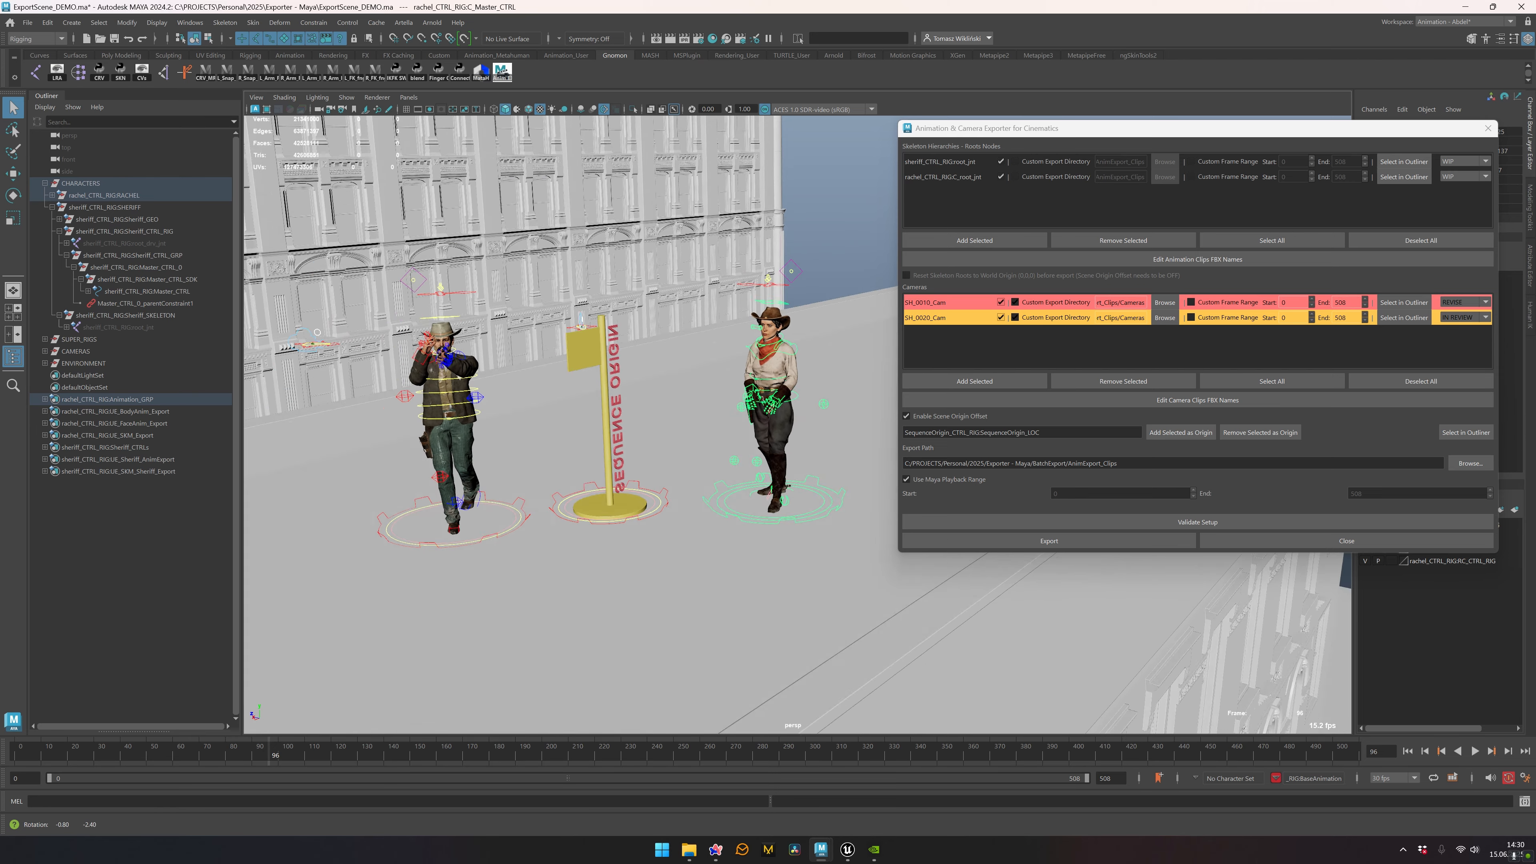
pyautogui.moveTo(453, 402)
pyautogui.keyDown('alt'); pyautogui.mouseDown()
pyautogui.moveTo(456, 381)
pyautogui.moveTo(465, 396)
pyautogui.mouseUp(); pyautogui.keyUp('alt')
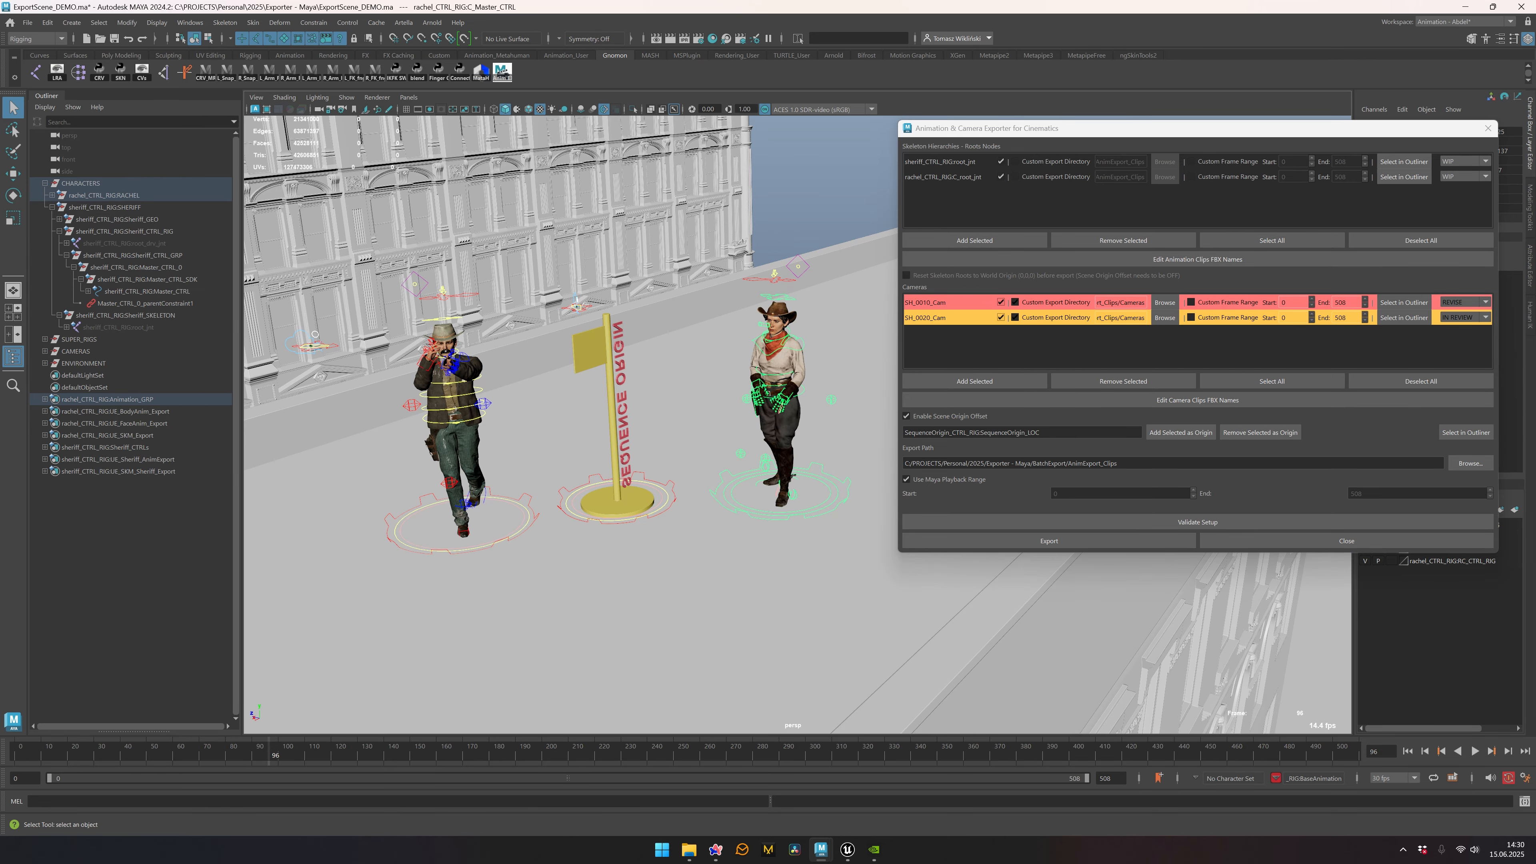
# Step: Expand the ENVIRONMENT and CAMERAS groups to examine their hierarchies, selecting SH_0010_Cam and the rachel rig's C_Master_CTRL in turn
pyautogui.click(44, 364)
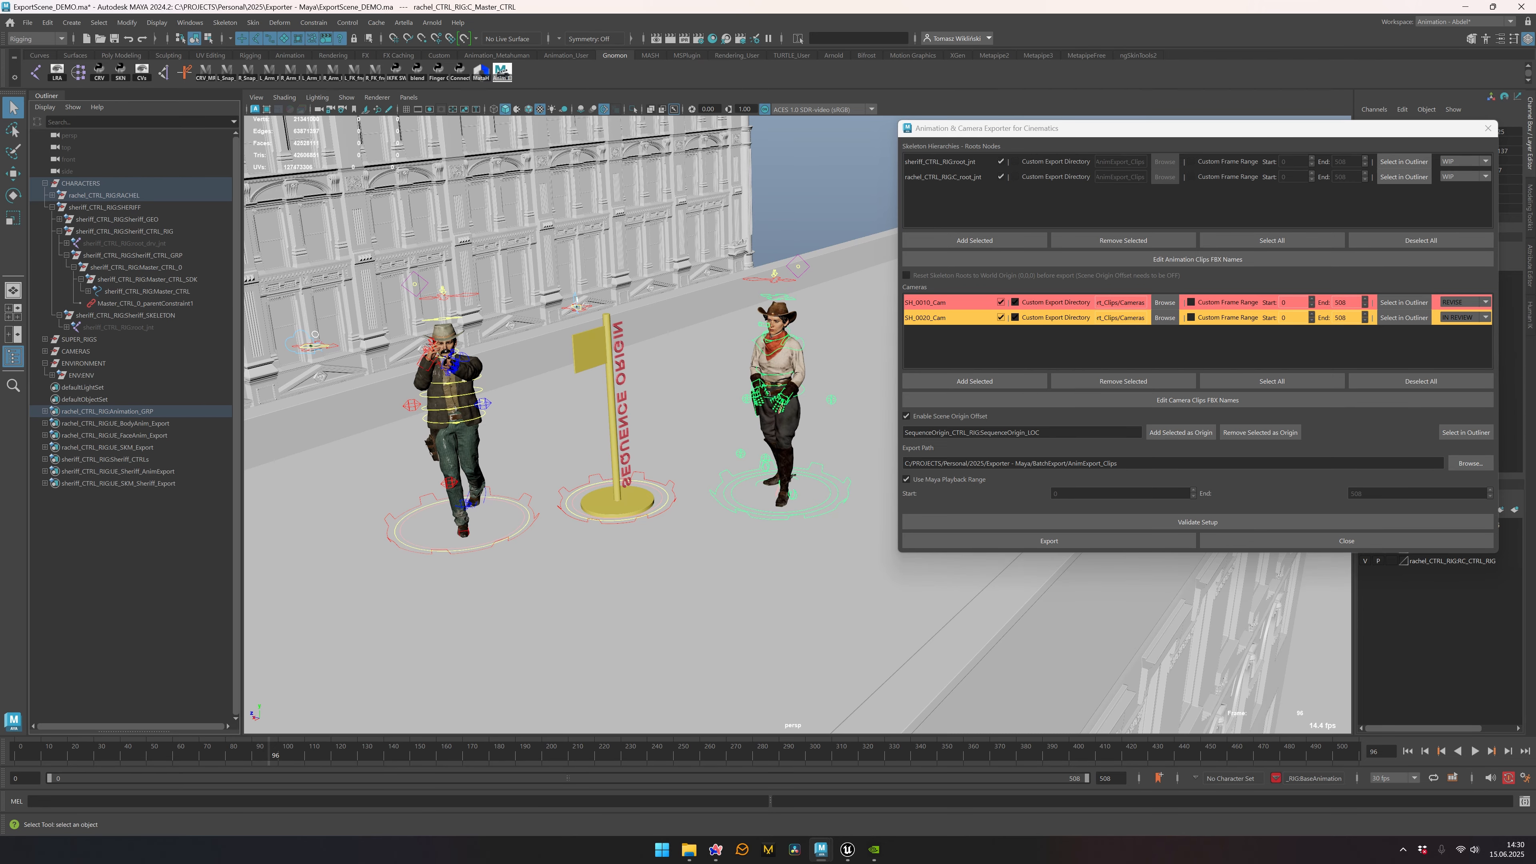
pyautogui.click(45, 351)
pyautogui.click(132, 436)
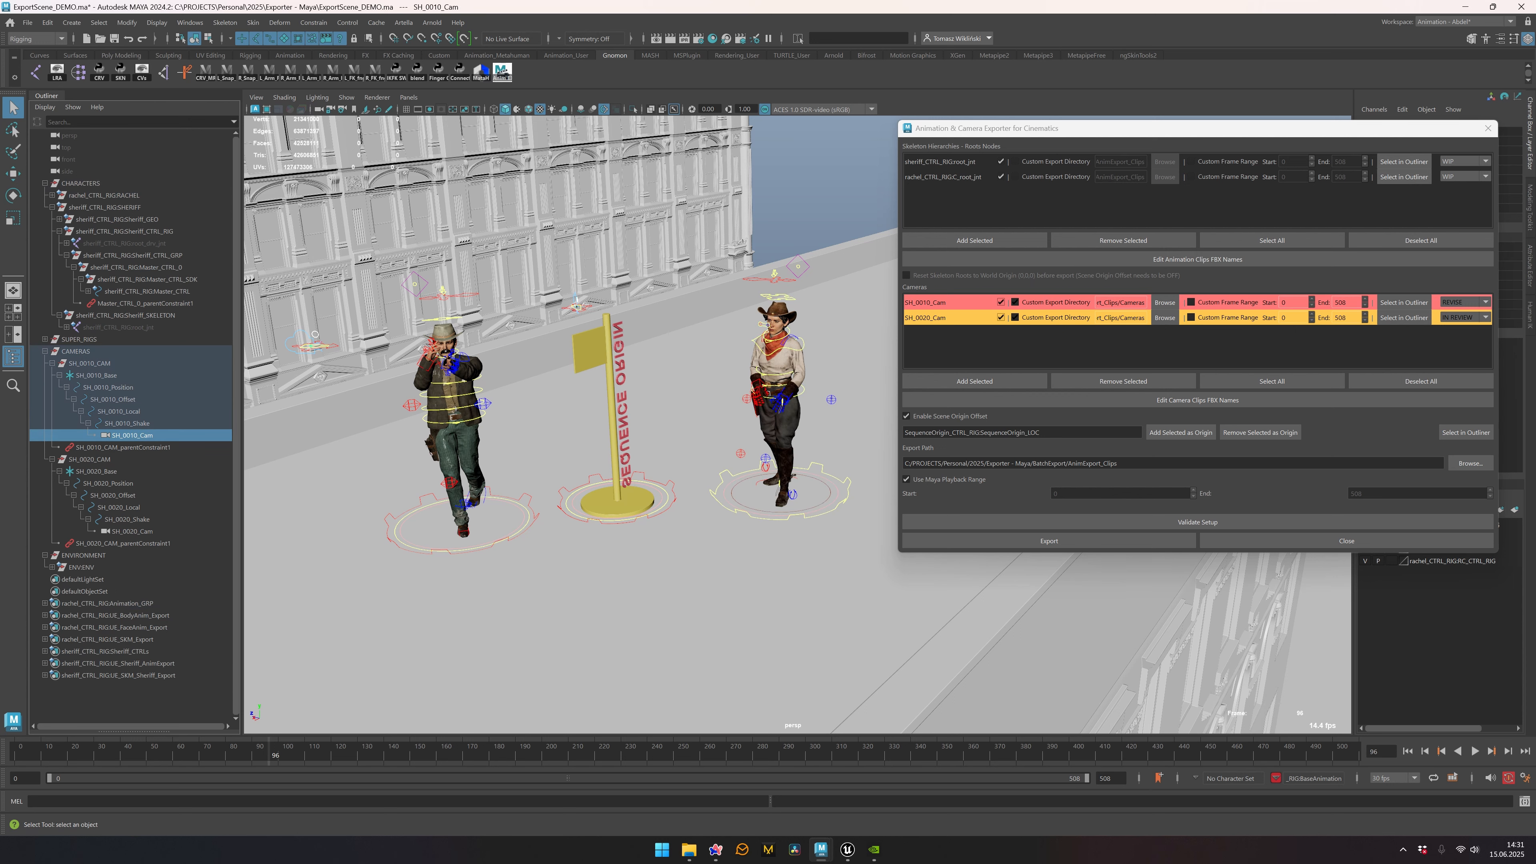
pyautogui.click(722, 503)
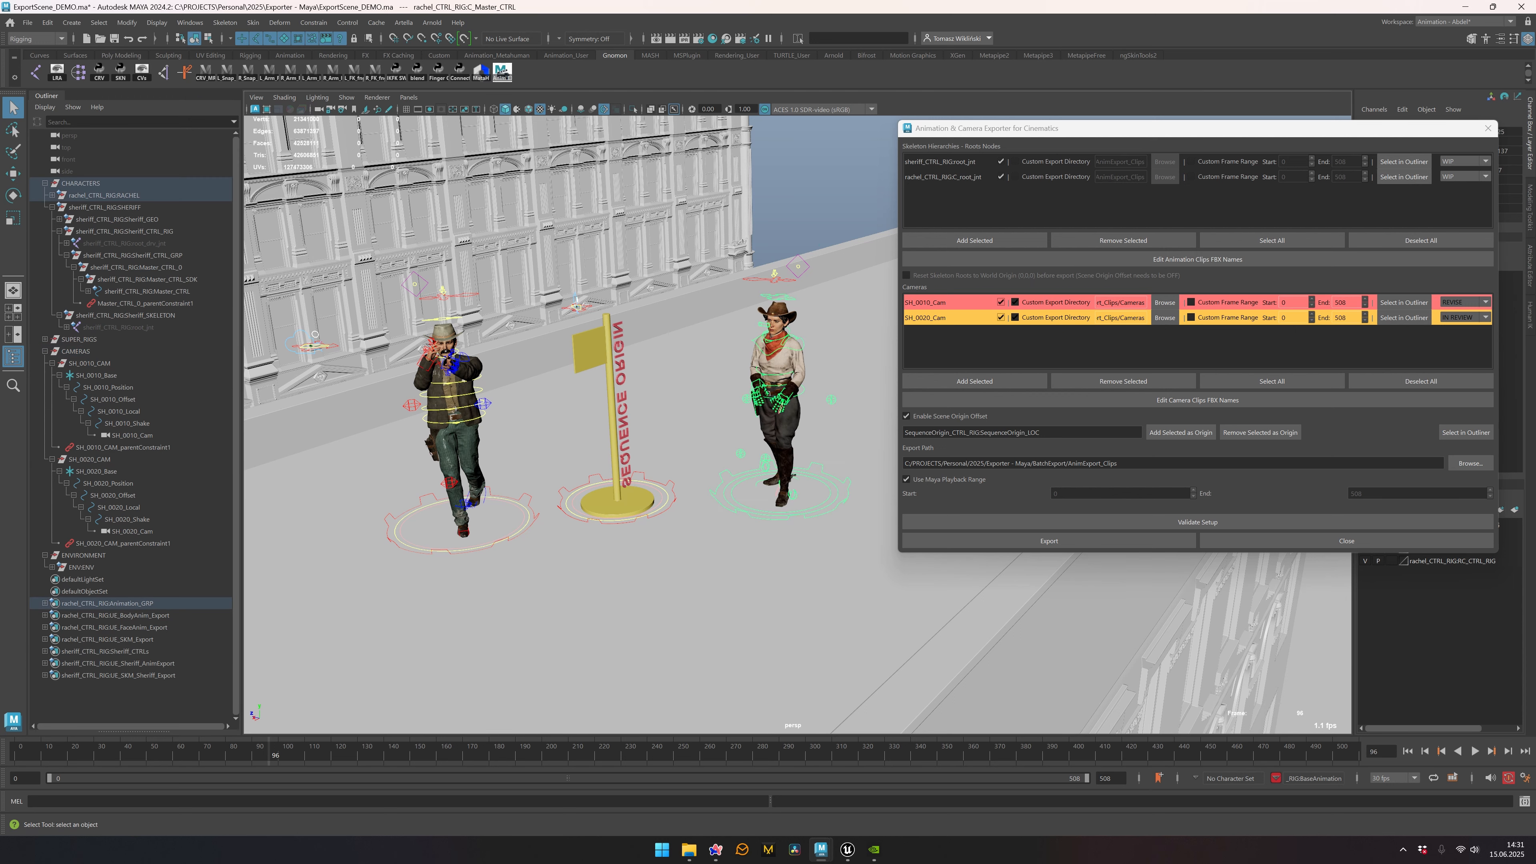
pyautogui.keyDown('alt'); pyautogui.moveTo(722, 503); pyautogui.dragTo(767, 495); pyautogui.keyUp('alt')
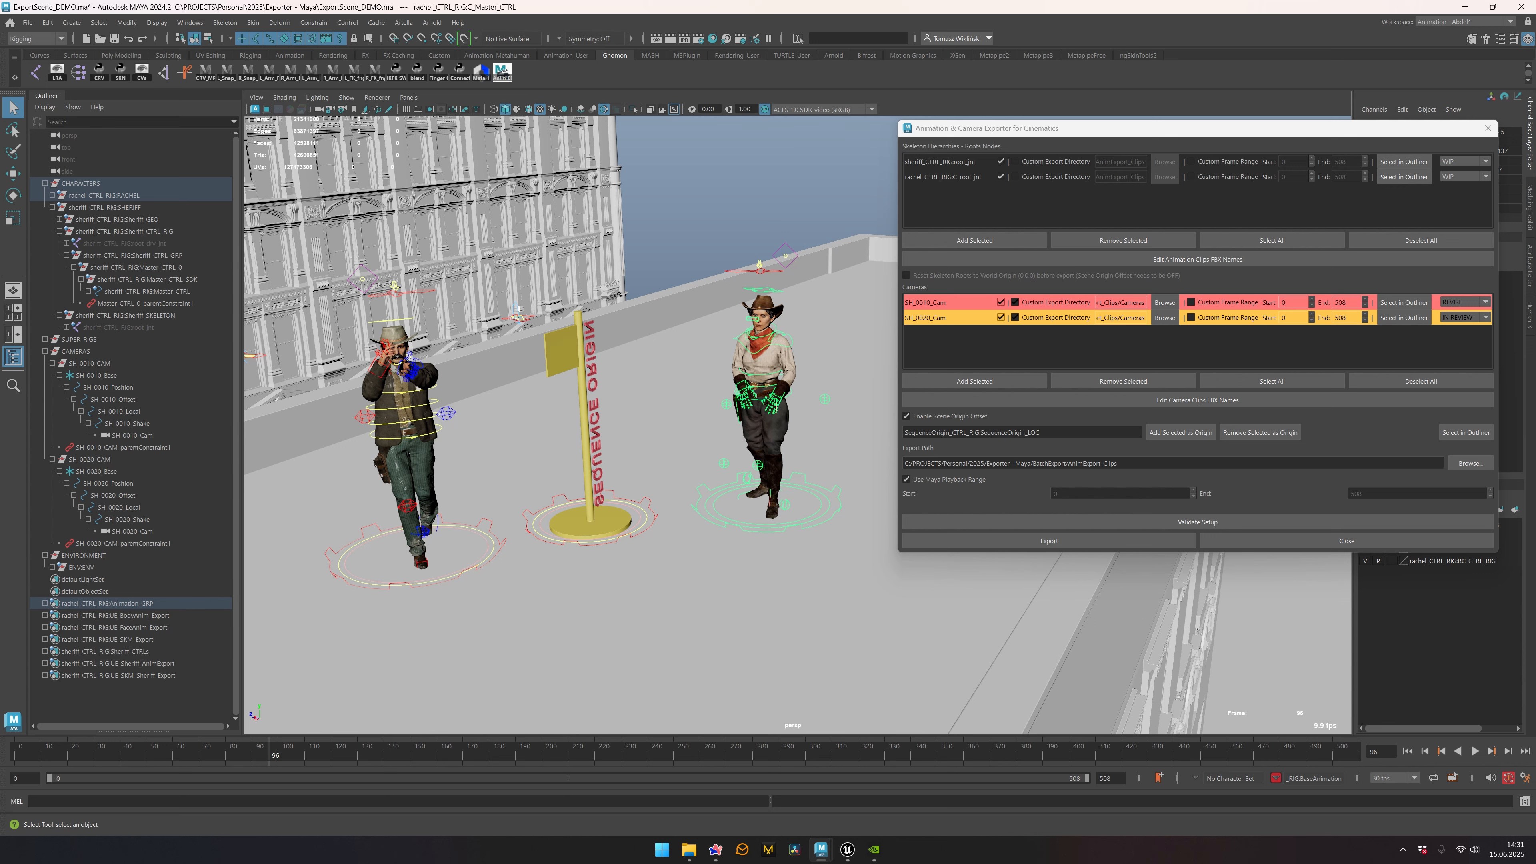
# Step: Try rotating the rachel rig's C_Chest_CTRL and keying the pose at frame 96, and undo the change
pyautogui.click(791, 342)
pyautogui.scroll(3, 790, 343)
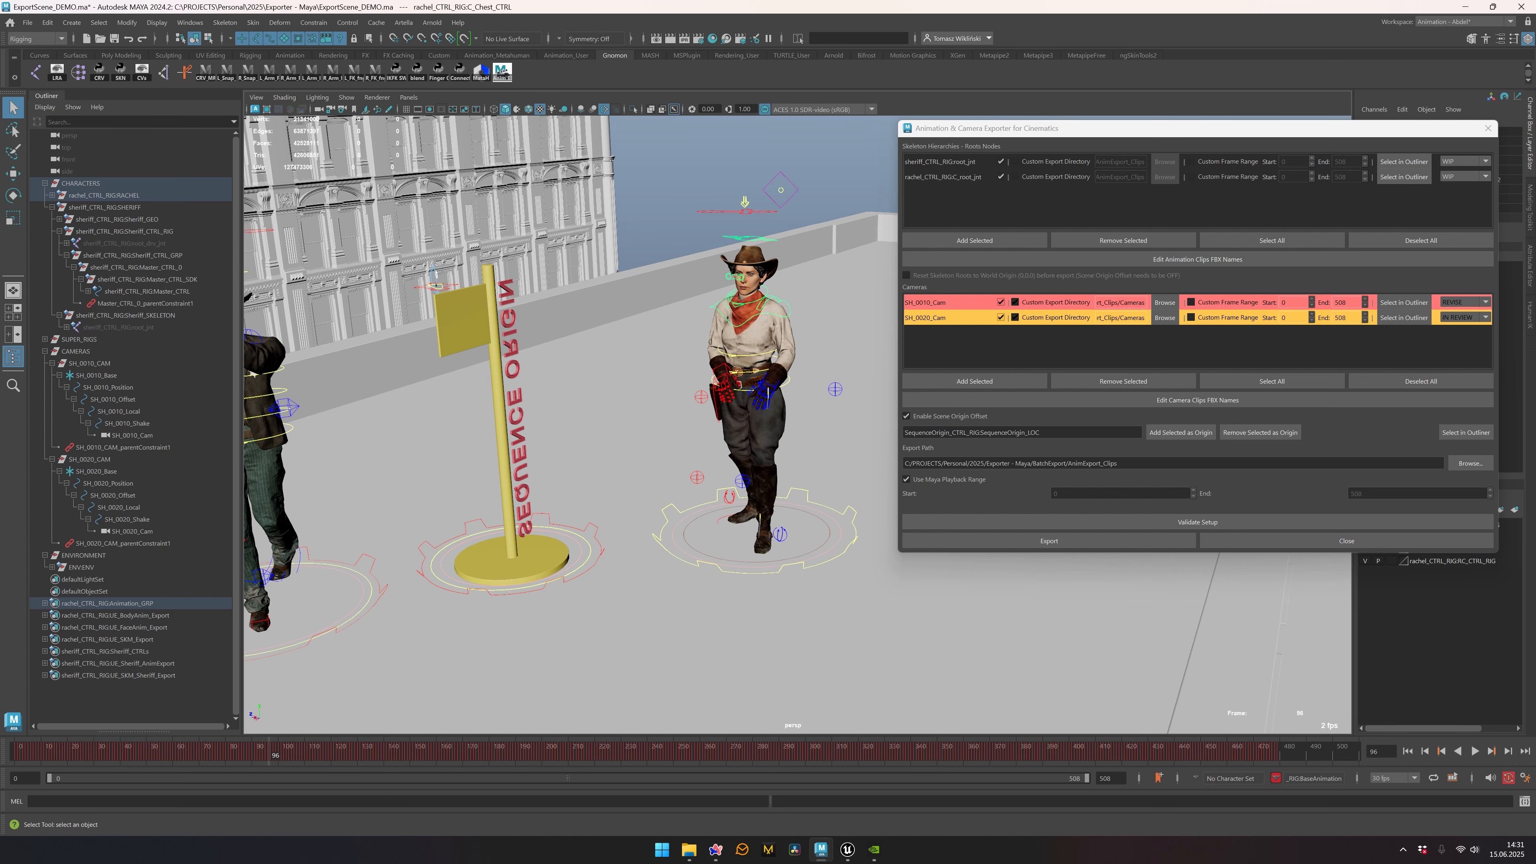
pyautogui.press('e')
pyautogui.moveTo(790, 343); pyautogui.dragTo(811, 358)
pyautogui.press('s')
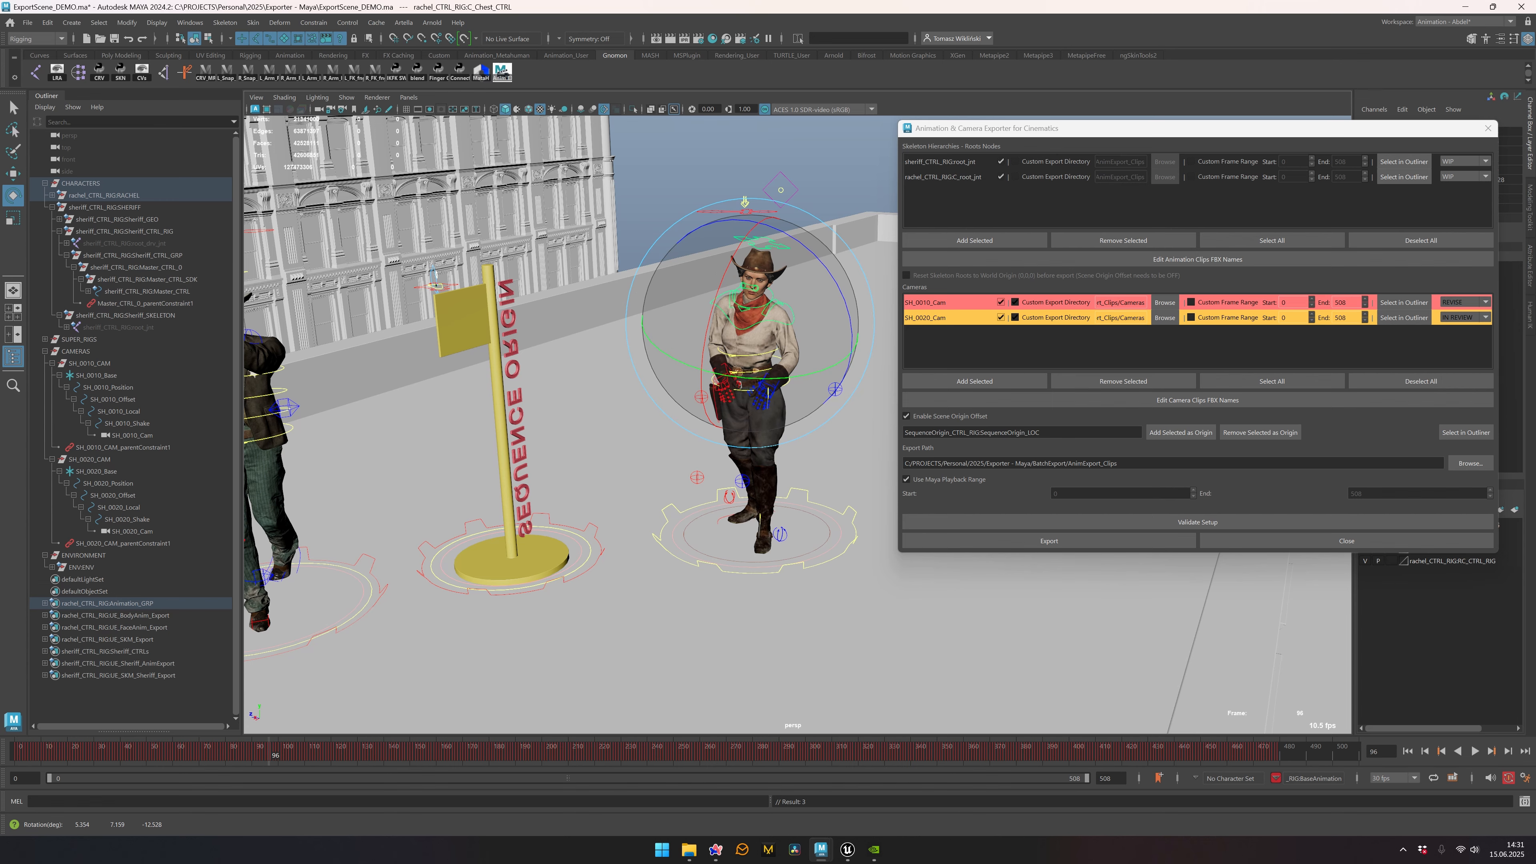
pyautogui.hotkey('ctrl', 'z')
# Step: Clear the control selection with both characters and the sequence origin in view, and save the scene
pyautogui.scroll(-3, 811, 358)
pyautogui.keyDown('alt'); pyautogui.moveTo(811, 357); pyautogui.dragTo(786, 314); pyautogui.keyUp('alt')
pyautogui.scroll(-2, 758, 308)
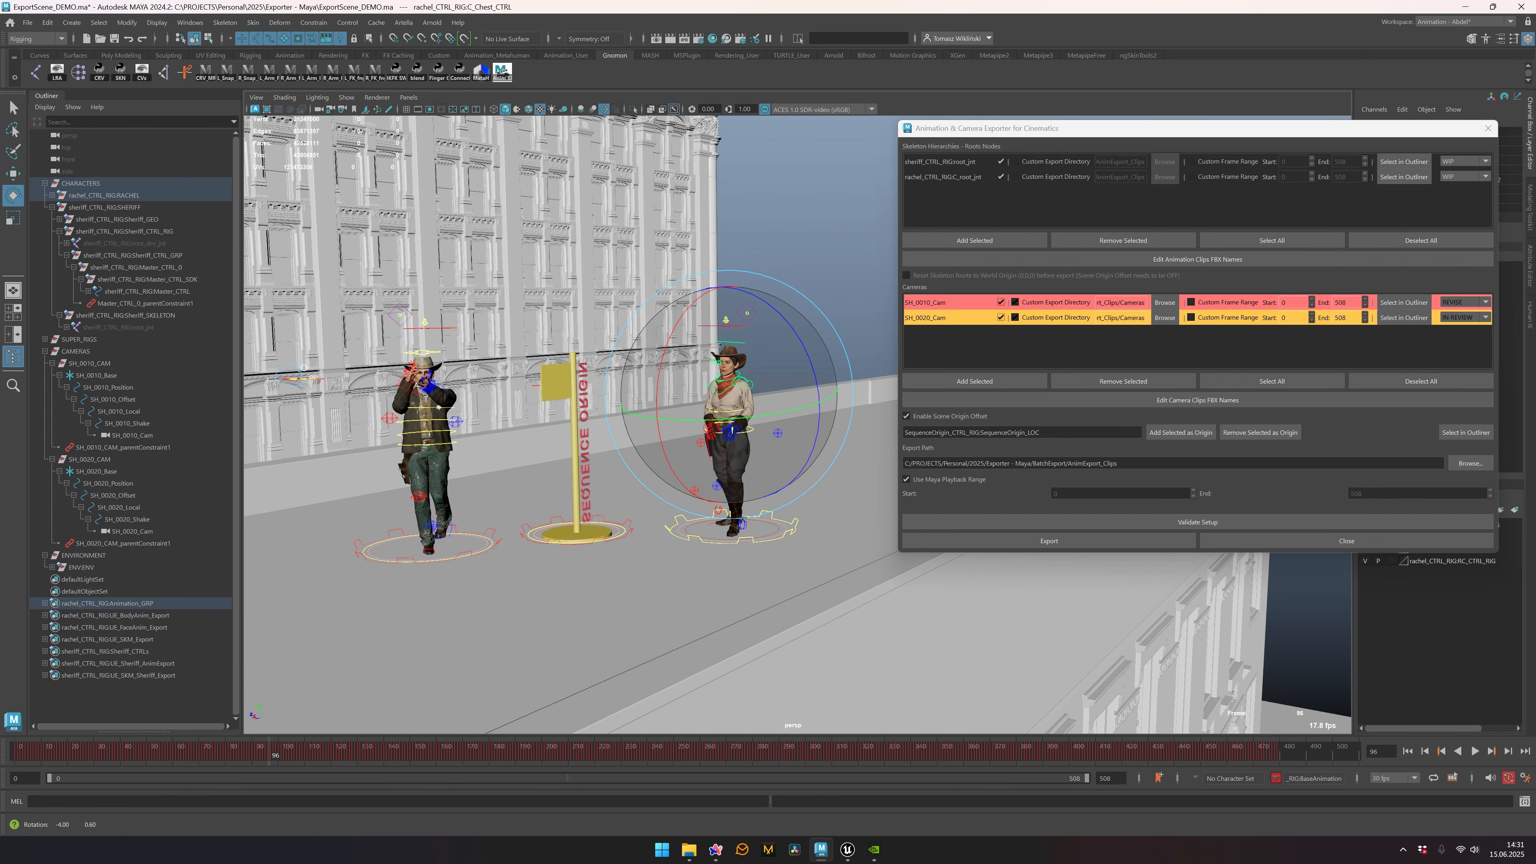
pyautogui.click(813, 272)
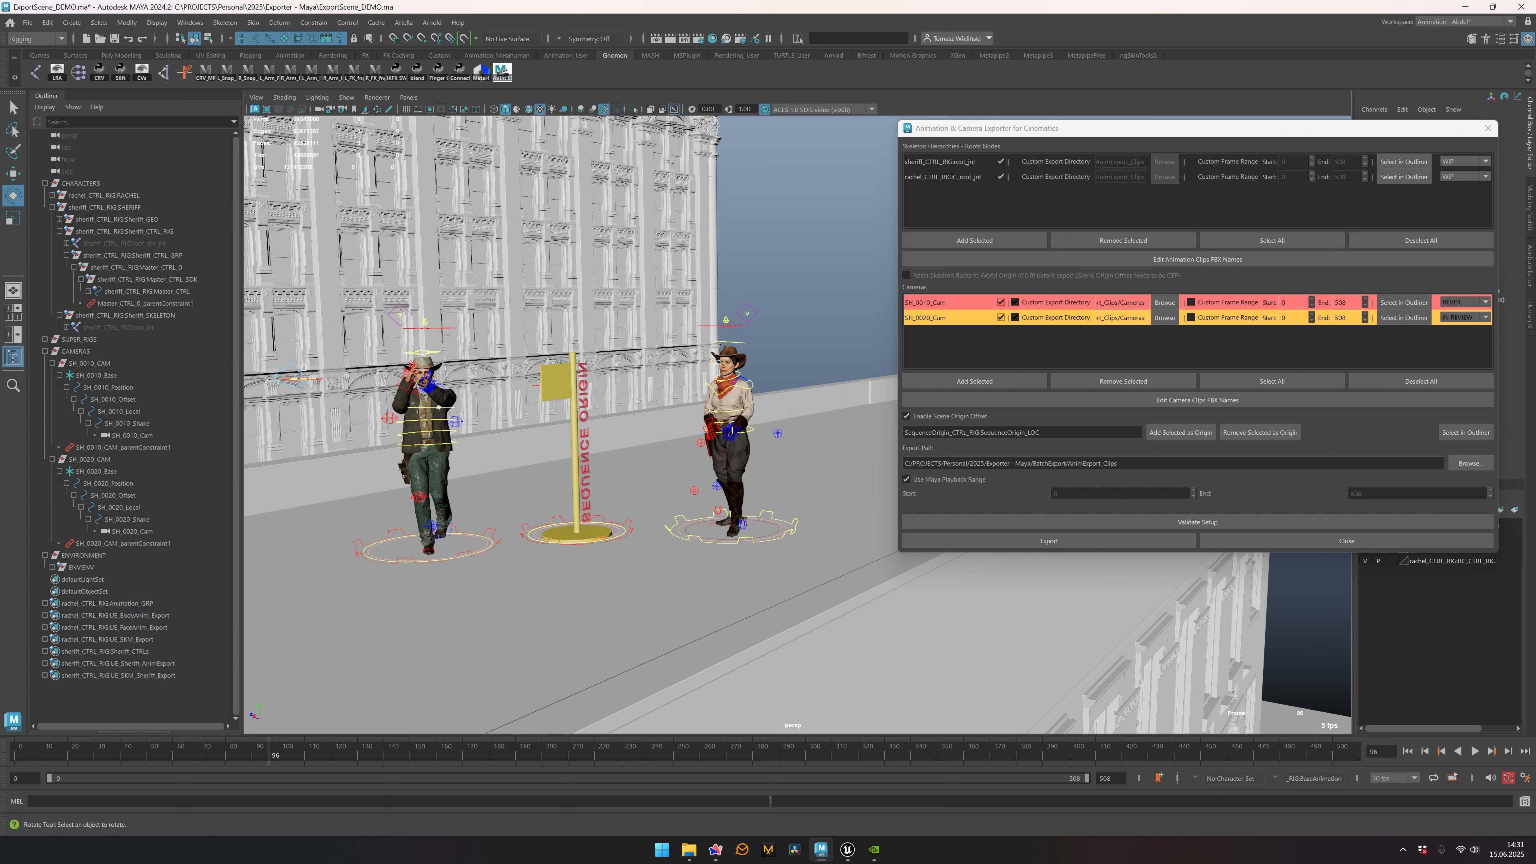
pyautogui.moveTo(813, 272)
pyautogui.keyDown('alt'); pyautogui.mouseDown()
pyautogui.moveTo(801, 290)
pyautogui.moveTo(825, 279)
pyautogui.mouseUp(); pyautogui.keyUp('alt')
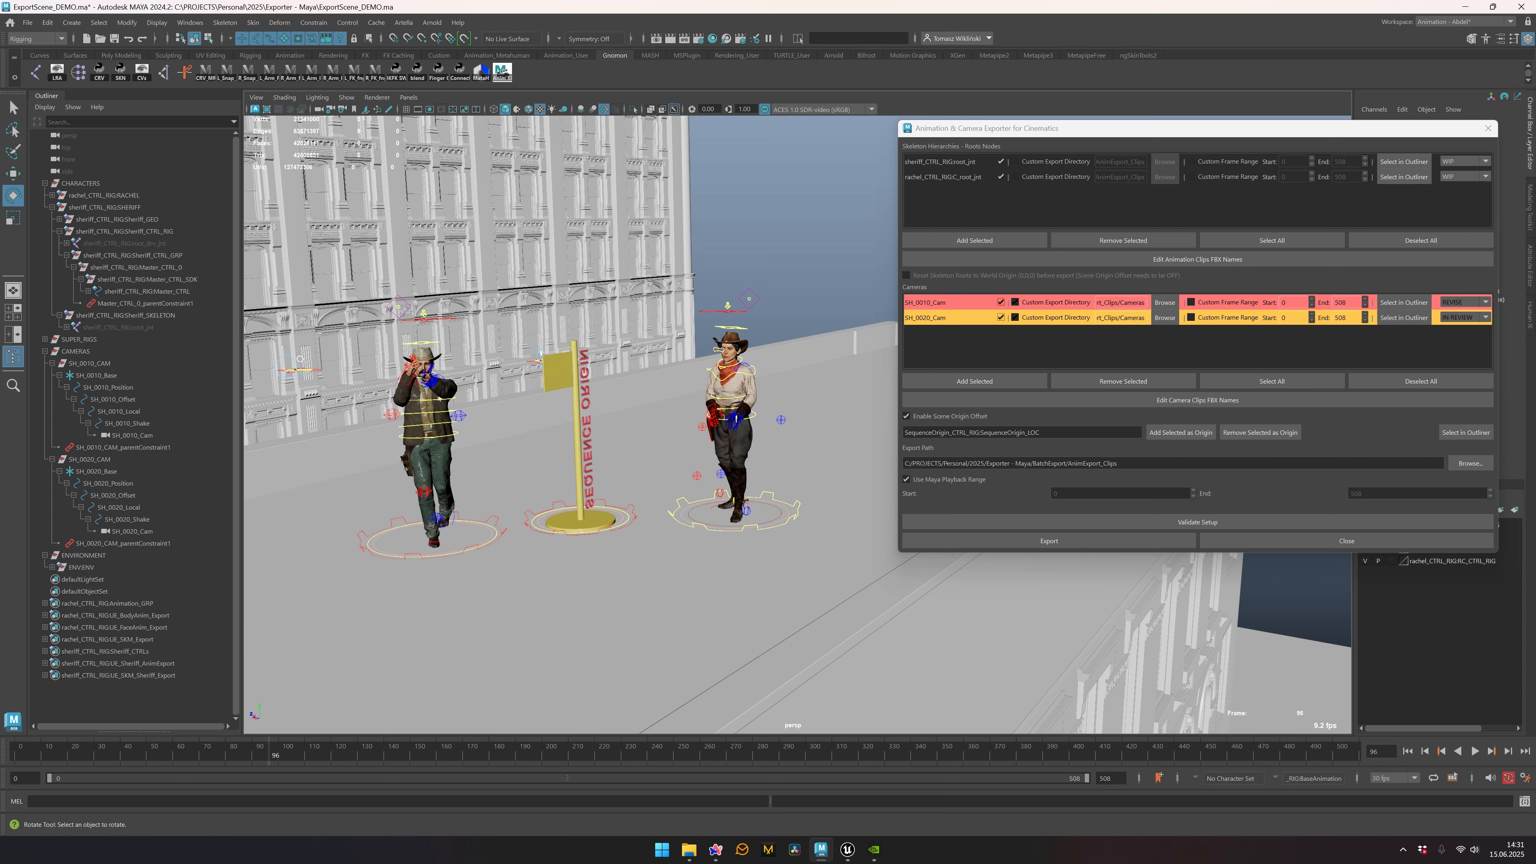
pyautogui.hotkey('ctrl', 's')
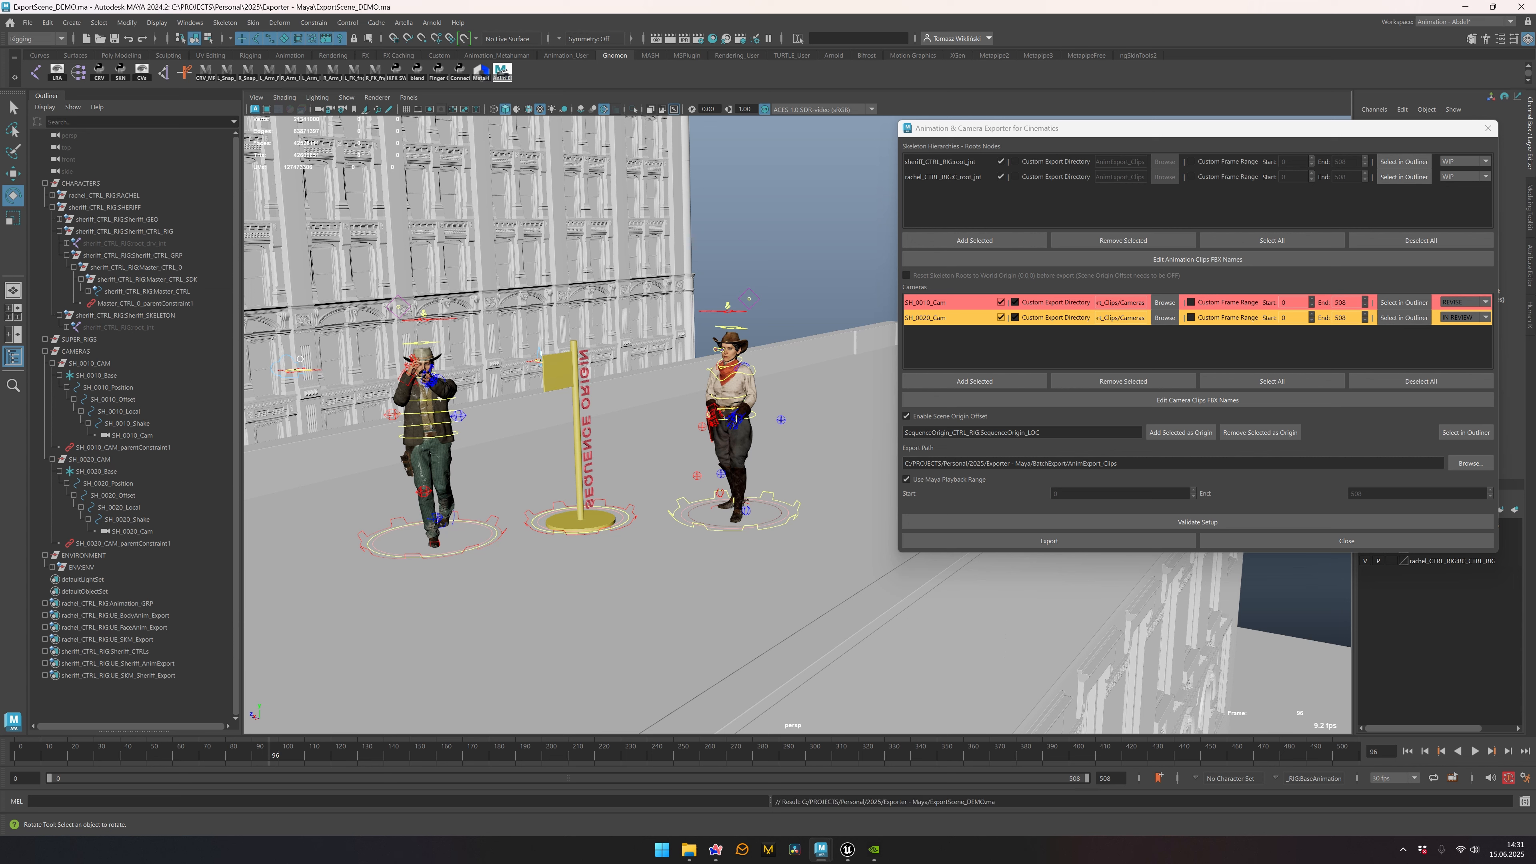